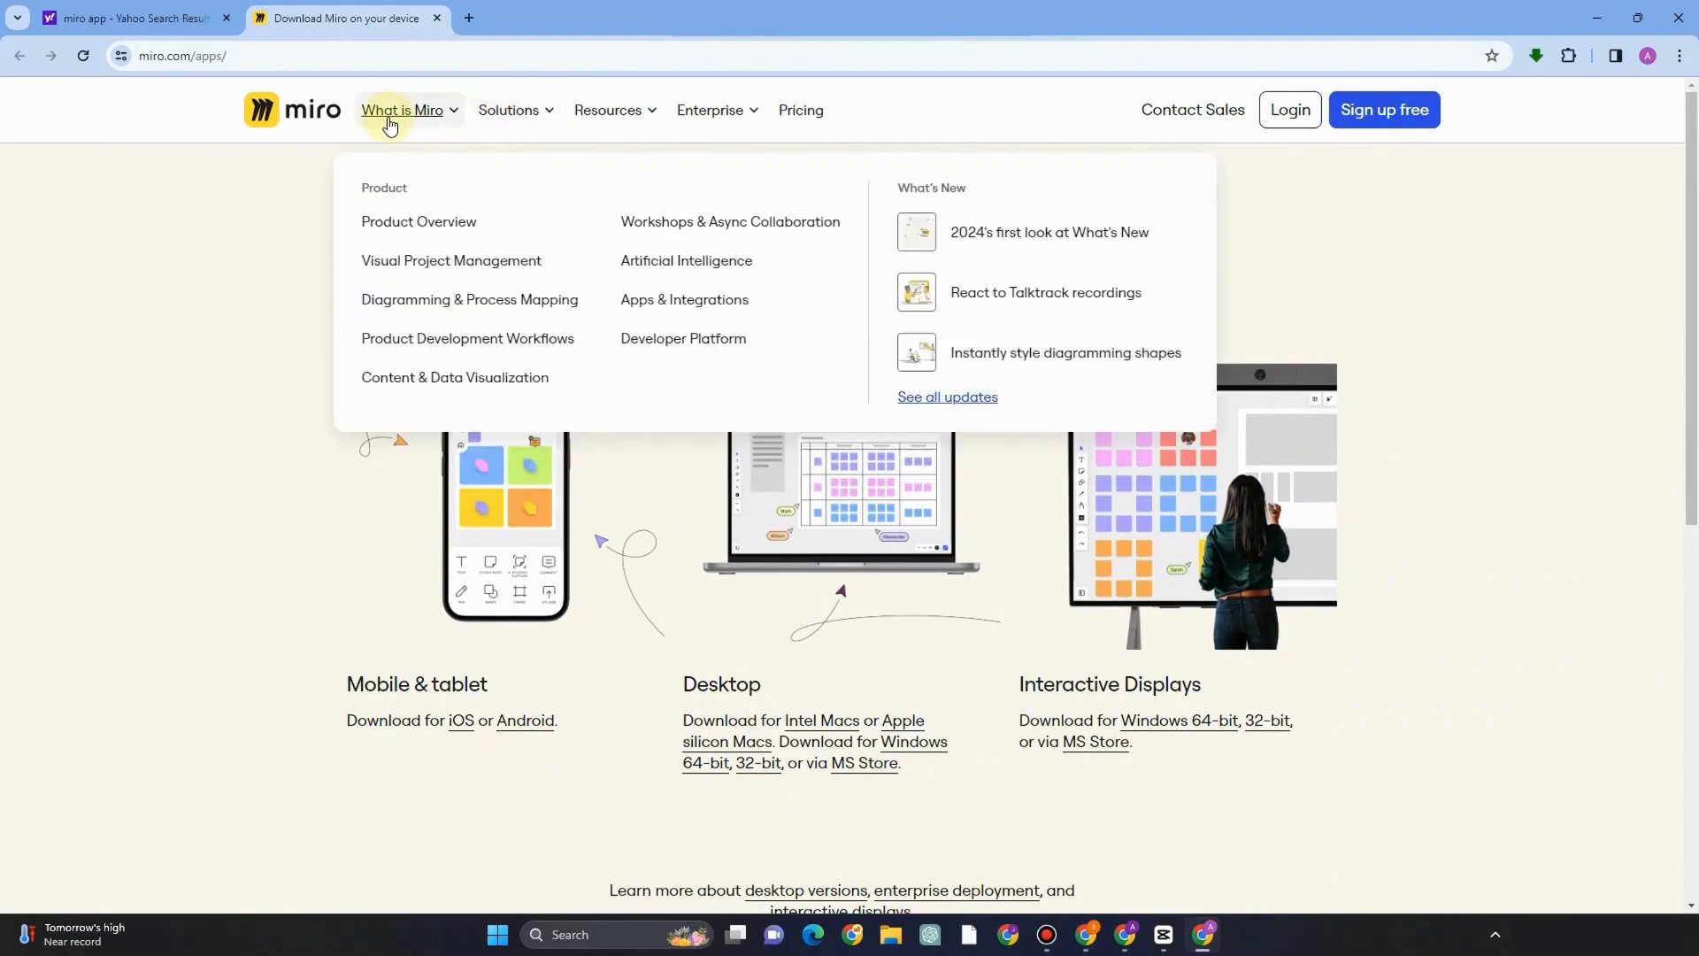
Open the free sign-up page from the Miro apps page.
mouse_move(597, 116)
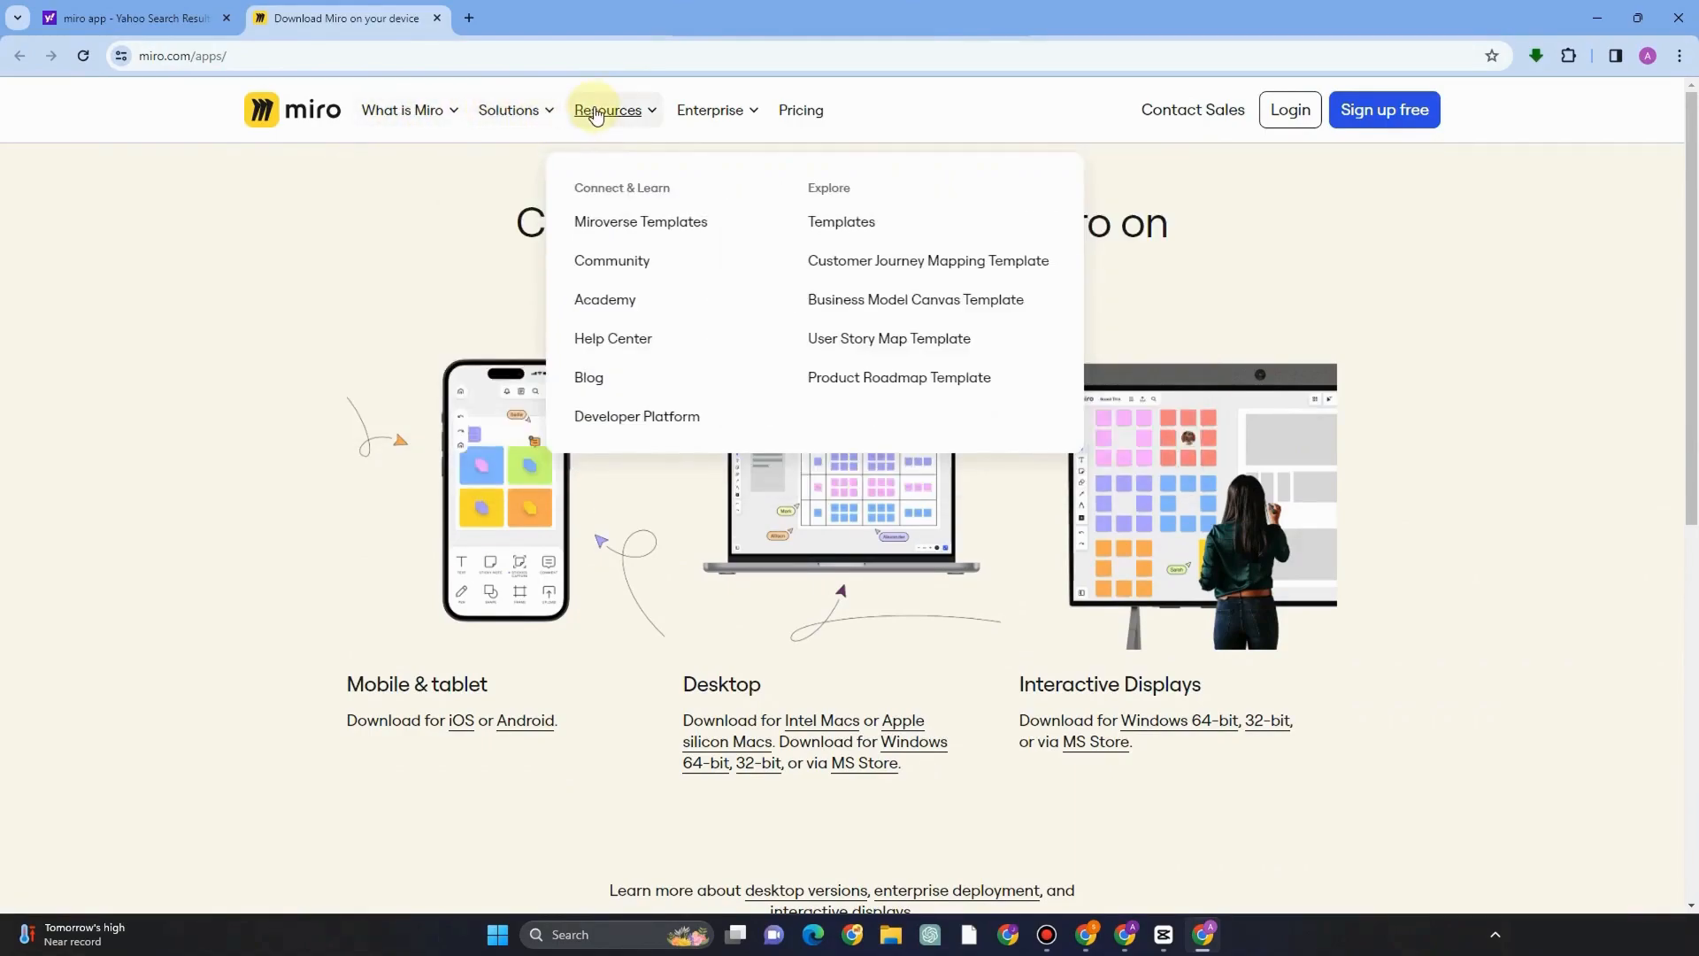
mouse_move(711, 116)
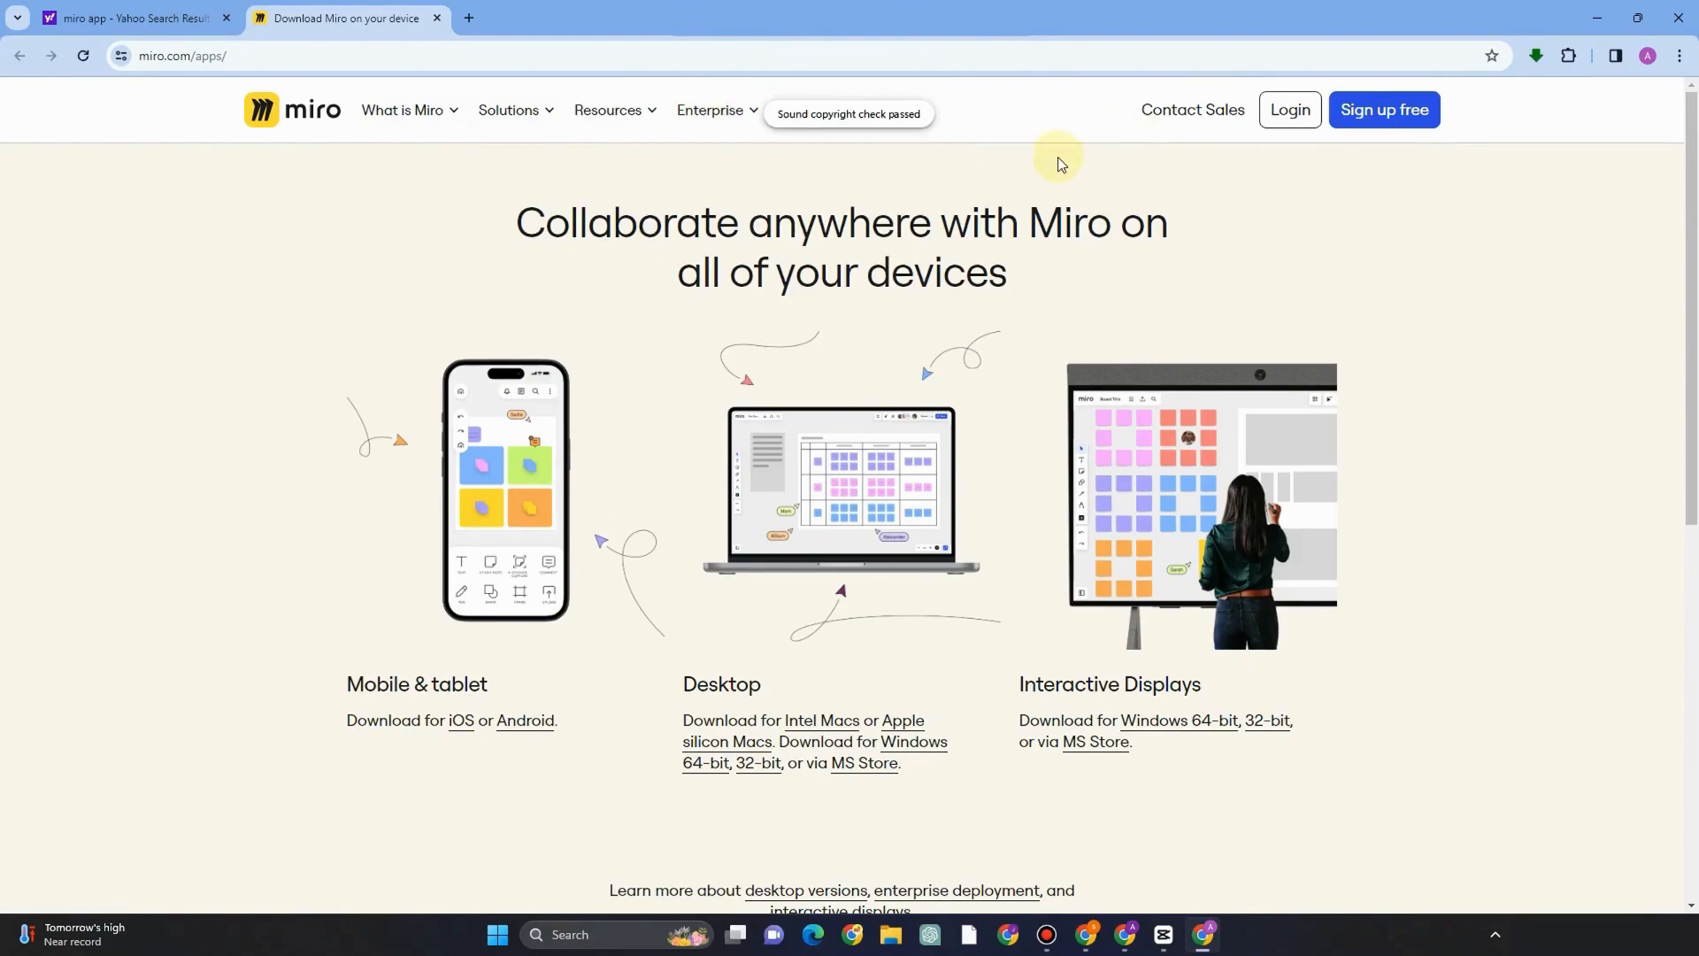
click(1395, 123)
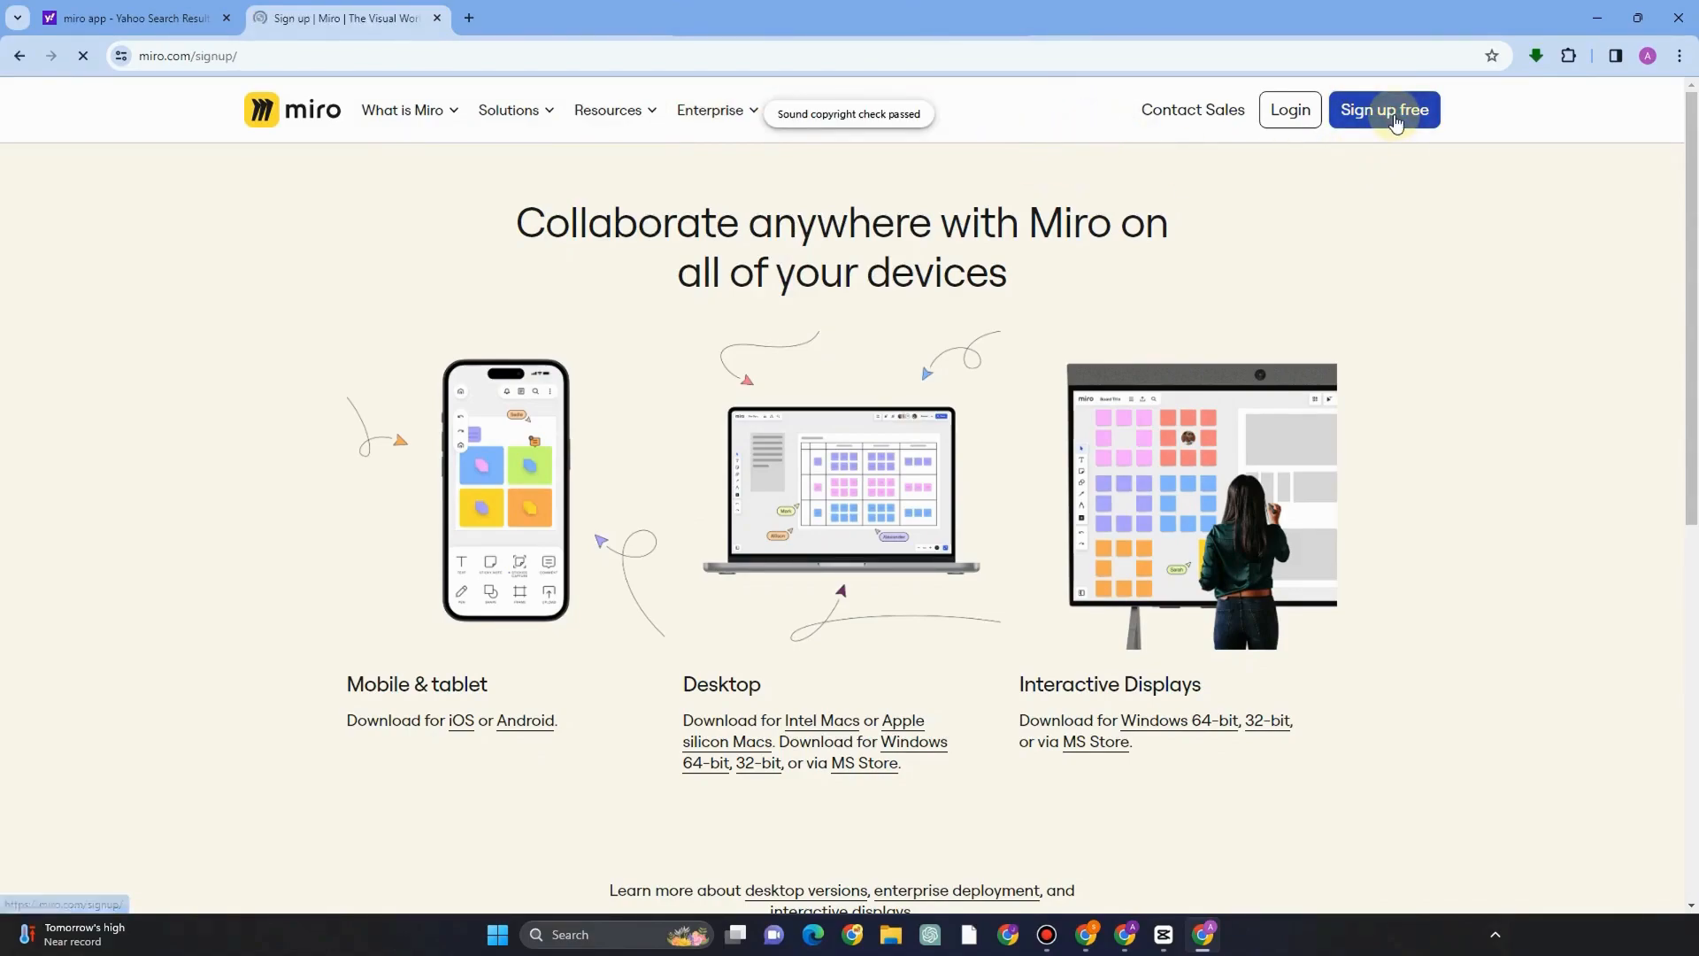
click(945, 443)
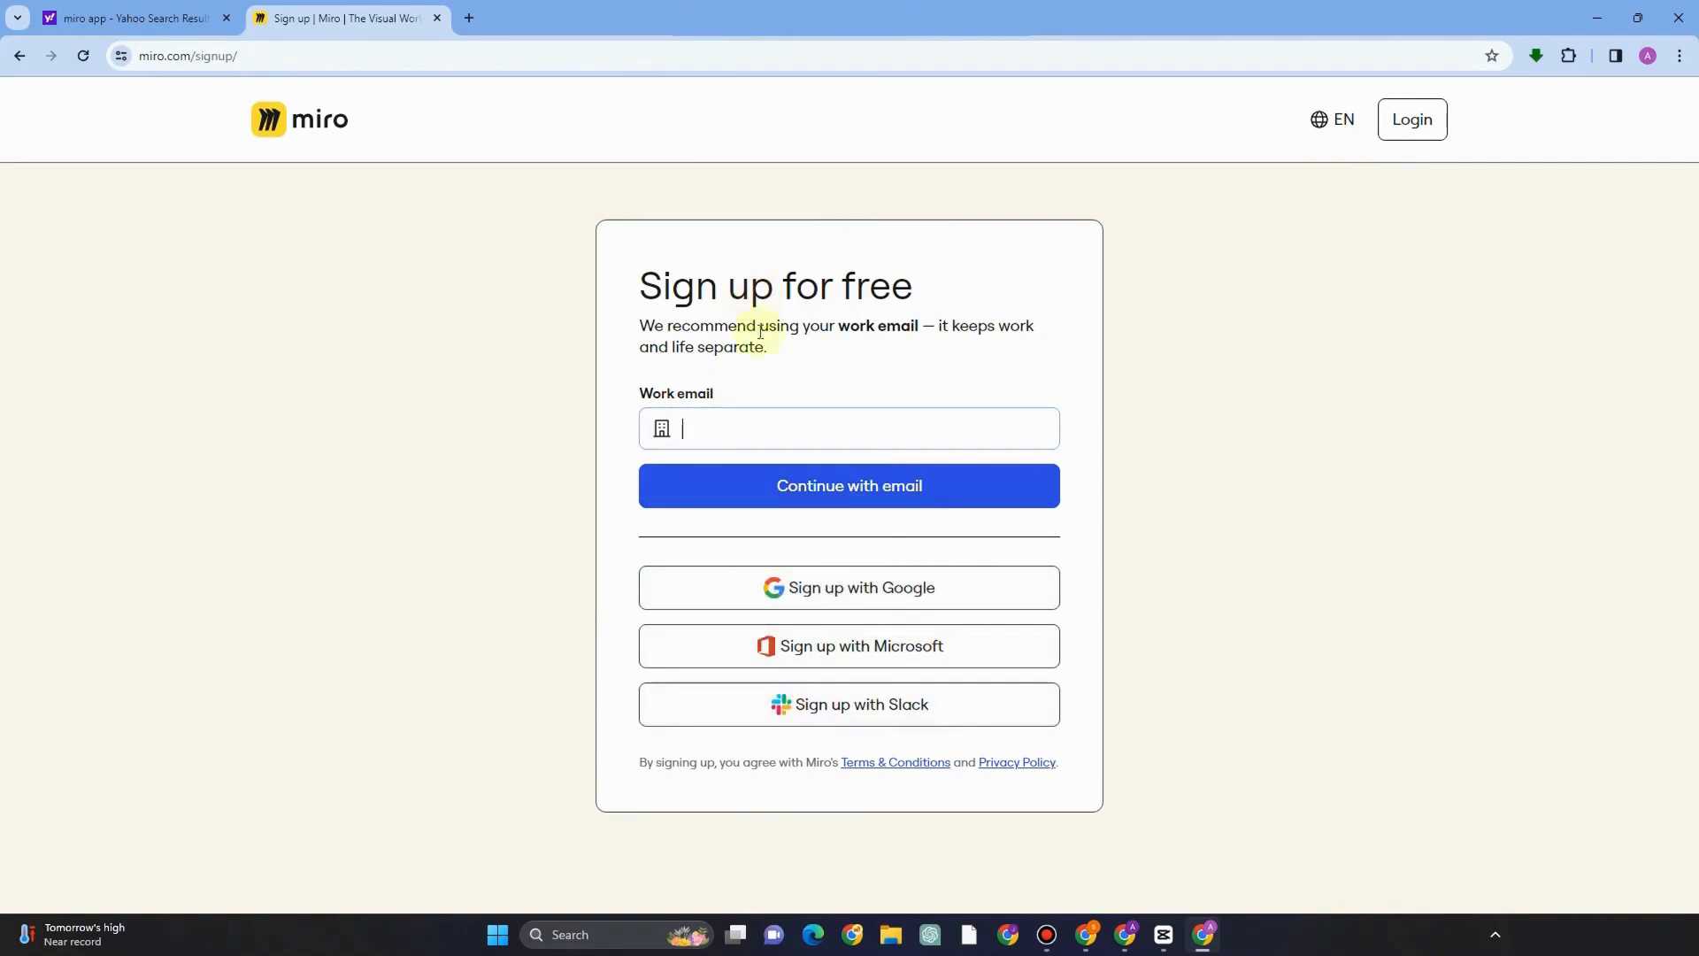
Sign up with Google, agreeing to receive Miro news and updates.
click(875, 595)
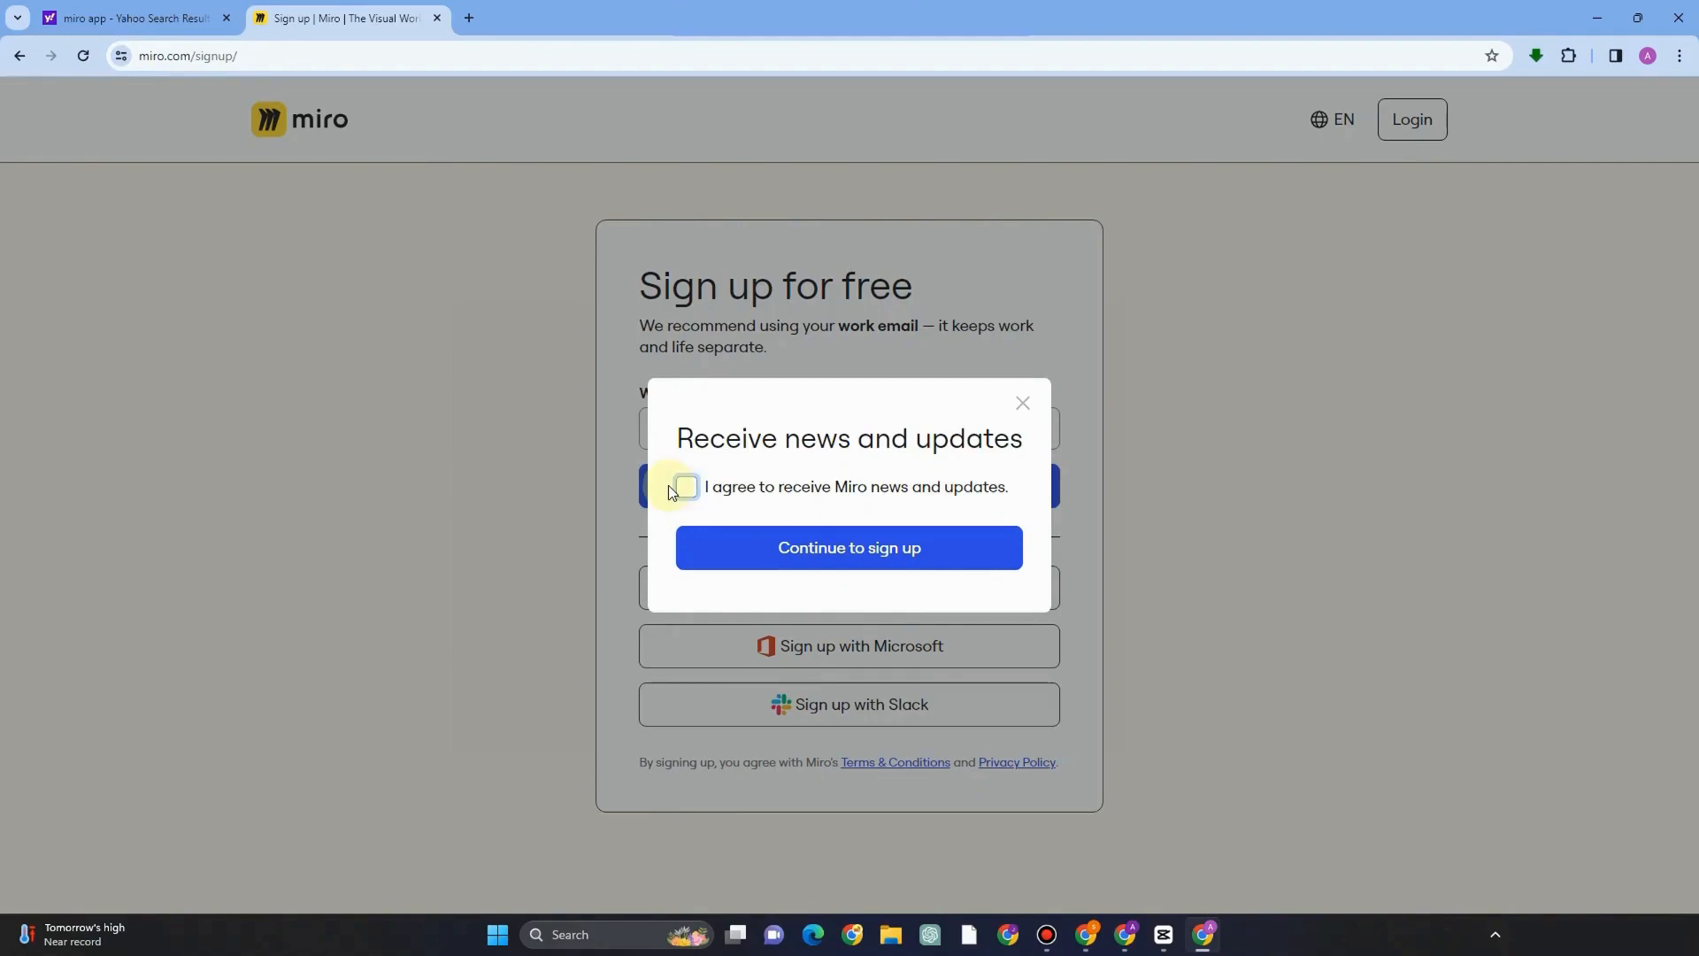
click(689, 491)
click(867, 550)
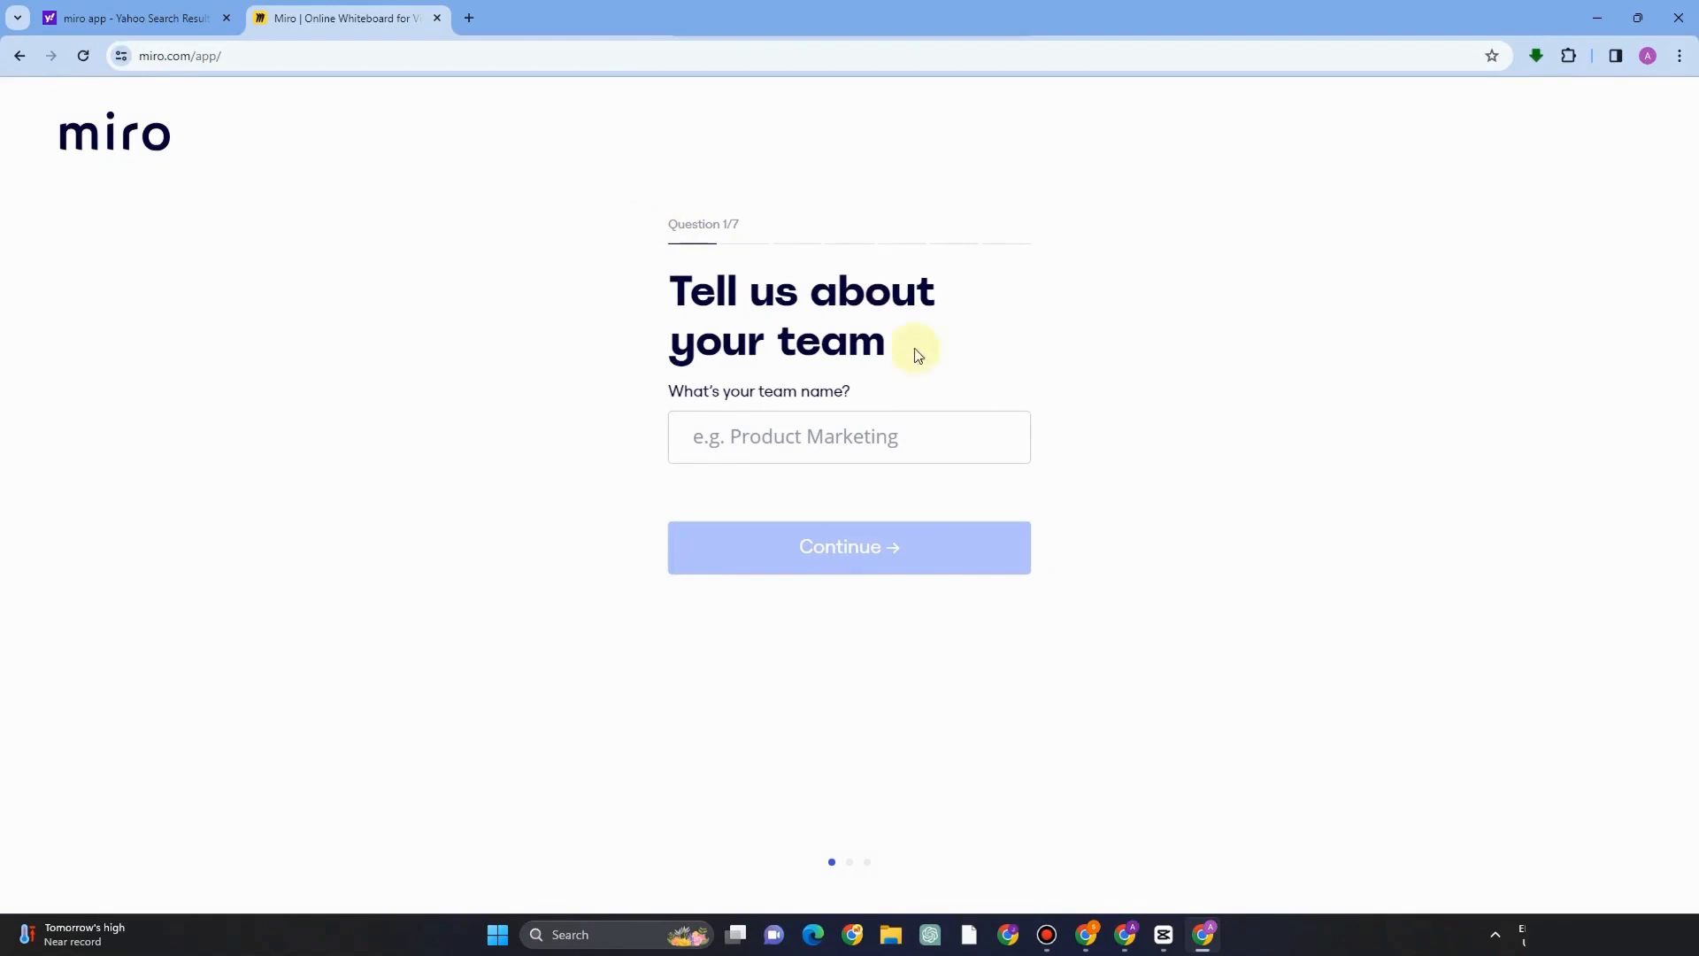
Enter Project Management as the team name.
click(782, 448)
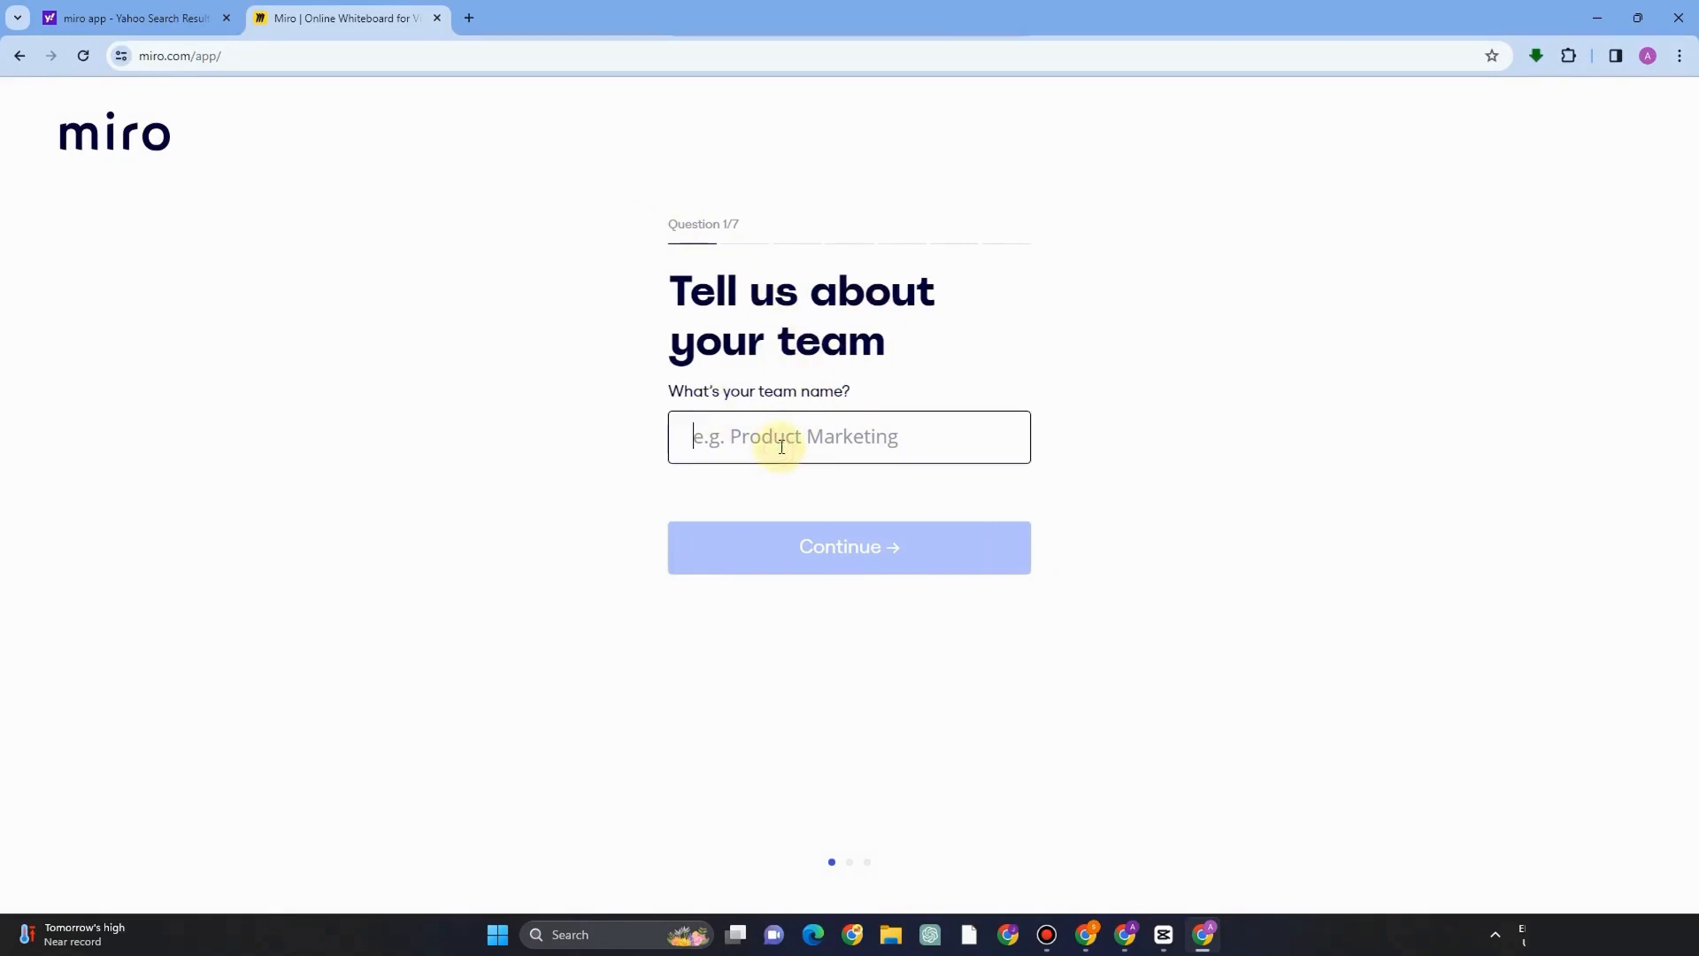
text(Proj)
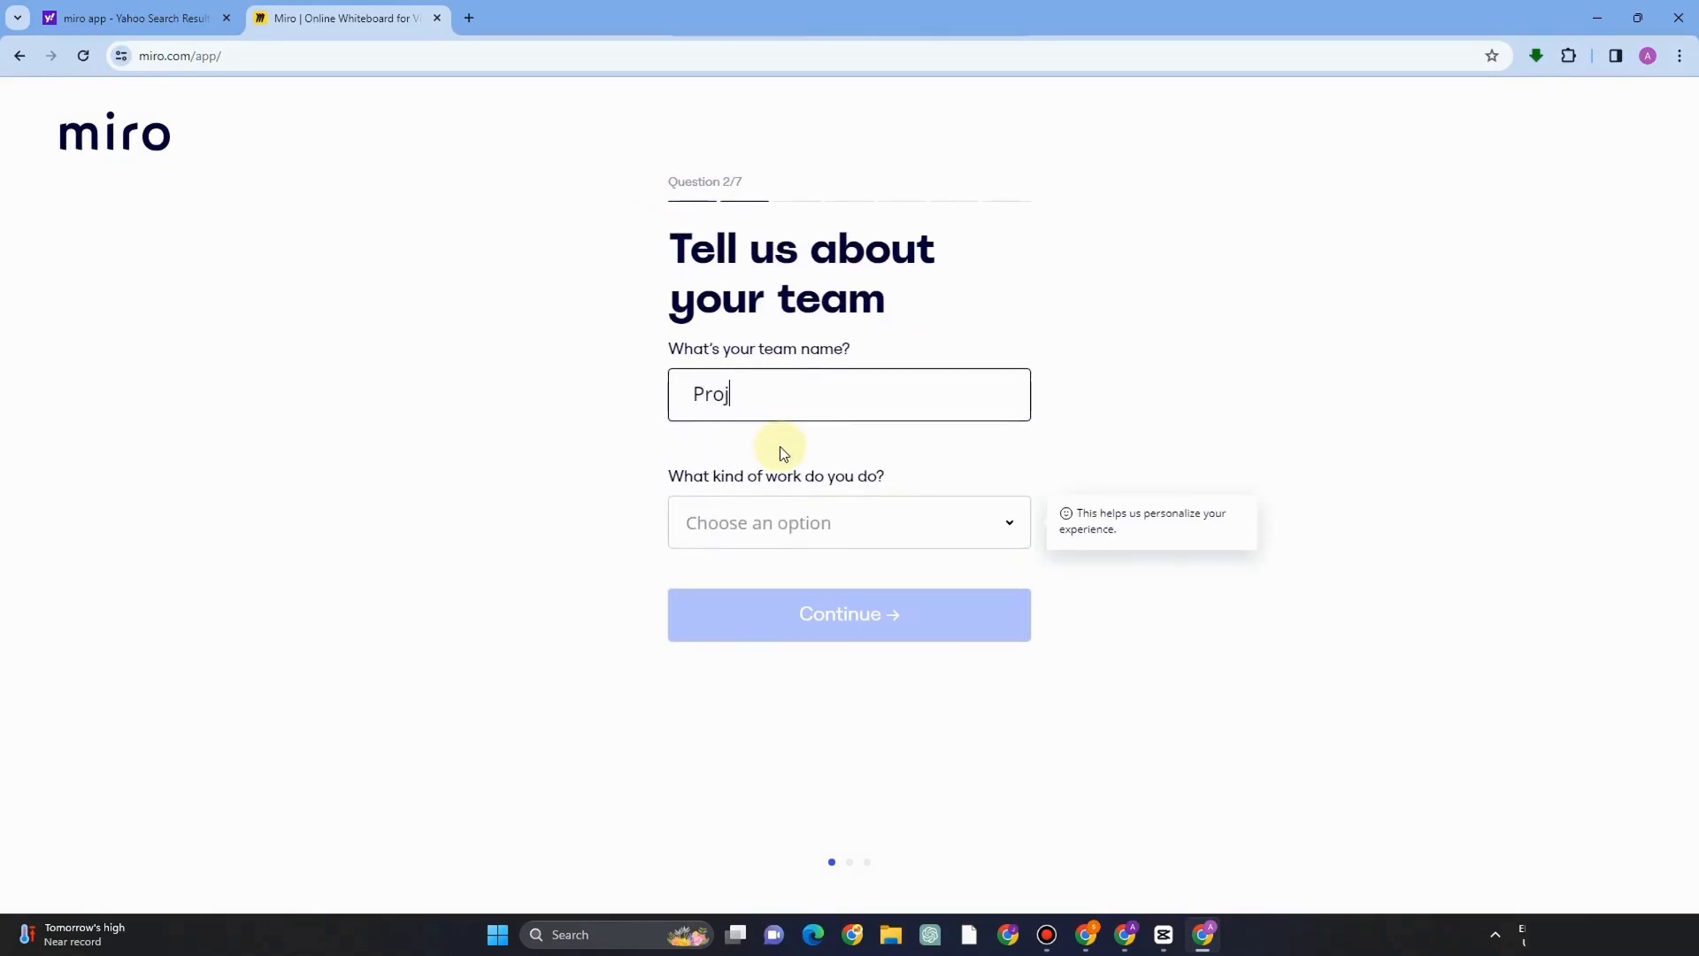
text(ect mana)
key(BackSpace)
key(BackSpace)
key(BackSpace)
text(Managemeb)
key(BackSpace)
text(nt)
Choose Product Management as the kind of work.
click(993, 521)
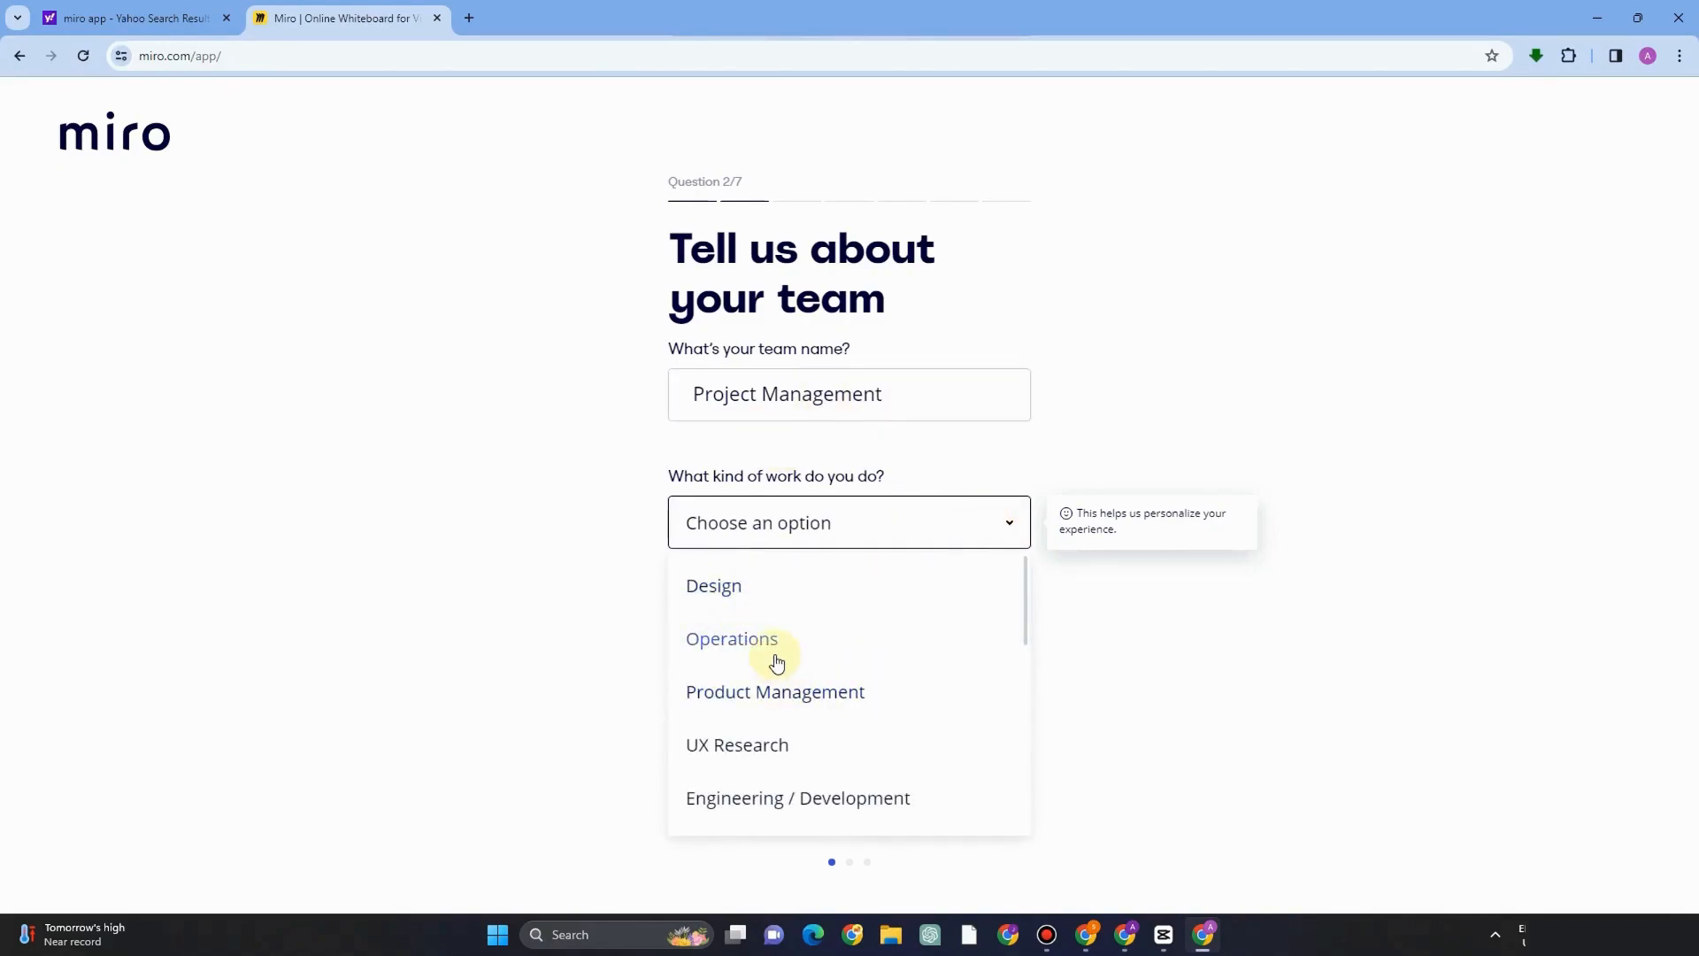
click(815, 708)
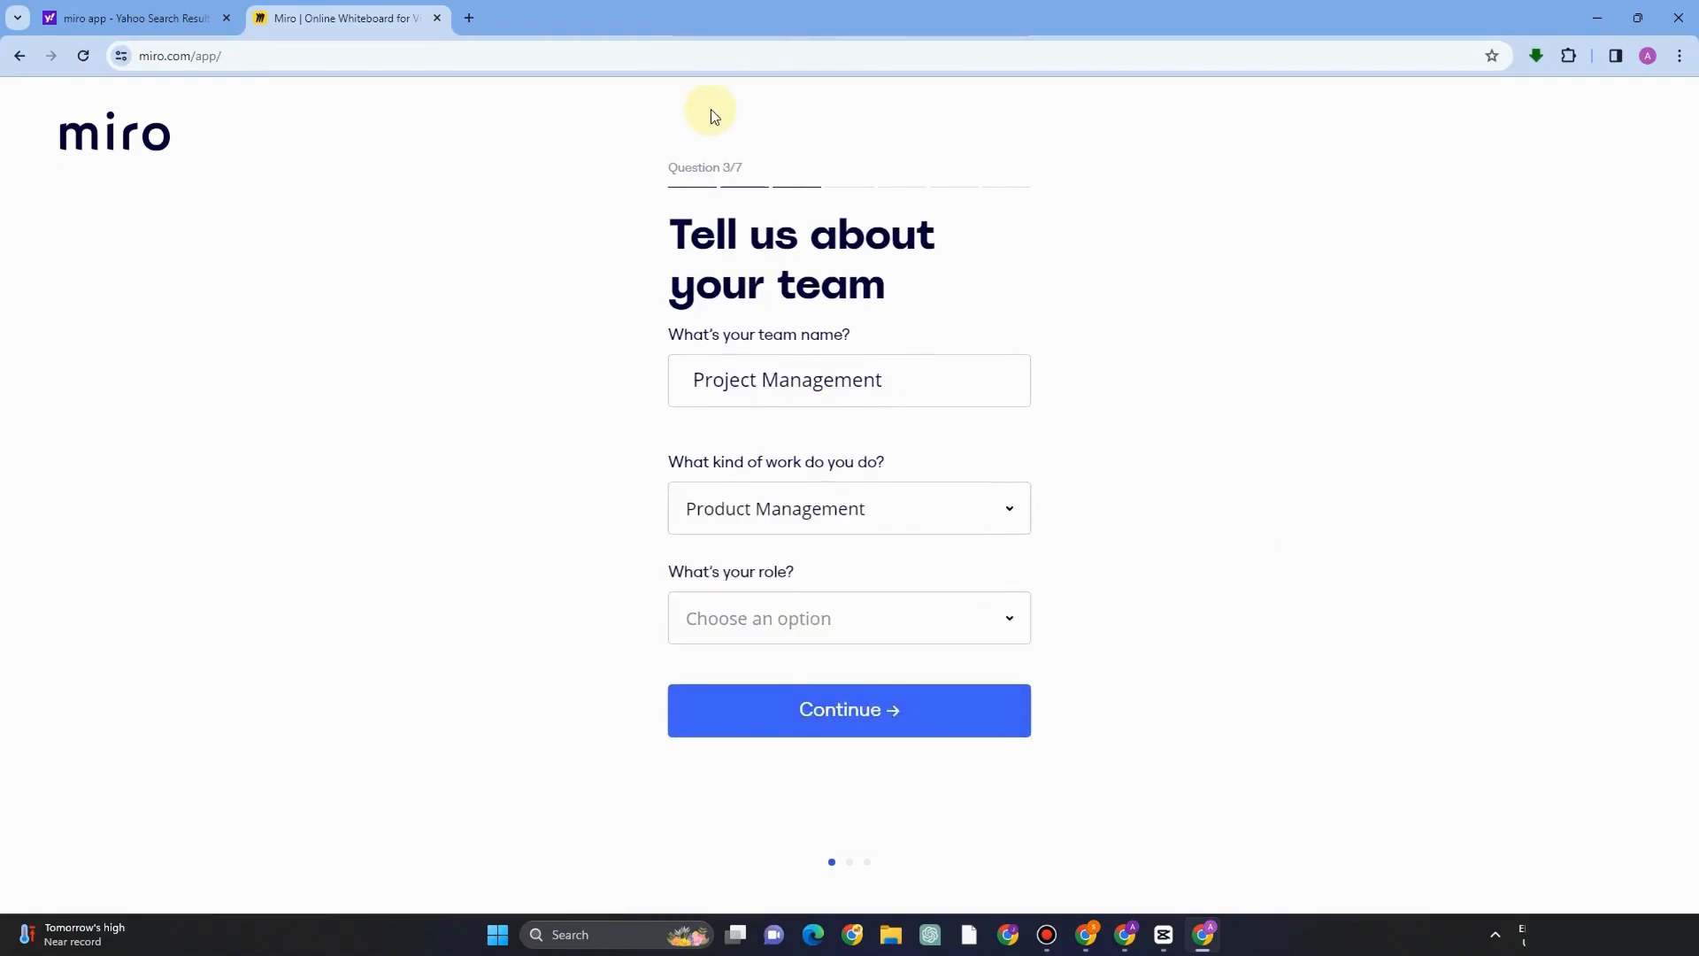
Replace the team name with AIA COMPANY.
drag(898, 390, 696, 363)
key(BackSpace)
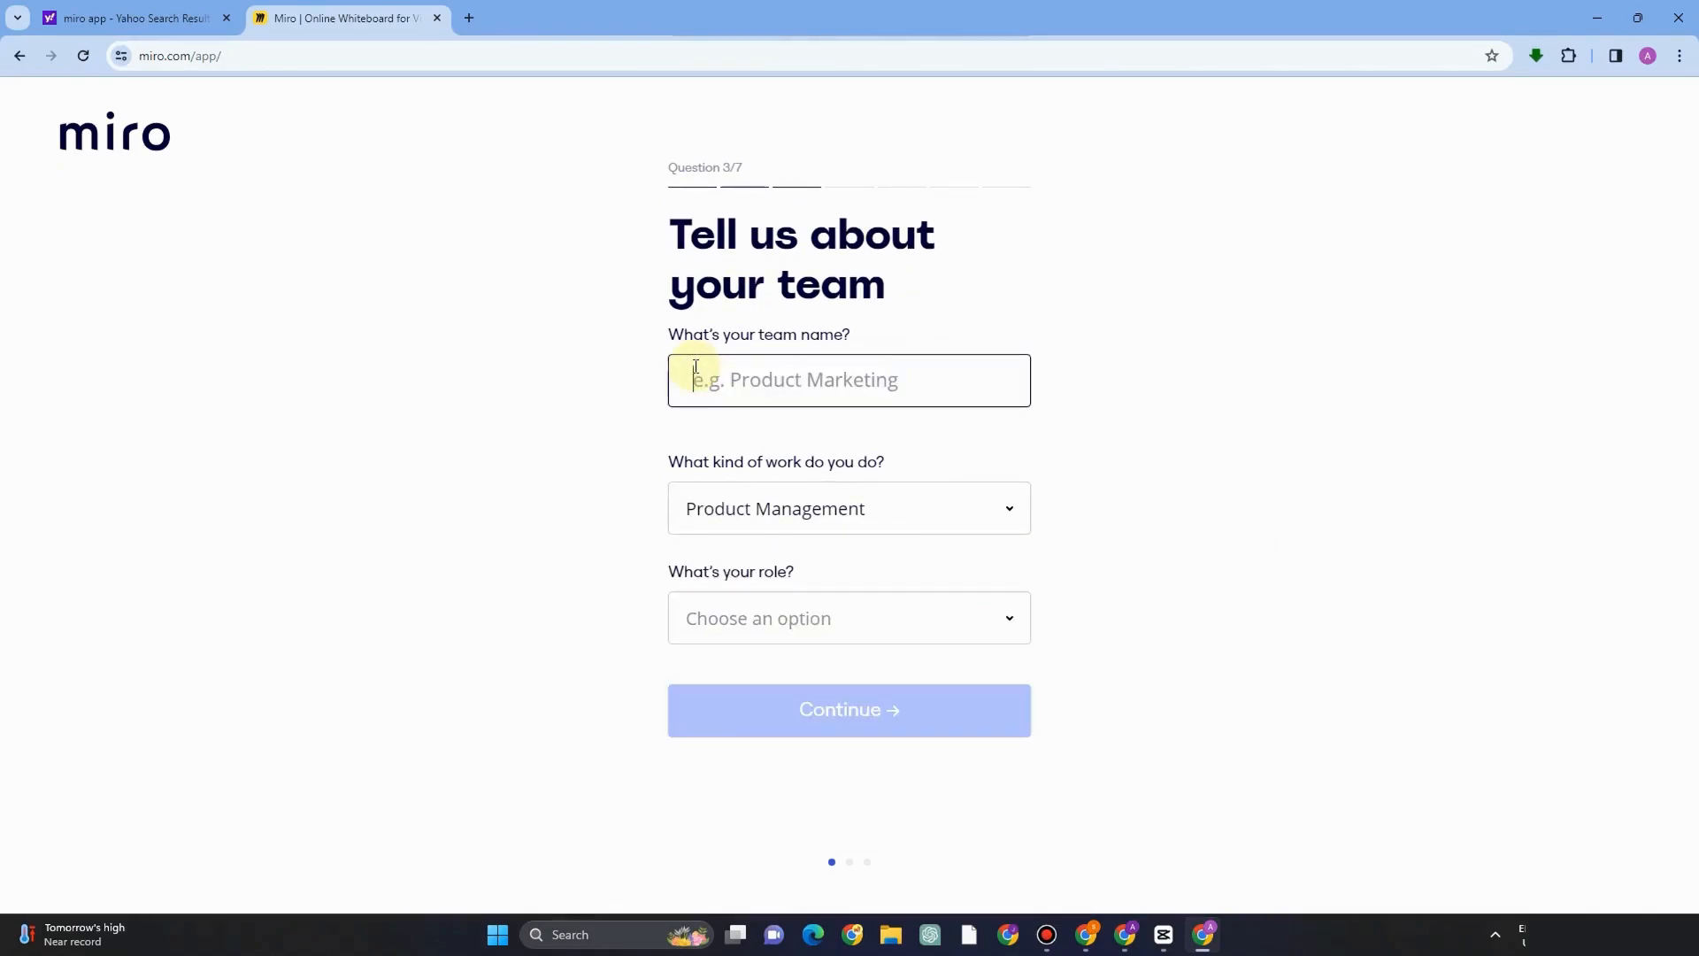
text(AIA COMPANY)
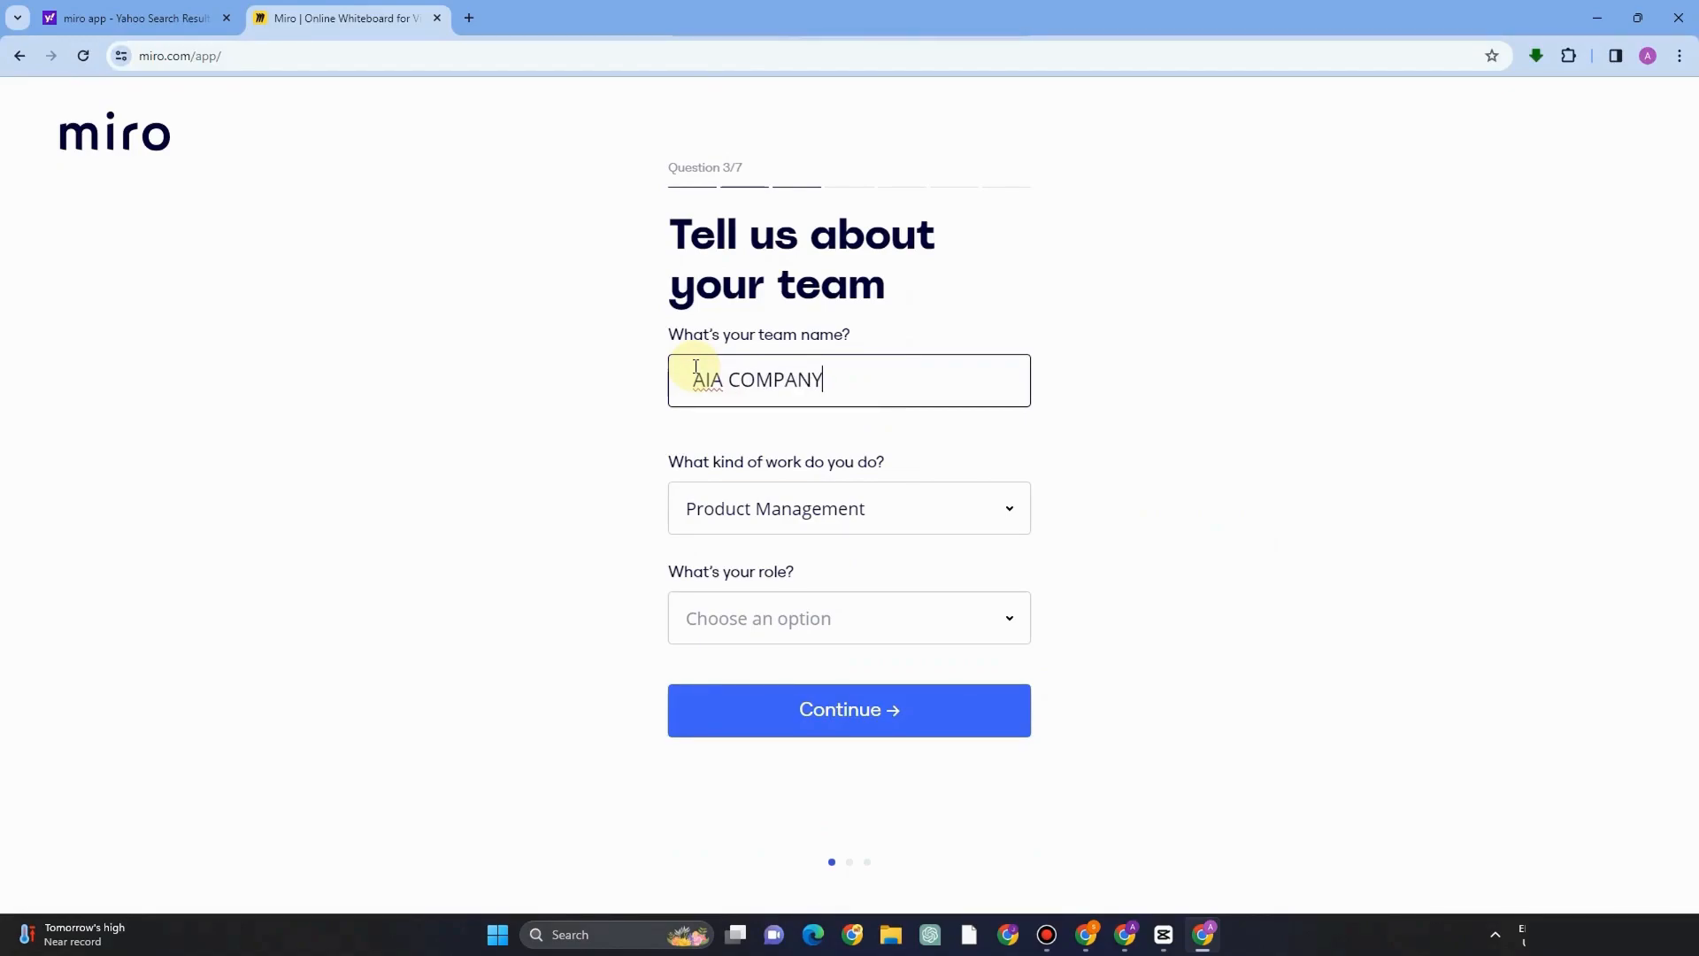
Set the role to Team Manager and answer that it is the first time using Miro.
click(978, 635)
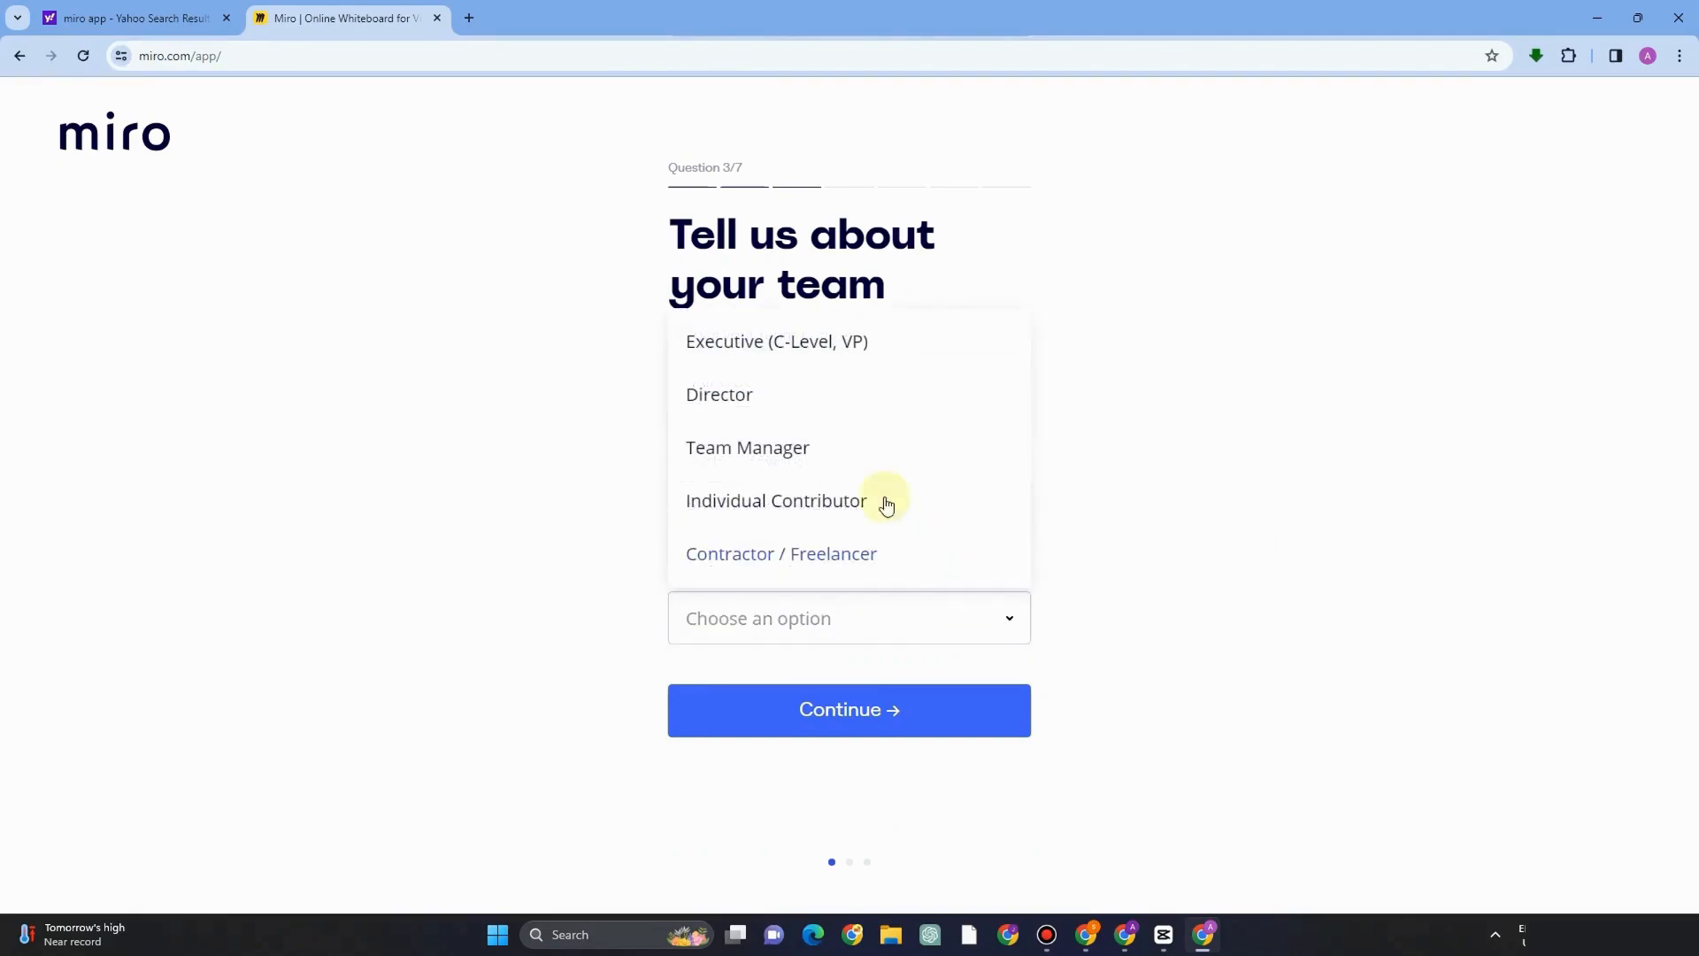
click(783, 457)
scroll(797, 699, down, 1)
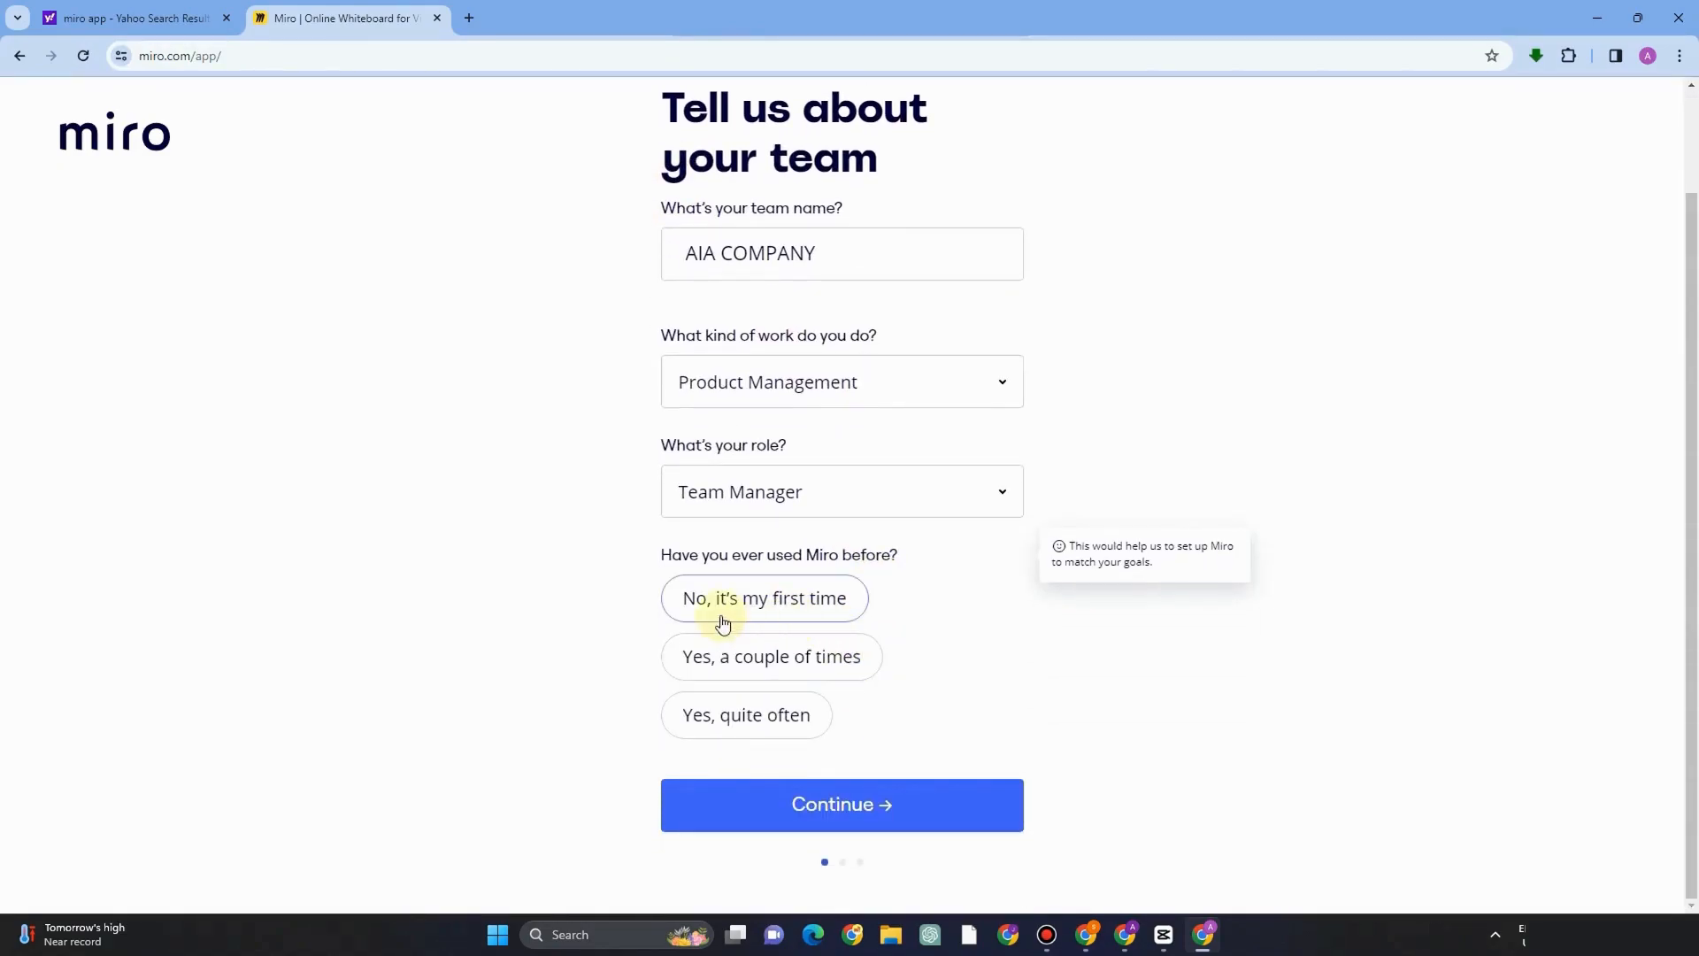
click(805, 599)
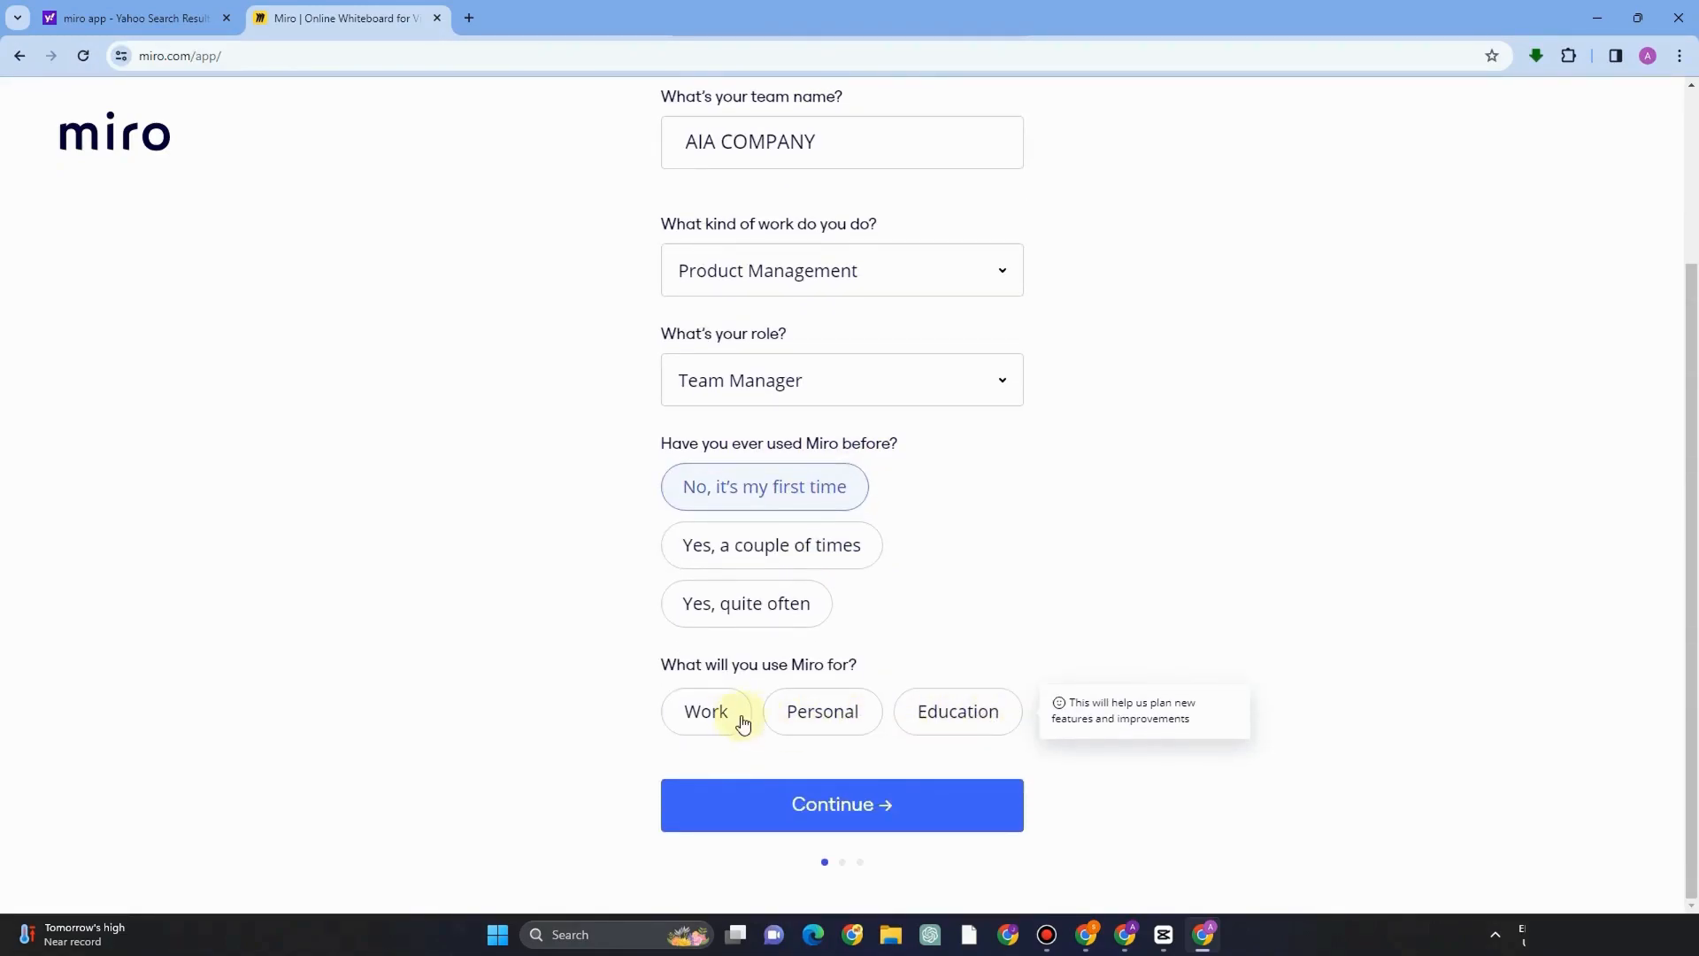
Select Work as the intended use and 2-50 as the company size.
click(728, 713)
click(766, 715)
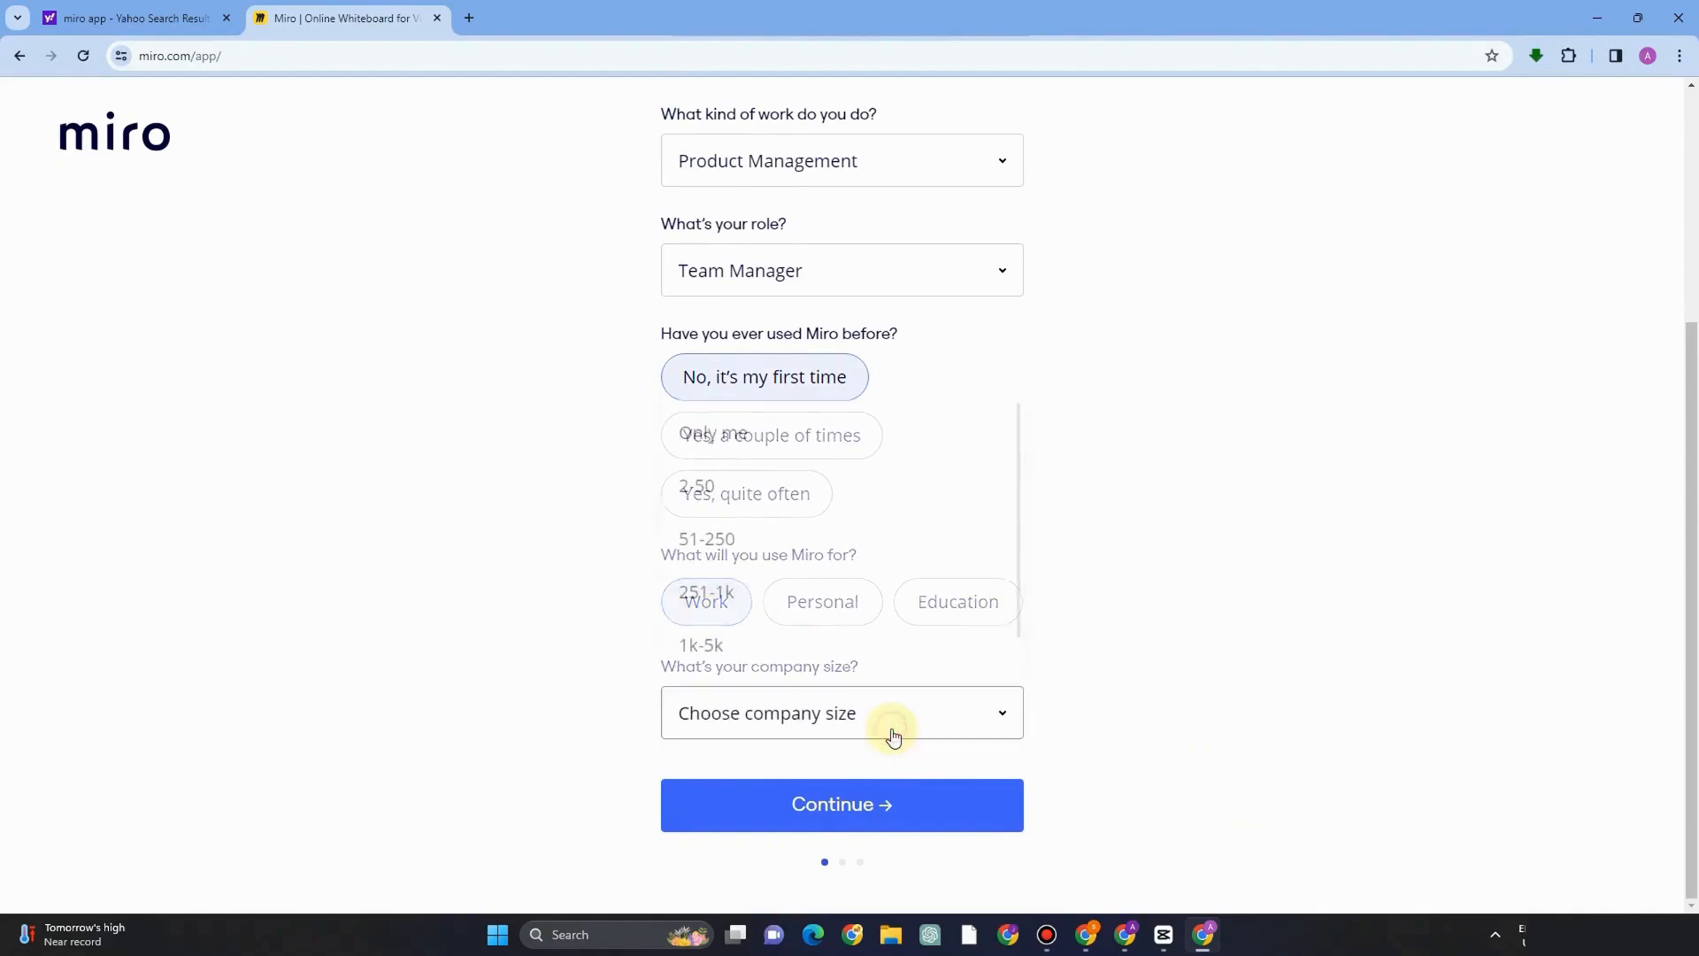
click(743, 511)
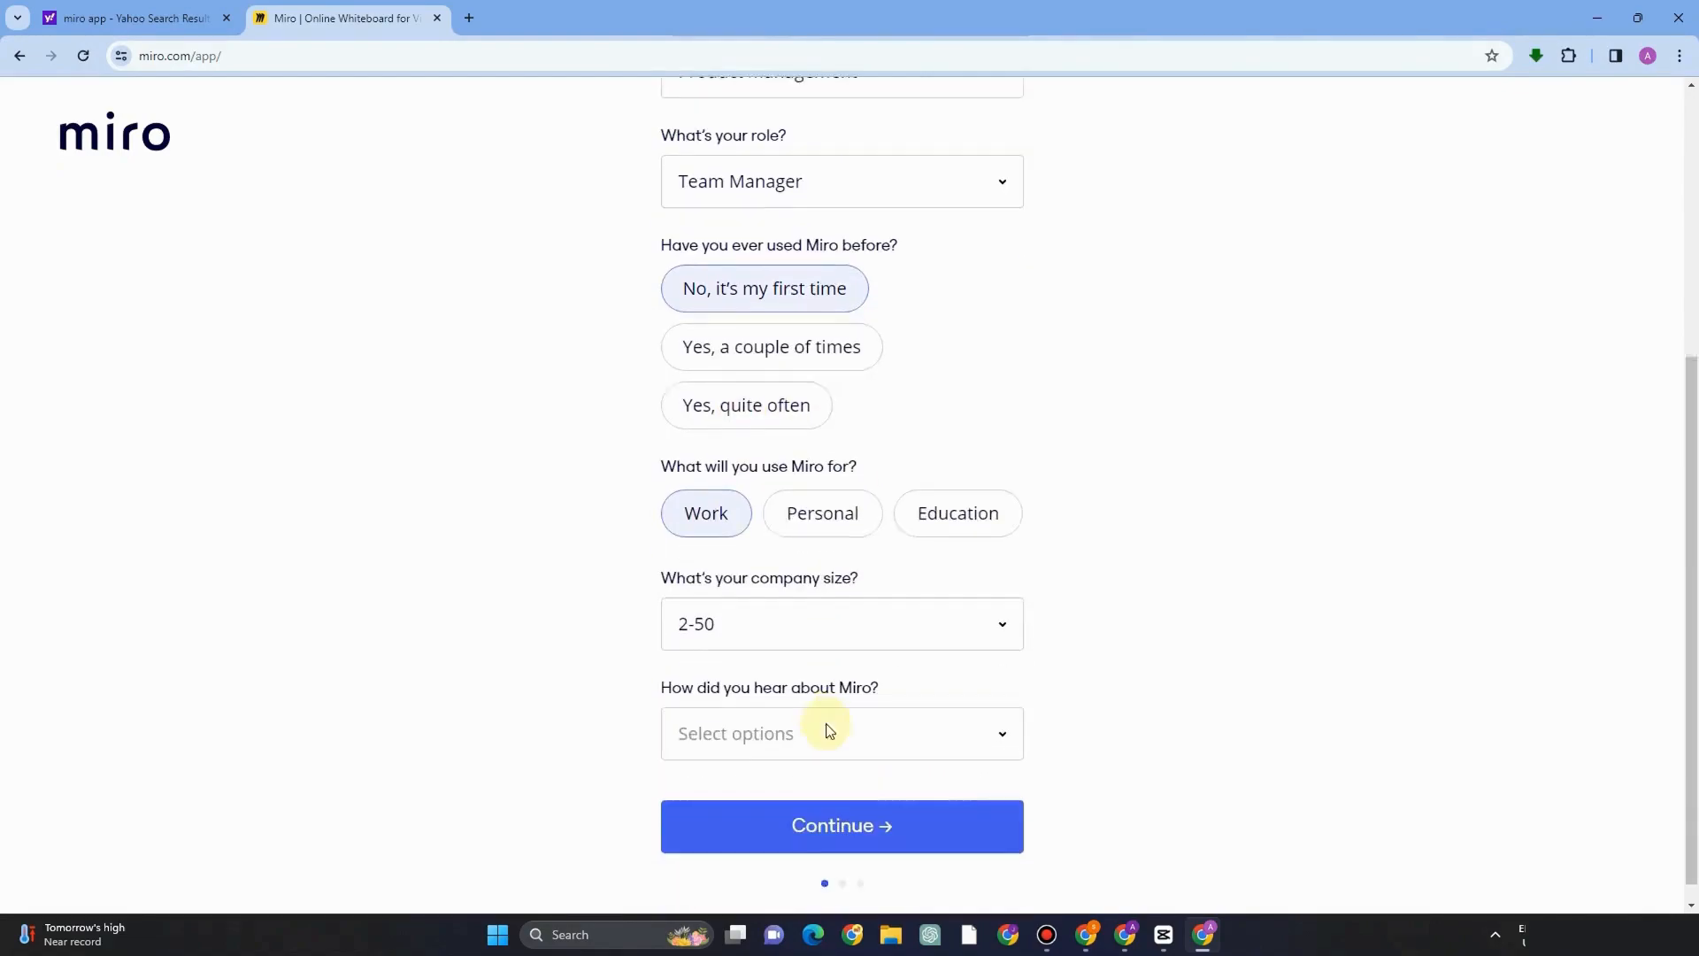
Pick Search Engine (Google, Bing, Yahoo) as how you heard about Miro and continue.
click(923, 704)
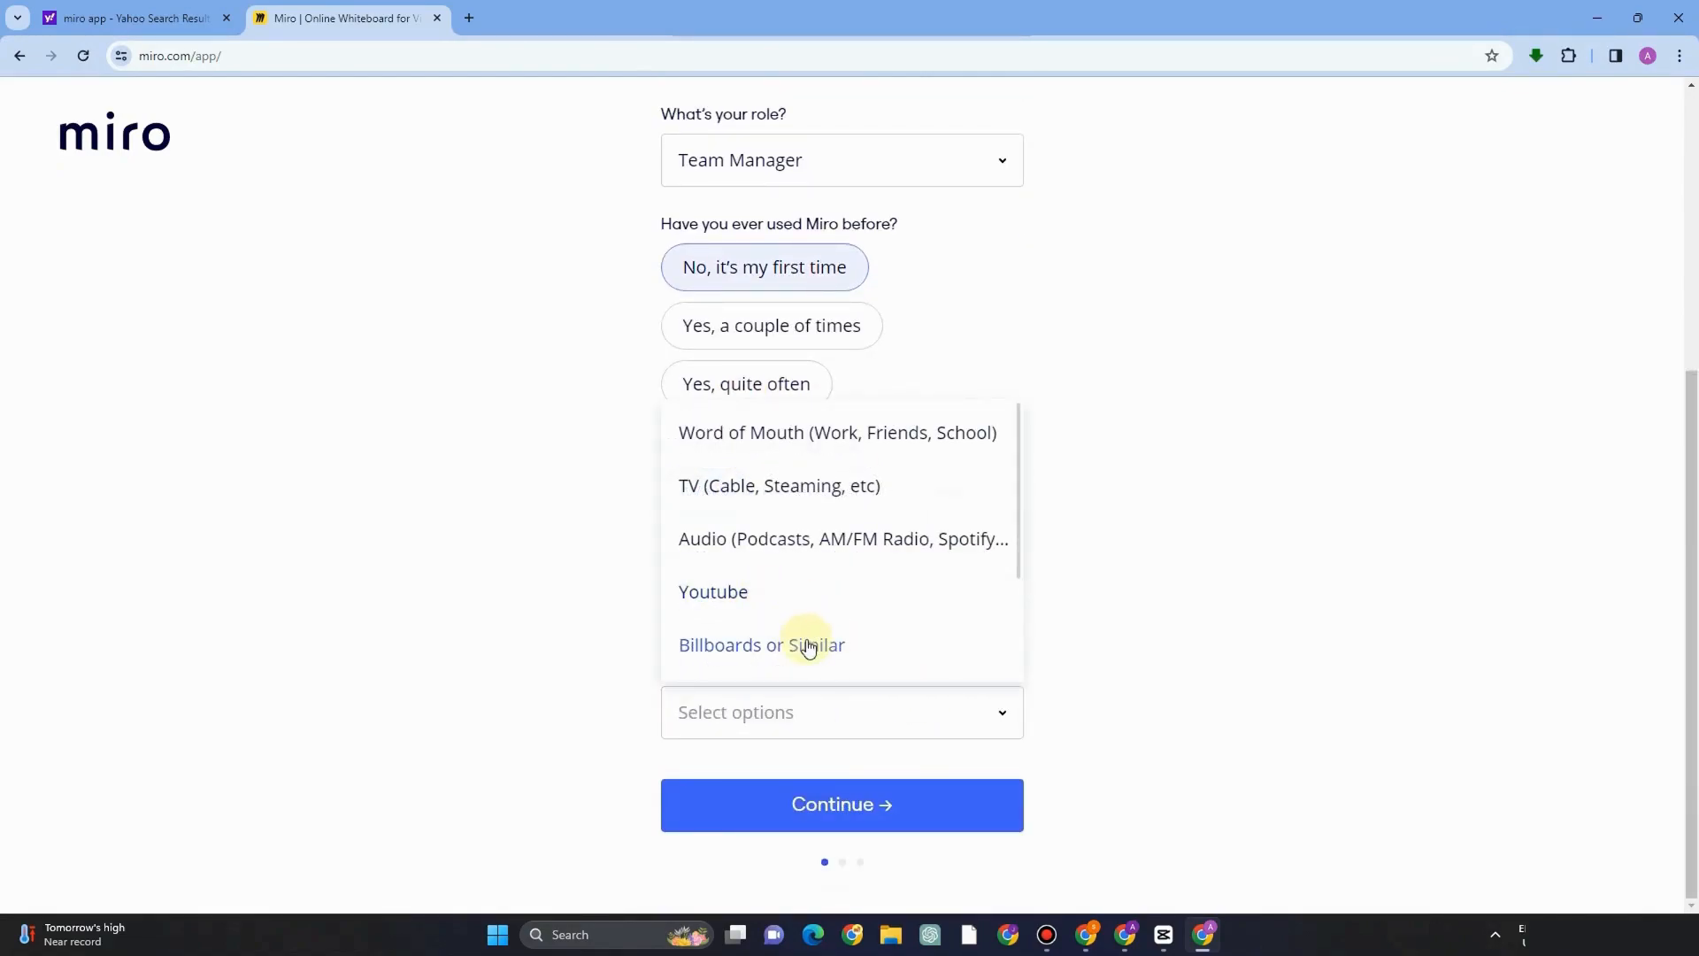
scroll(800, 554, down, 1)
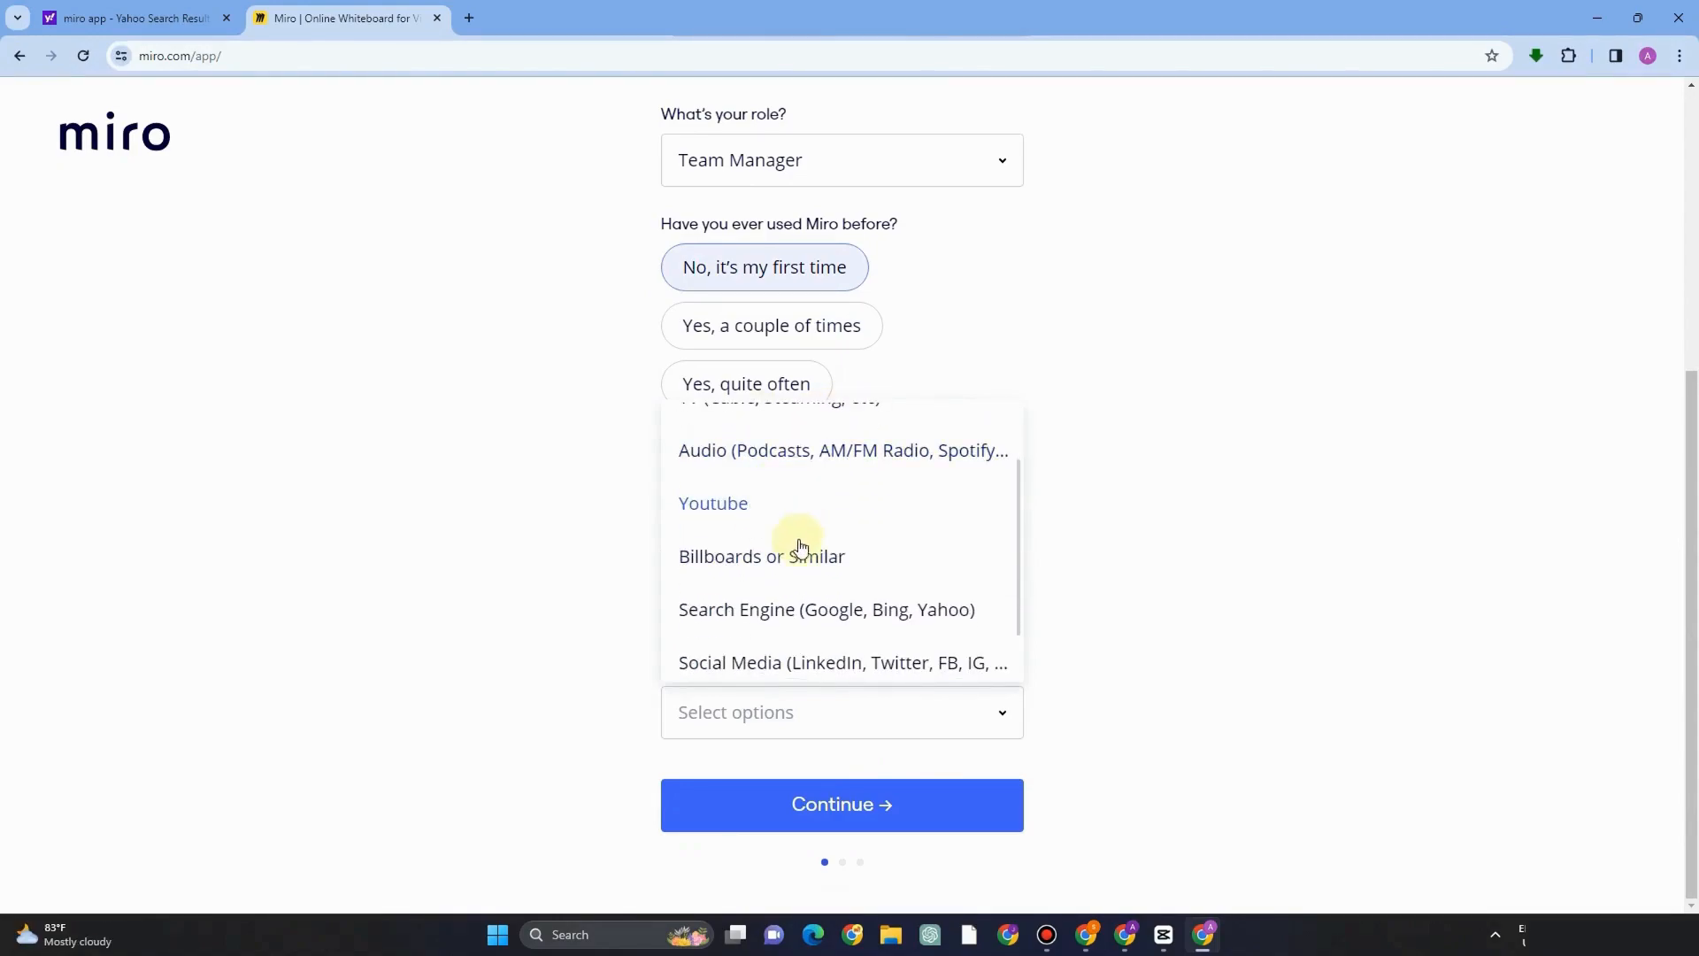
click(805, 607)
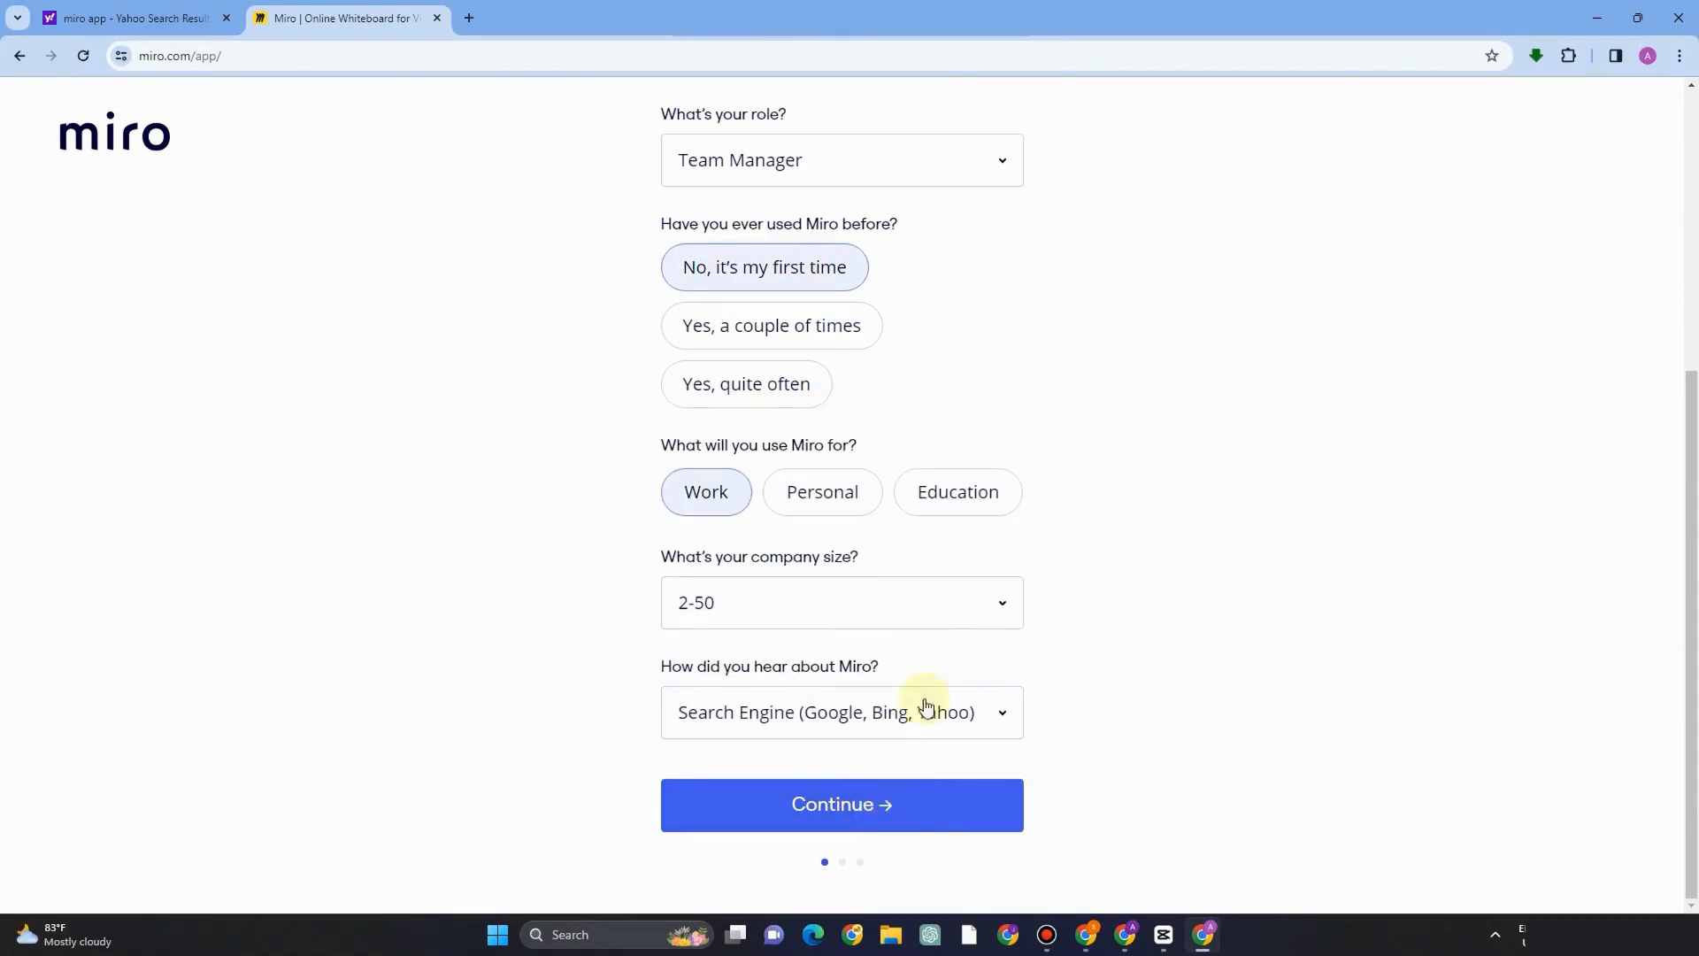
click(896, 796)
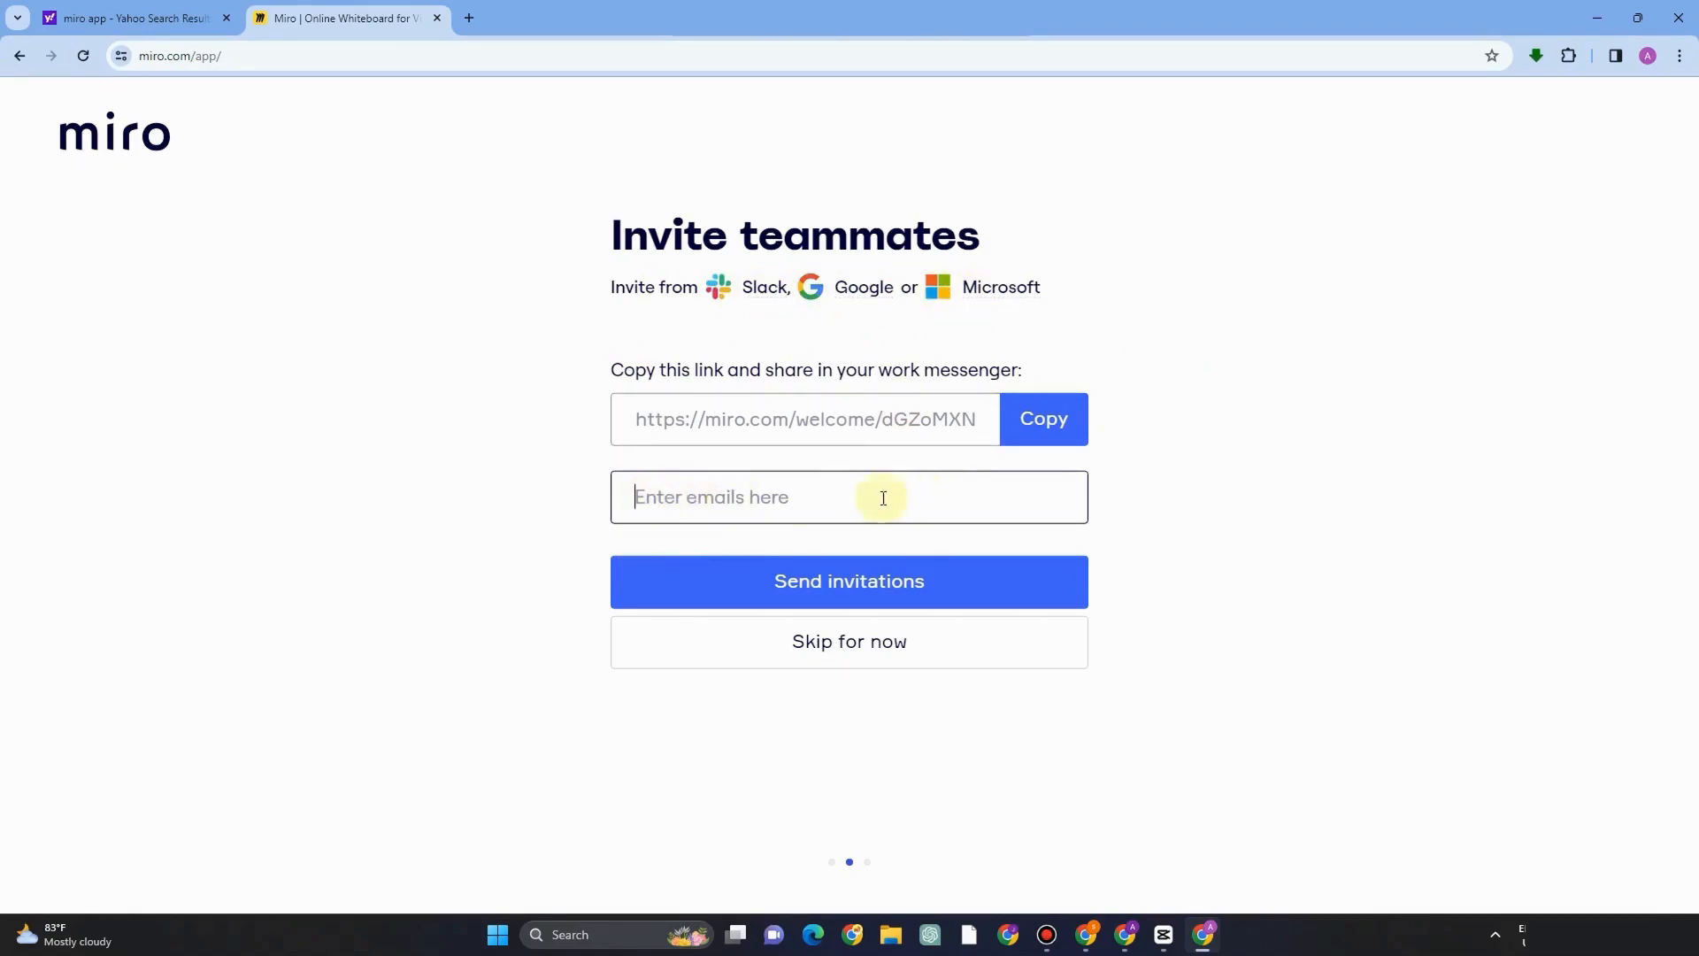
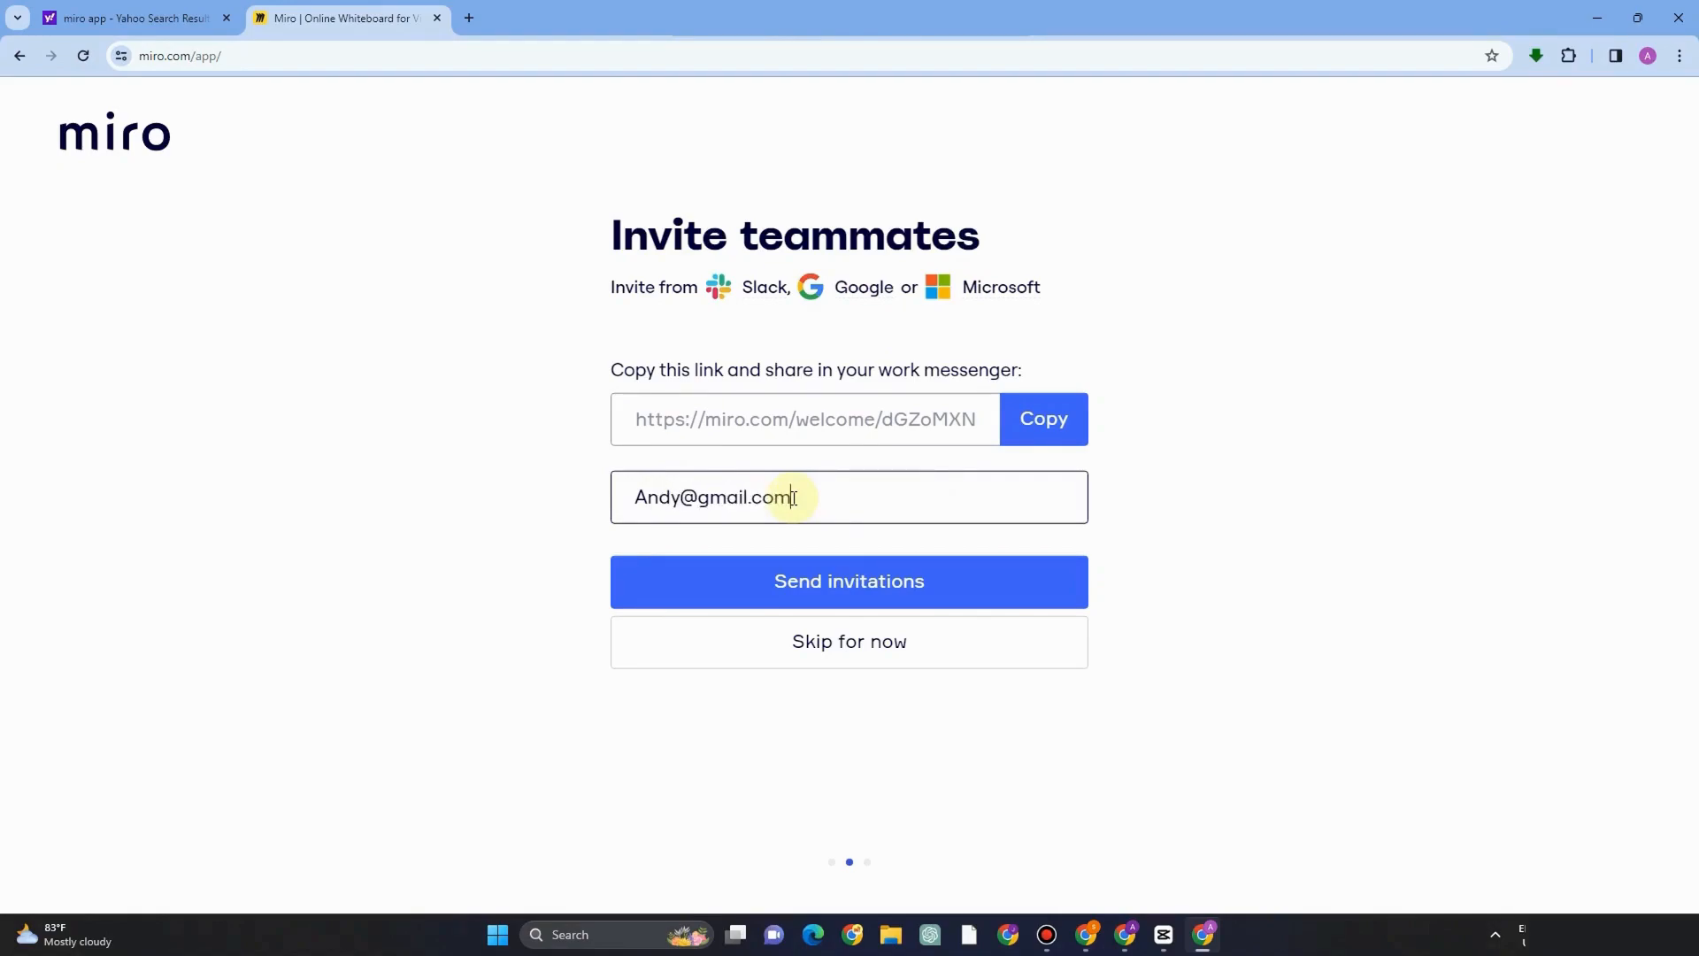
Enter a teammate's e-mail address, then skip the invite step without sending invitations.
click(834, 586)
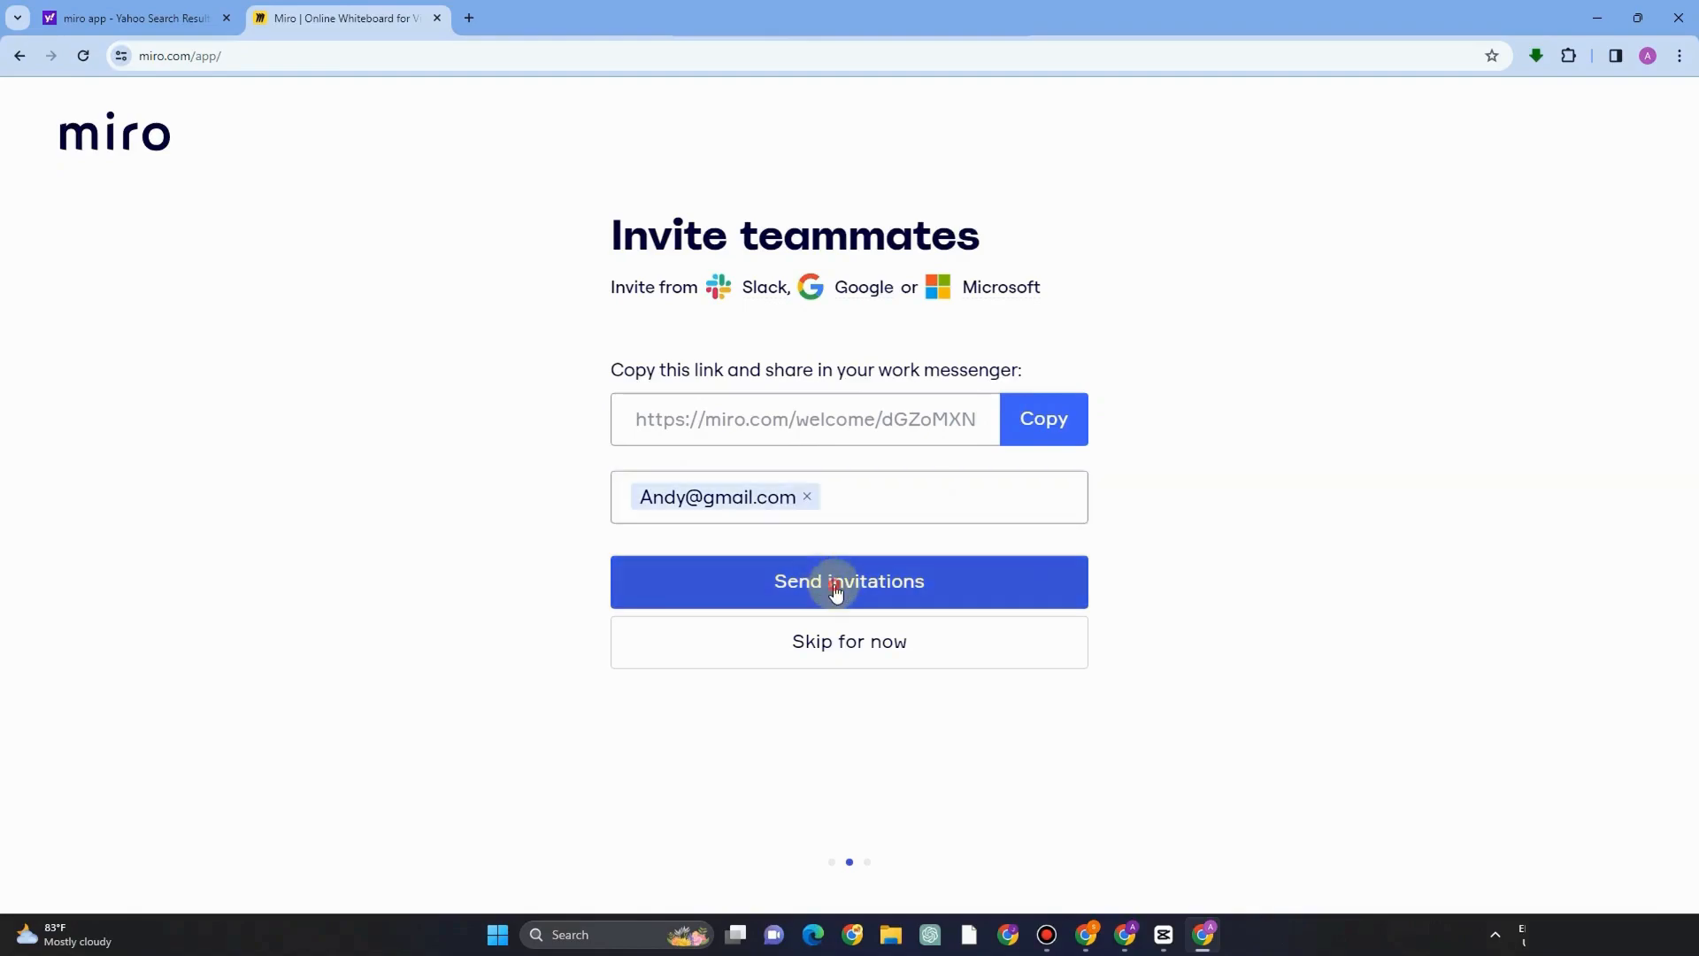
click(879, 647)
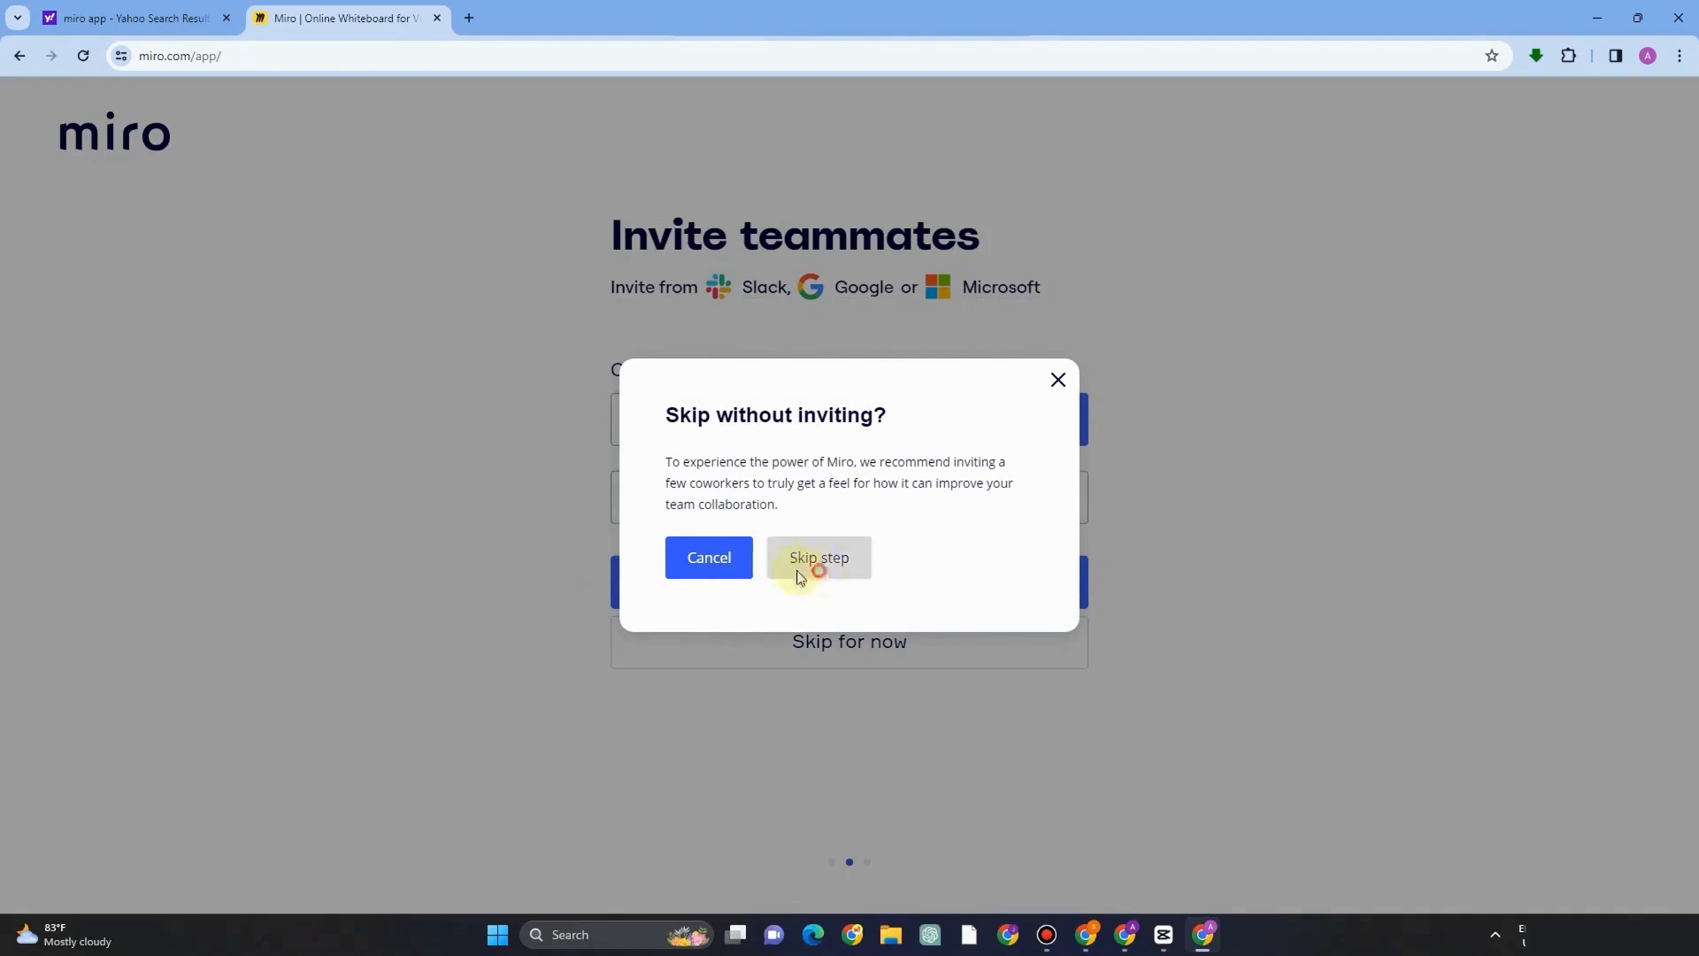
click(815, 566)
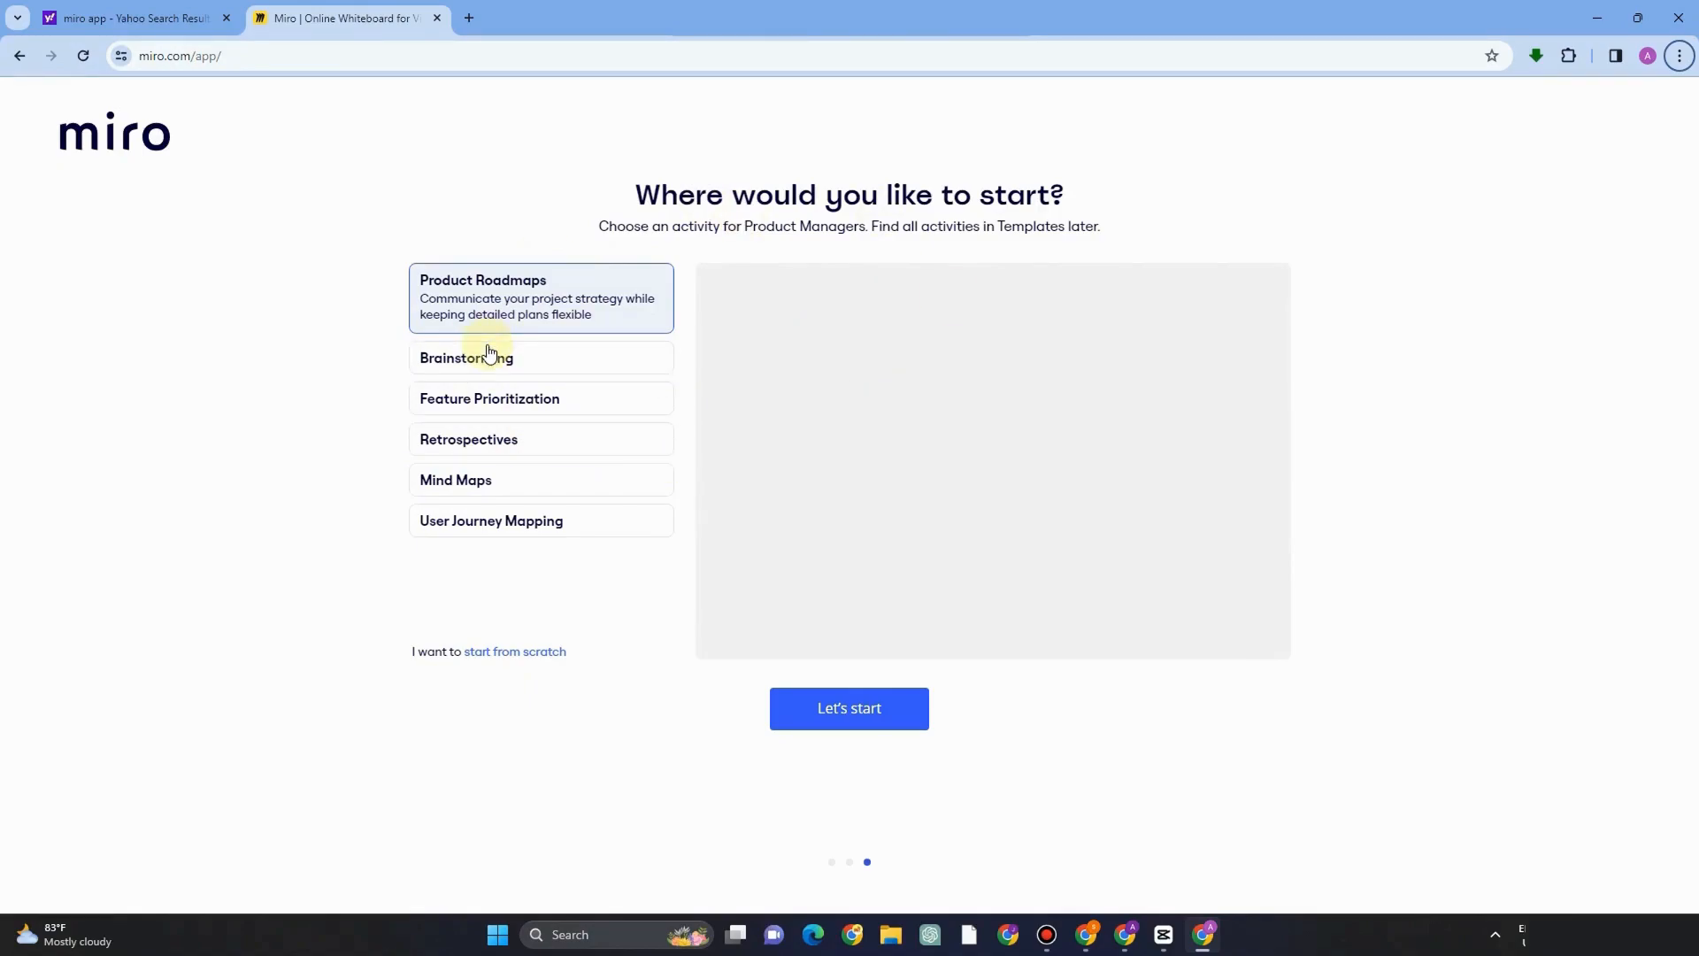
Choose to start a new board from scratch.
click(517, 655)
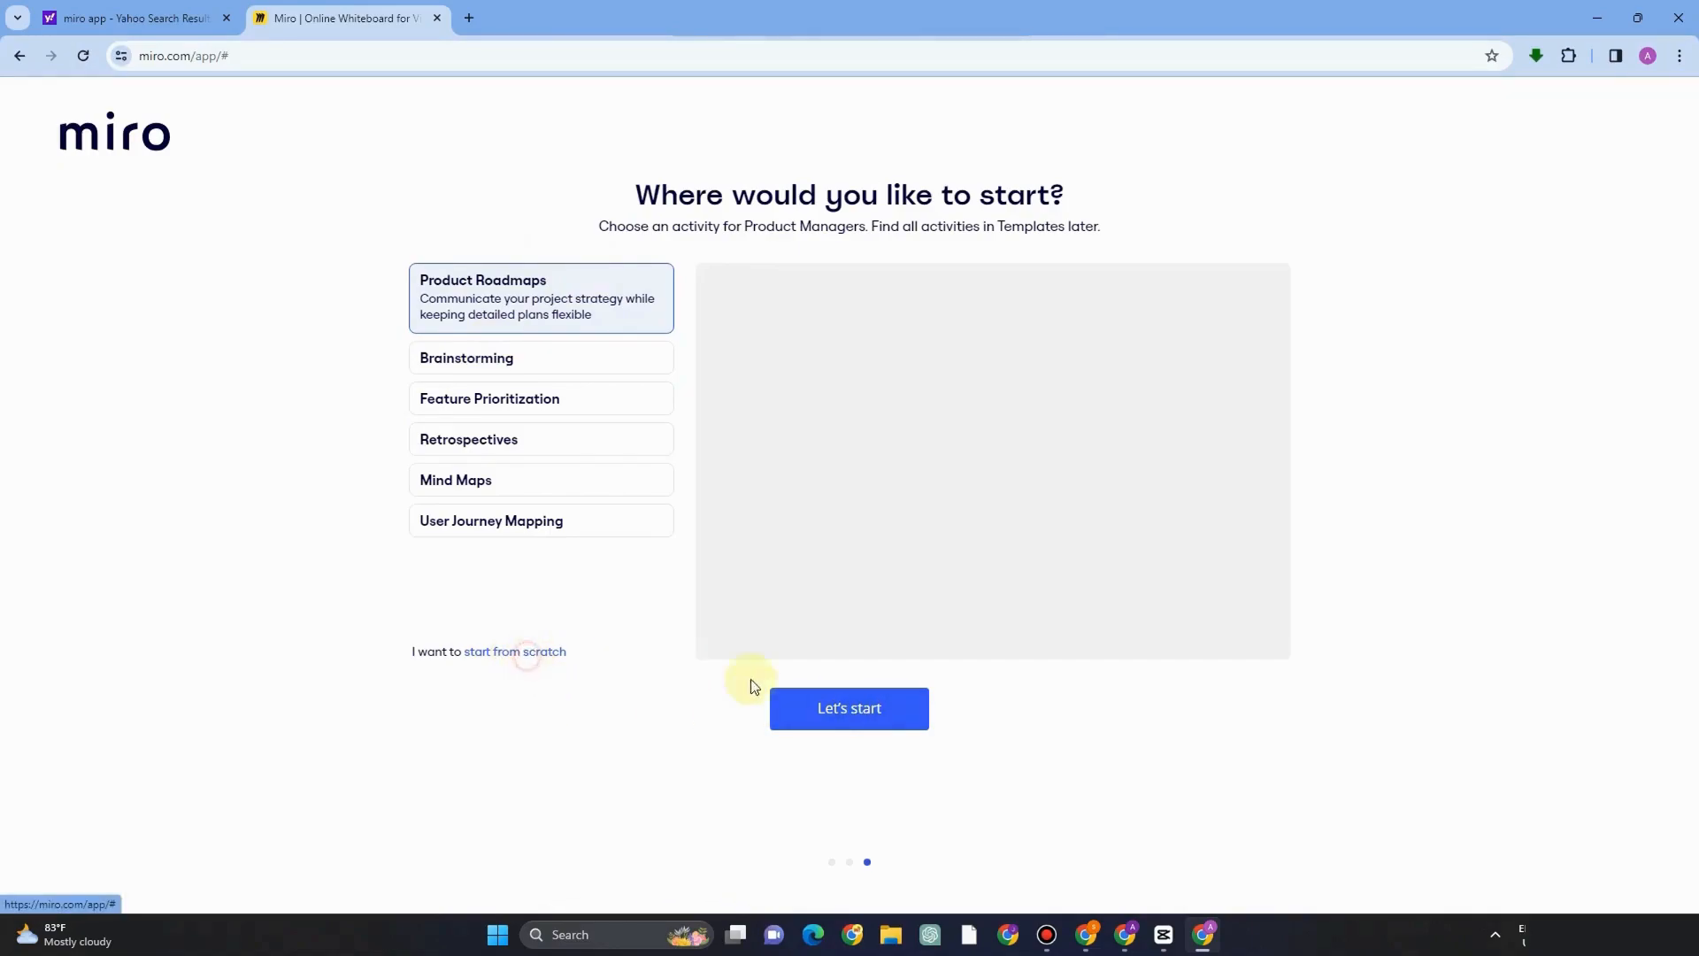
click(840, 712)
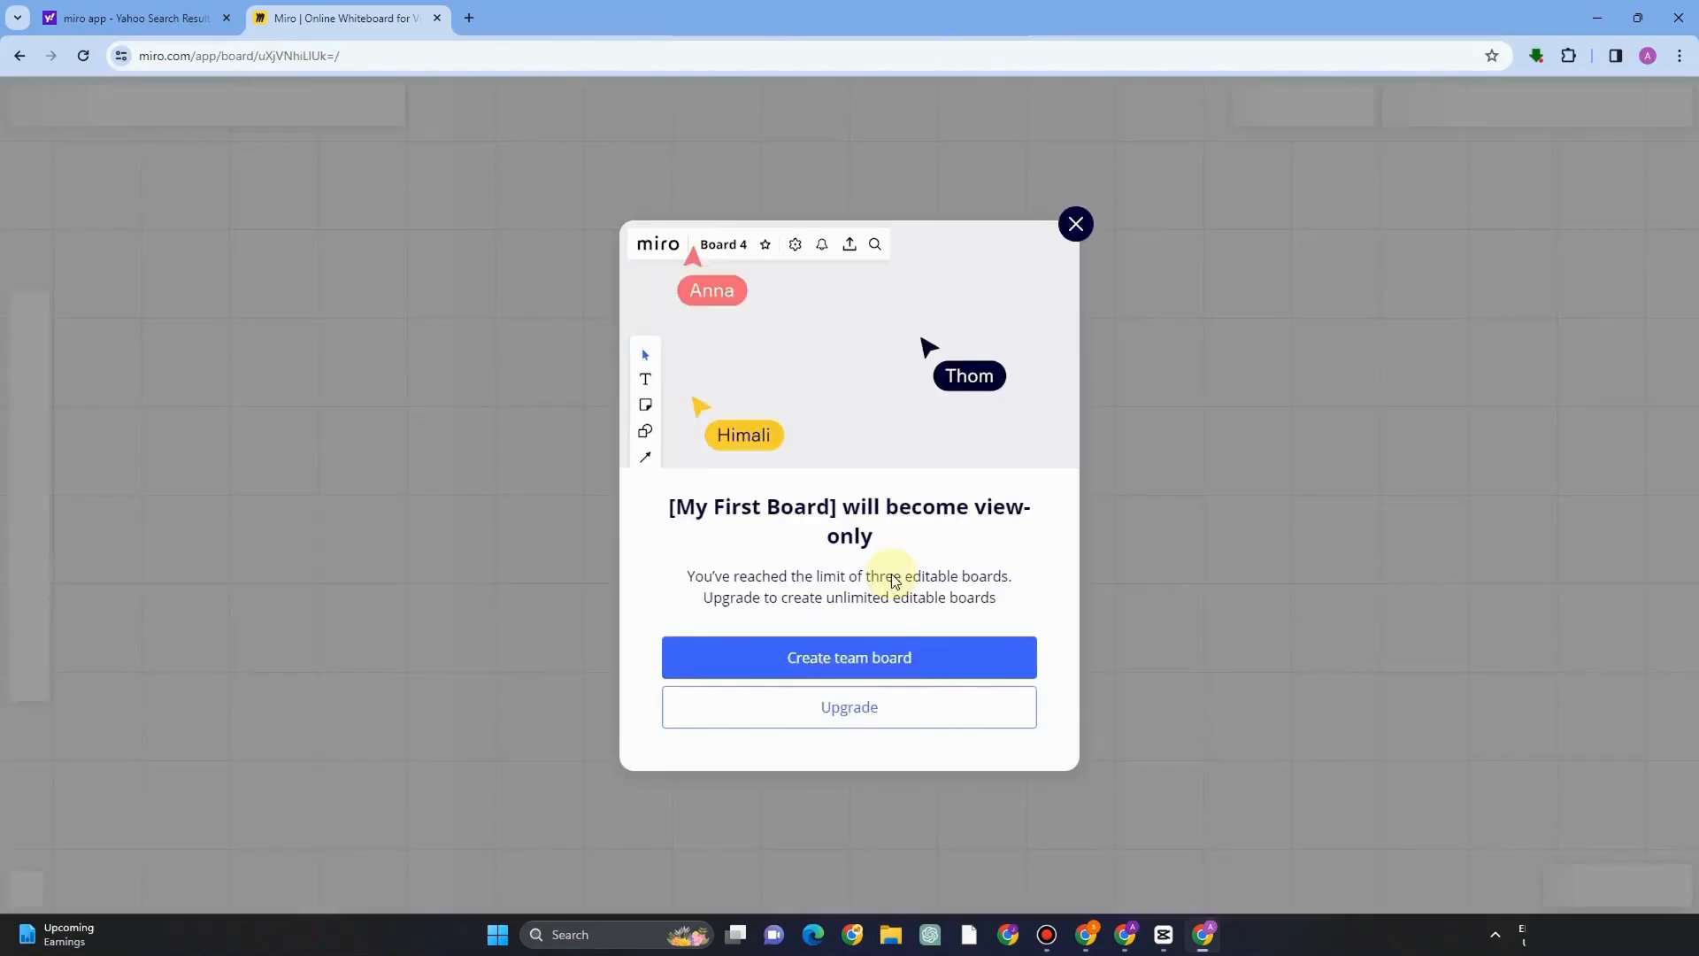
click(879, 654)
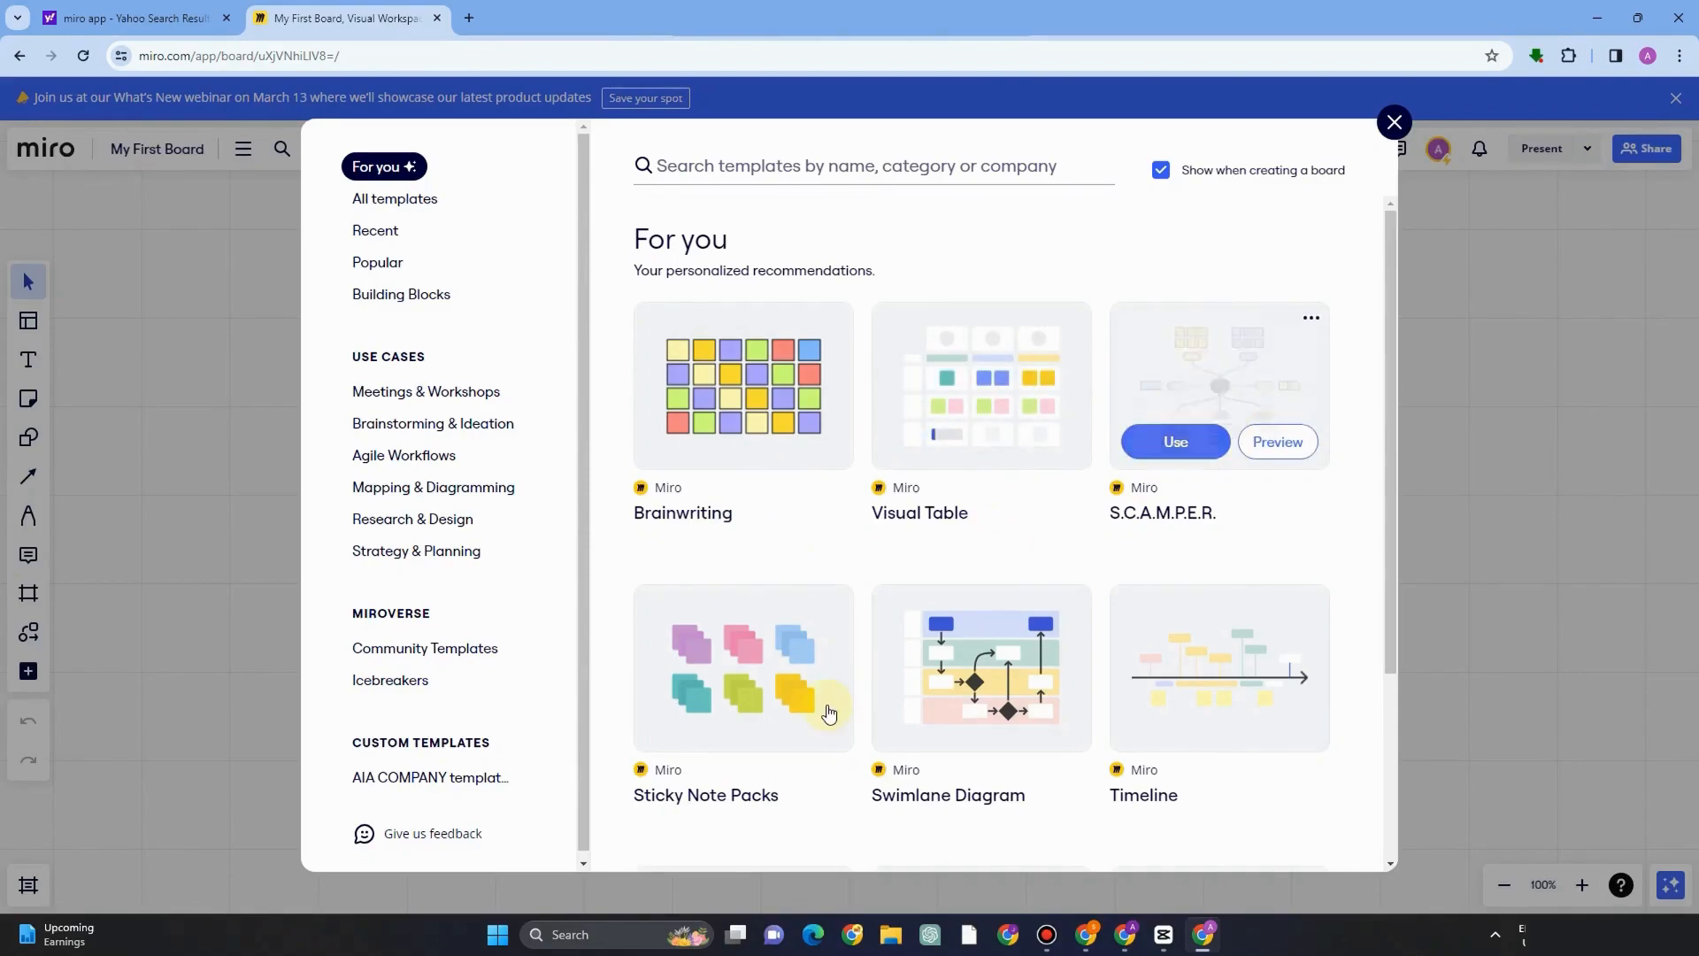
Add the Sitemap template to the board from the template picker.
scroll(822, 691, down, 2)
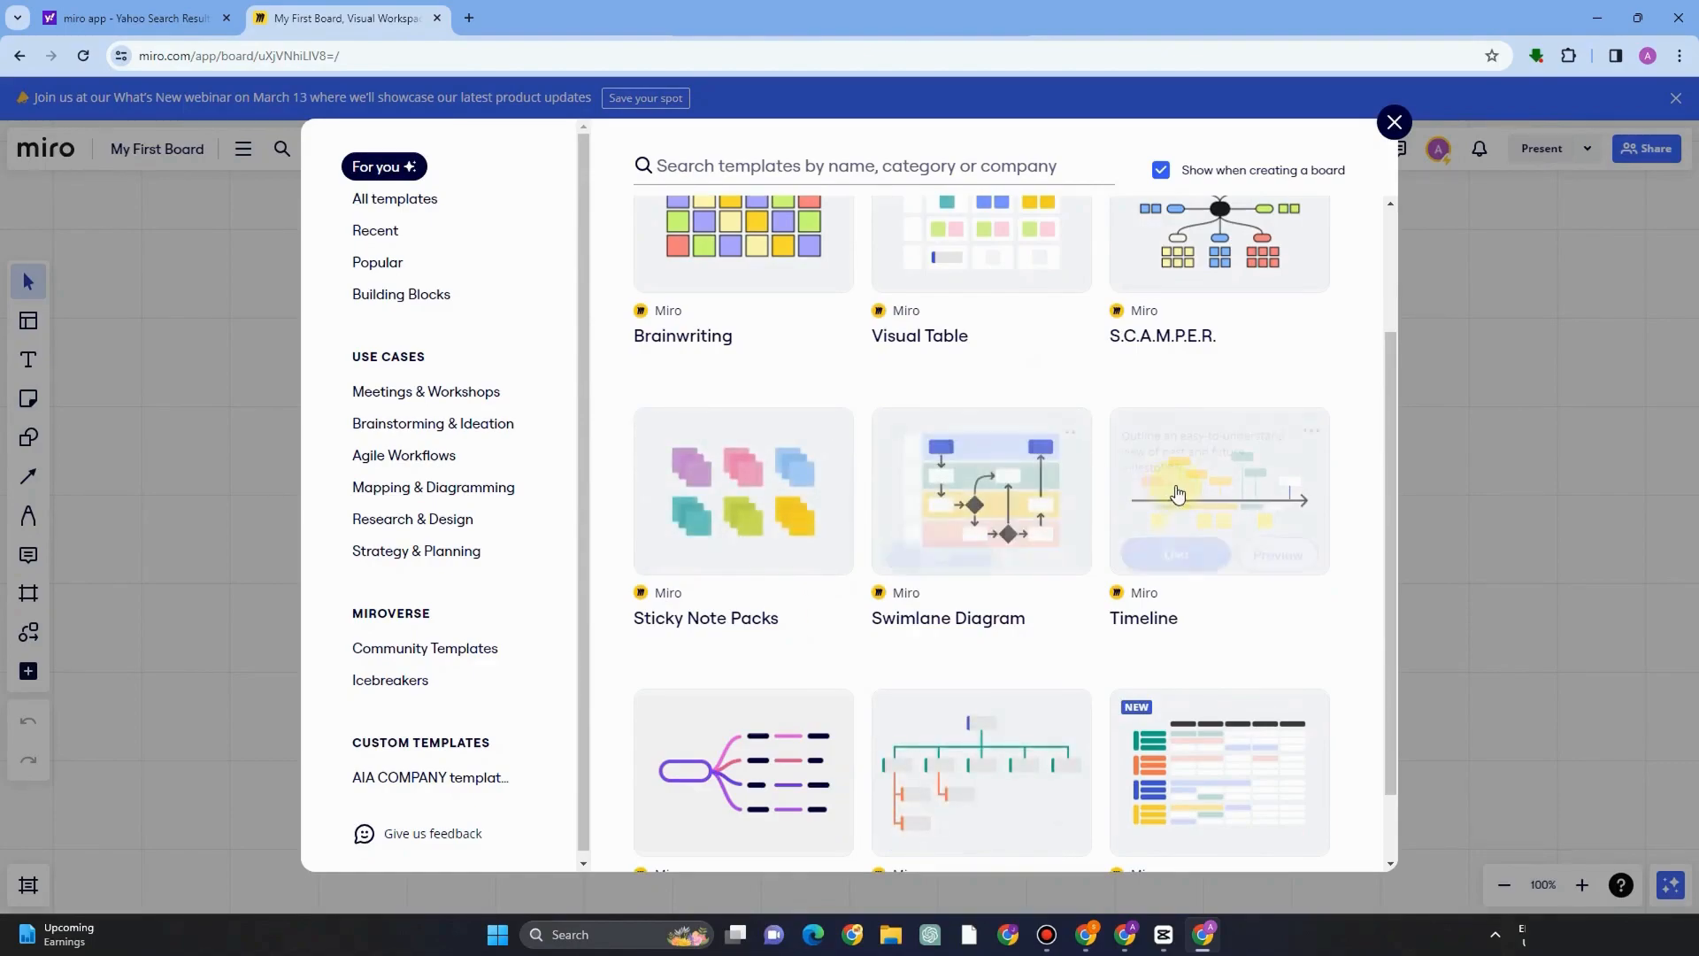
scroll(1059, 741, down, 1)
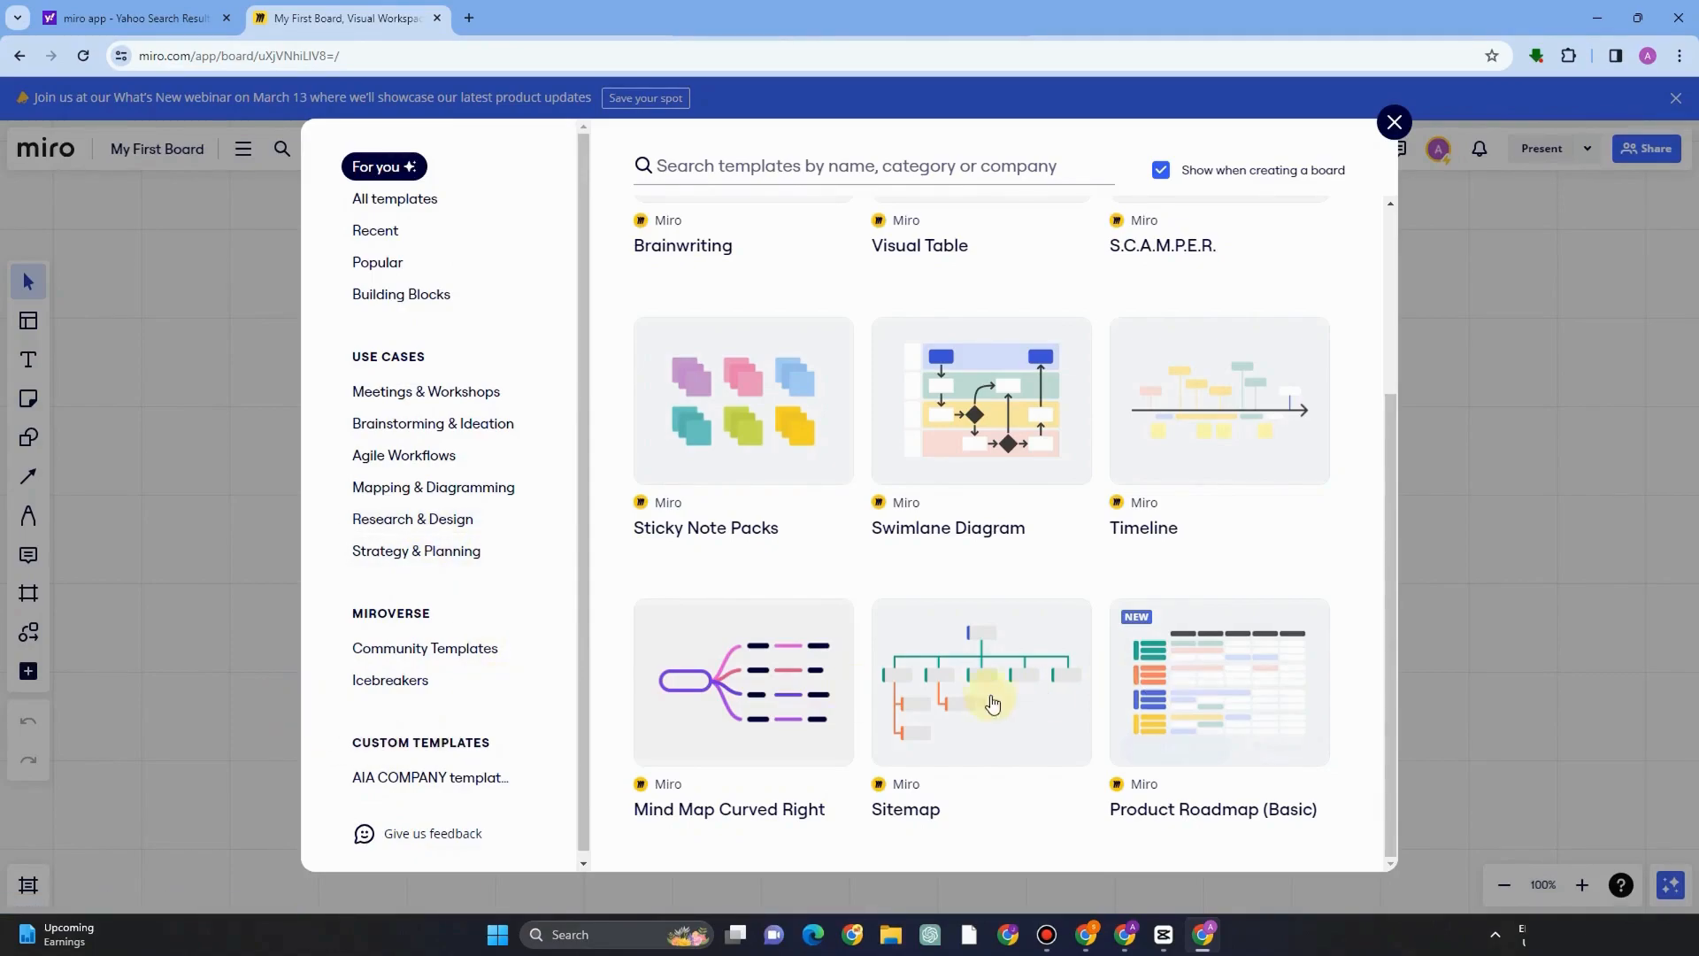
mouse_move(940, 751)
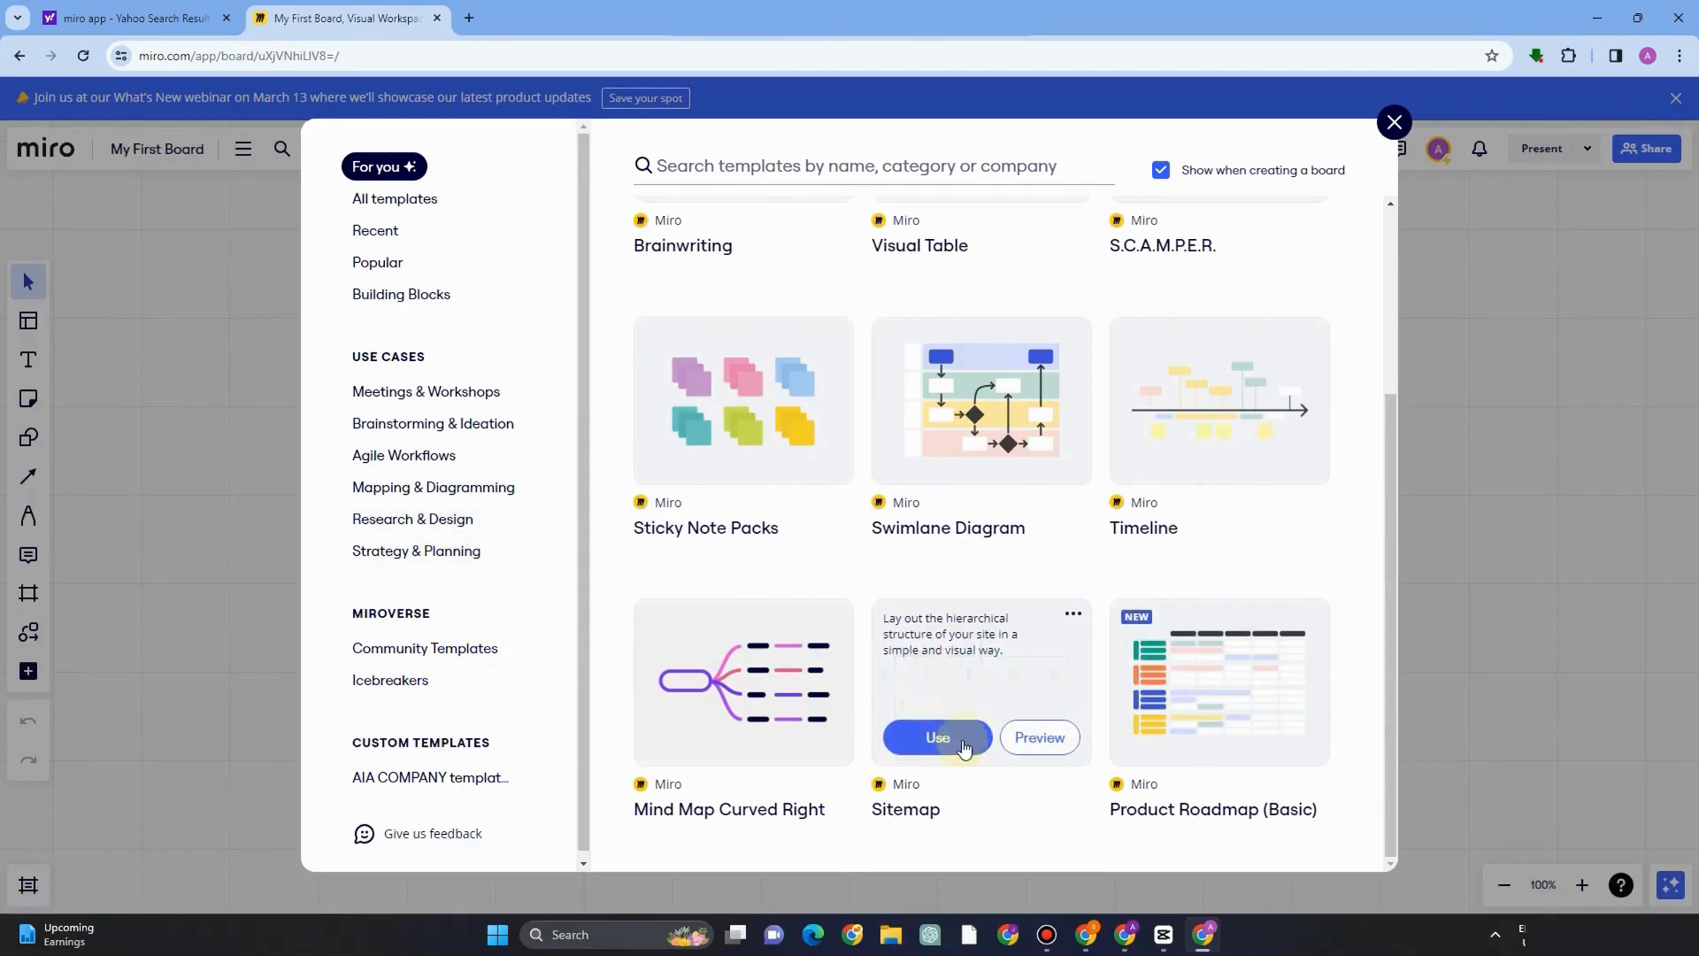
click(950, 739)
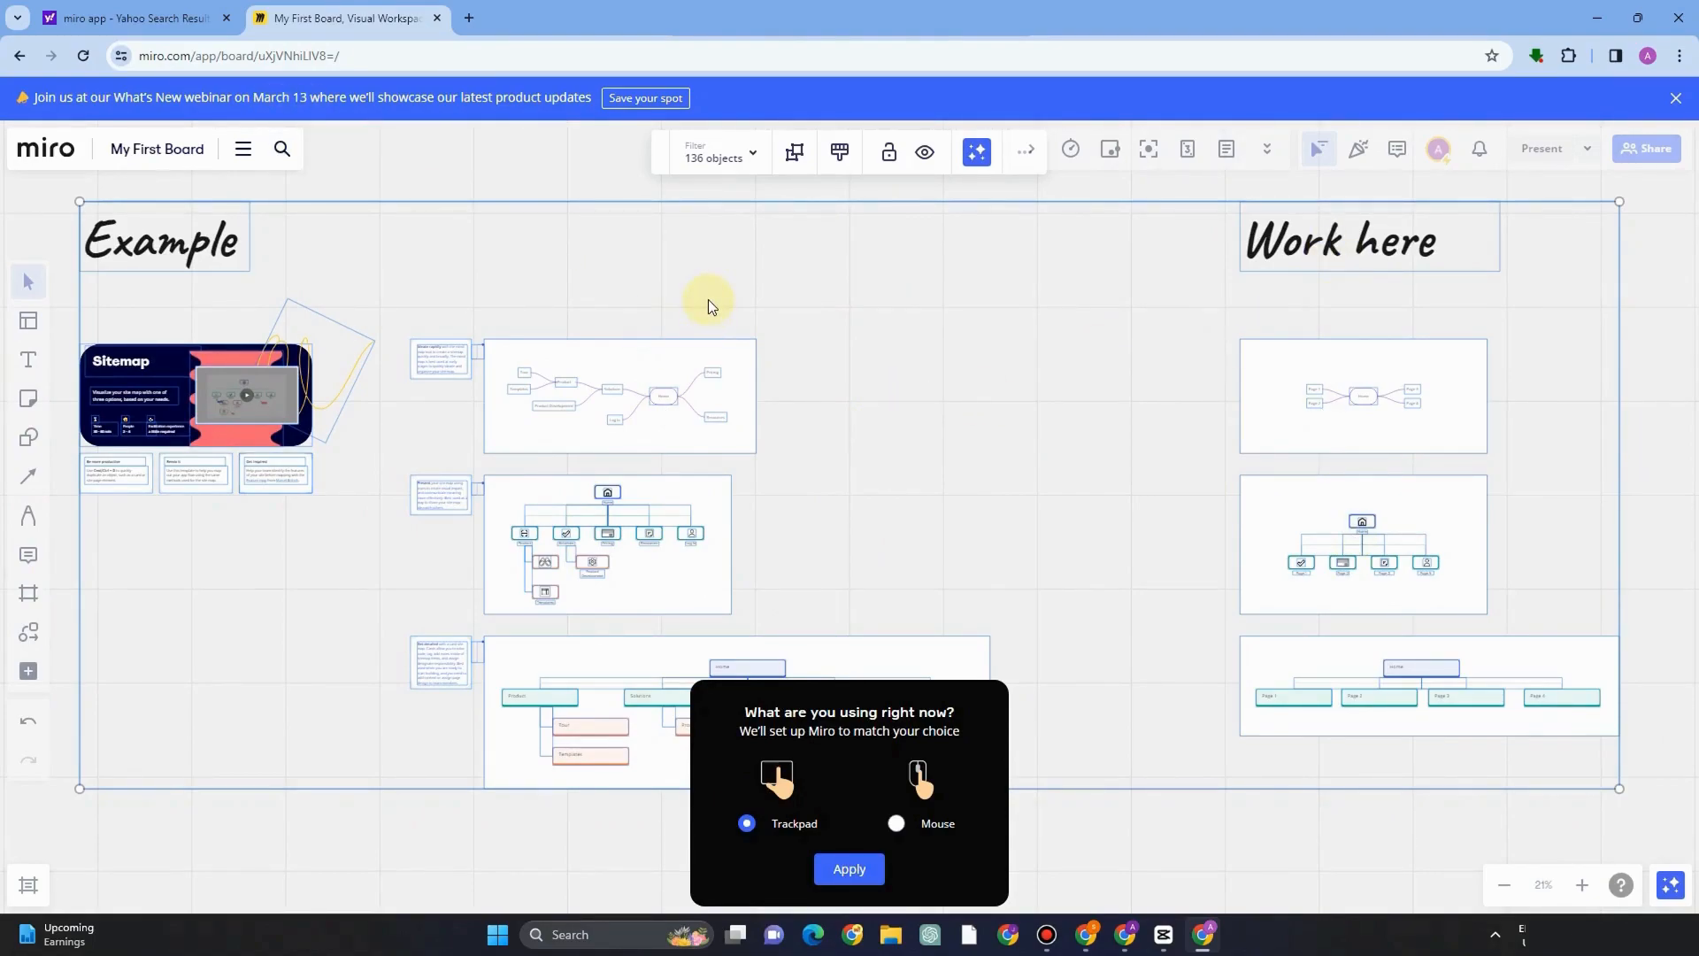
Return to the dashboard and browse the recommended templates in the template picker.
click(236, 322)
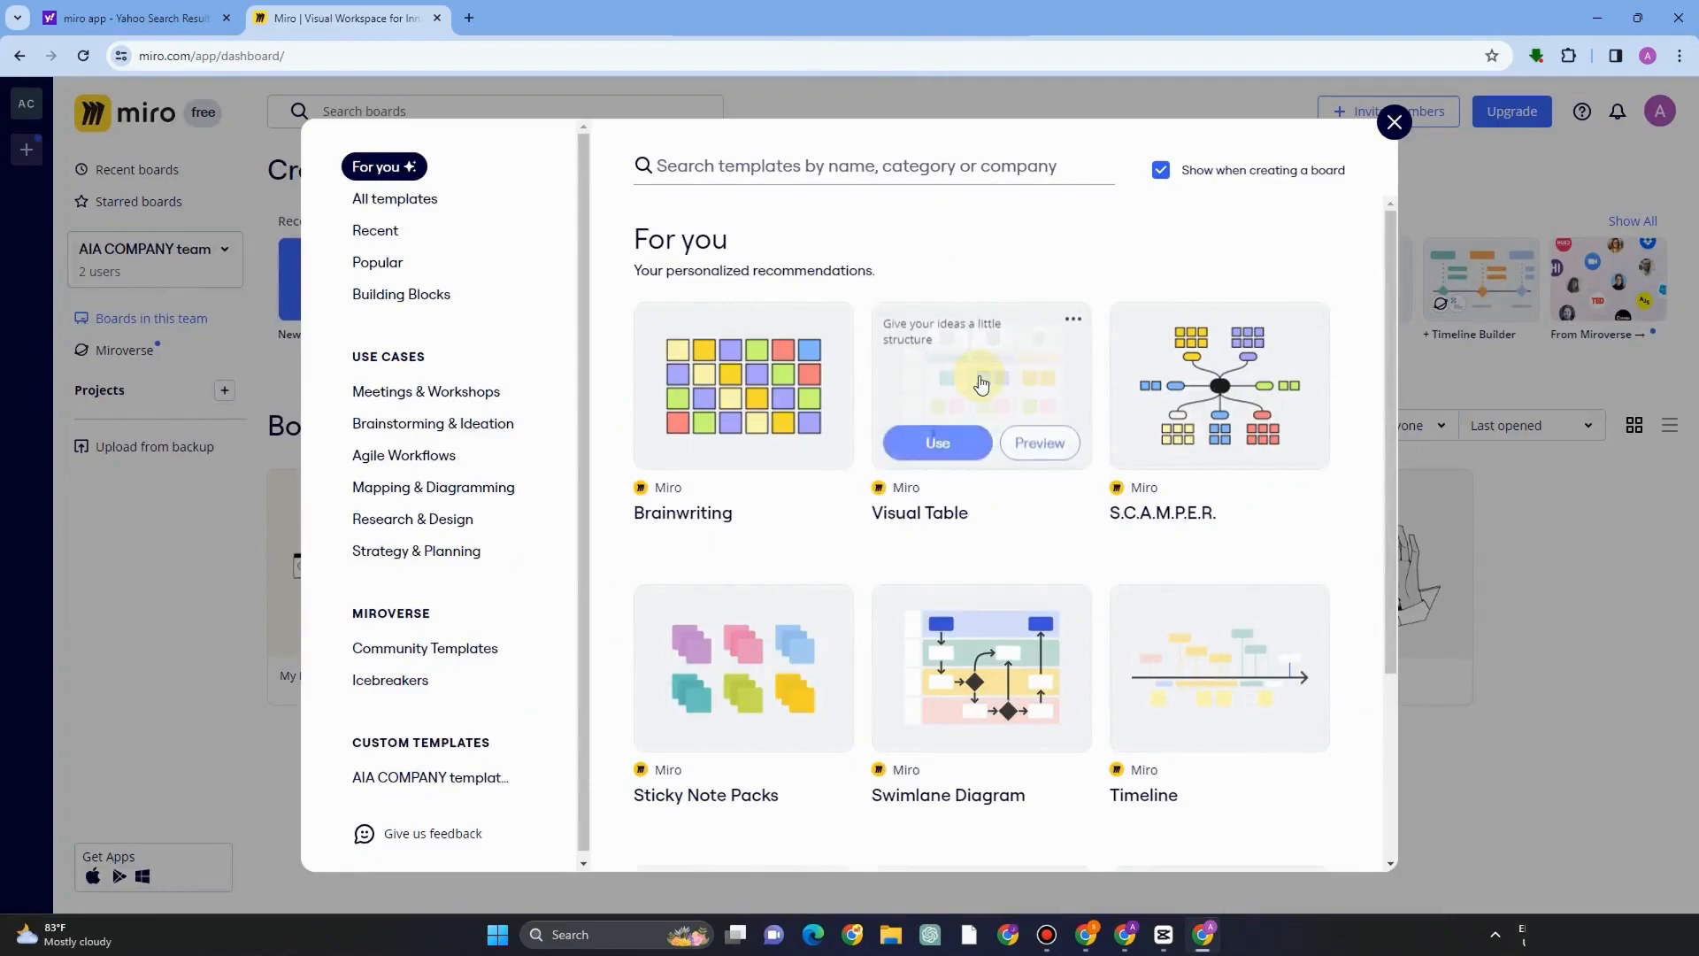
scroll(980, 383, down, 3)
scroll(588, 576, down, 1)
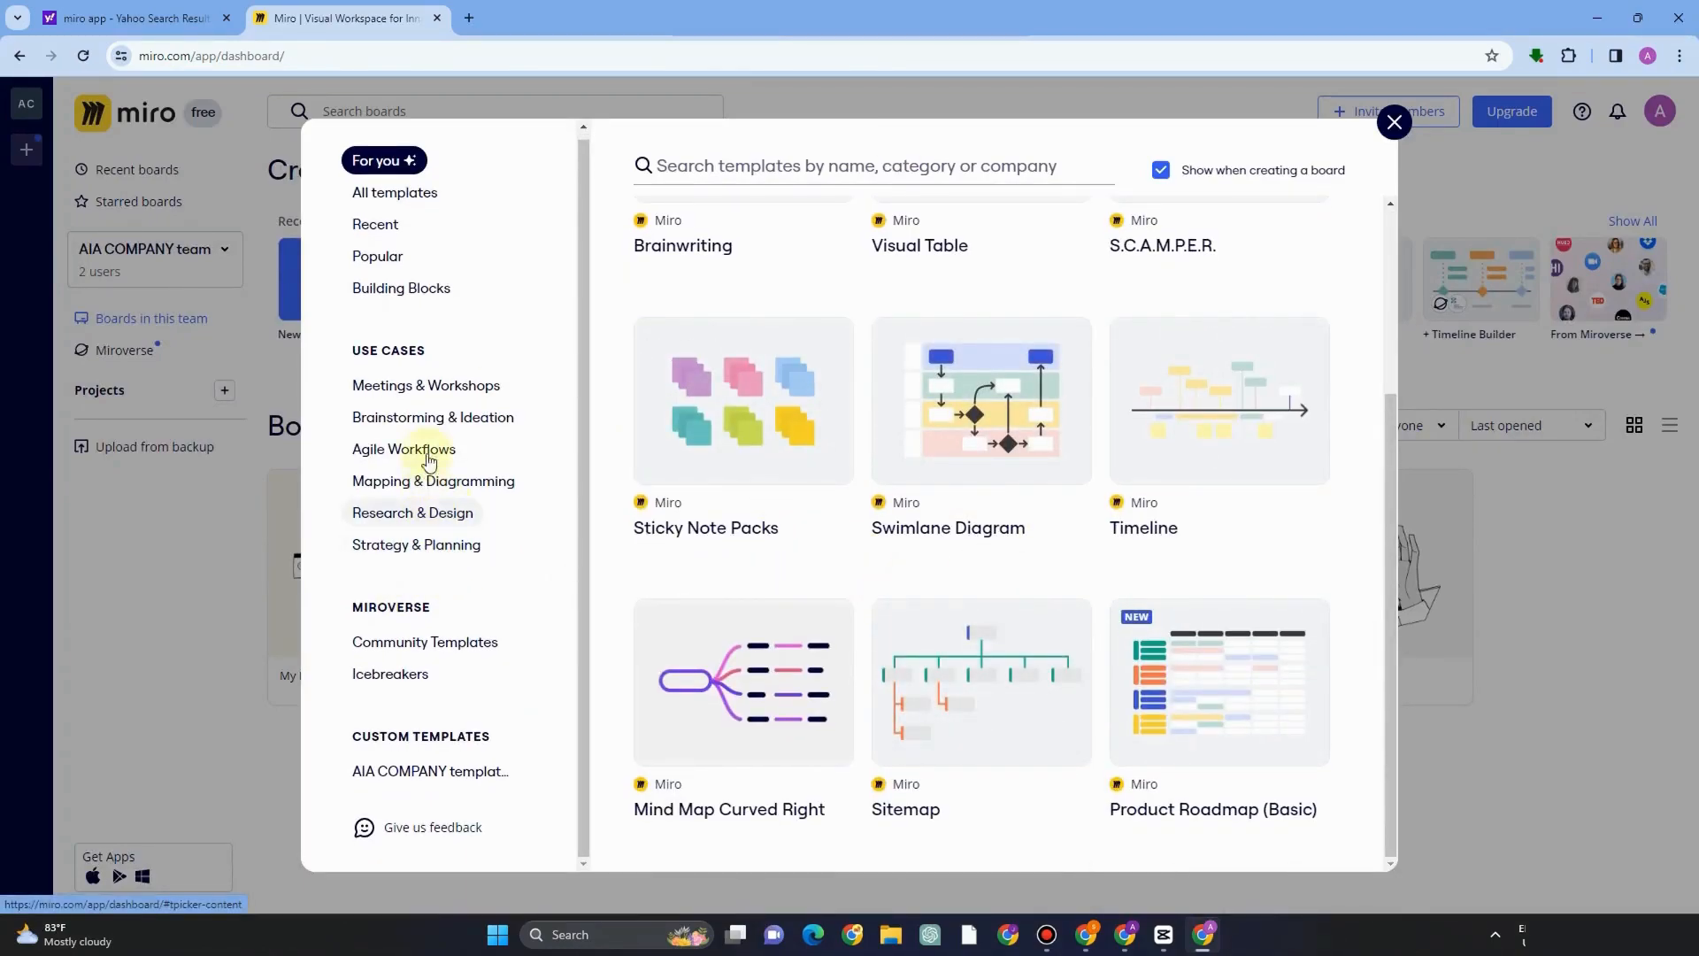
scroll(410, 310, up, 1)
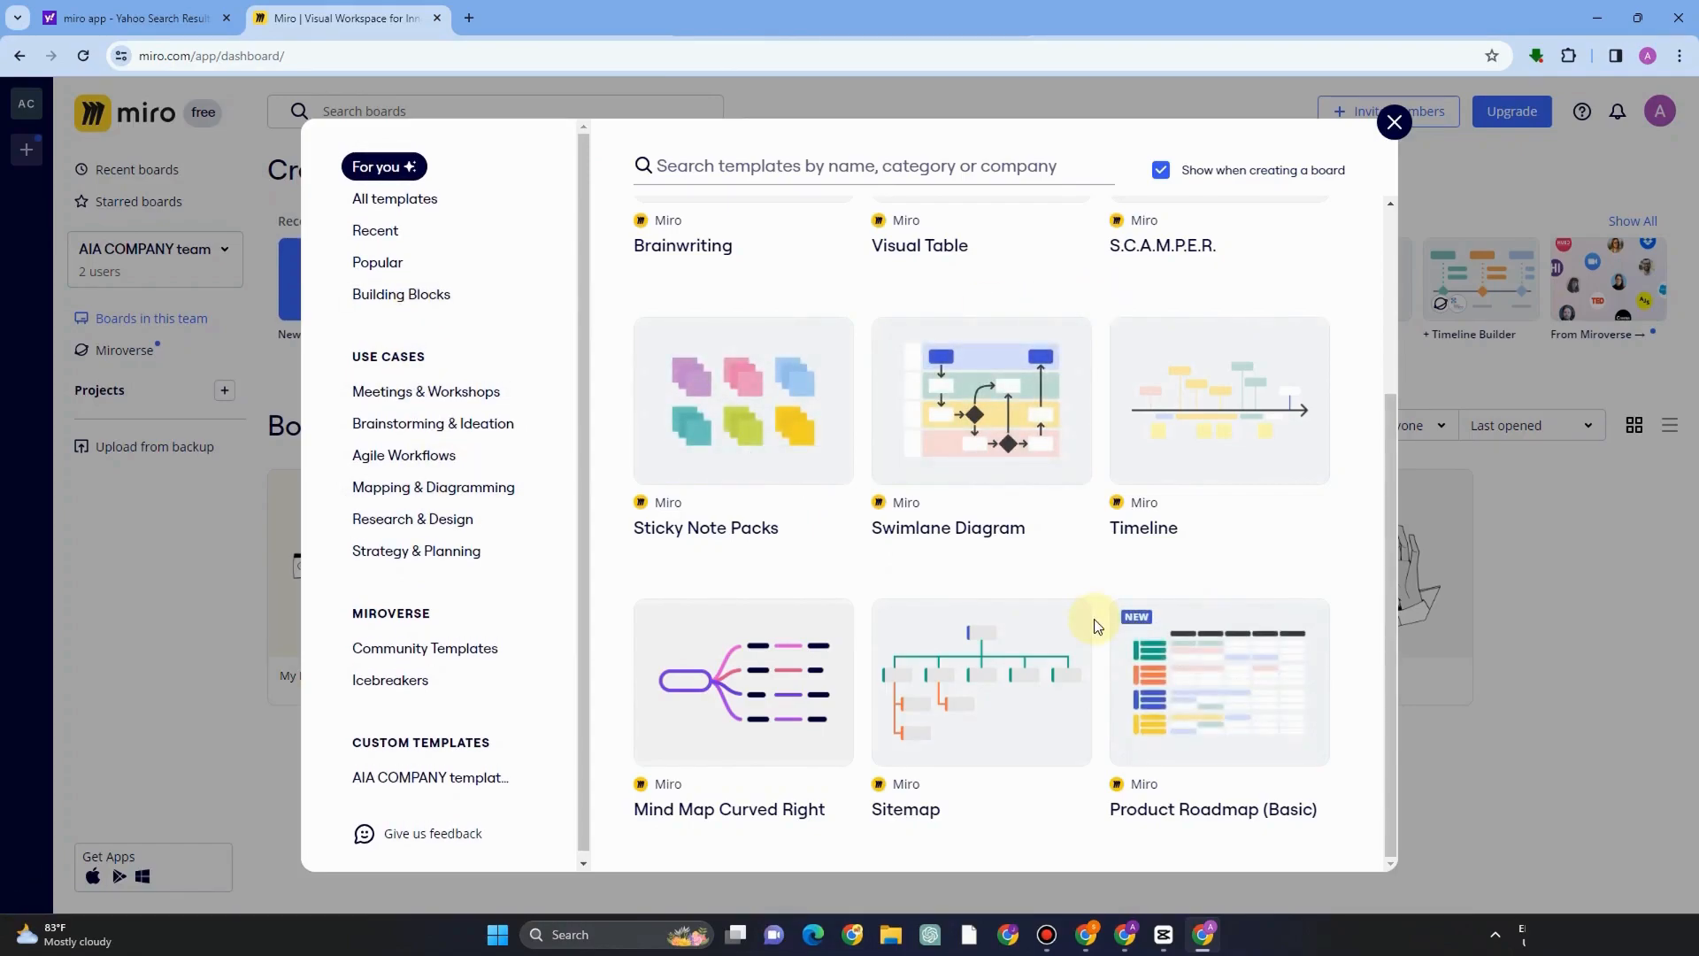
Browse the Community Templates category in the template picker.
click(424, 649)
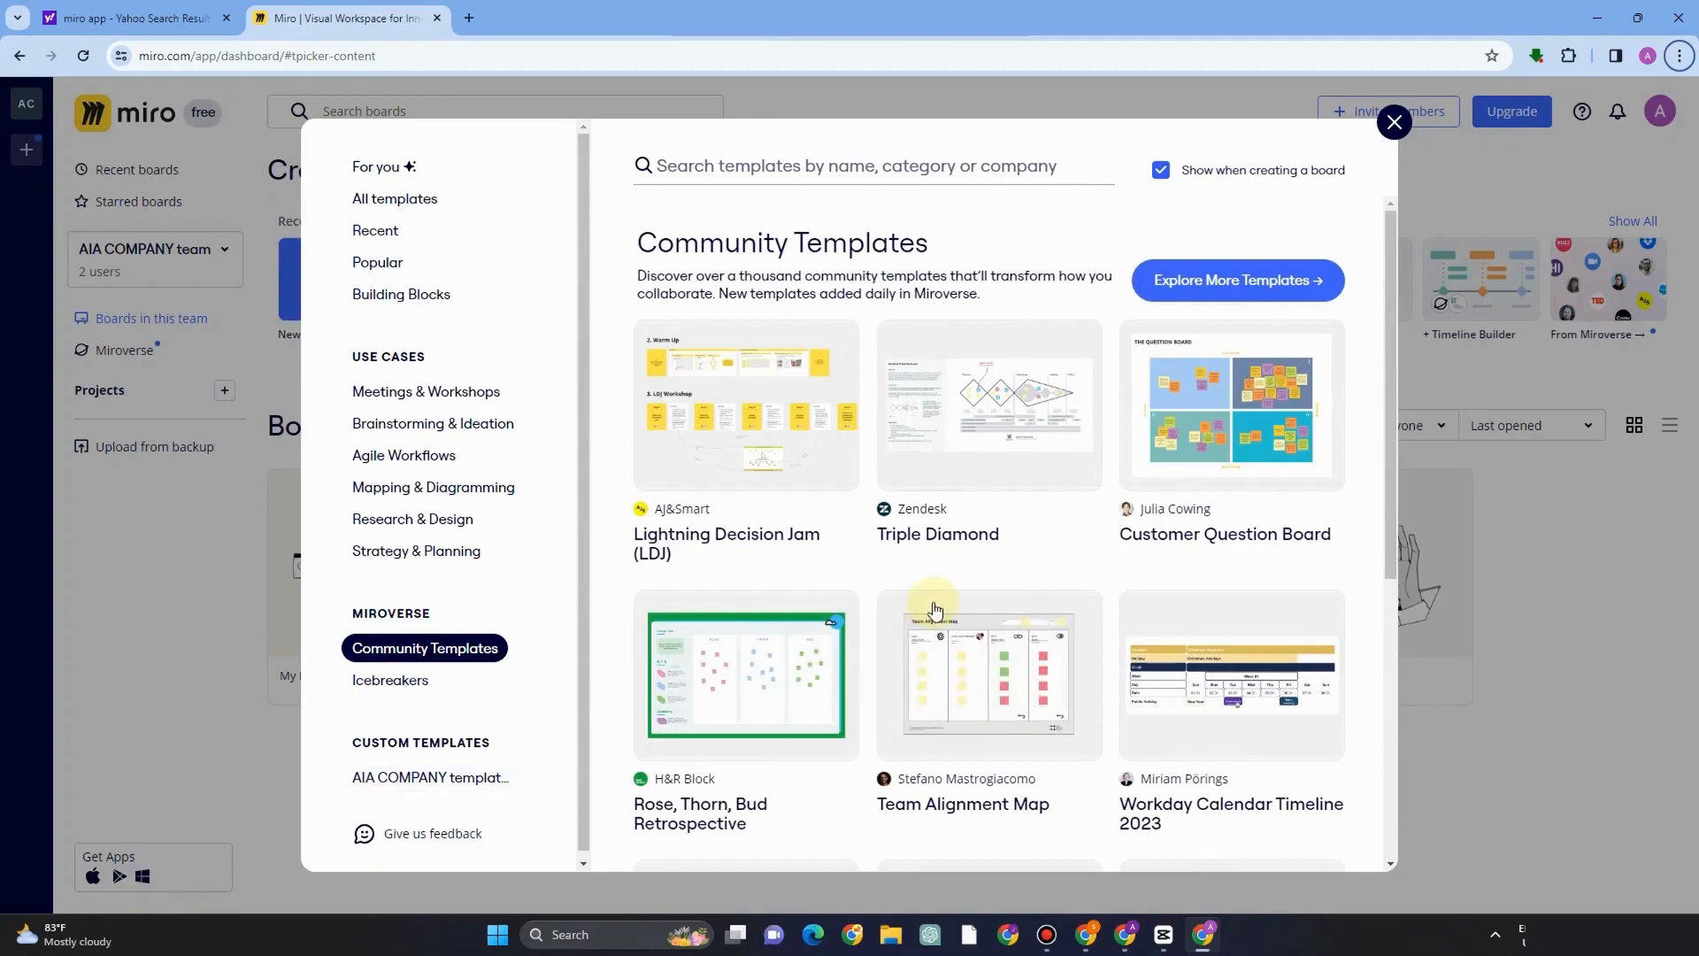
scroll(1217, 690, down, 6)
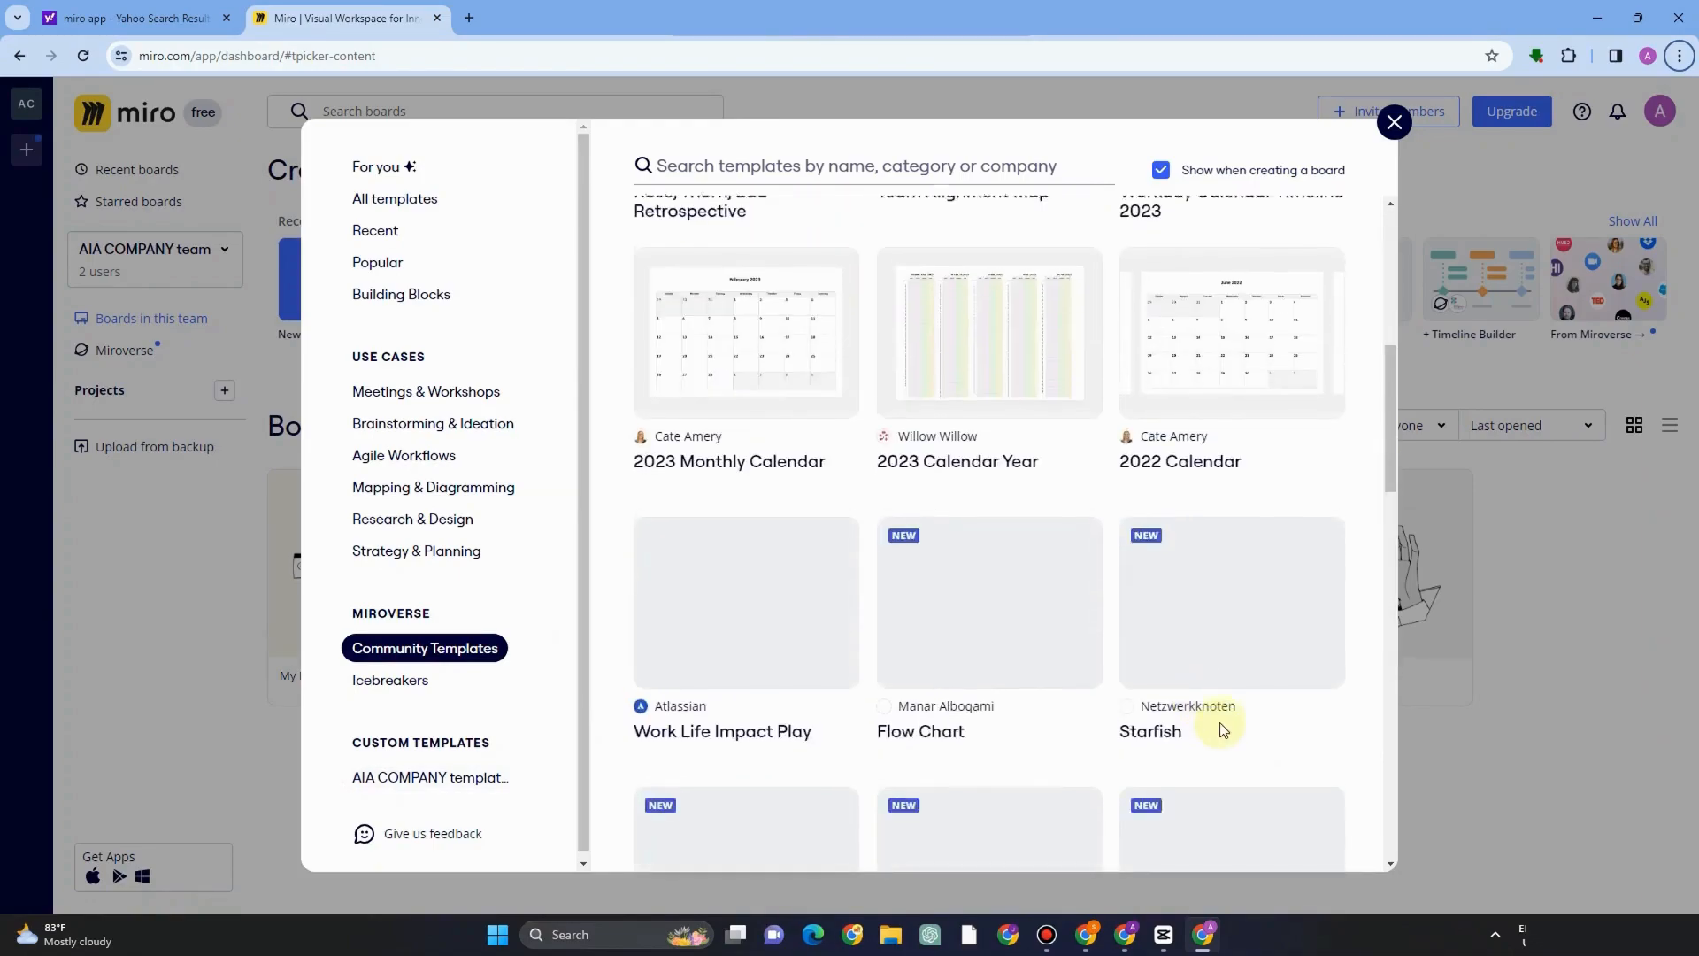
scroll(1221, 724, down, 1)
scroll(1212, 567, down, 4)
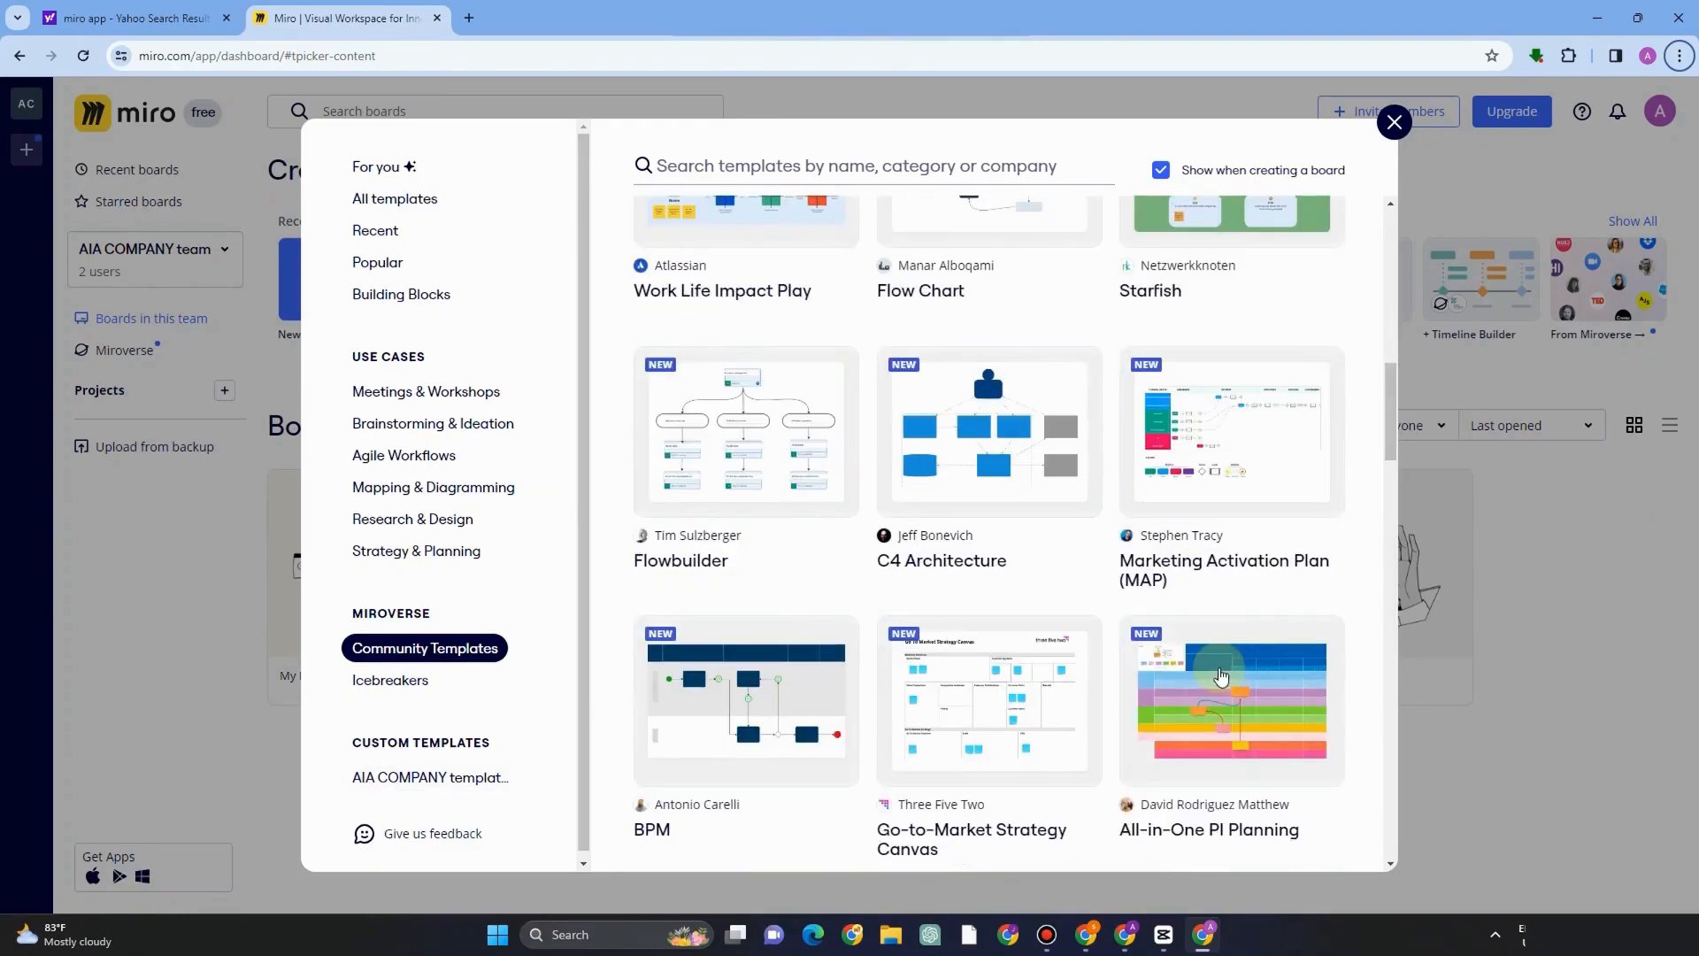
scroll(1222, 678, down, 5)
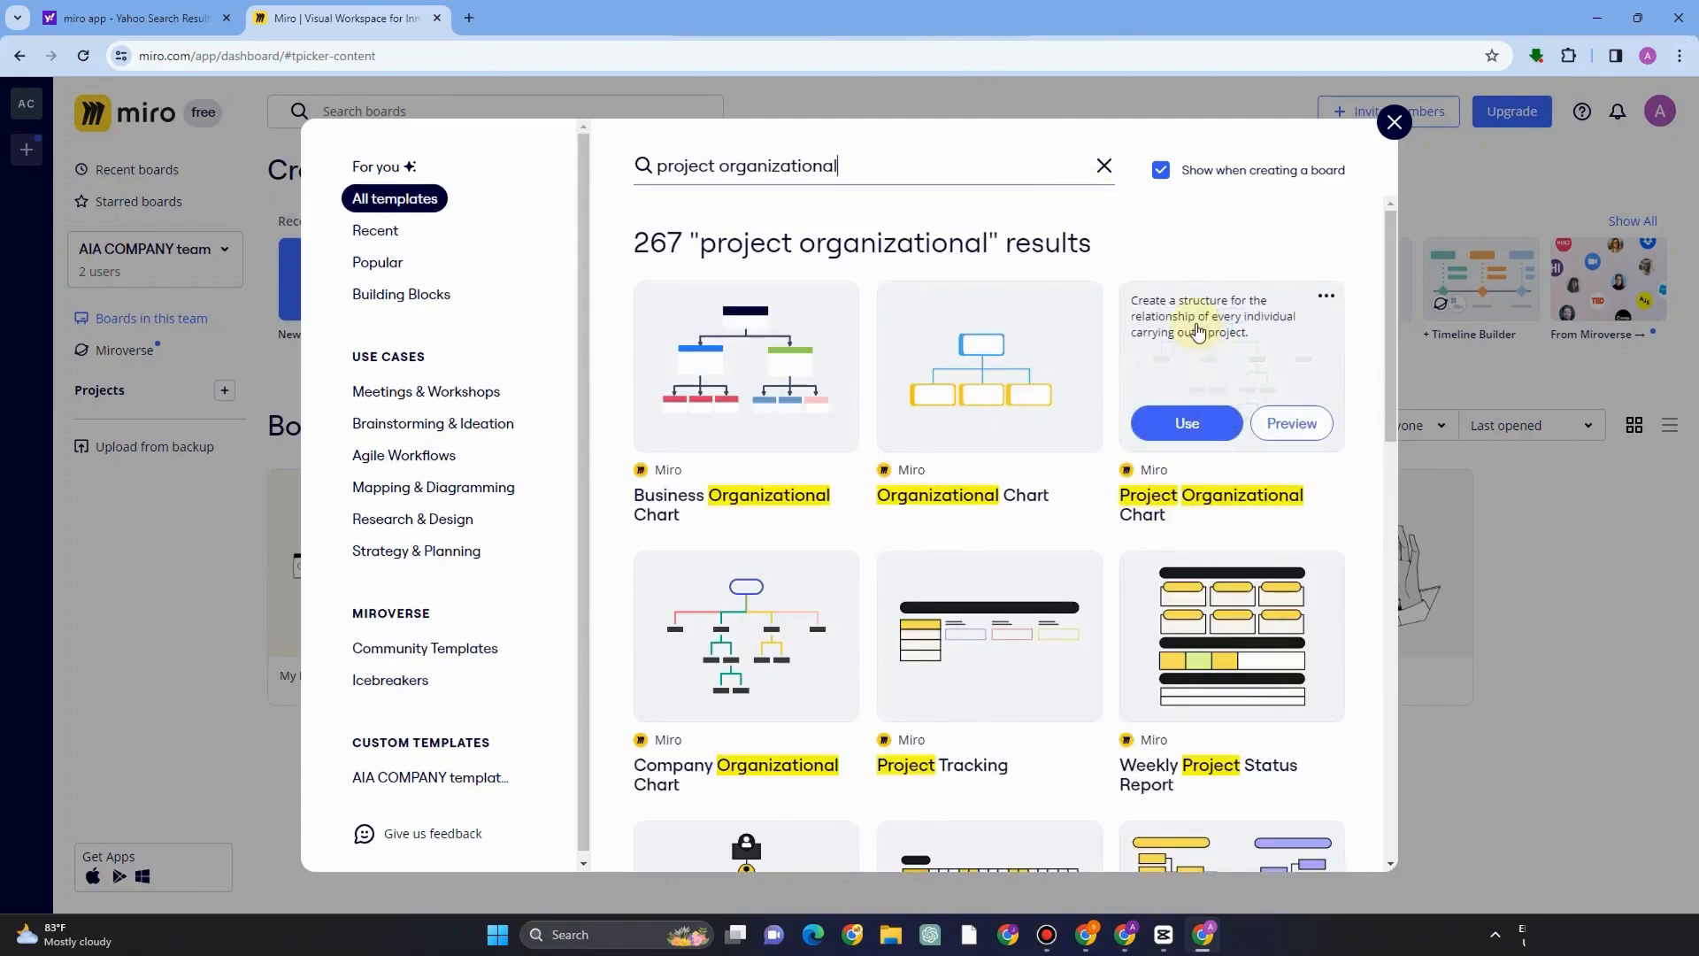
Open the Project Organizational Chart template and create a team board from its blank version.
click(1200, 338)
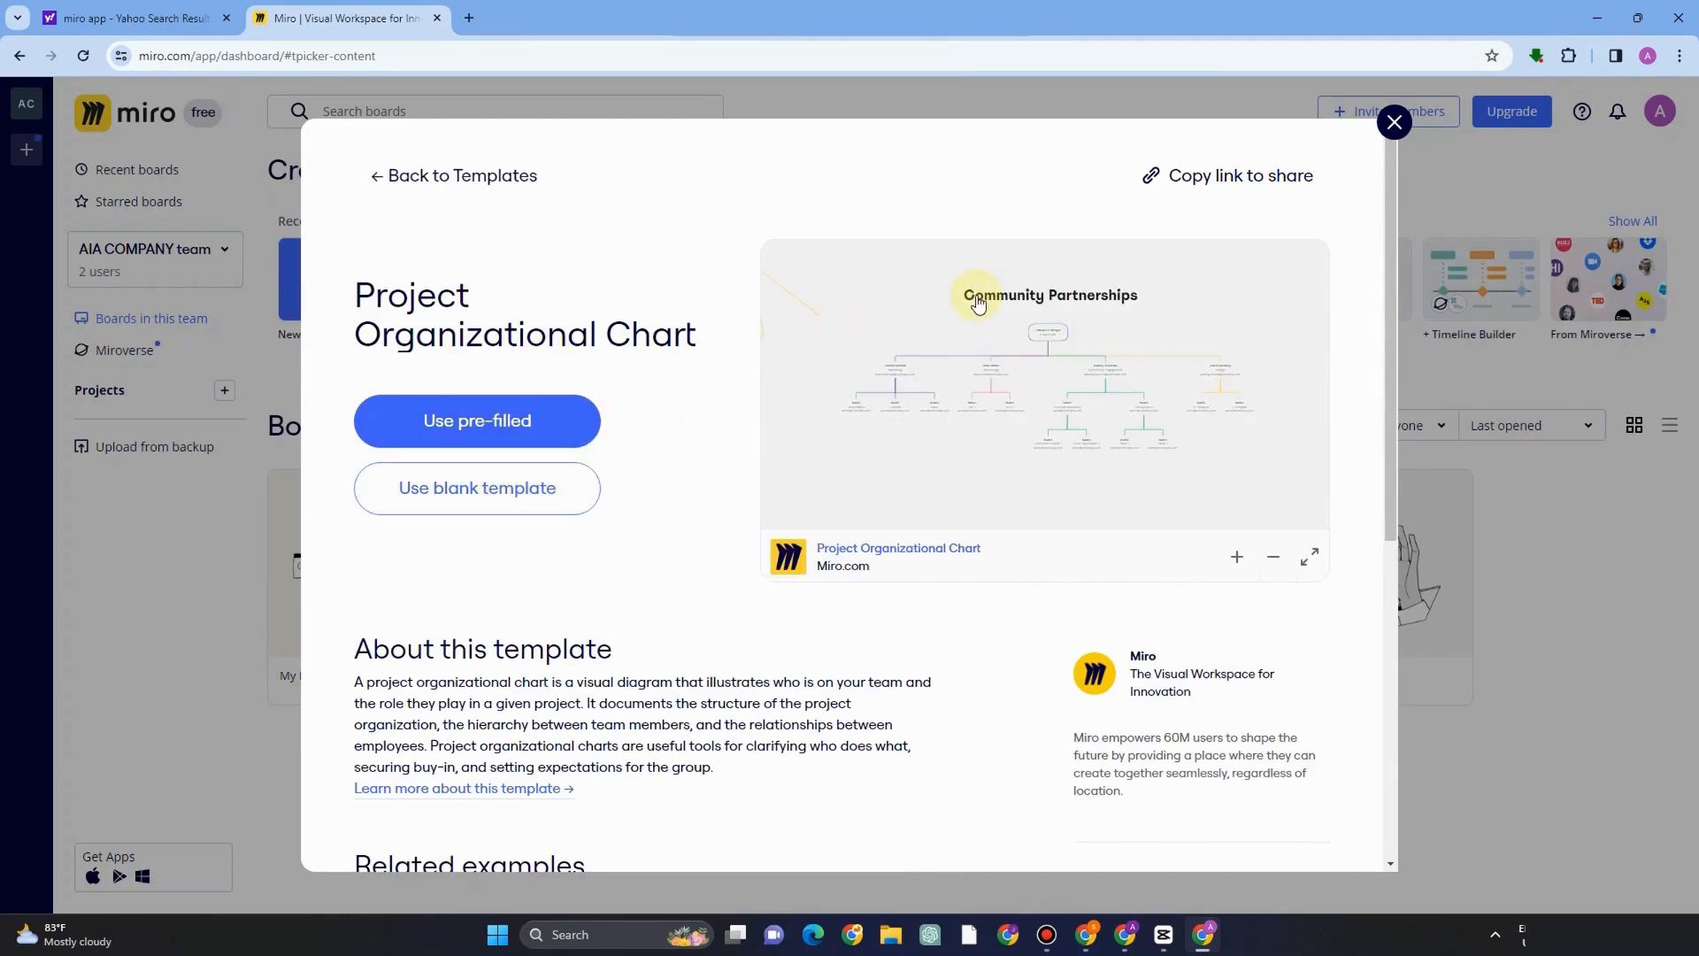
click(534, 494)
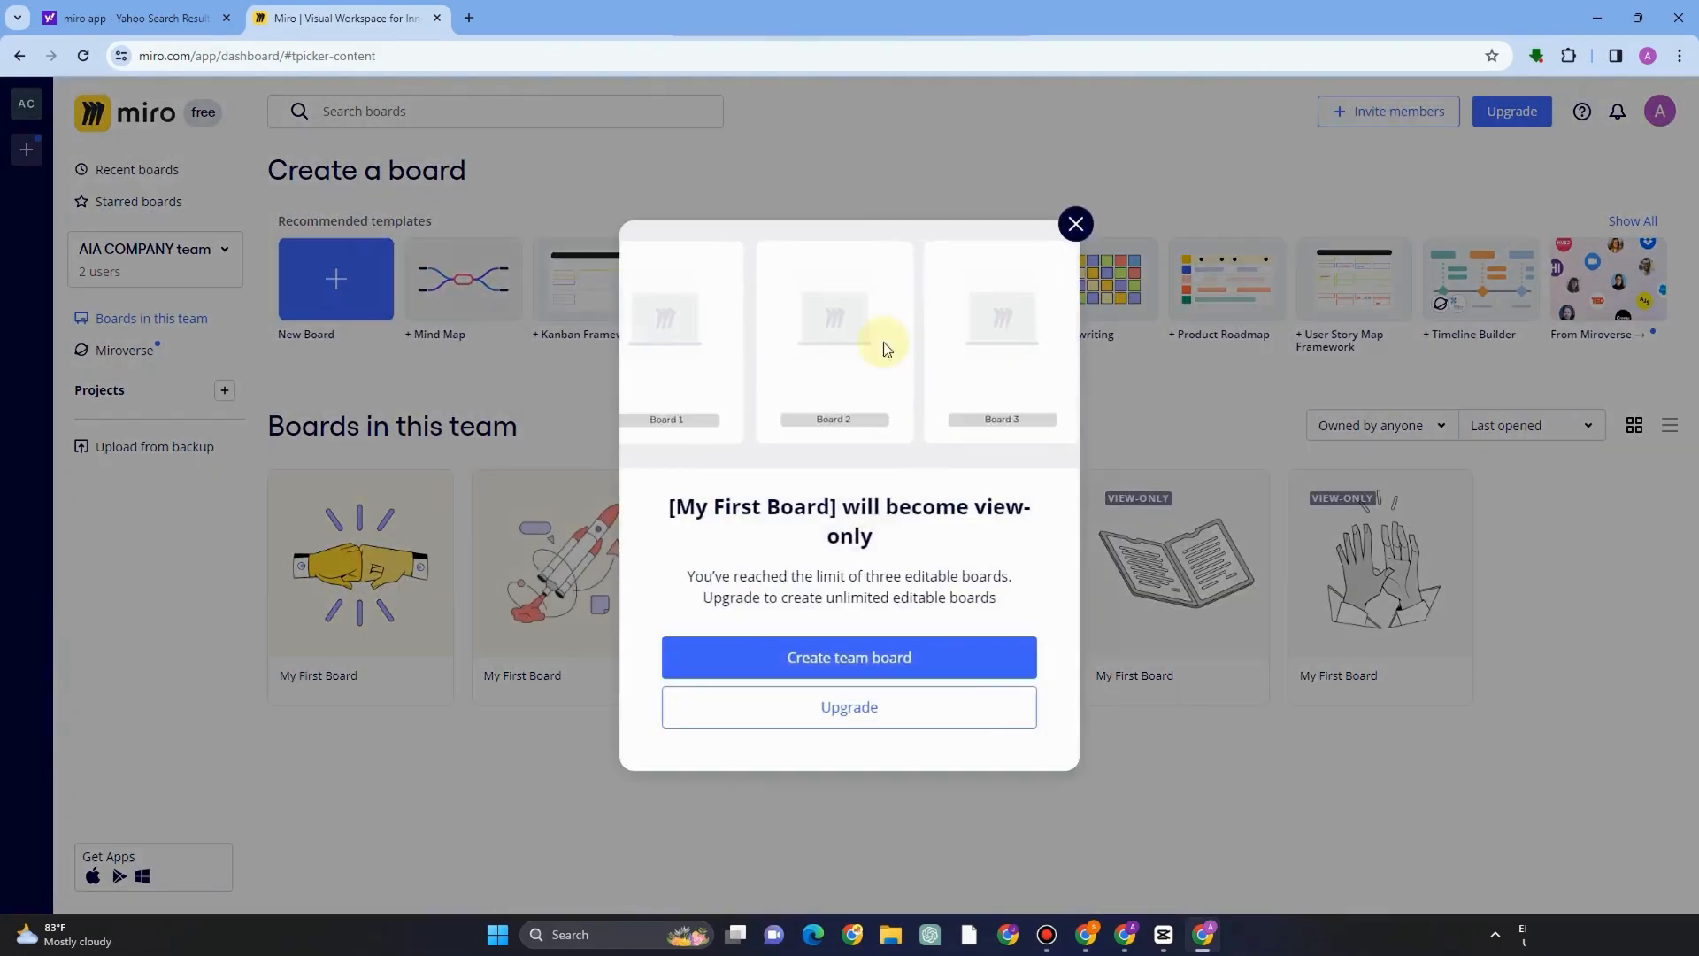
click(823, 666)
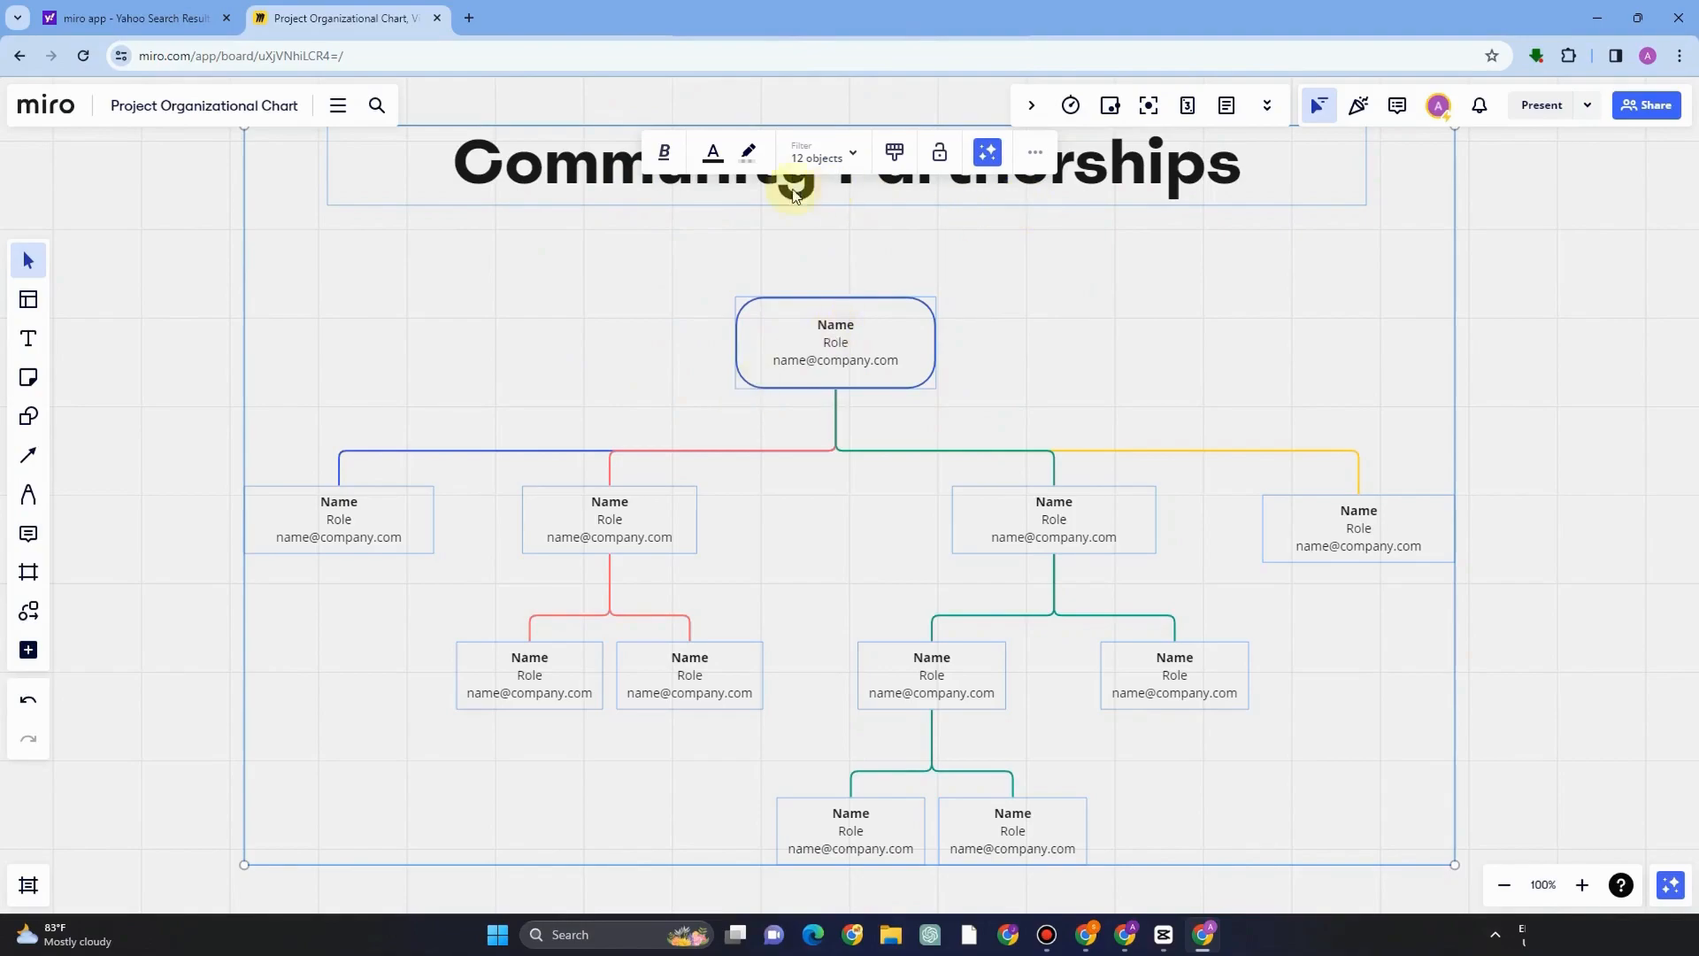
Replace the chart's title text with AIA COMPANY.
double_click(697, 195)
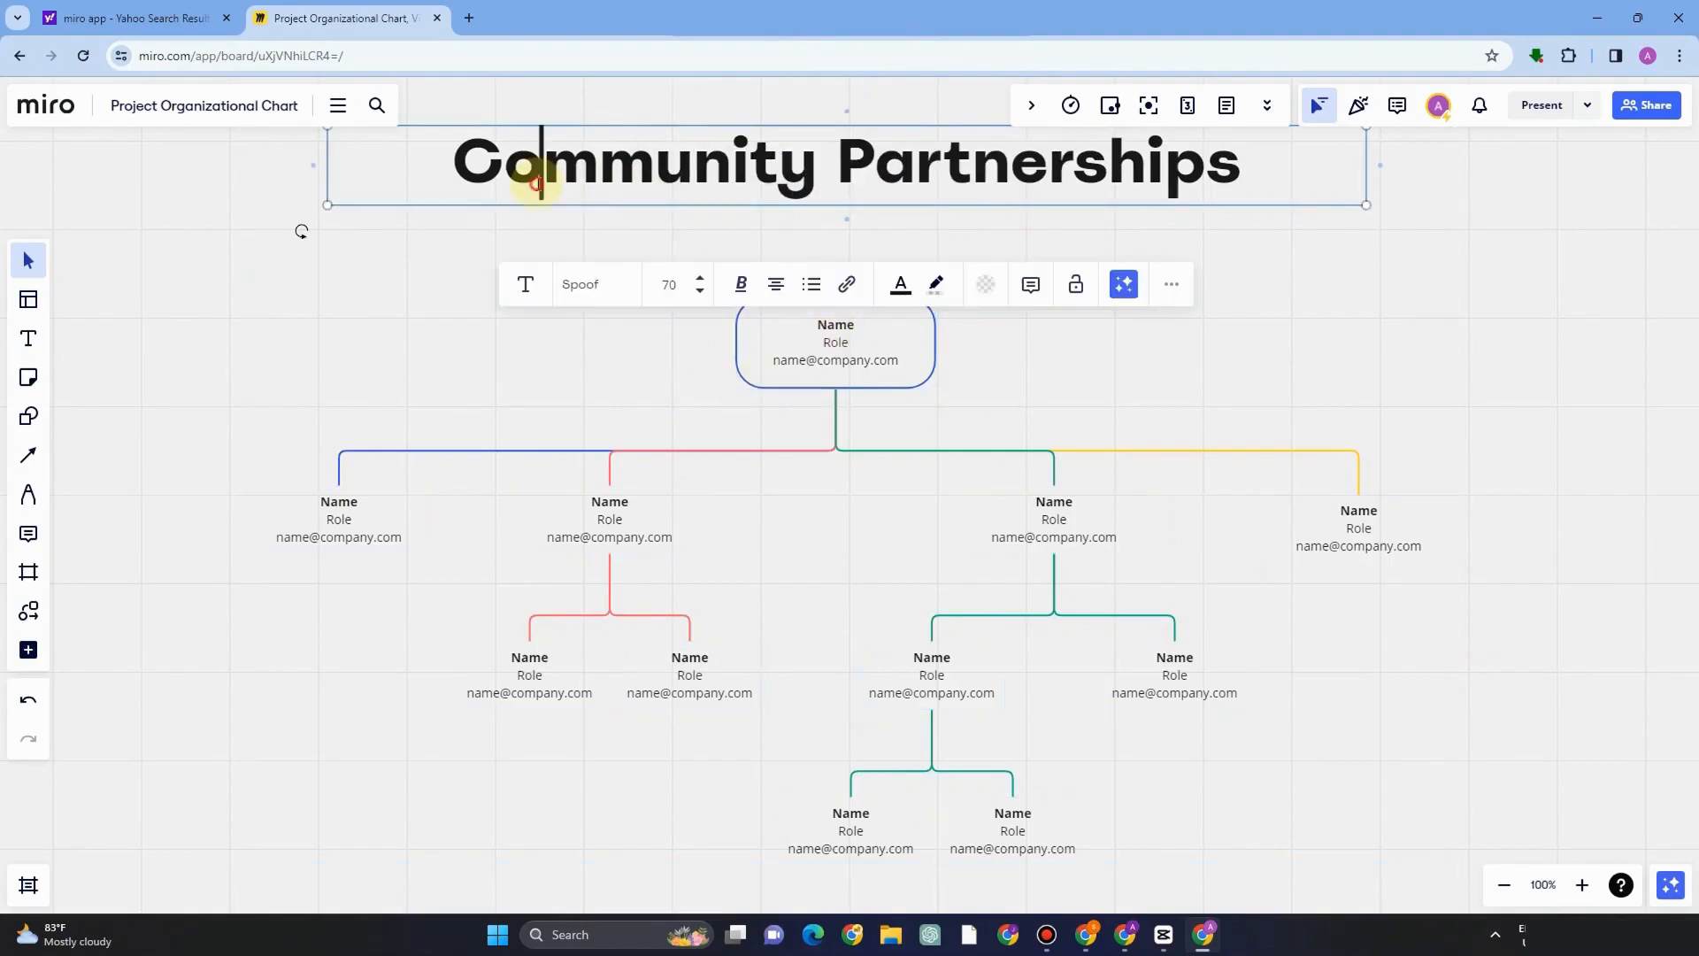
double_click(456, 166)
key(ctrl+a)
text(AIA)
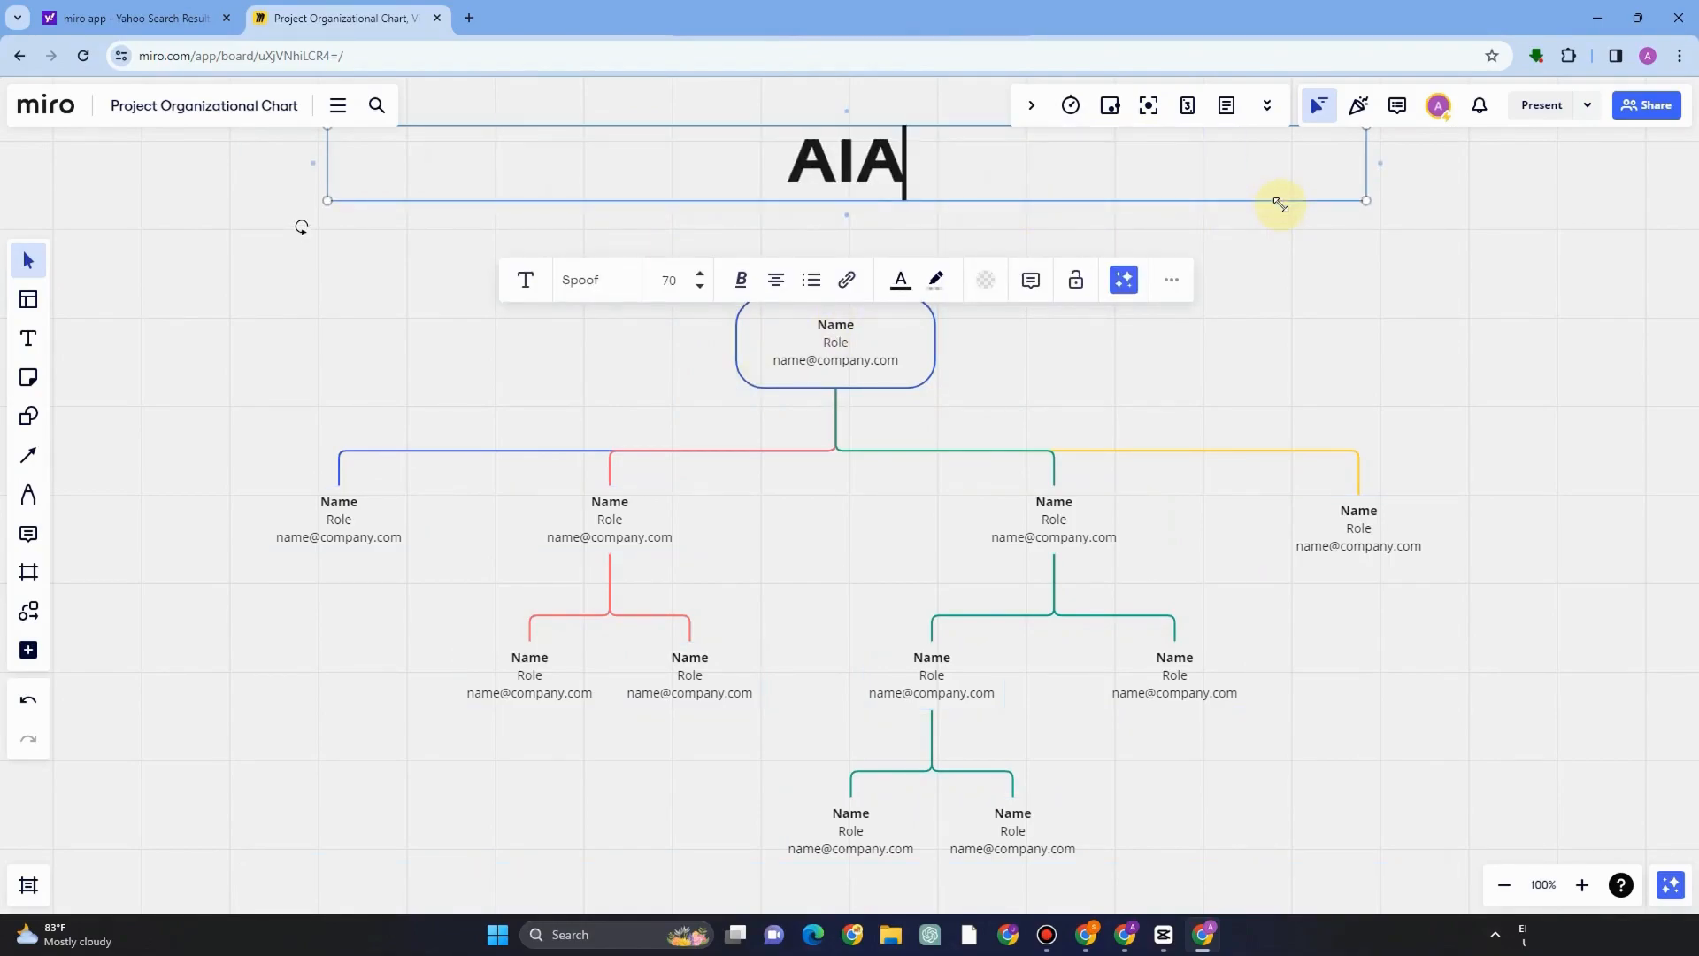
text( COMPANY)
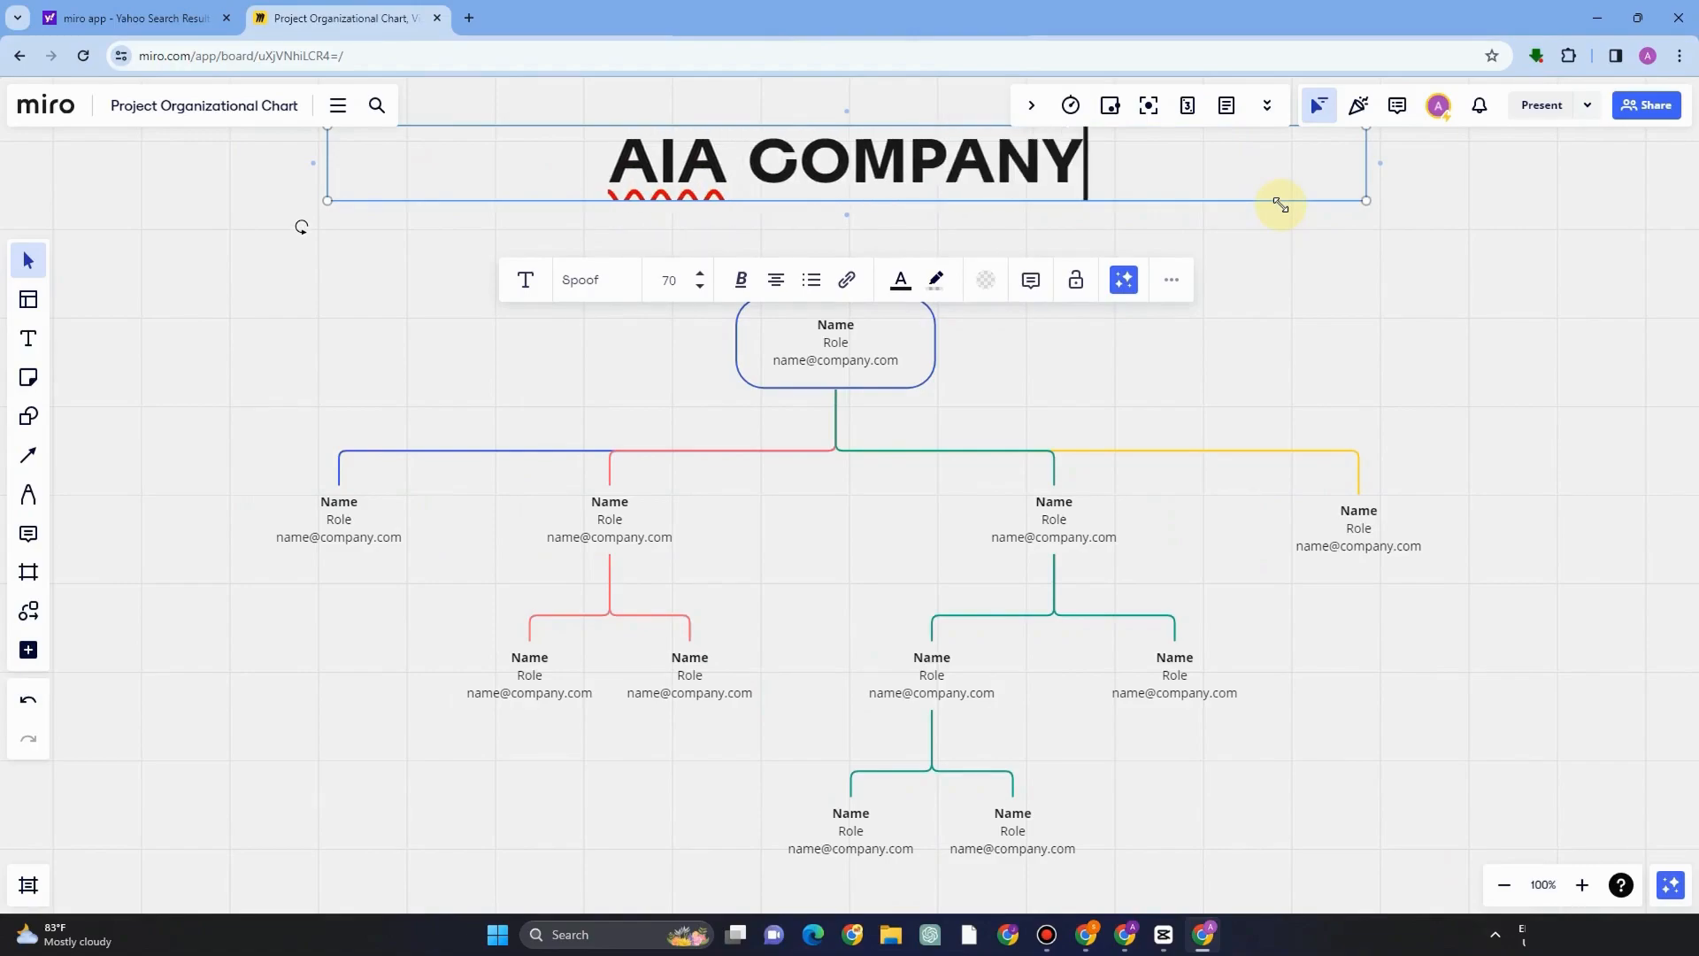
Set the title's font to Fredoka One, trying Bangers first, and reduce its size to 64.
click(743, 282)
key(ctrl+a)
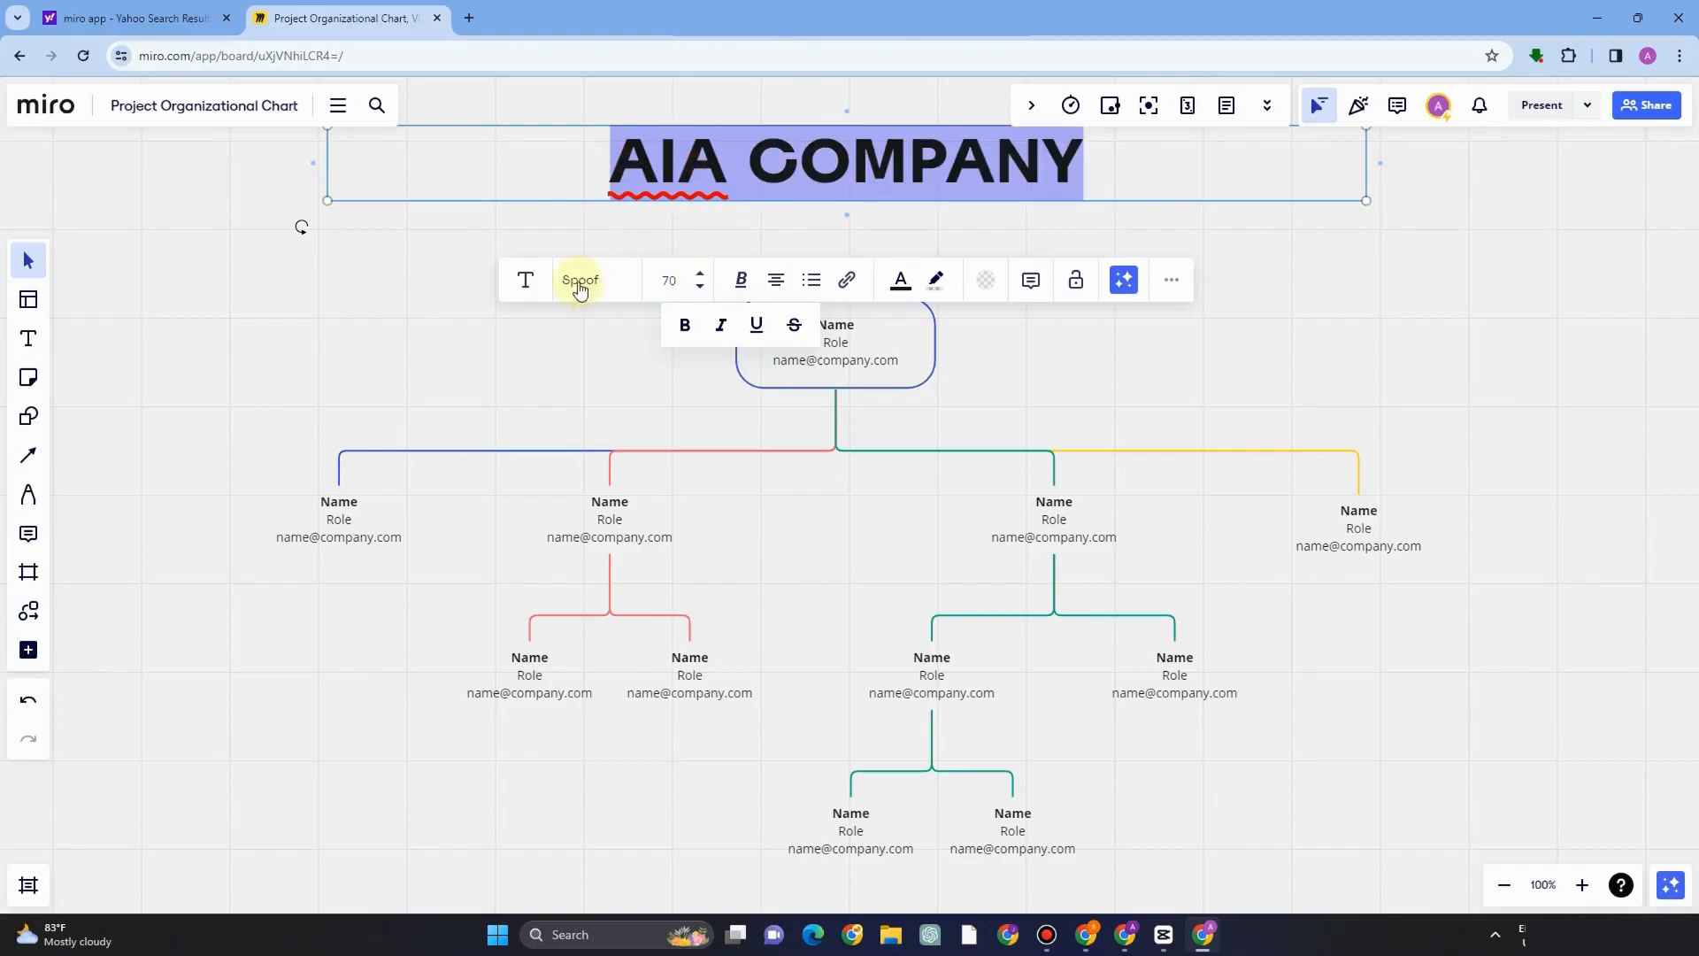
click(589, 292)
click(586, 394)
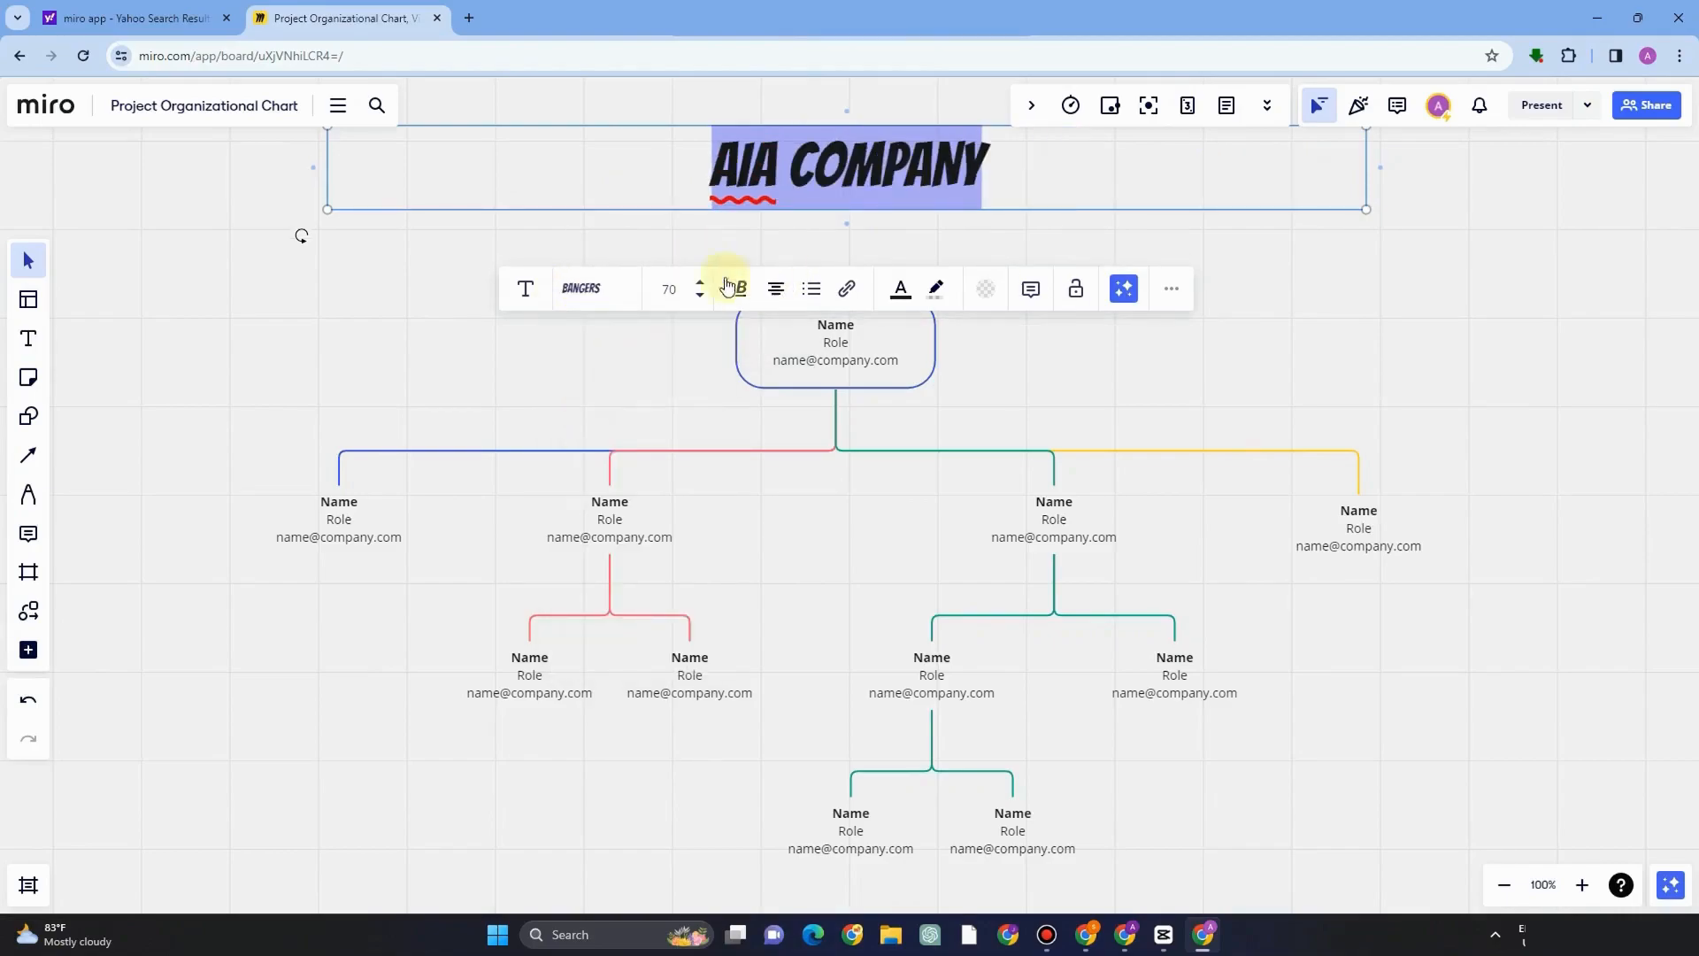
click(581, 292)
click(588, 493)
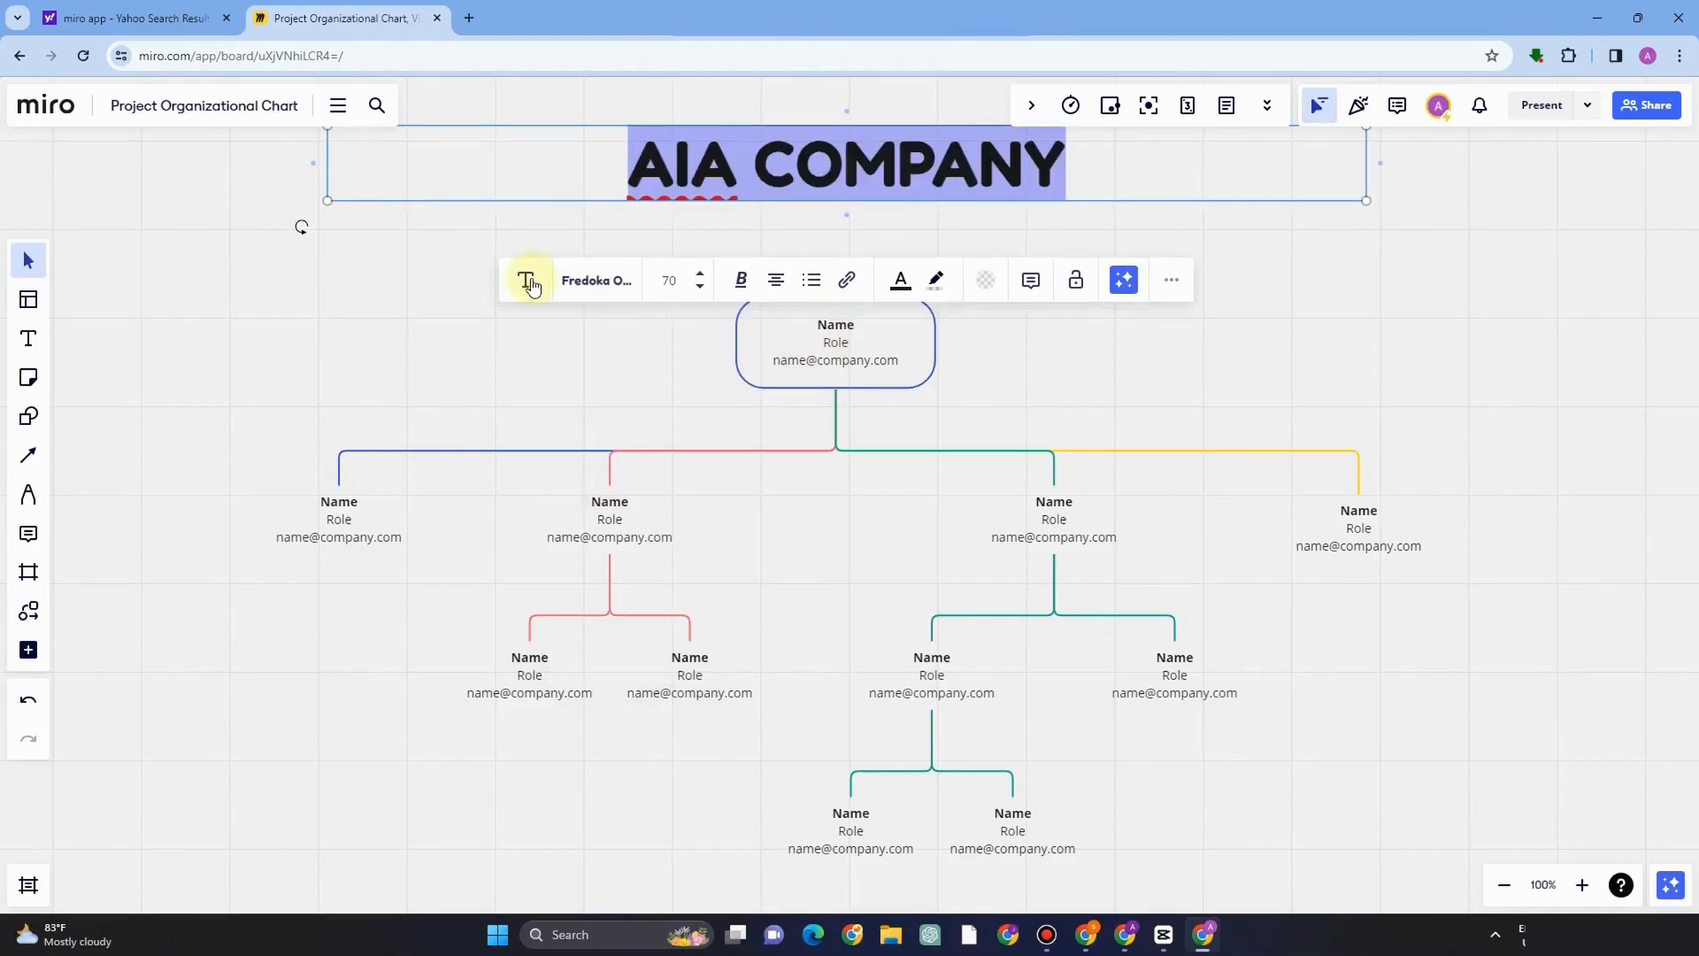
click(528, 282)
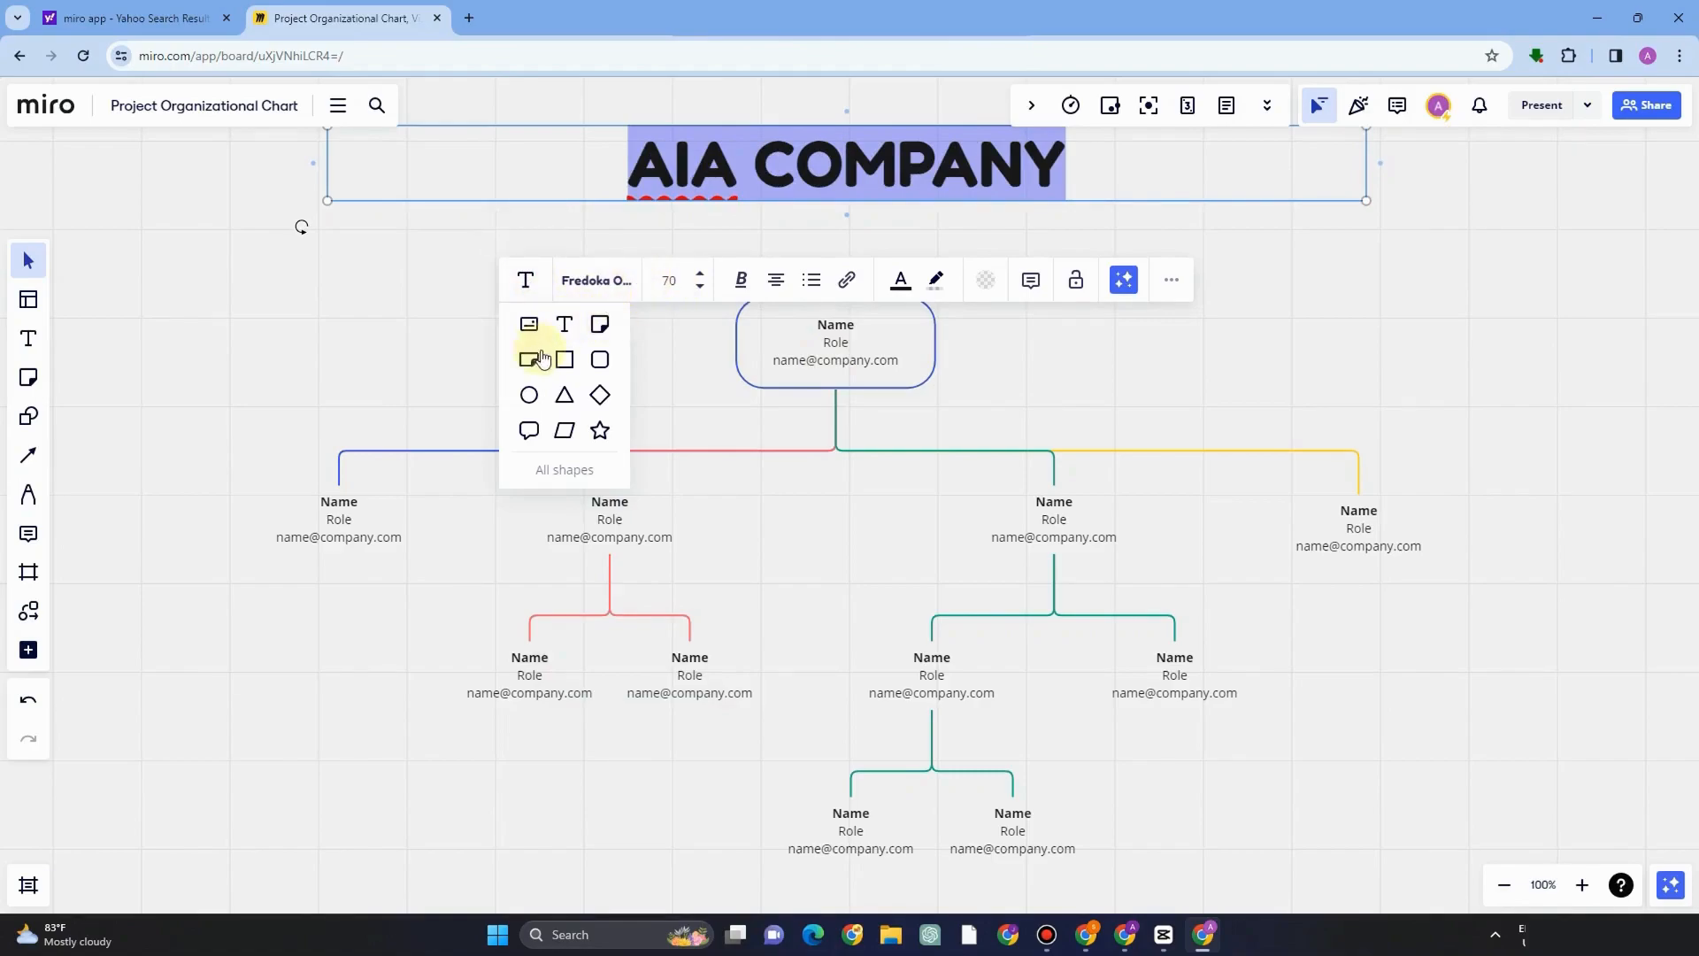
click(700, 286)
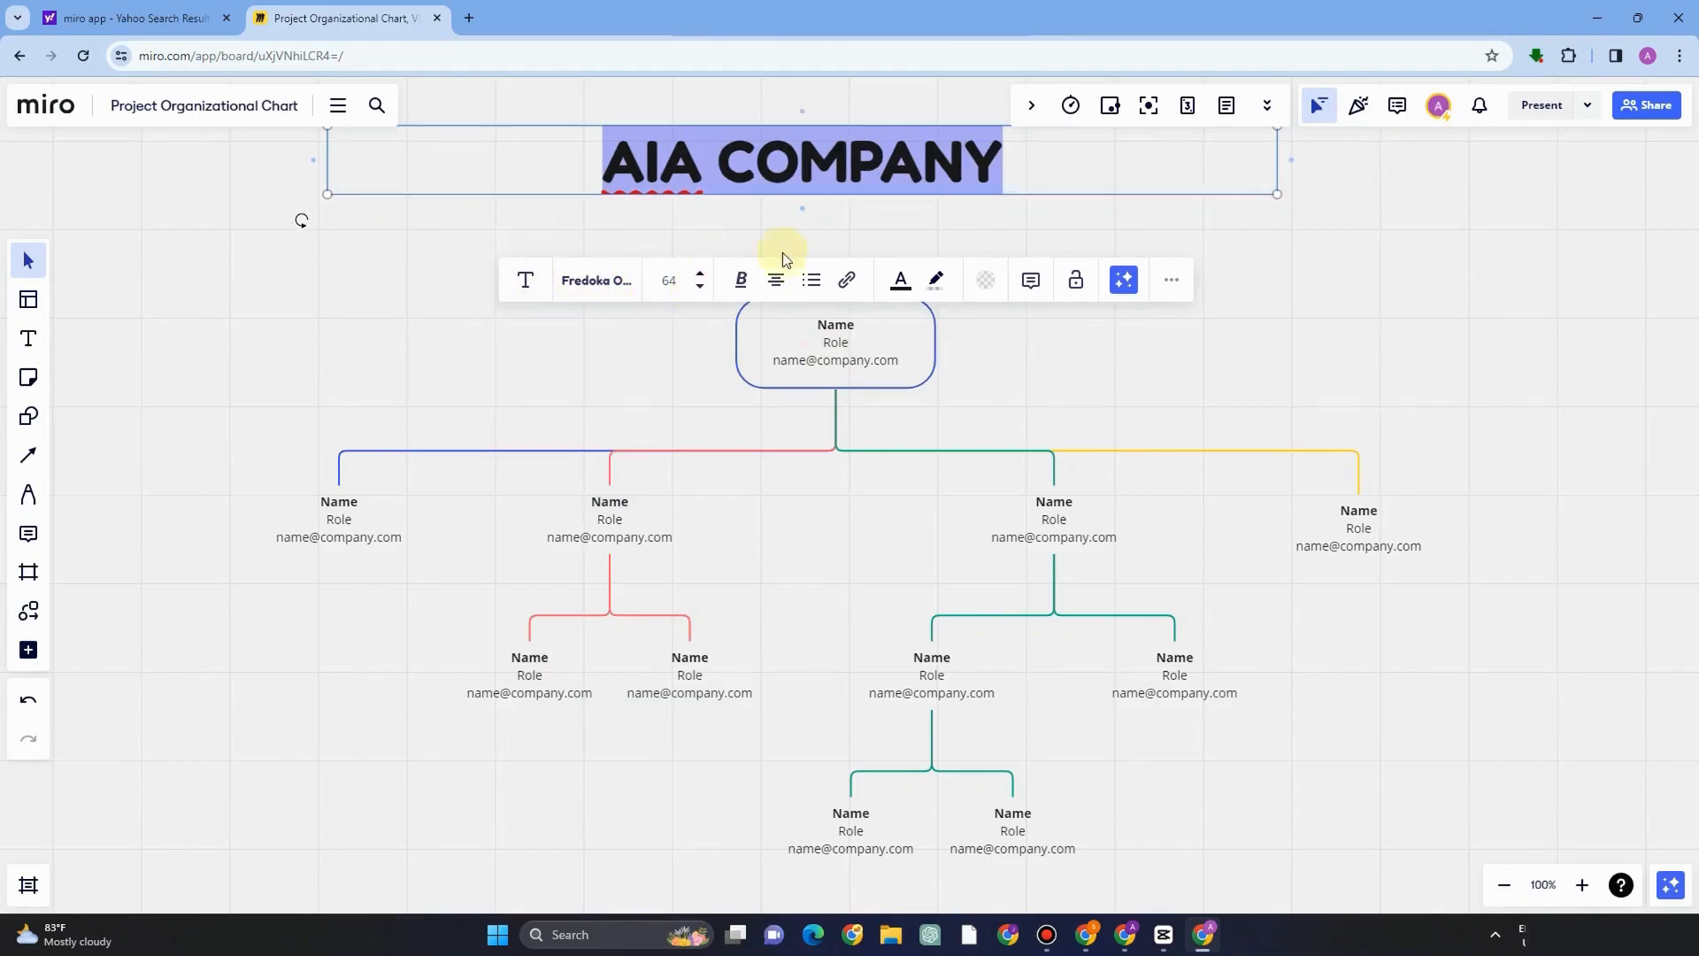
click(776, 281)
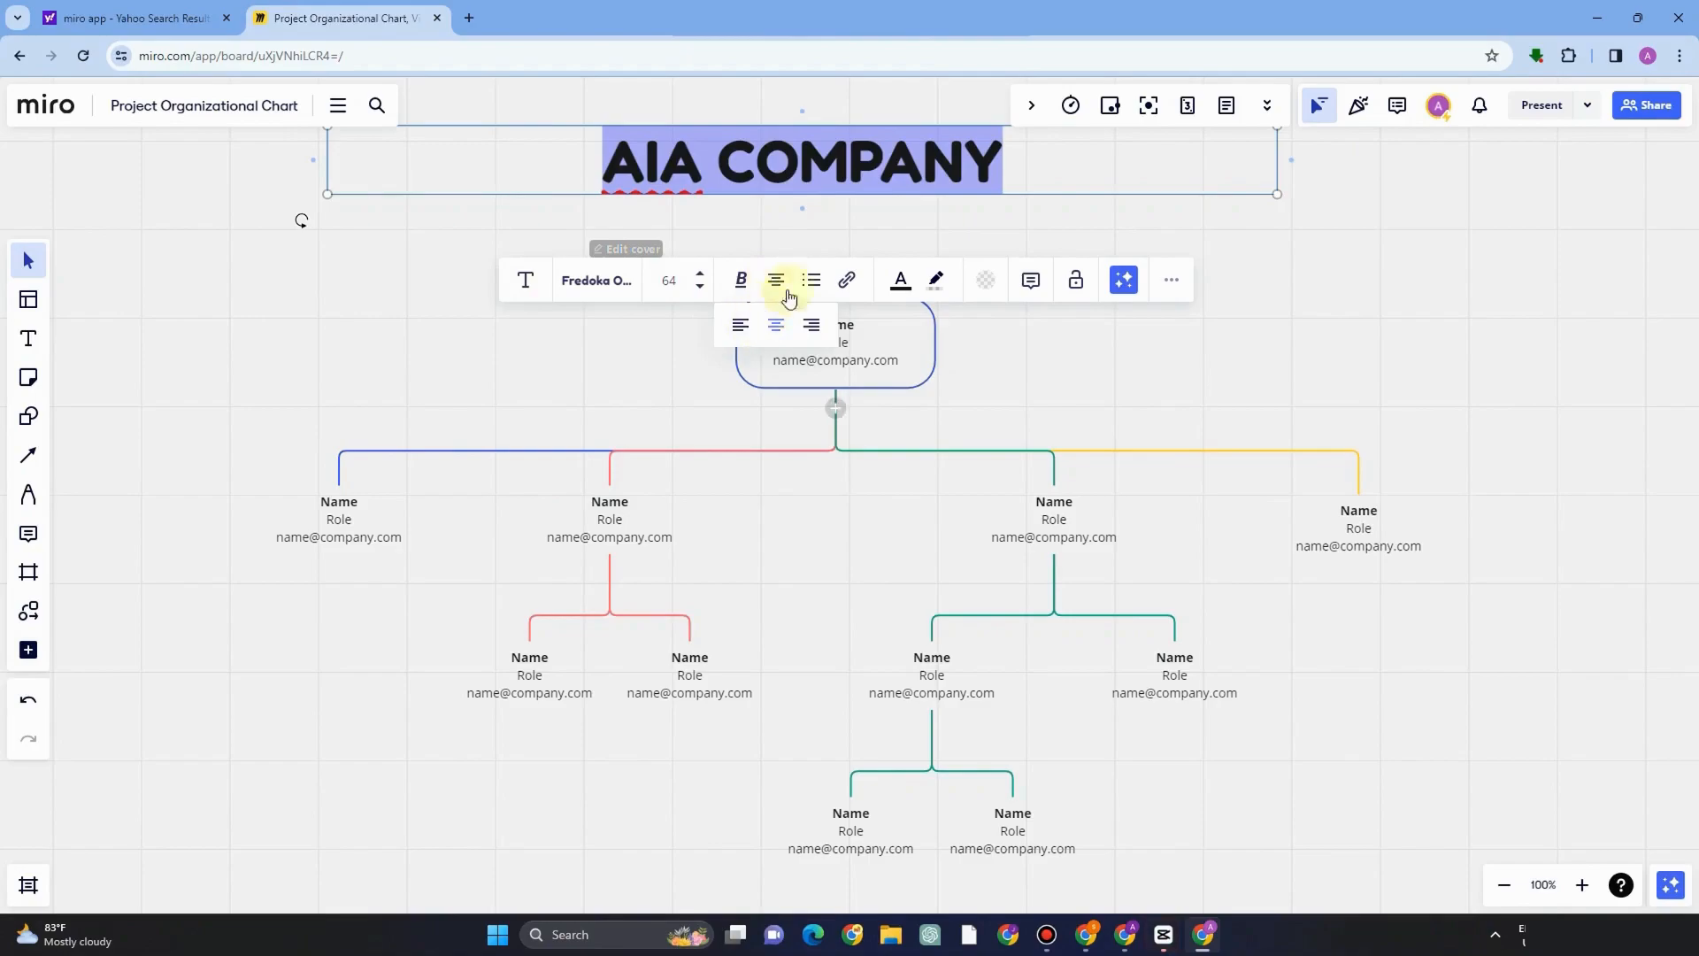
click(849, 280)
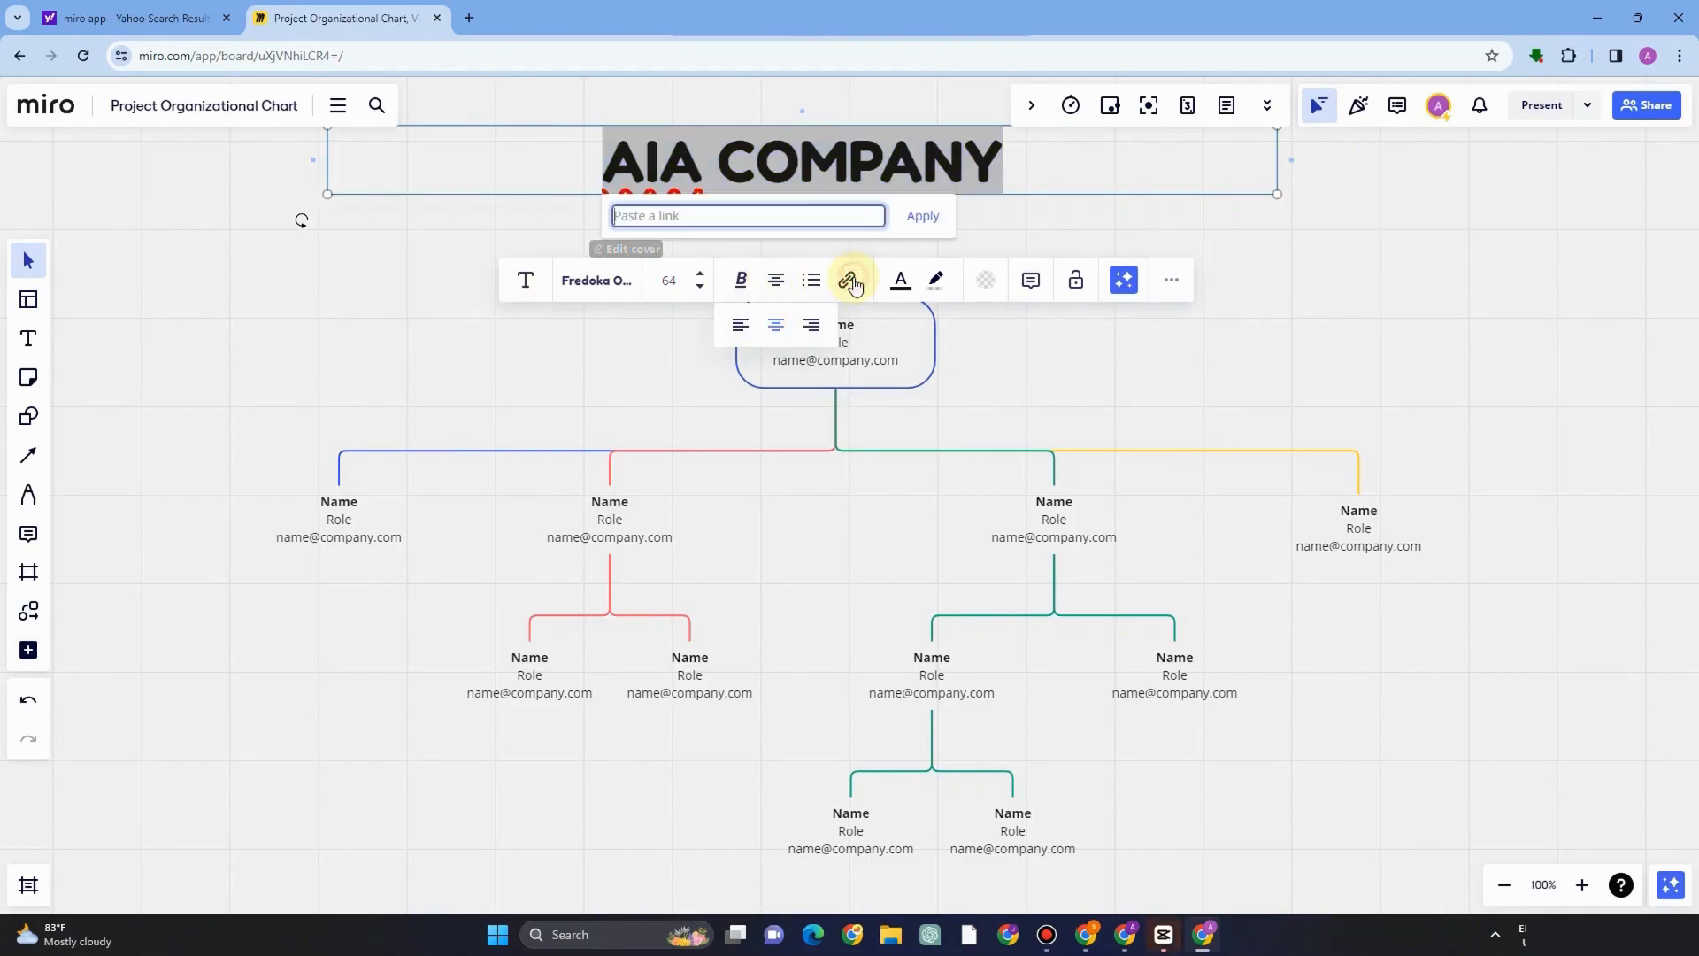
right_click(759, 214)
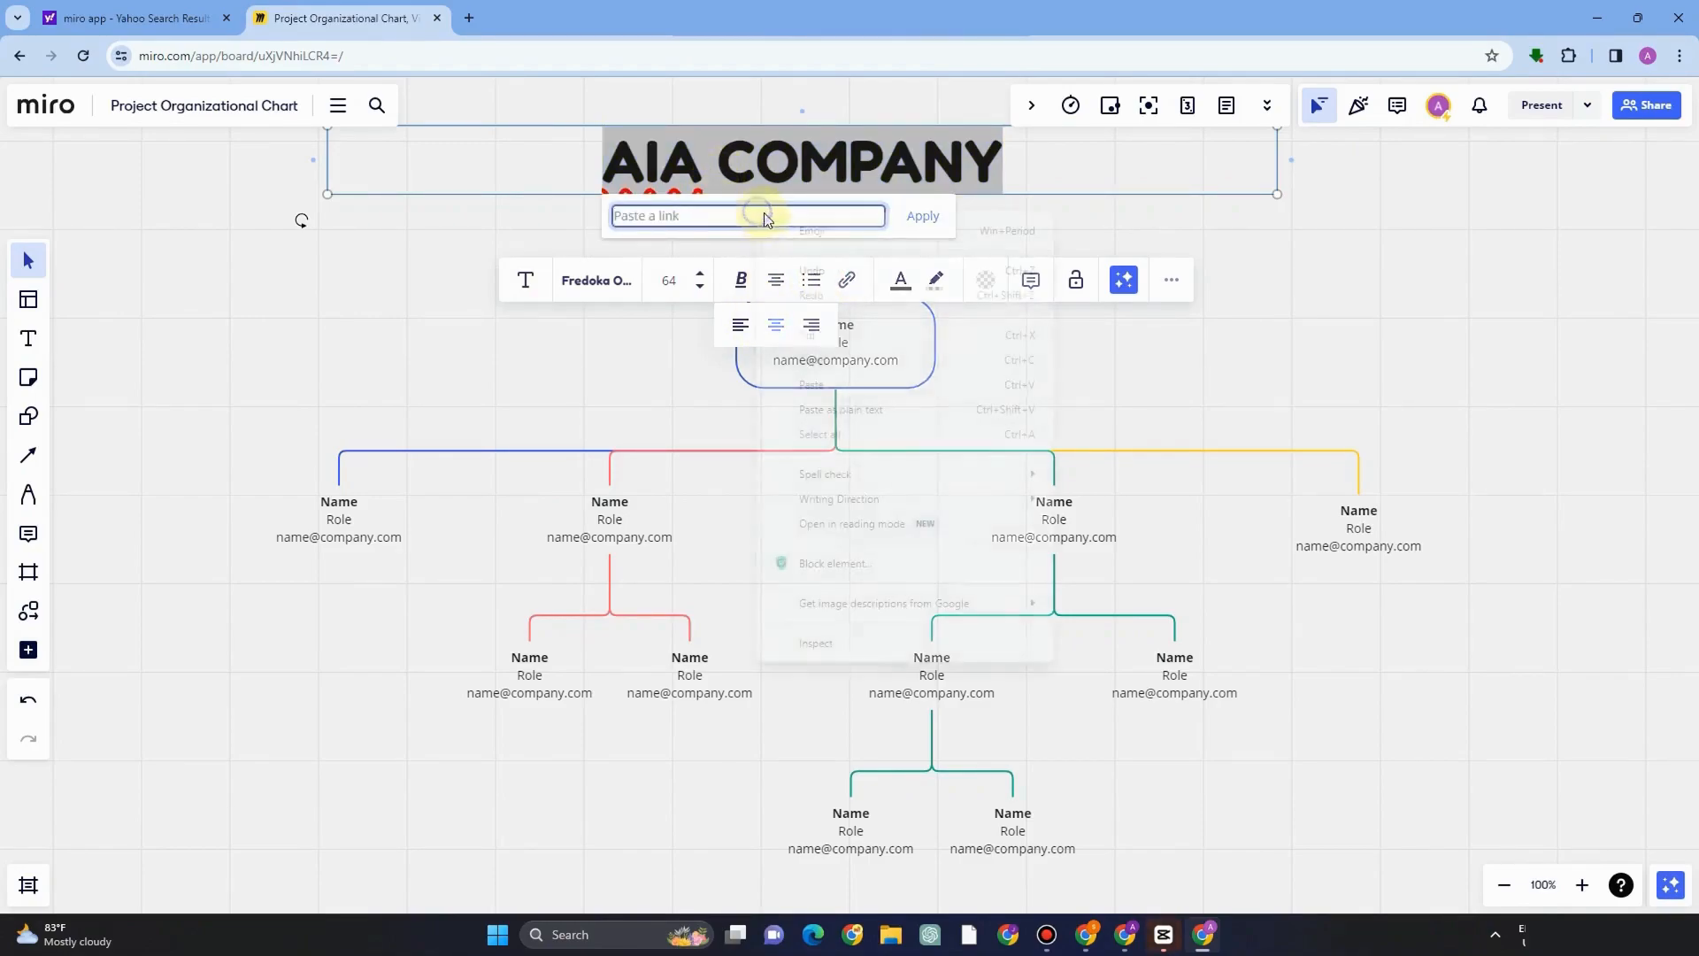
click(1087, 203)
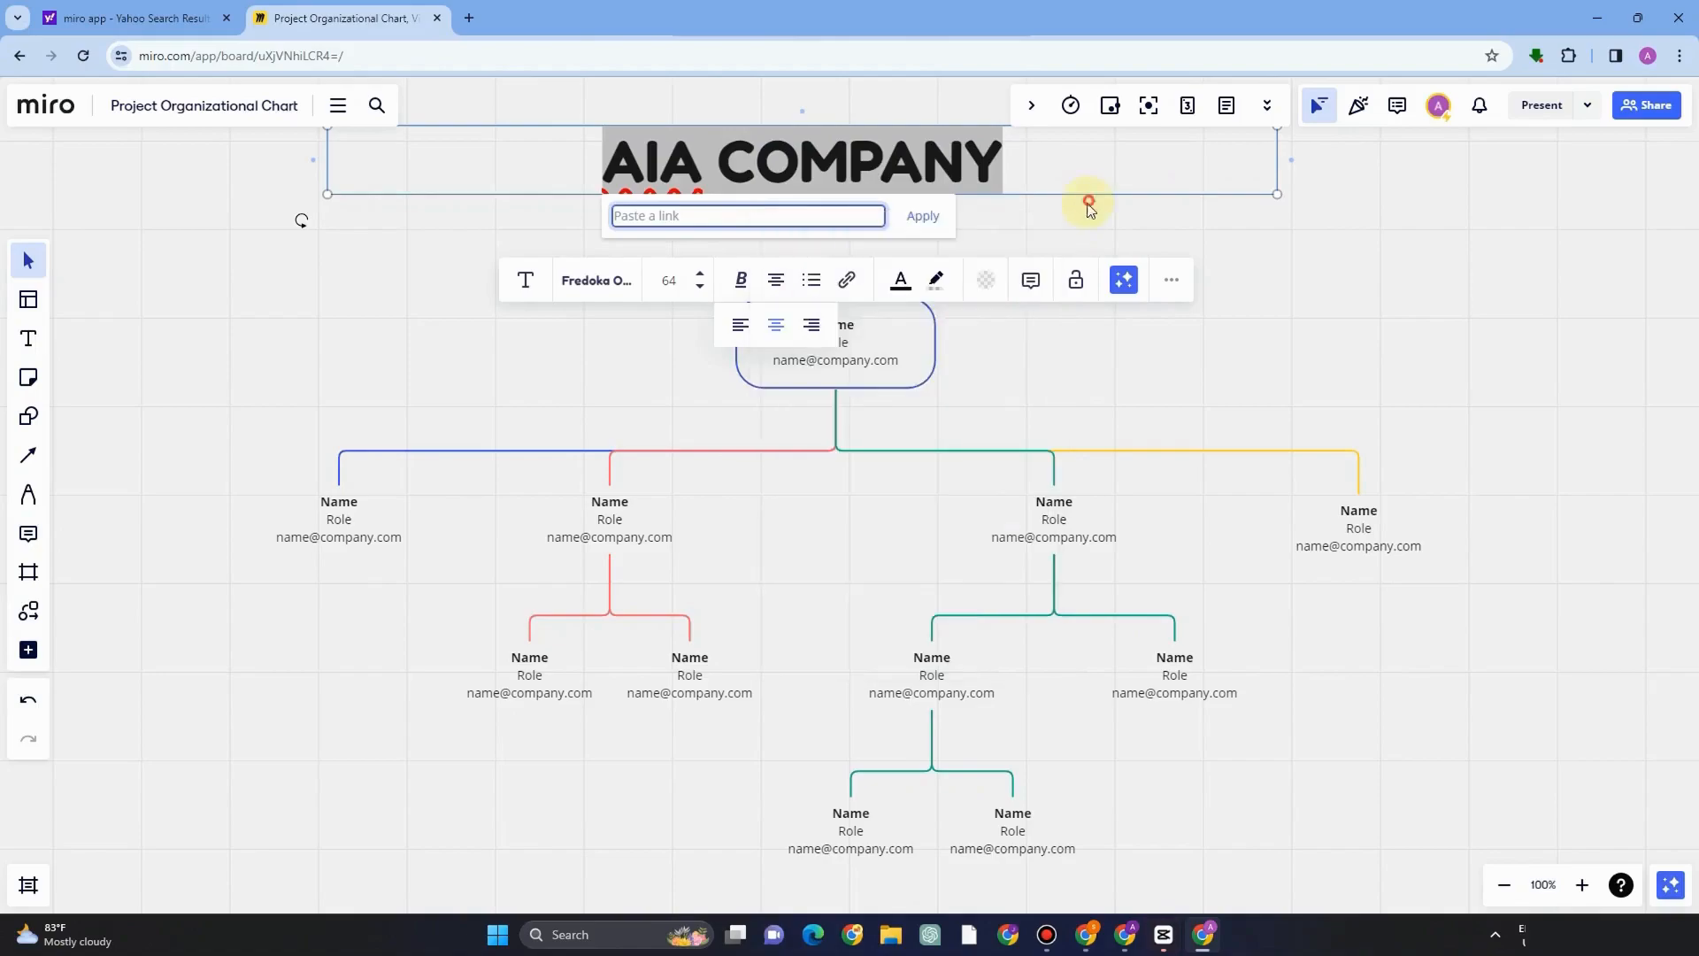
Color the title text dark blue after trying orange and magenta.
click(896, 280)
click(919, 325)
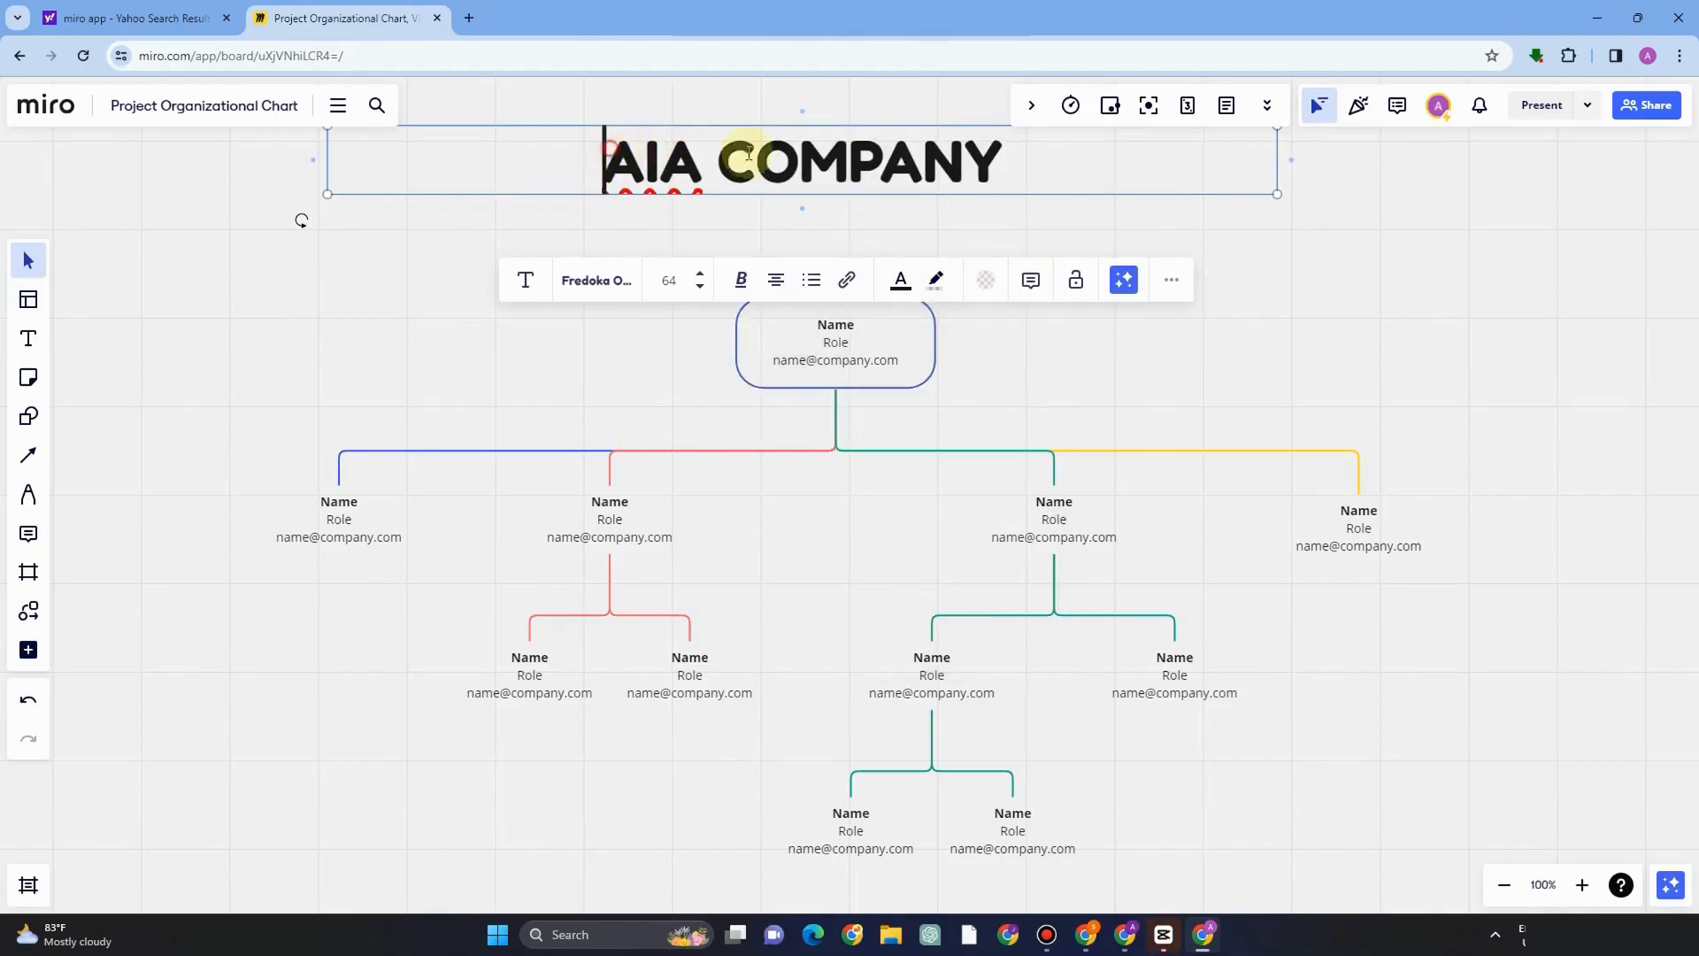
drag(607, 159, 1004, 168)
click(902, 280)
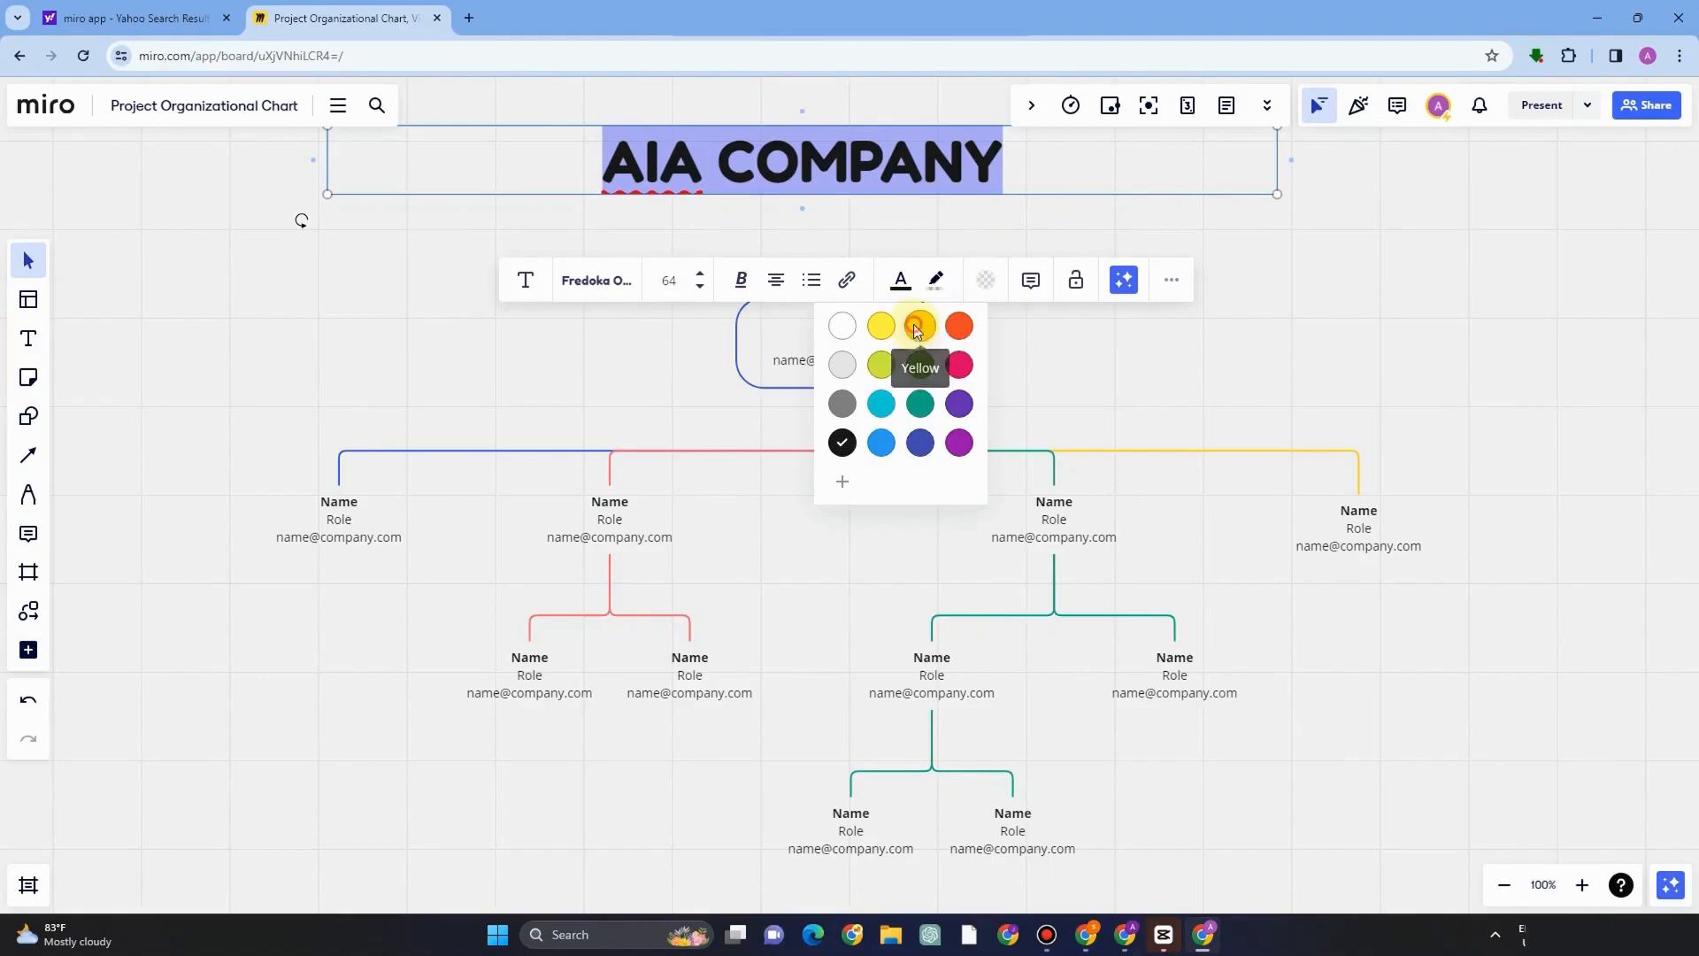
click(920, 326)
click(900, 280)
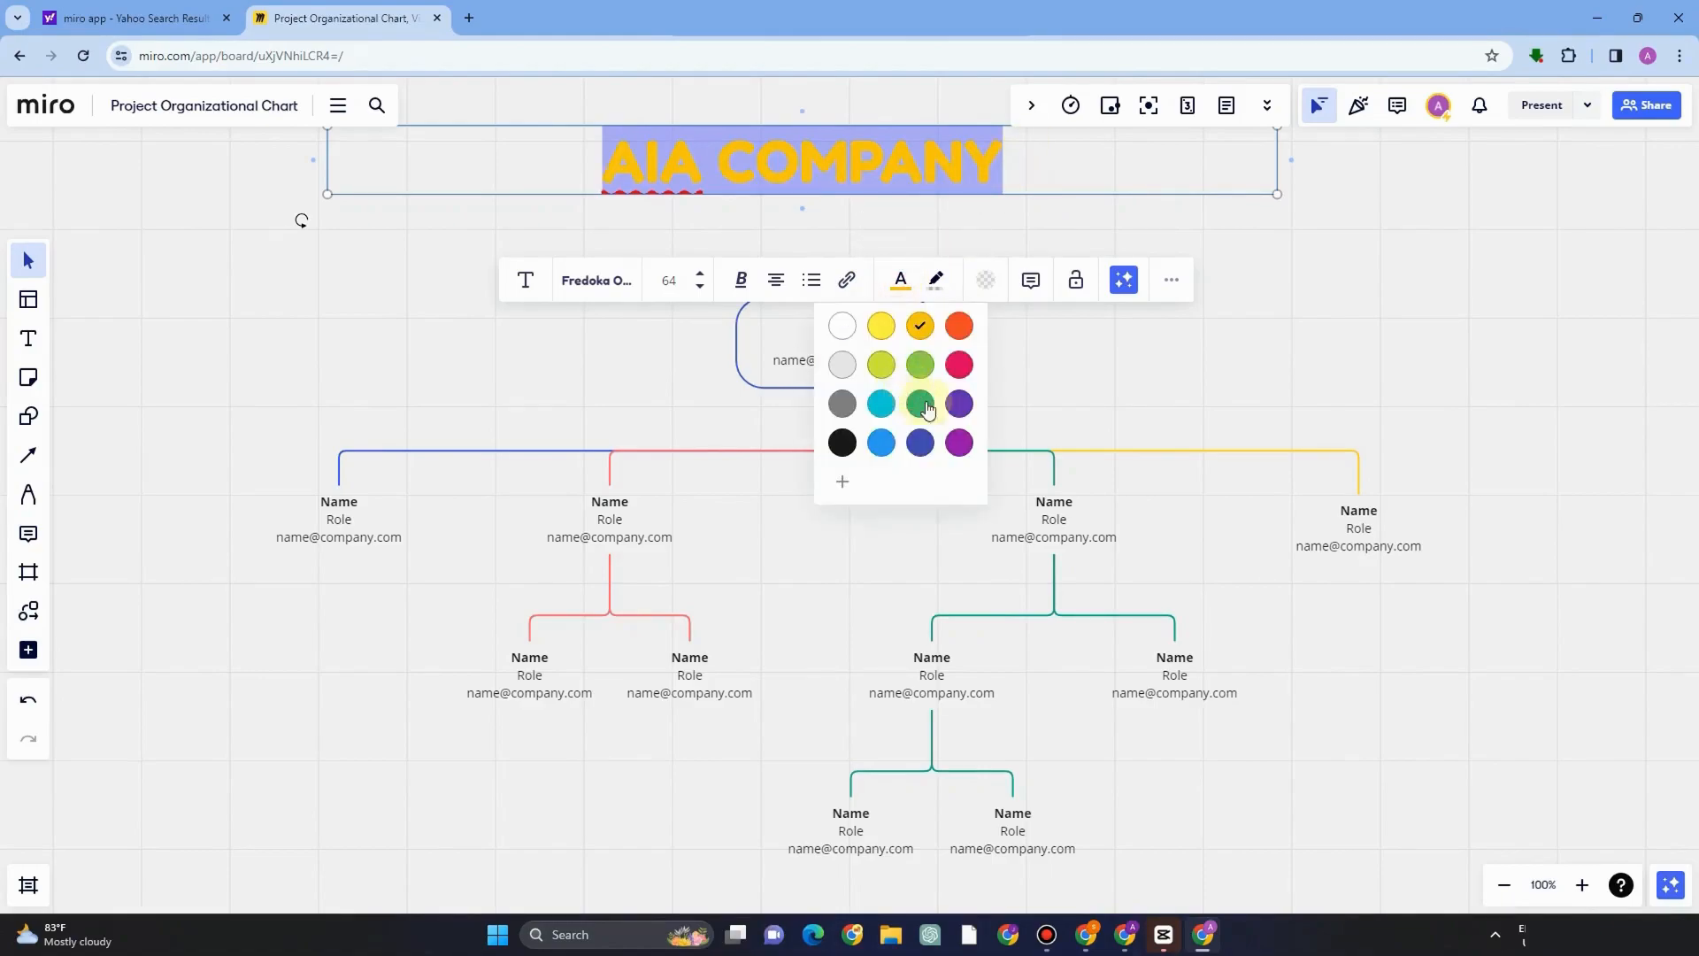
click(959, 365)
click(901, 280)
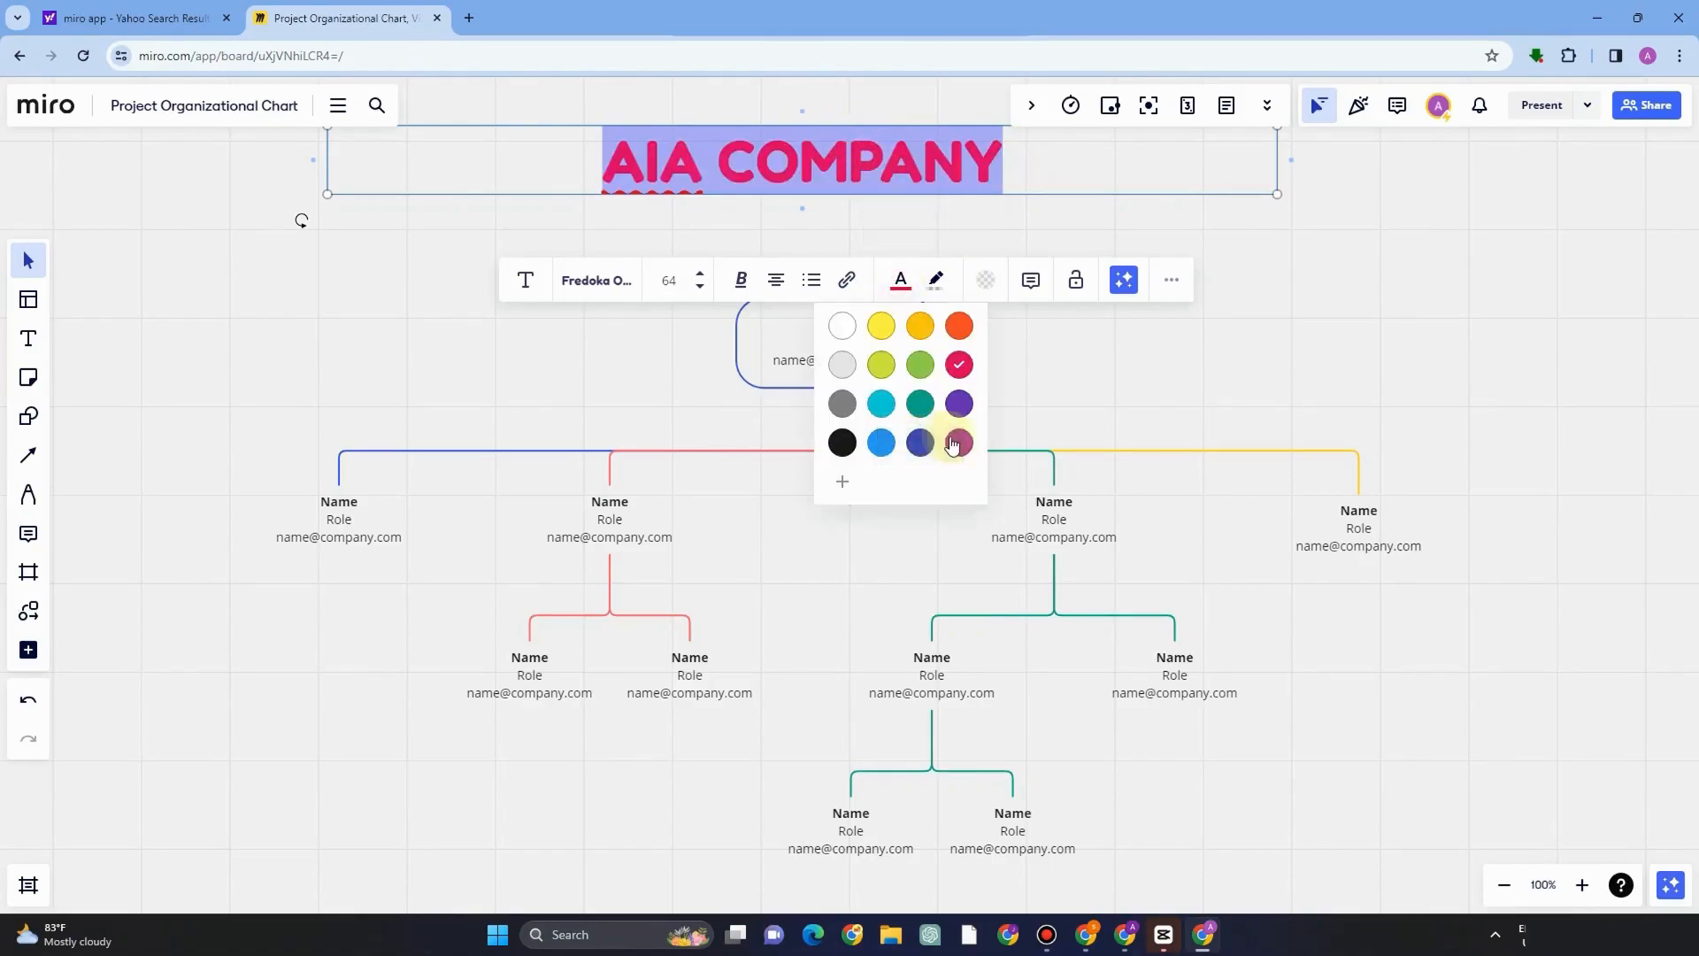
click(918, 440)
click(880, 158)
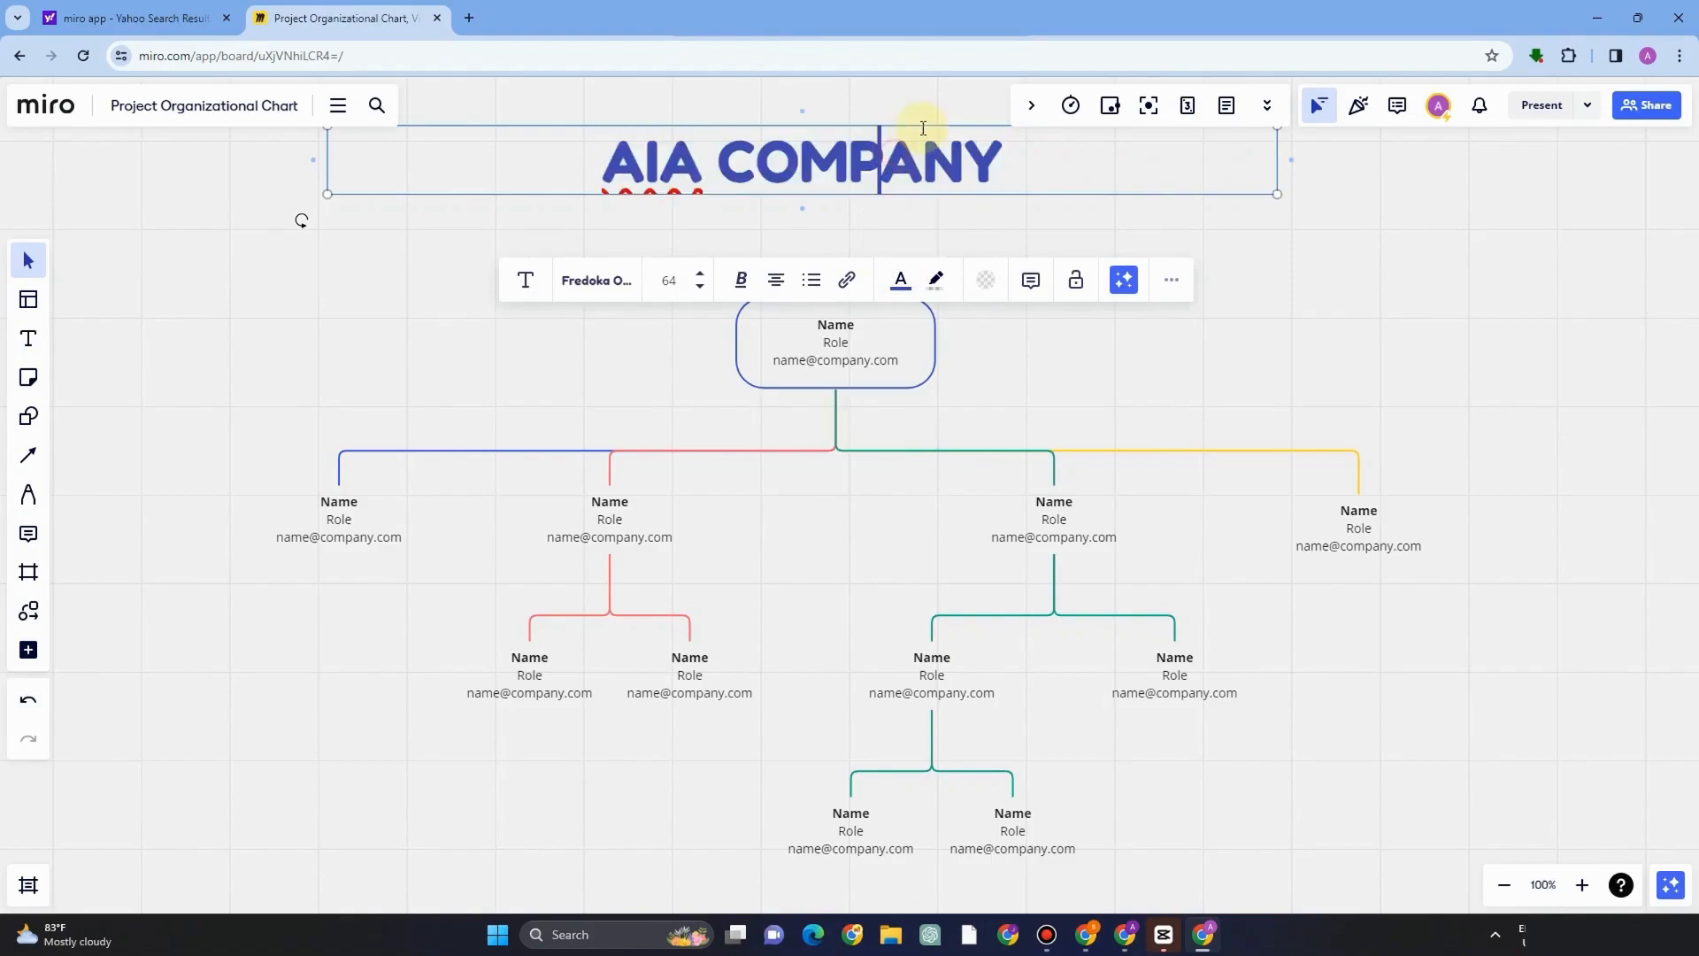
Apply a purple text highlight to the title and set its background fill to yellow.
click(935, 280)
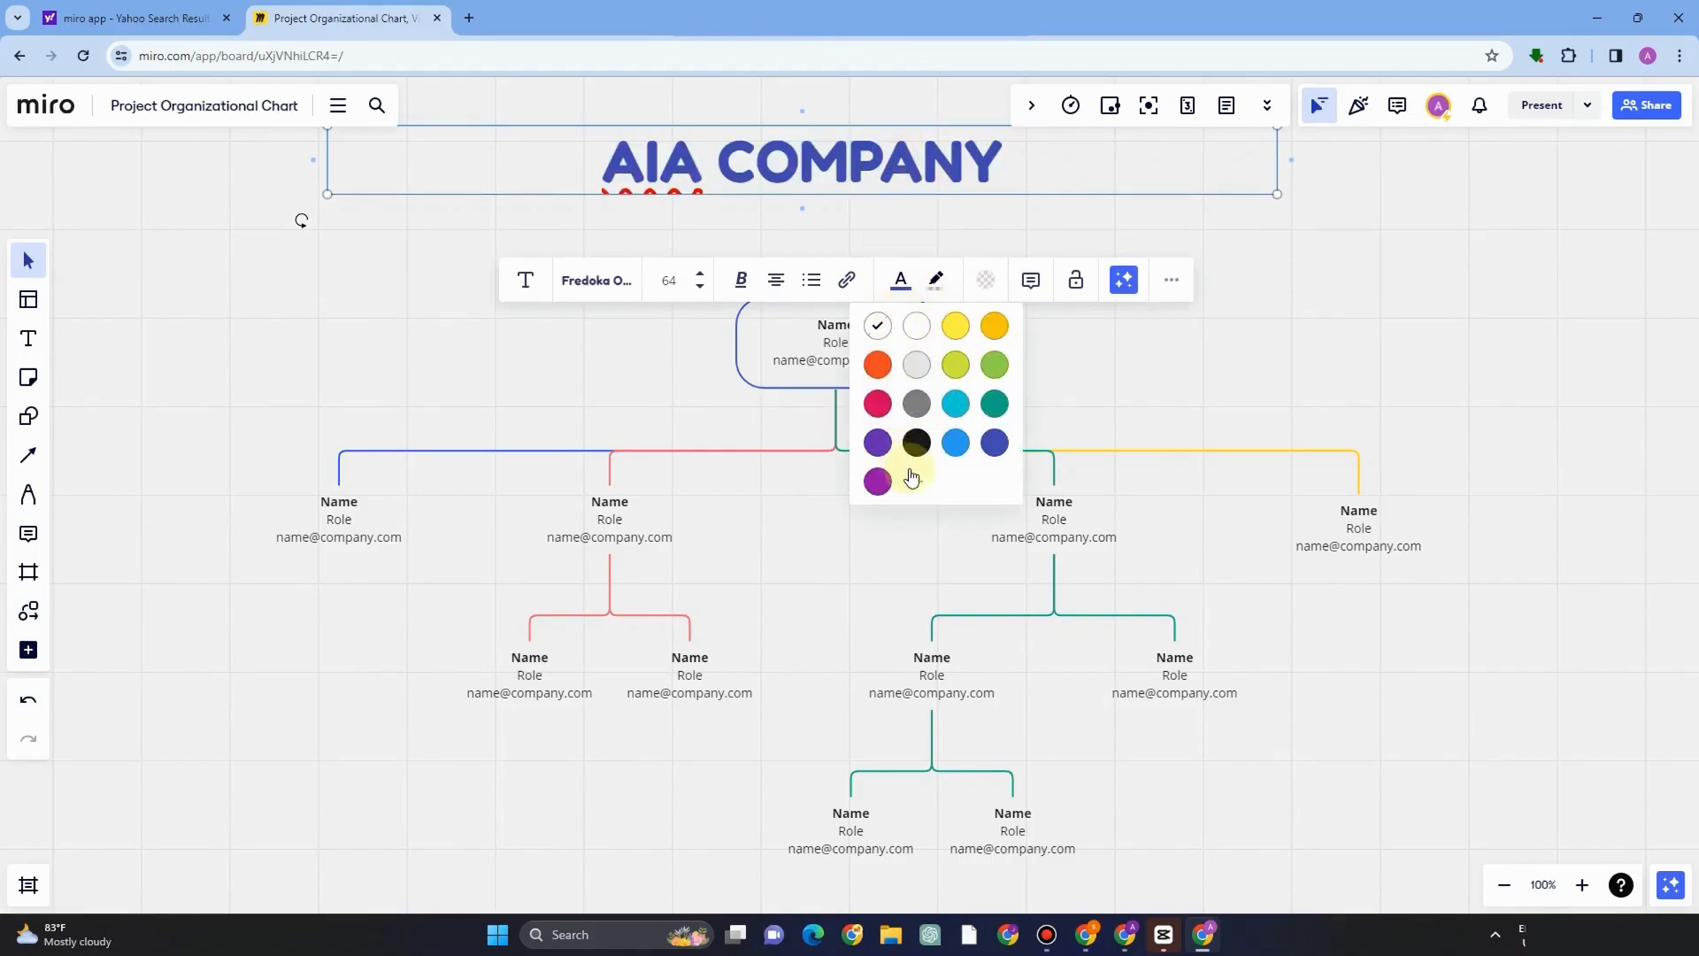
click(879, 482)
click(987, 281)
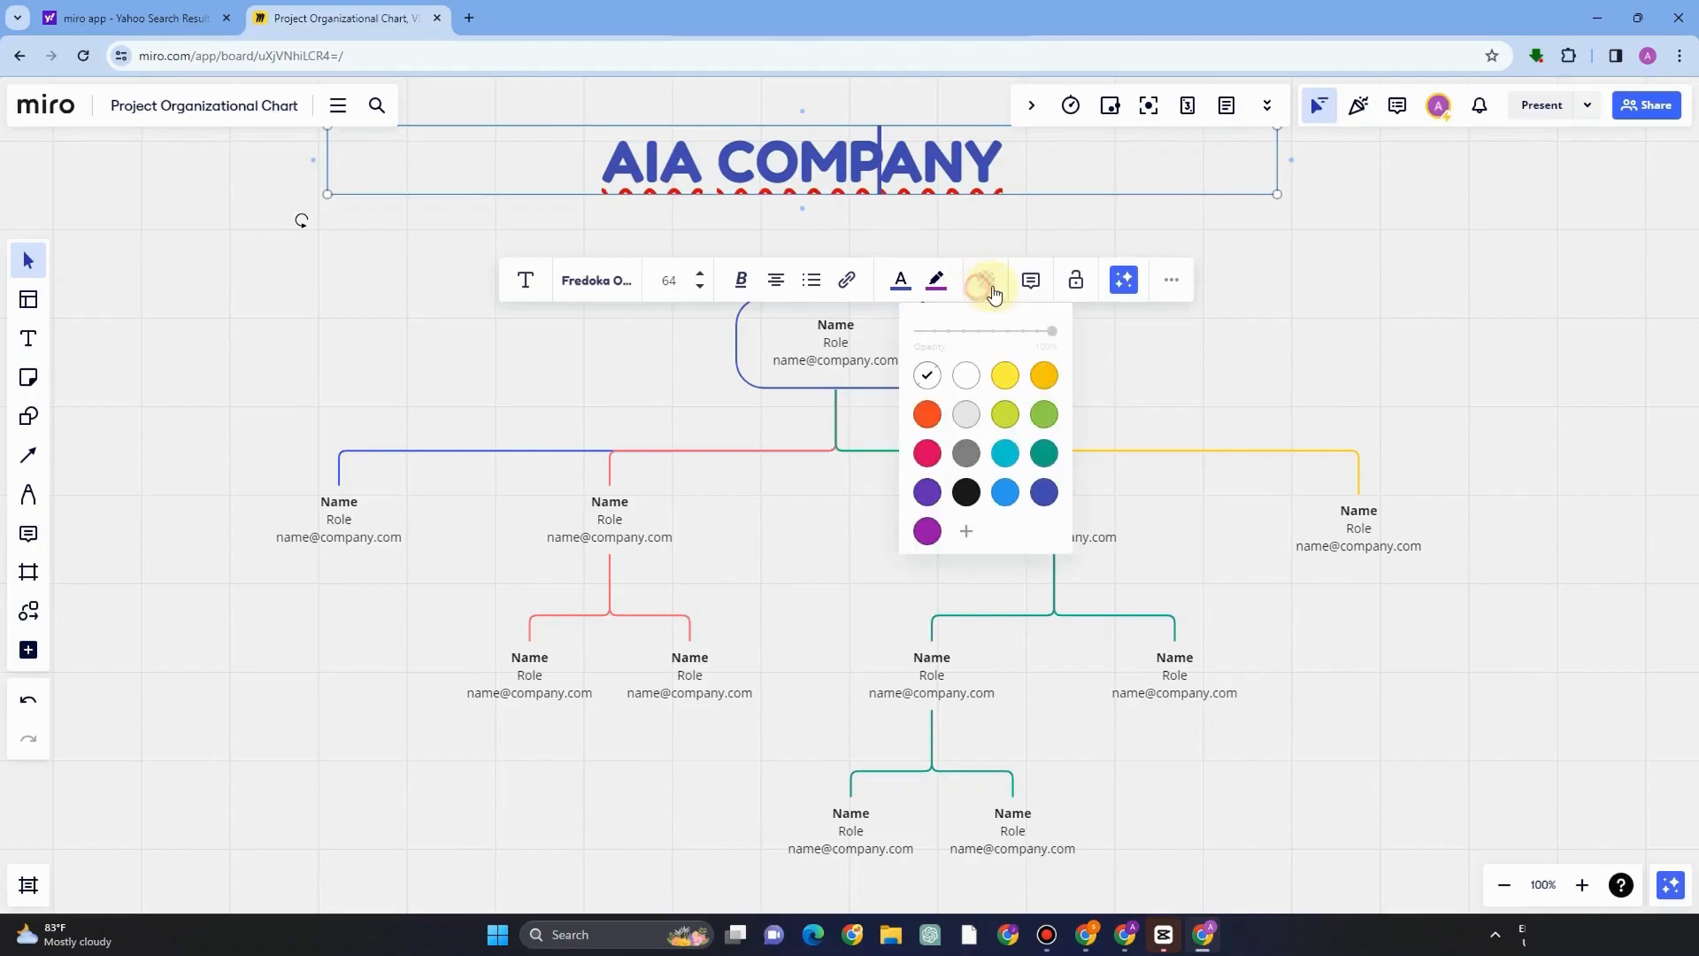
click(1045, 416)
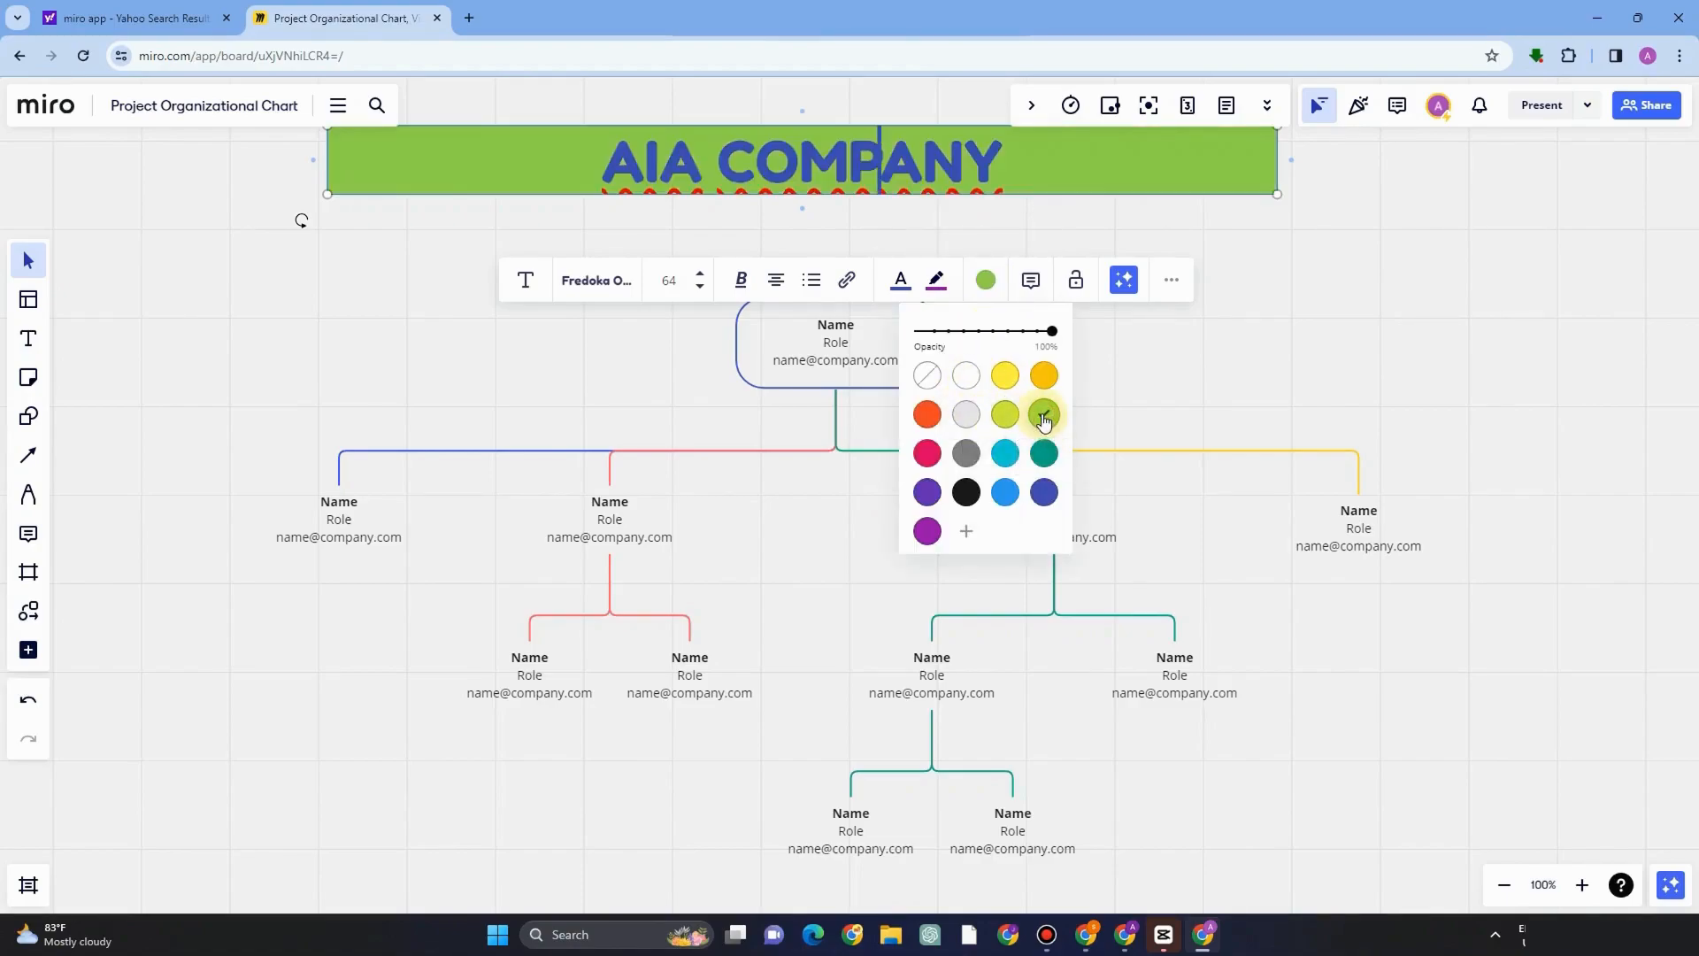
click(1009, 376)
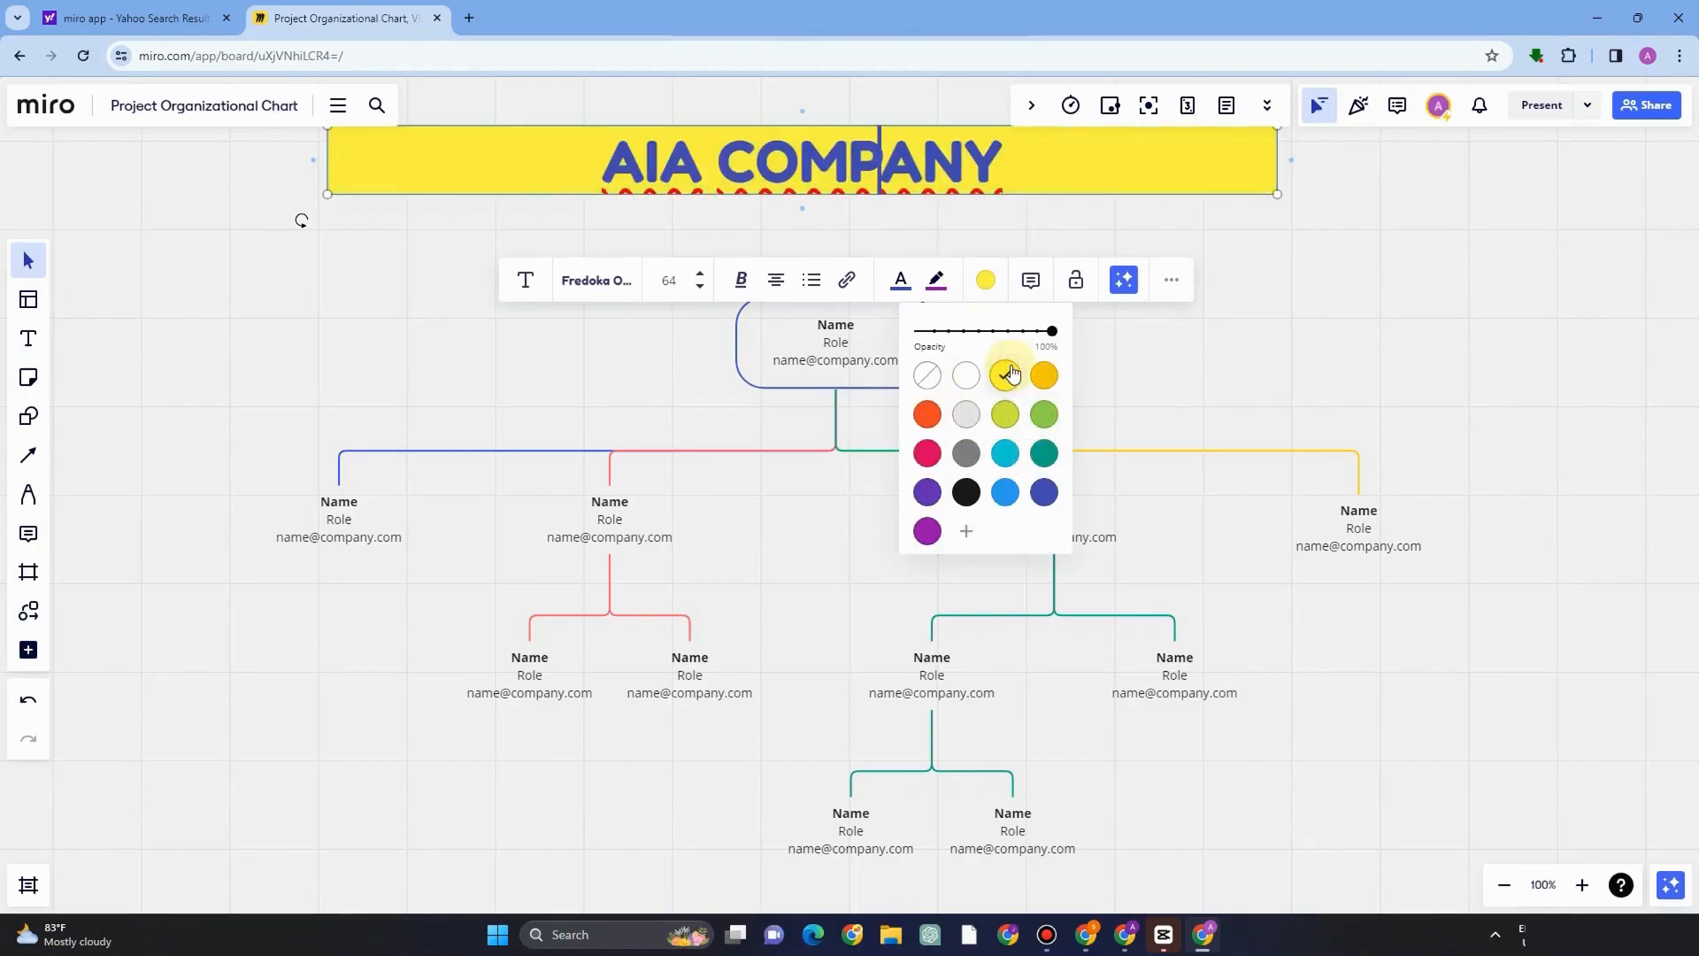
click(967, 453)
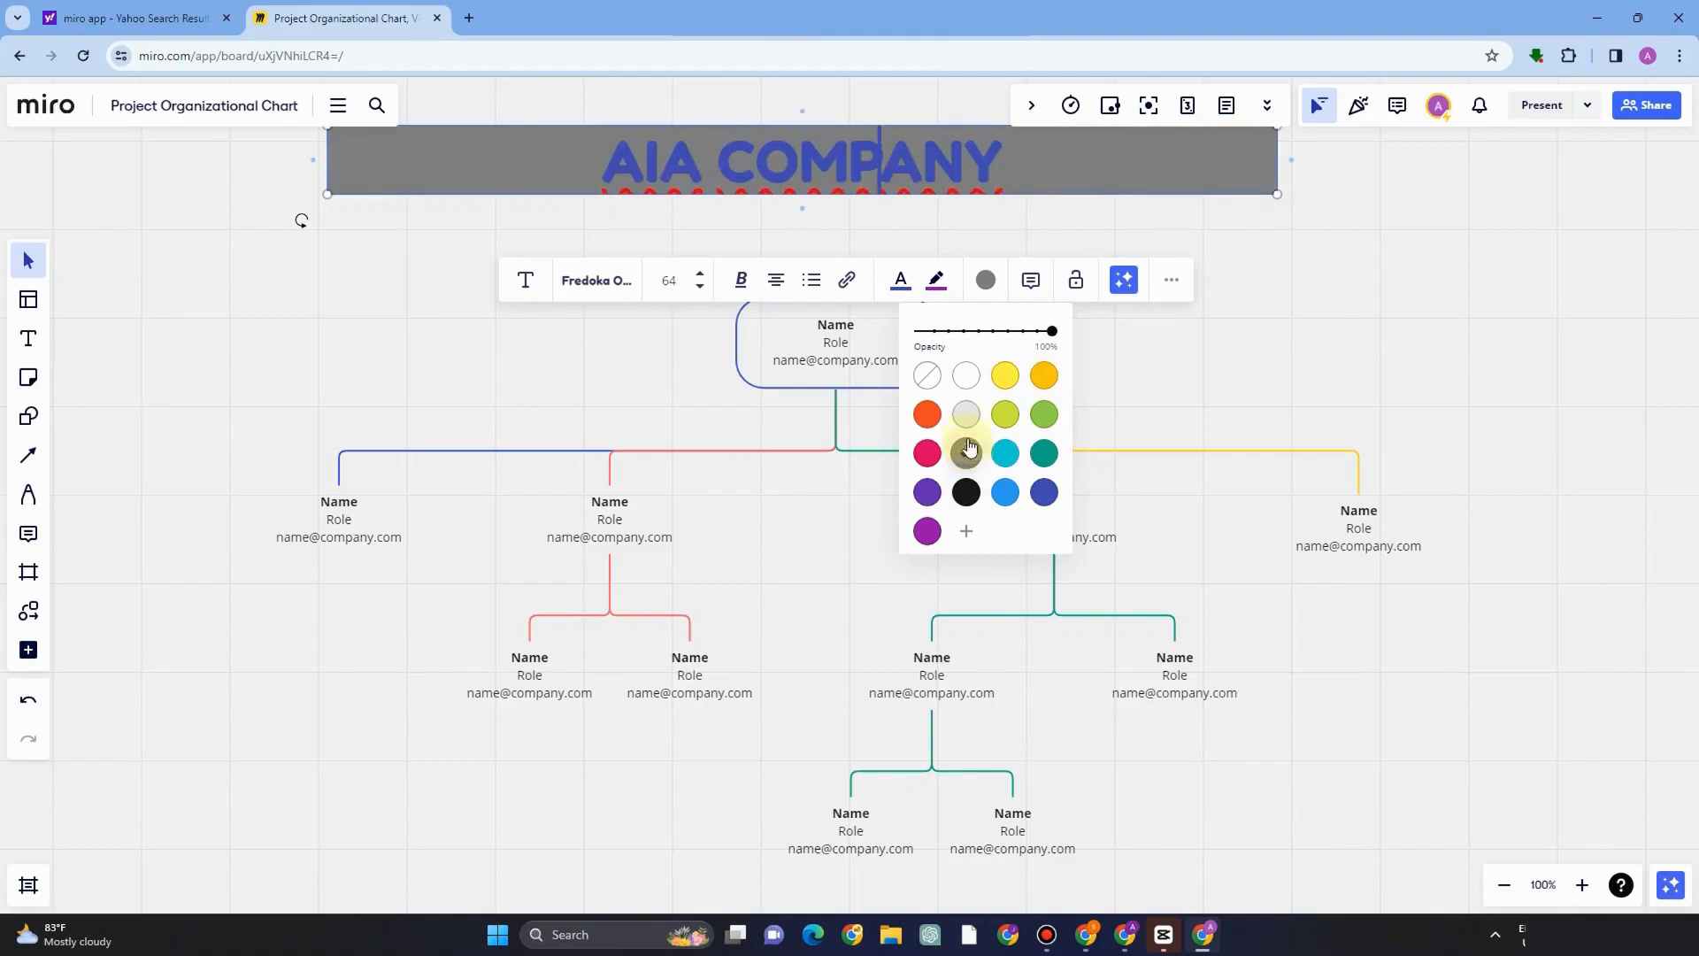
click(1007, 375)
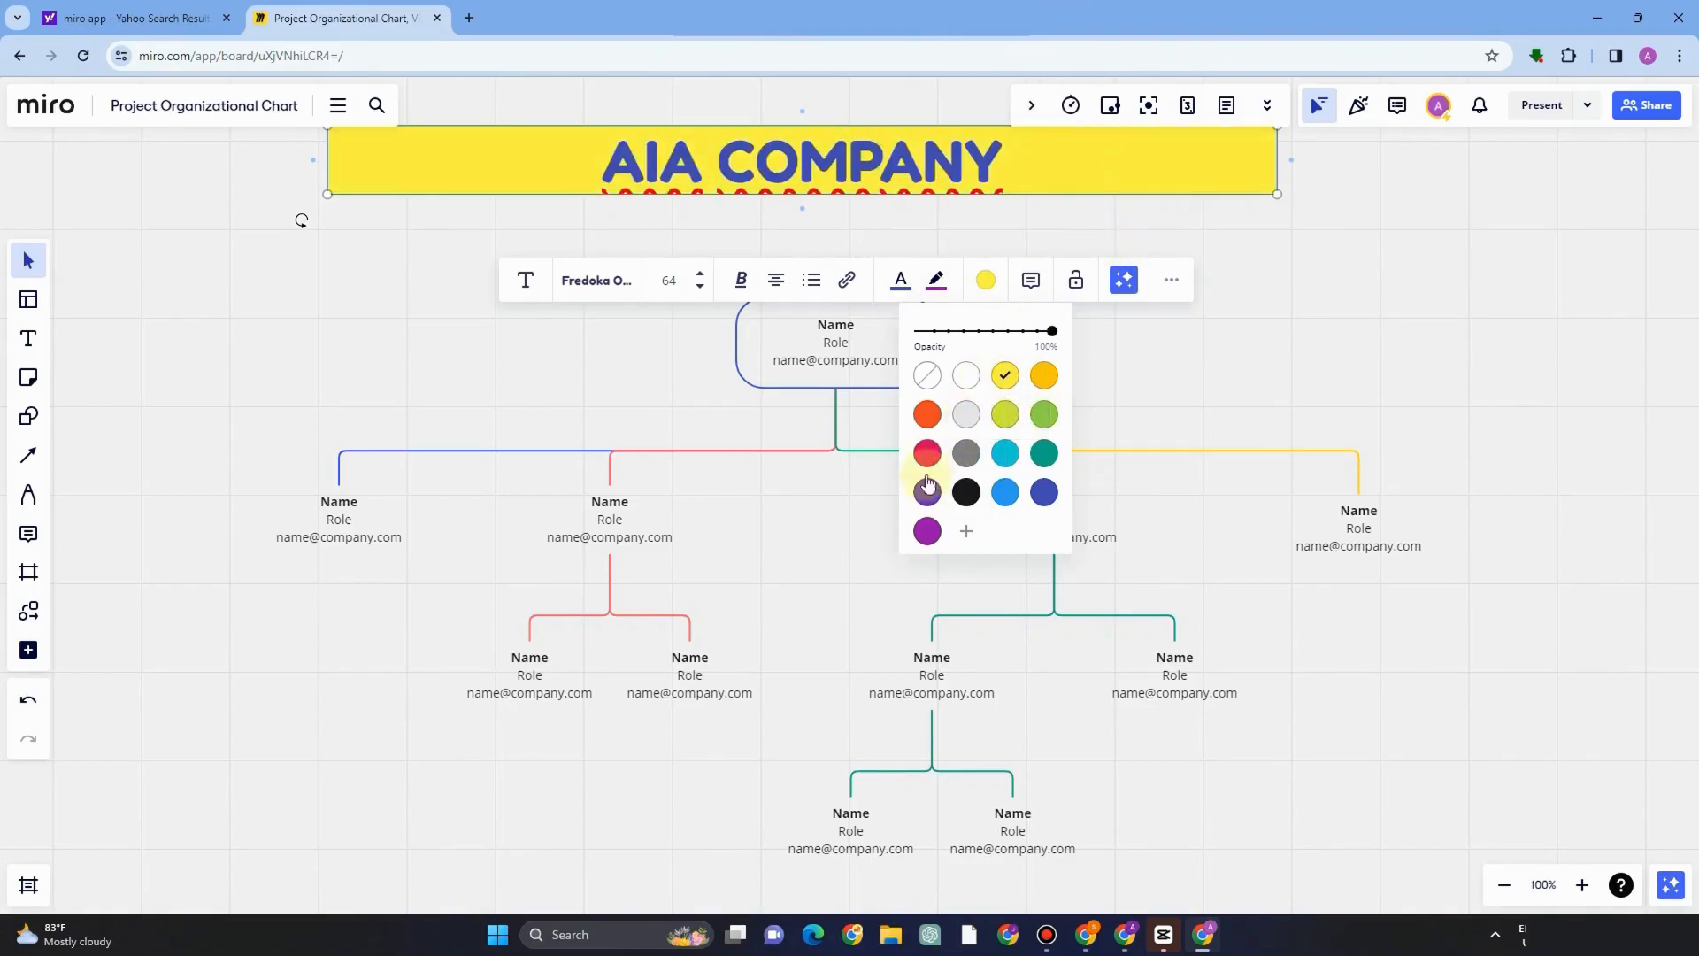
In the top chart box, enter the person's initials as the name and Chief Executive Officer (CEO) as the role.
click(1031, 281)
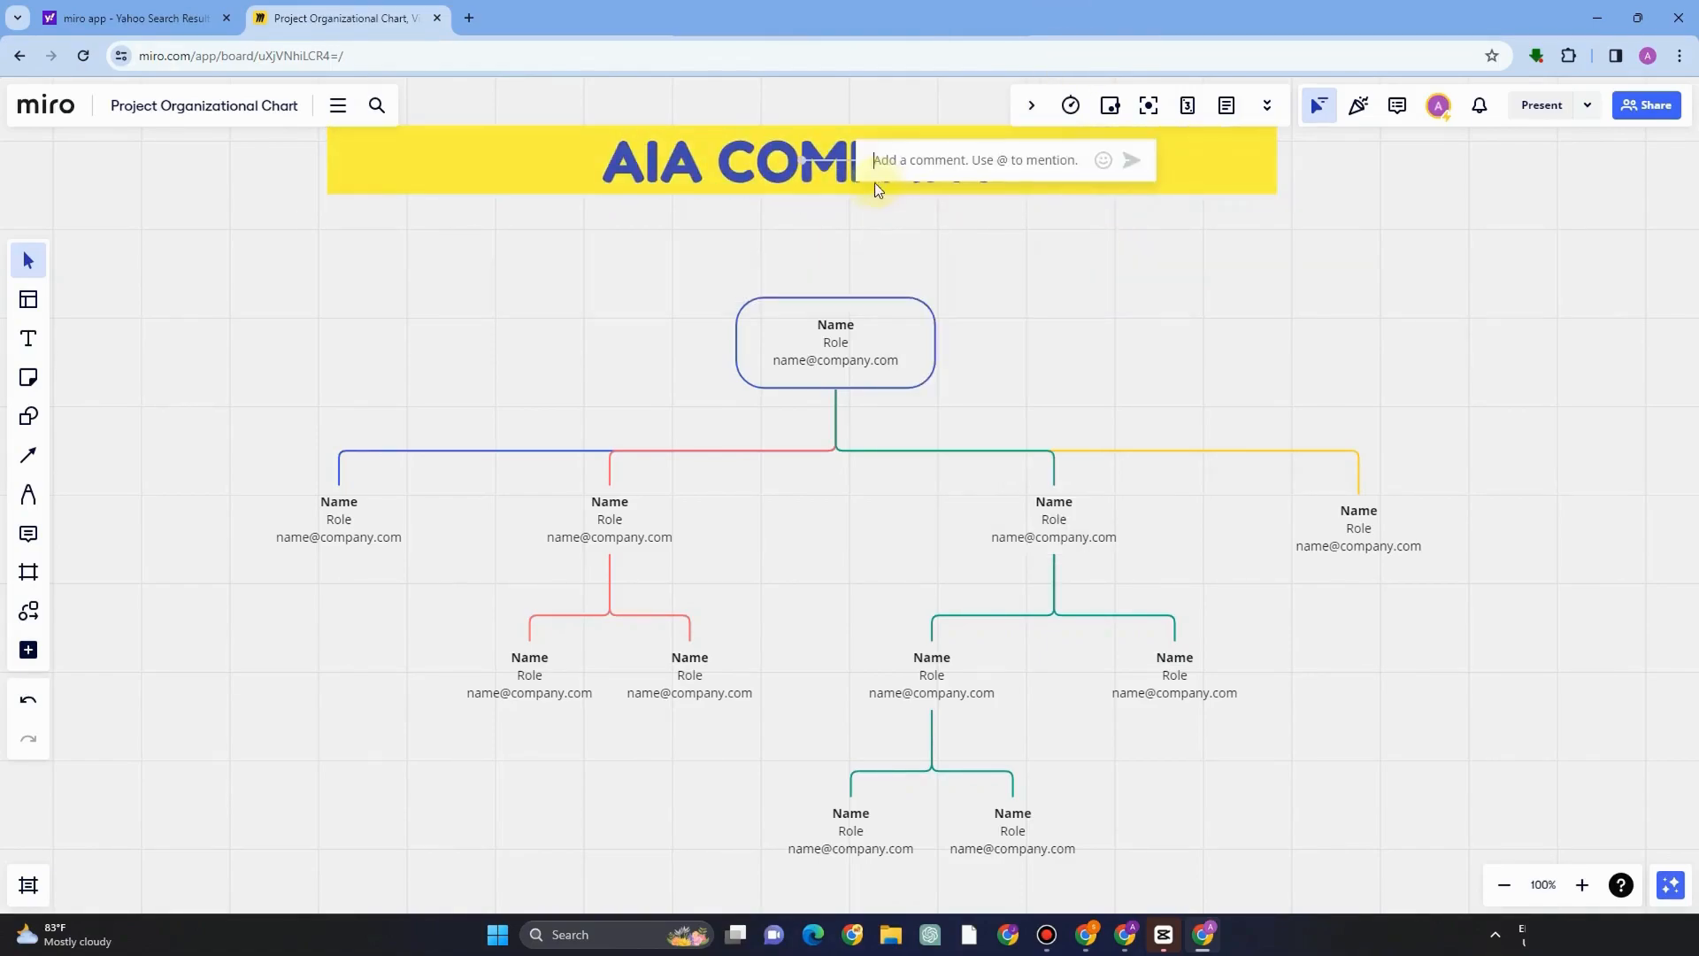
click(1041, 328)
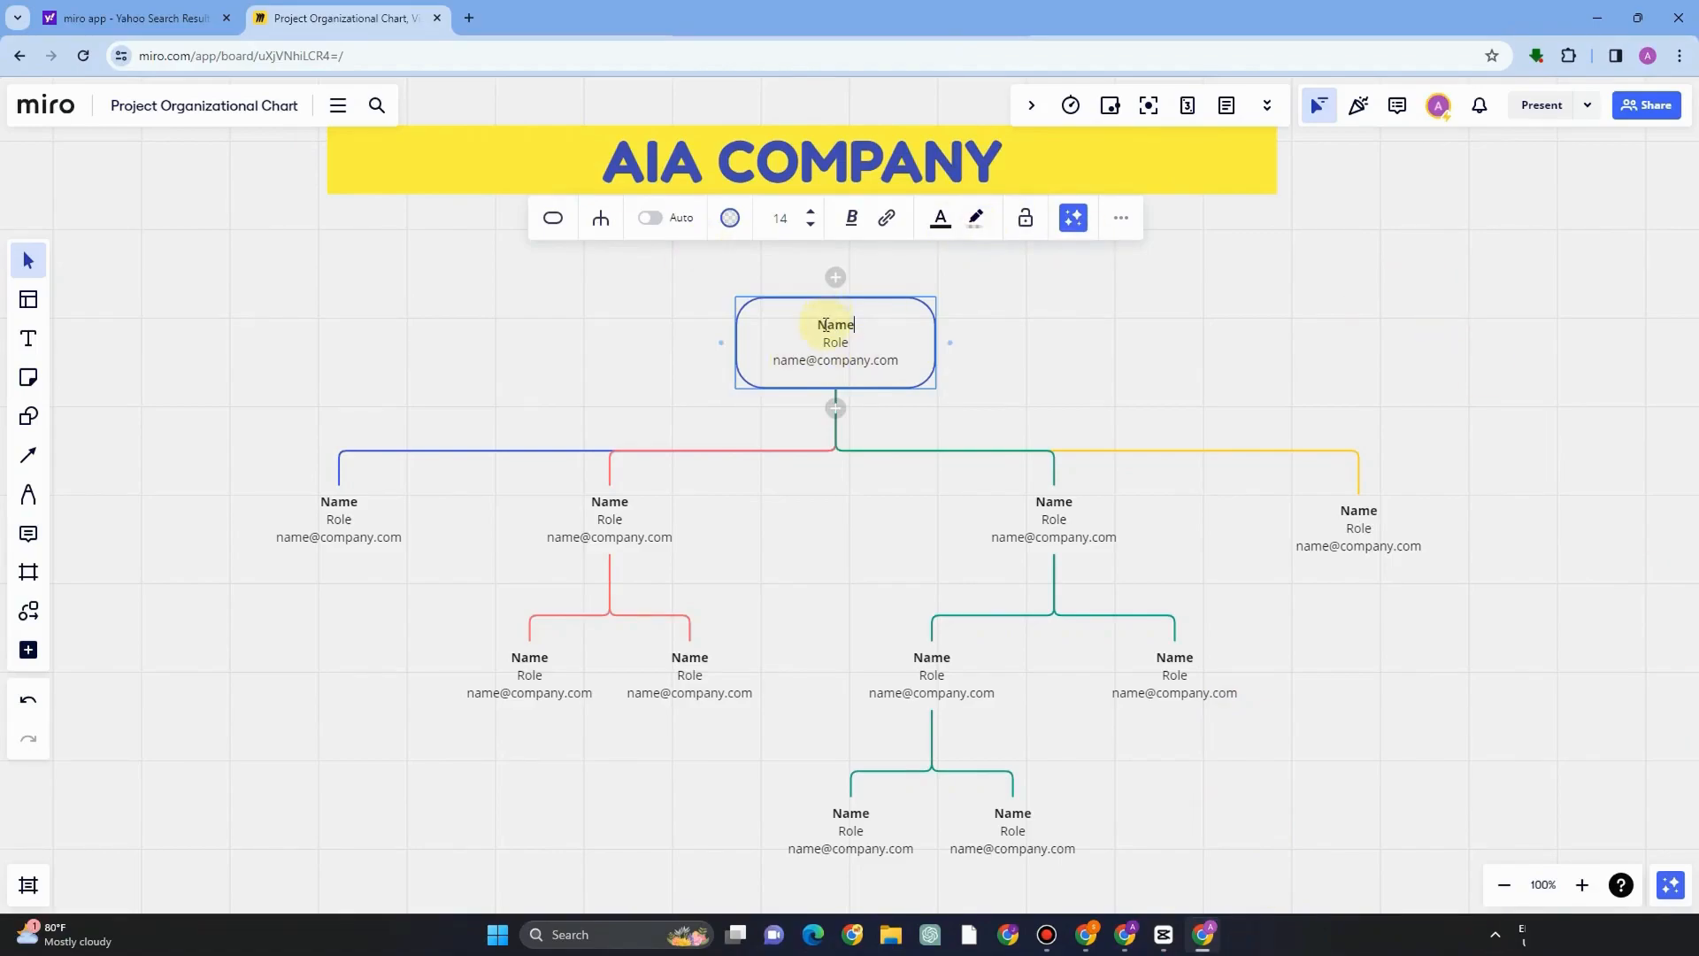
drag(821, 324, 856, 323)
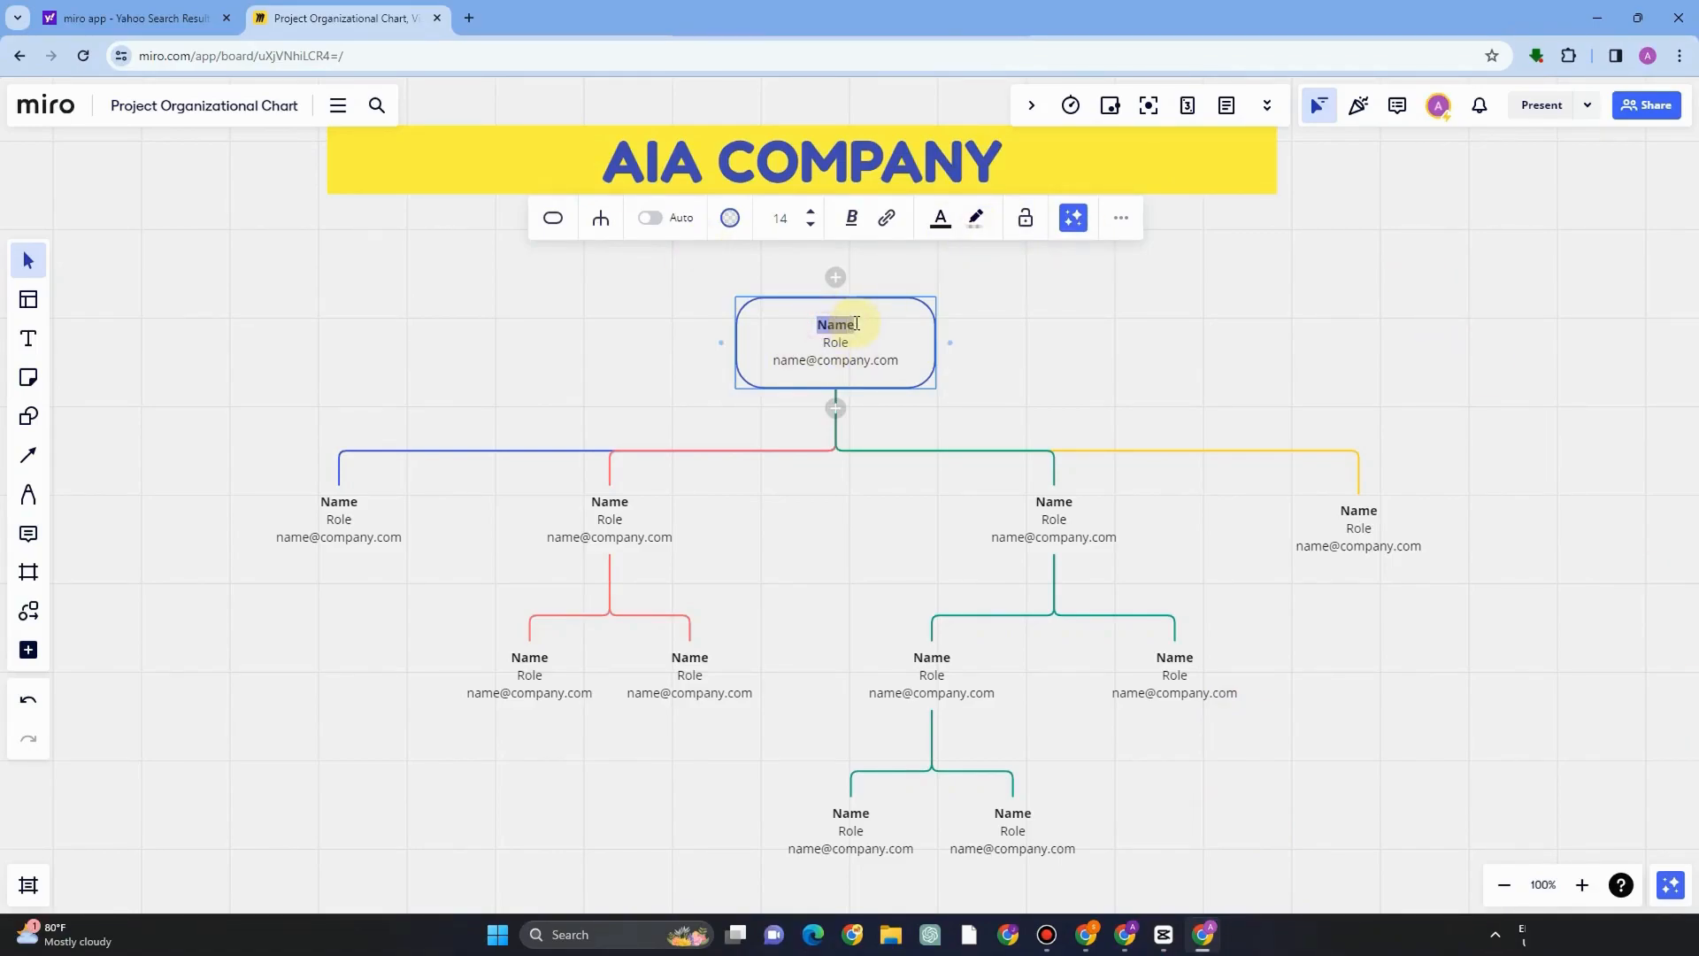
text(c)
drag(852, 340, 827, 341)
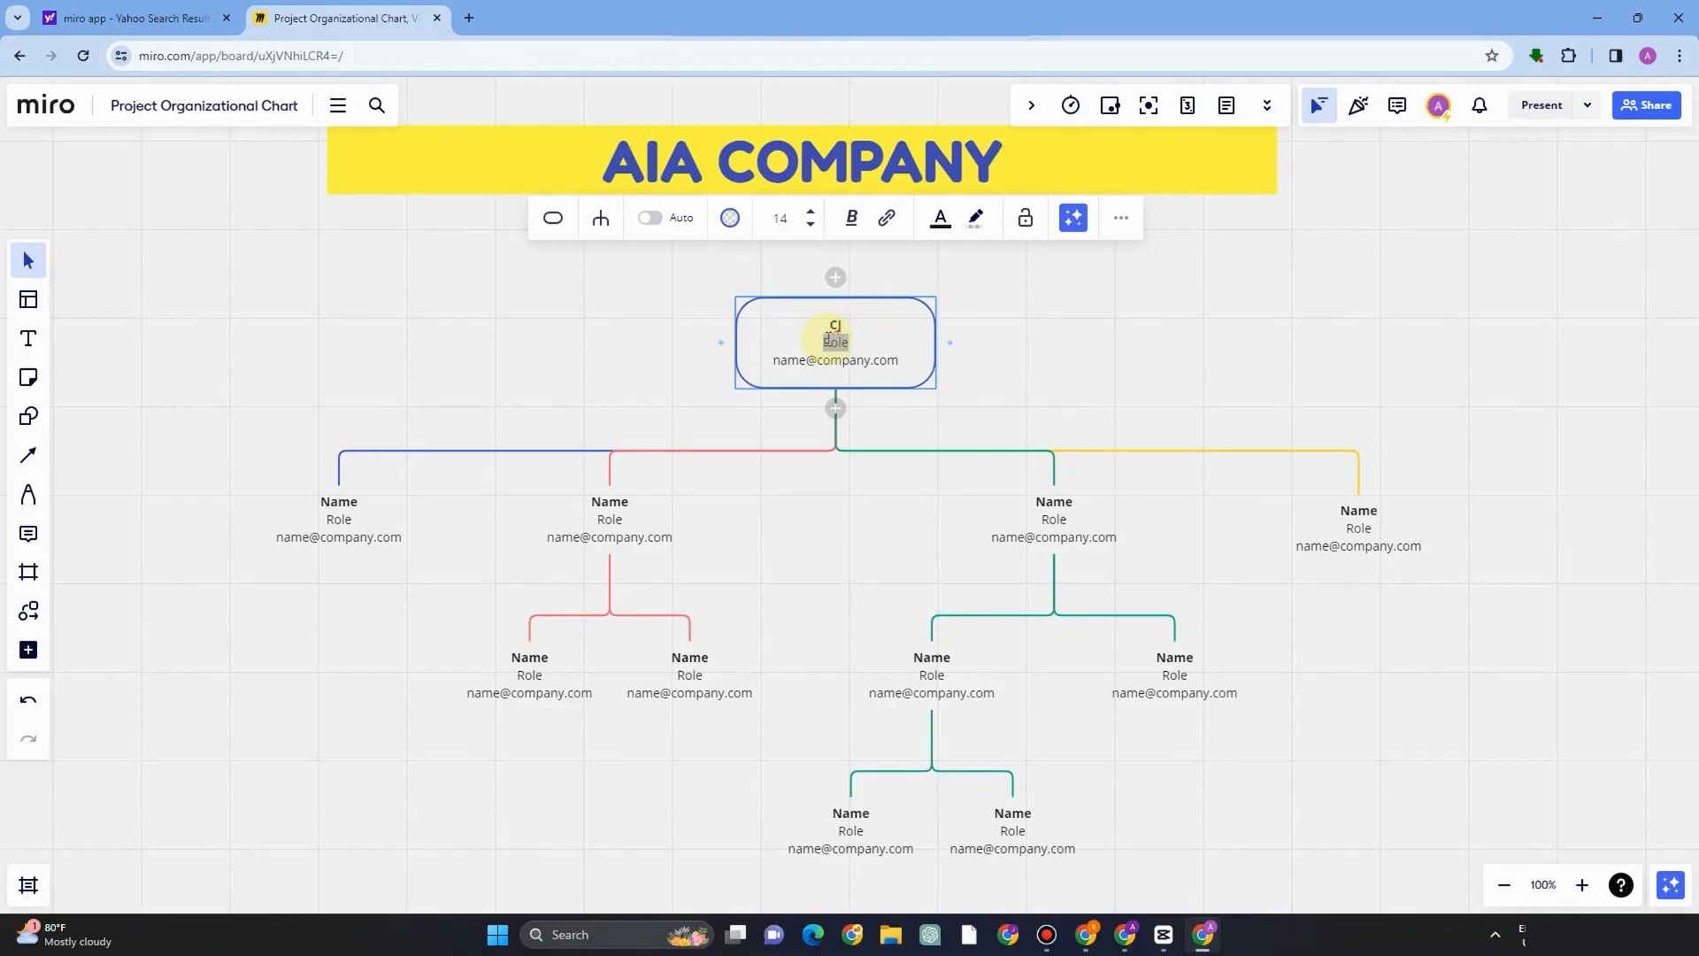
text(How To Use DocuSign tutorial for beginners)
key(ctrl+z)
text(Chief Executive Officer (CEO))
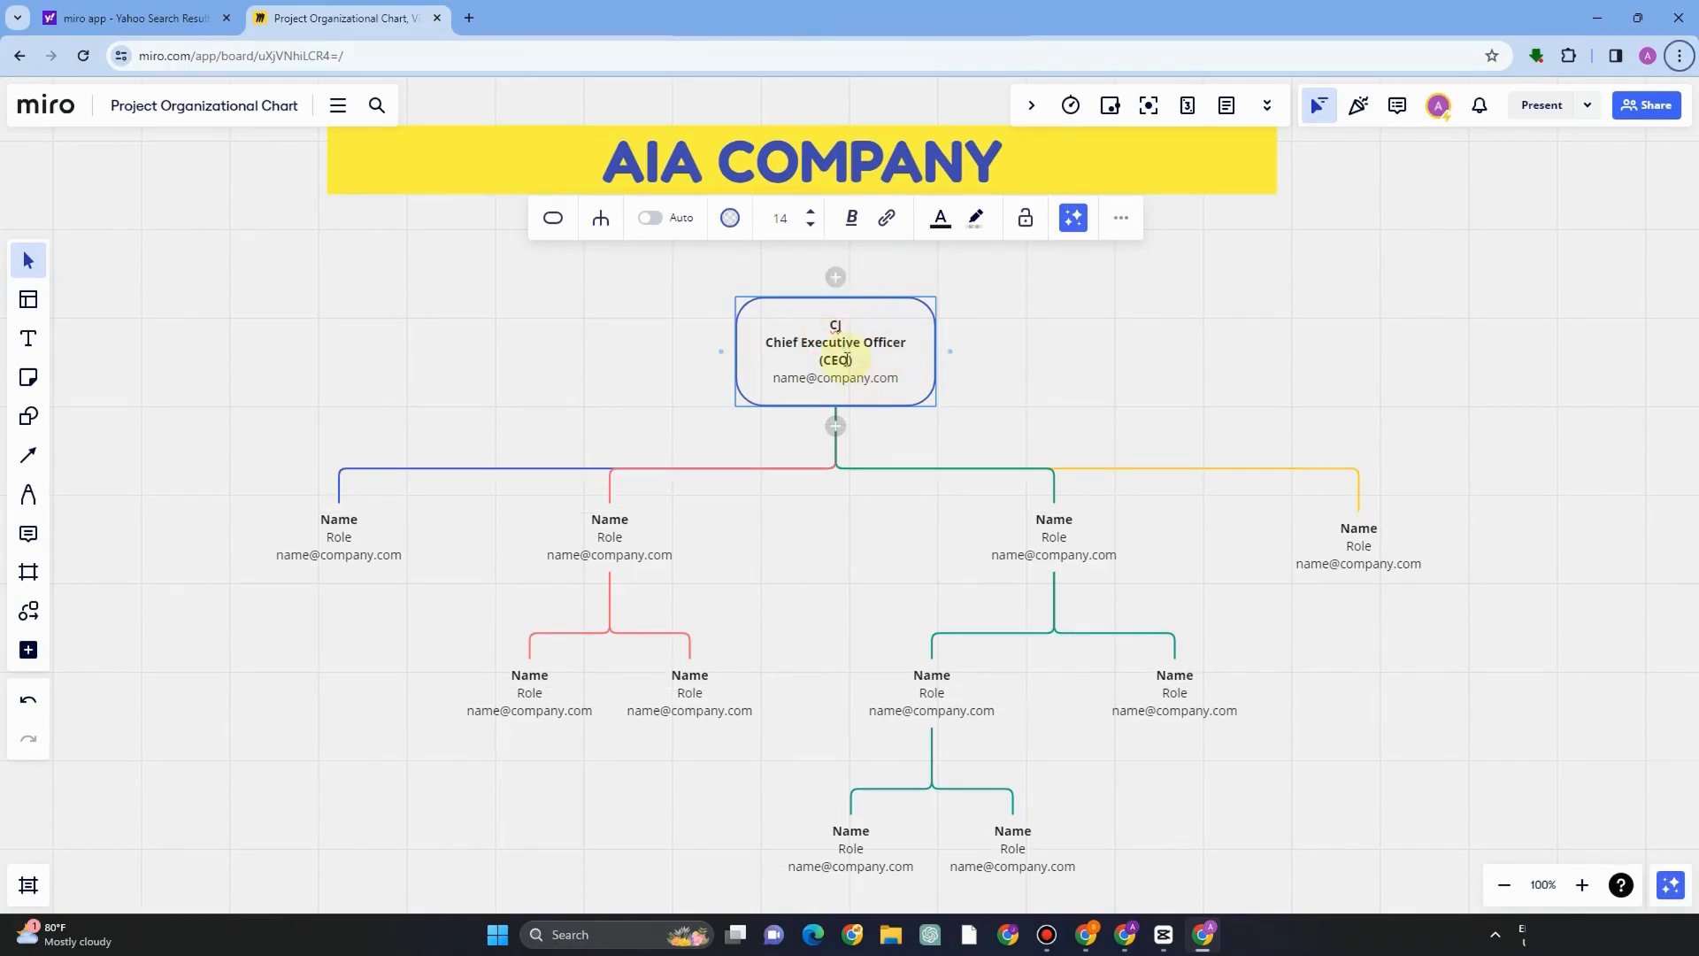
Replace the email line in the top chart box with AIA COMPANY.
drag(783, 381, 903, 377)
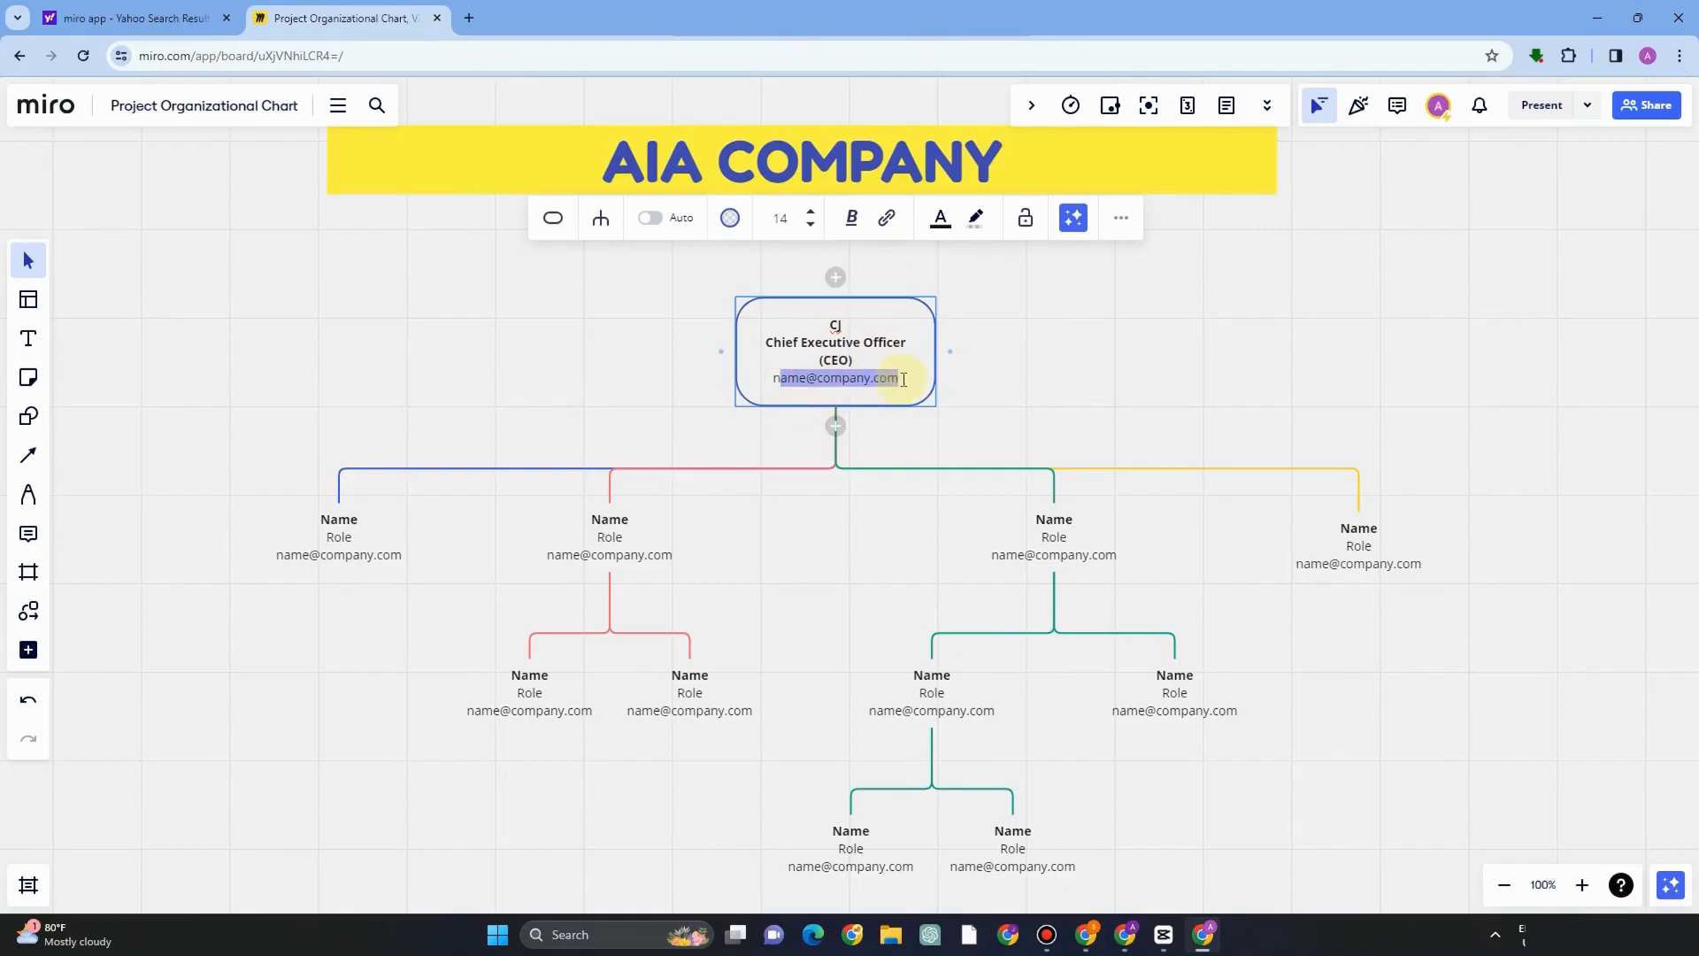
click(815, 377)
drag(776, 377, 888, 377)
text(A)
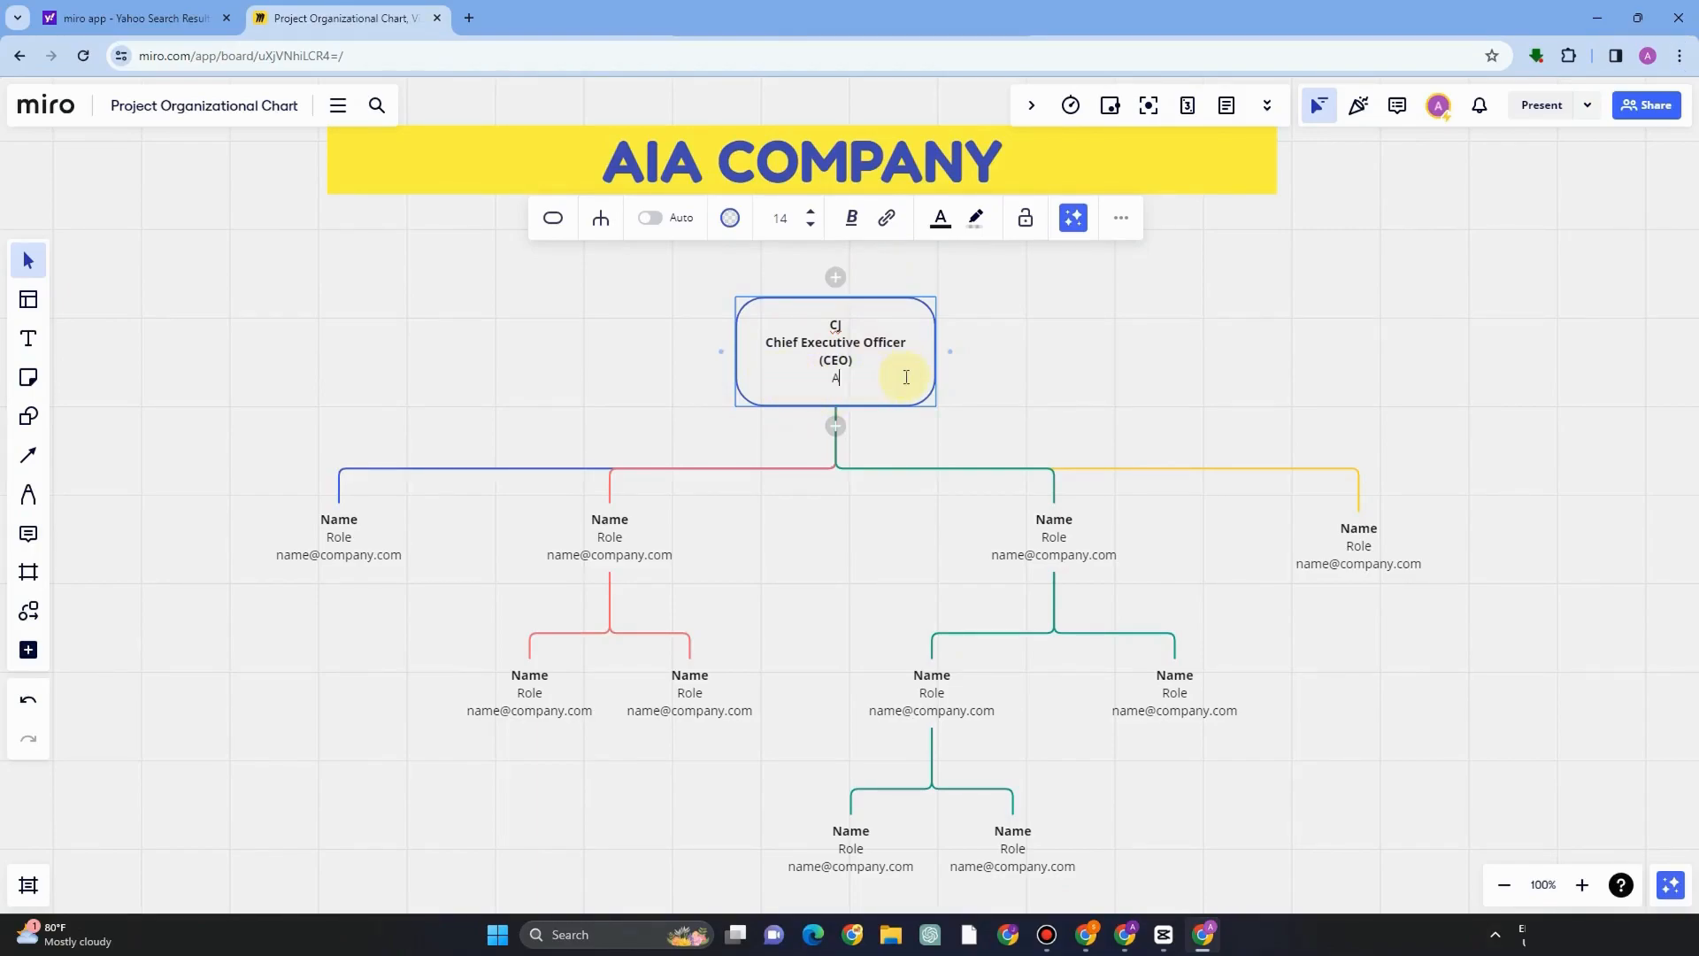
text(IA COMPANY)
Bold the role and company lines in the top chart box.
drag(768, 345, 878, 379)
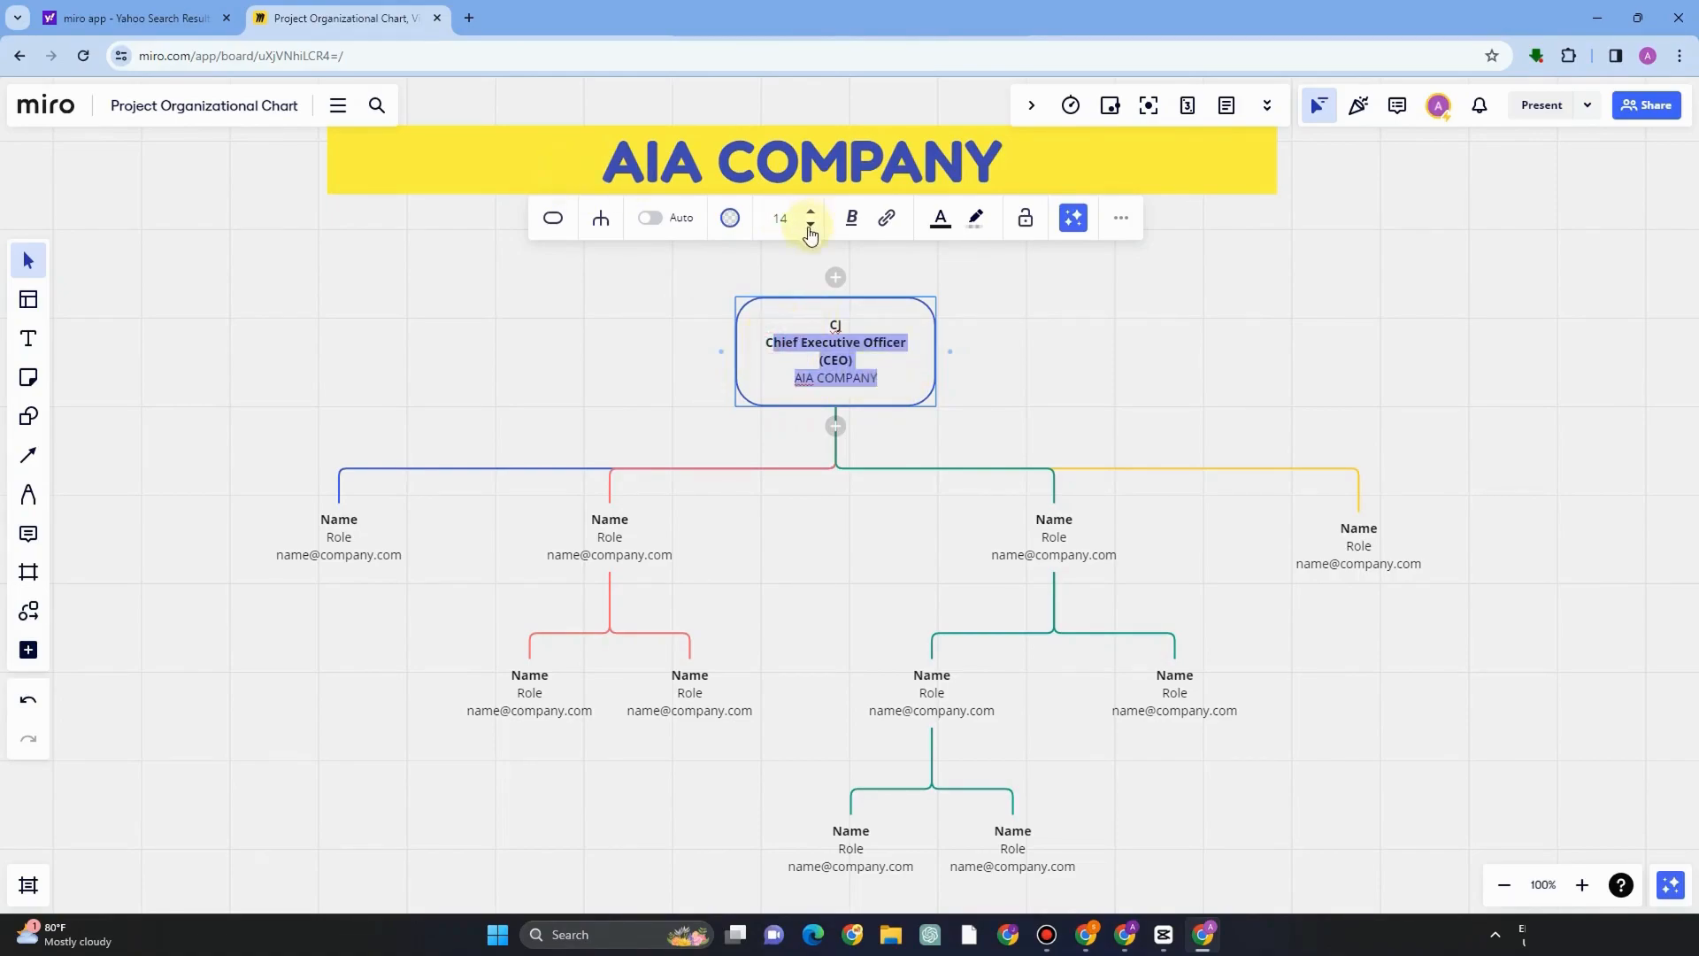
click(855, 223)
click(769, 343)
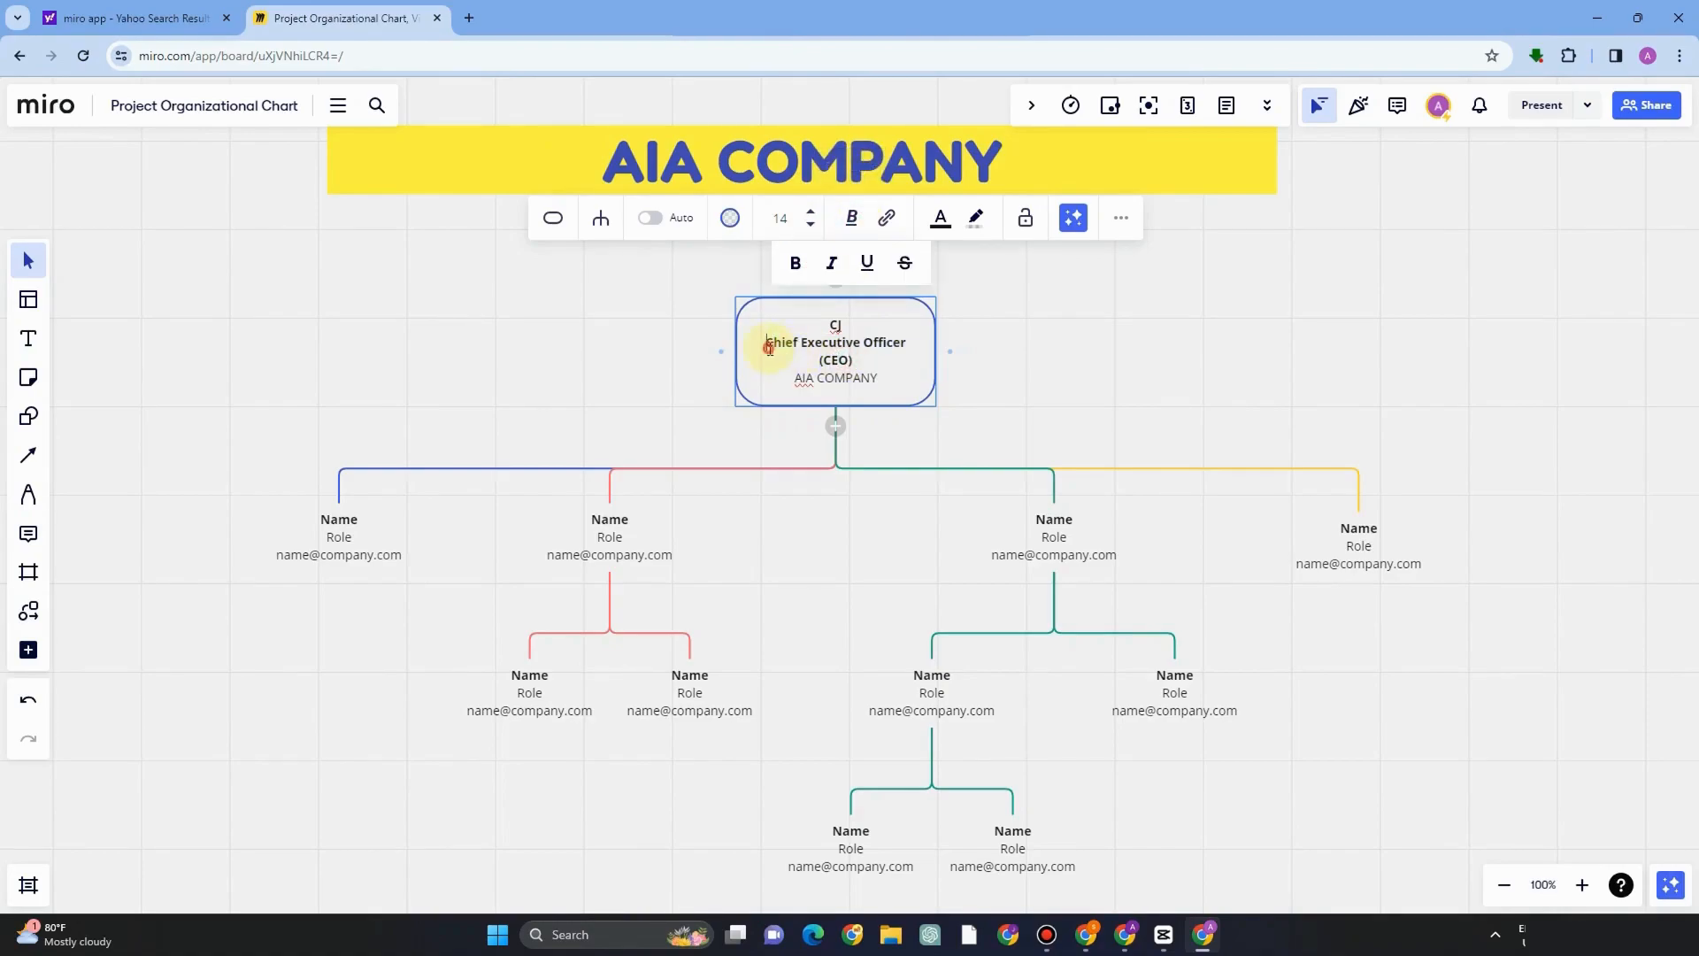
drag(849, 373, 879, 379)
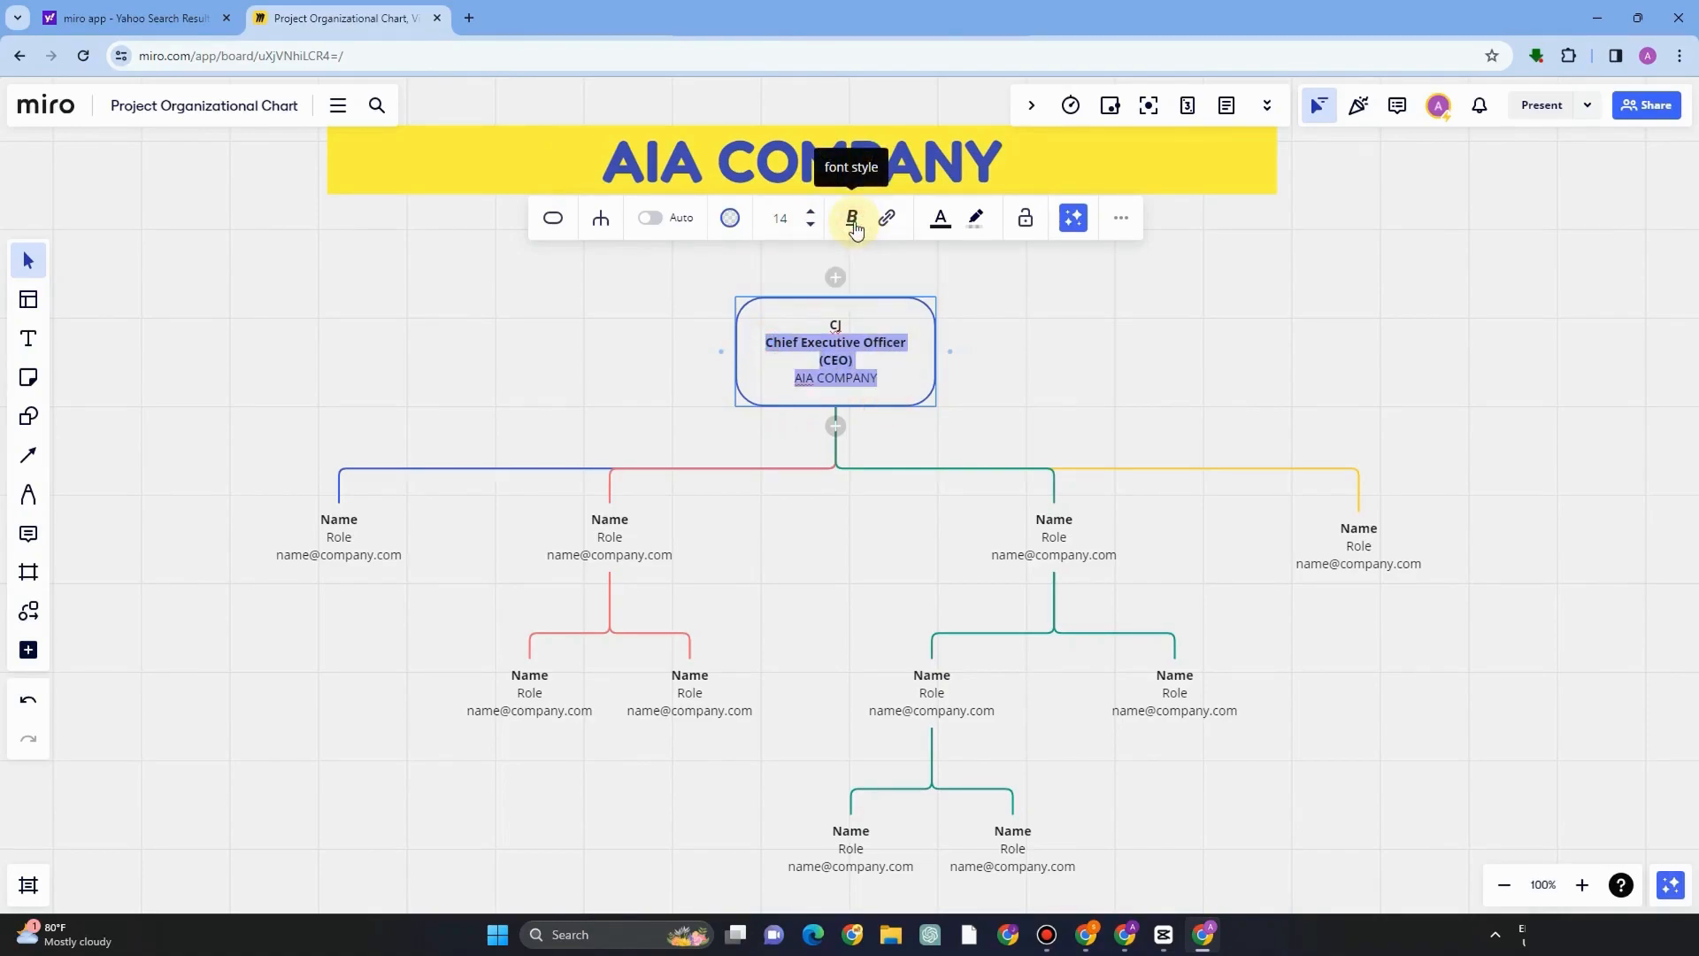
click(855, 225)
click(795, 263)
click(798, 260)
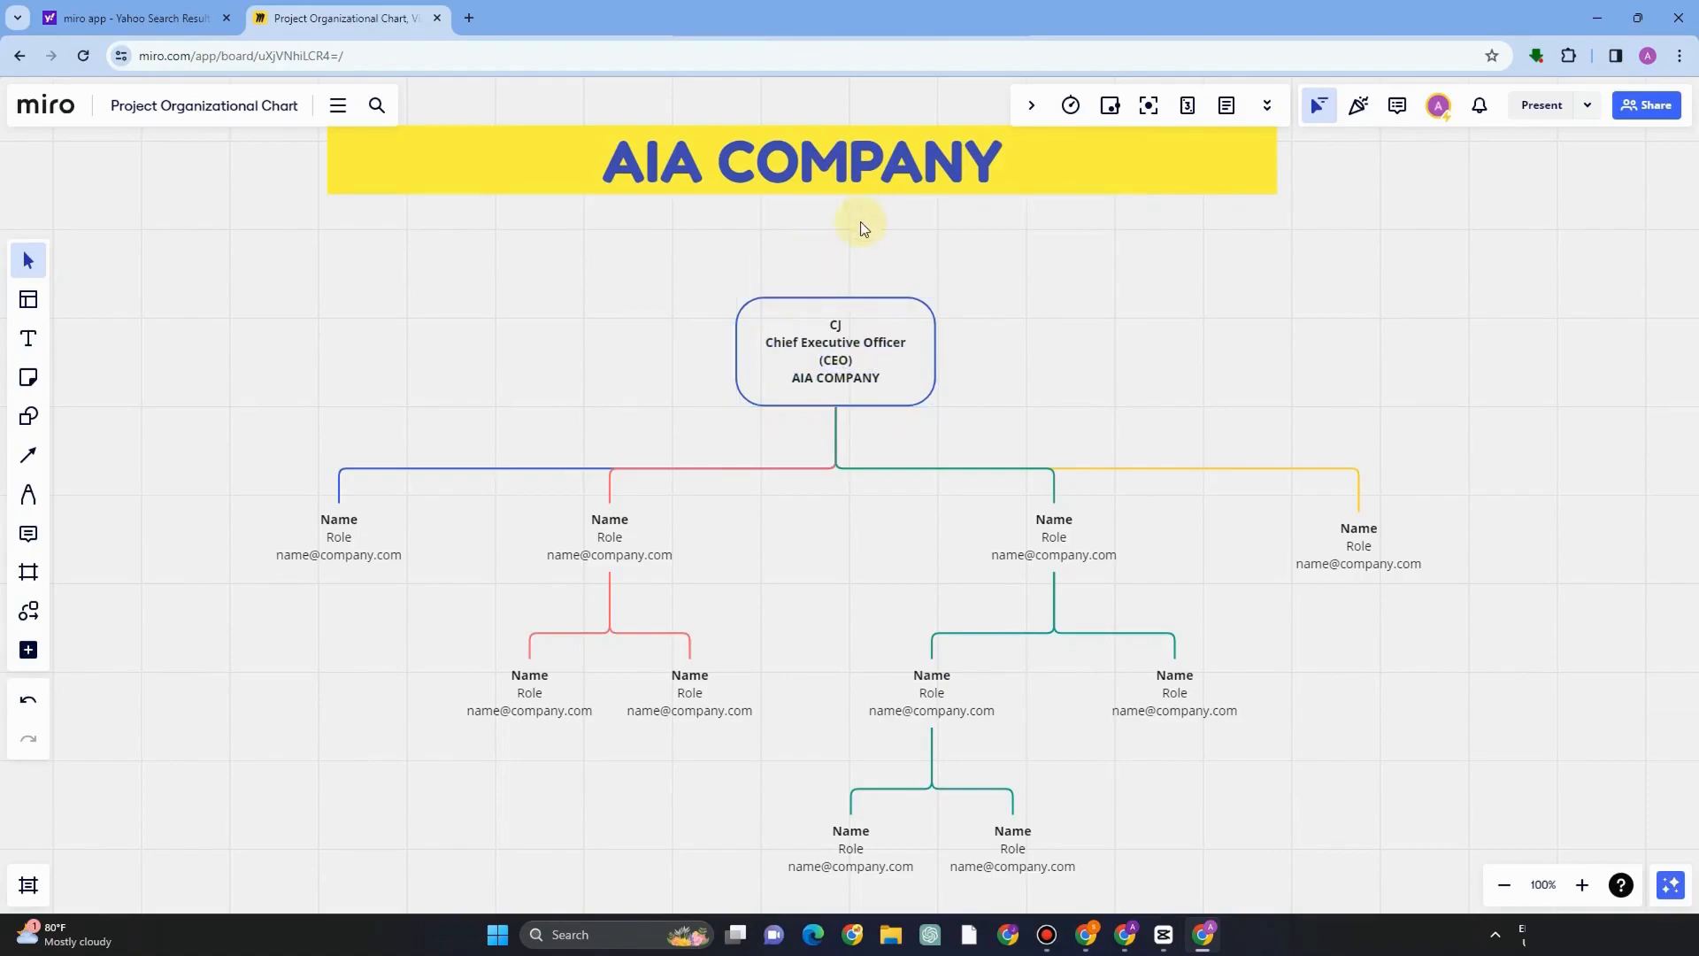
Remove the bold from the role and company lines in the top box and italicize them.
click(822, 357)
click(773, 343)
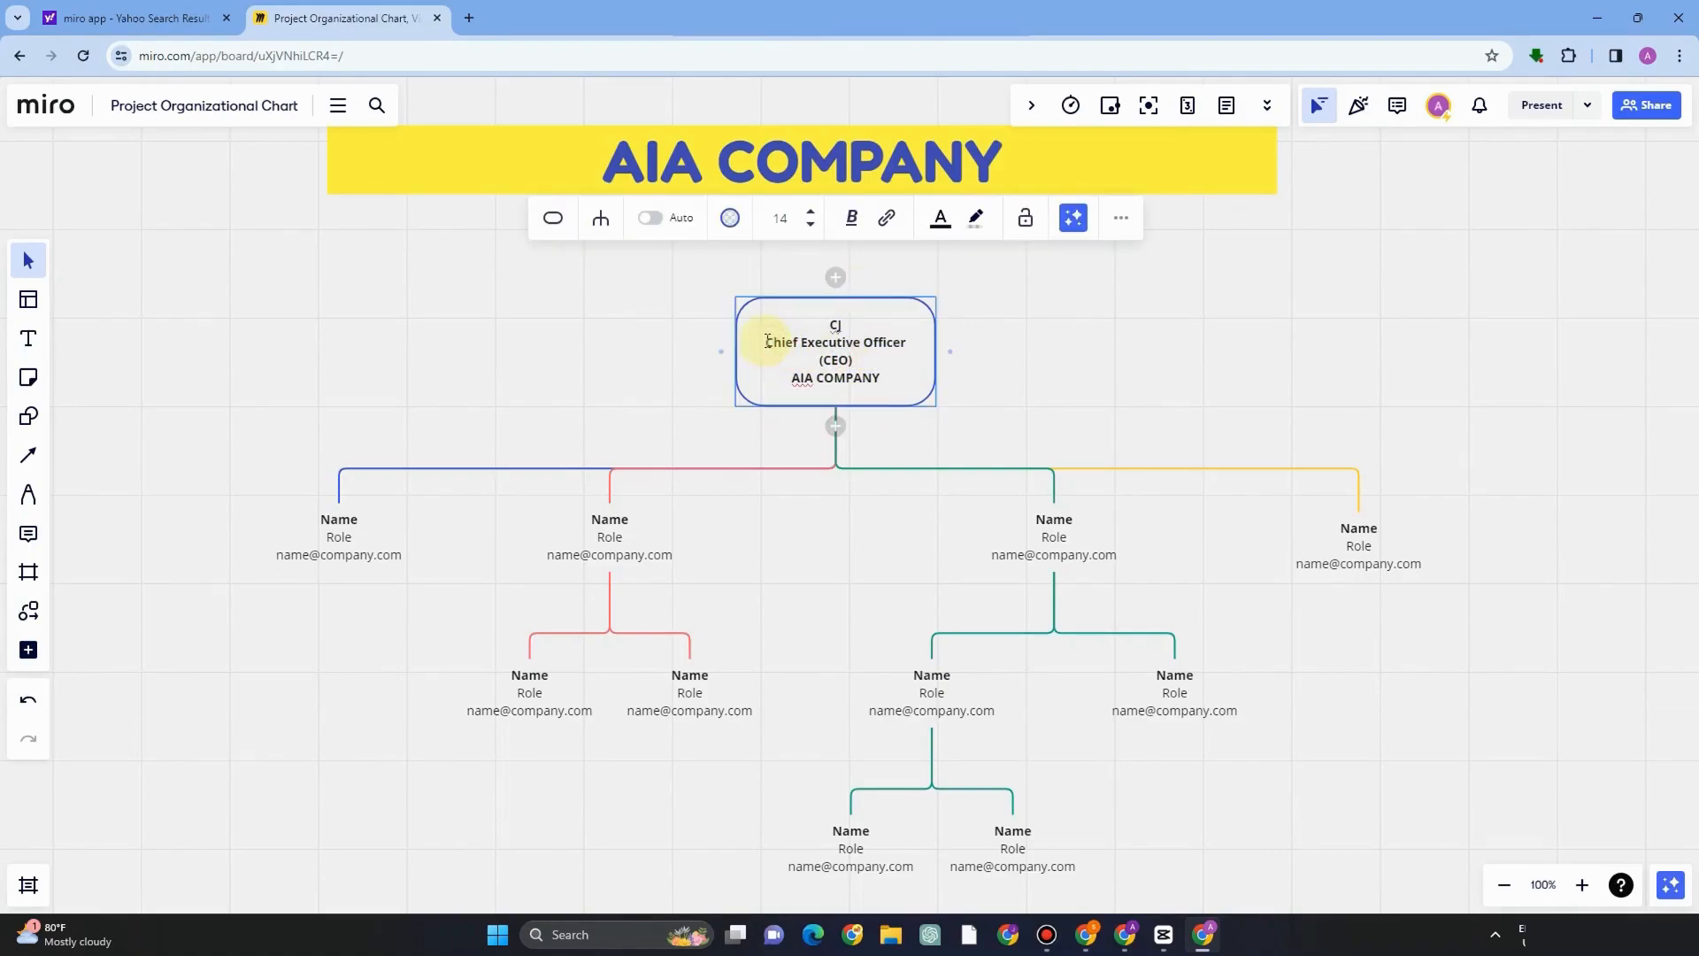
drag(767, 342, 883, 378)
click(851, 217)
click(797, 263)
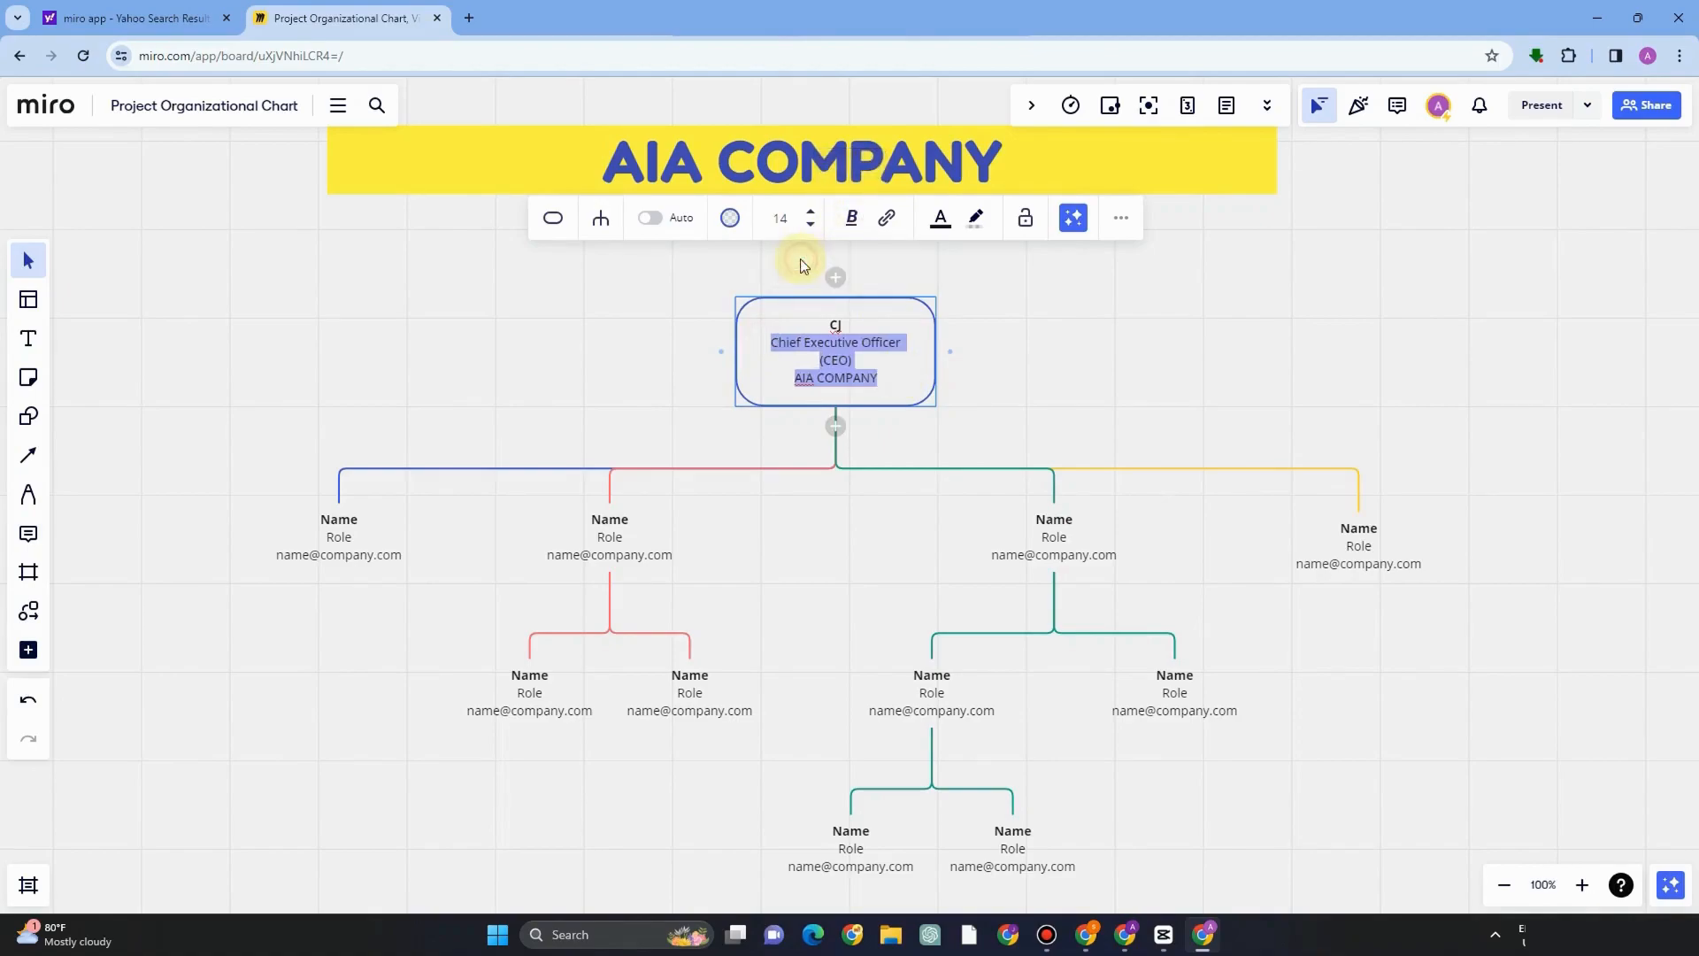
click(851, 218)
click(832, 263)
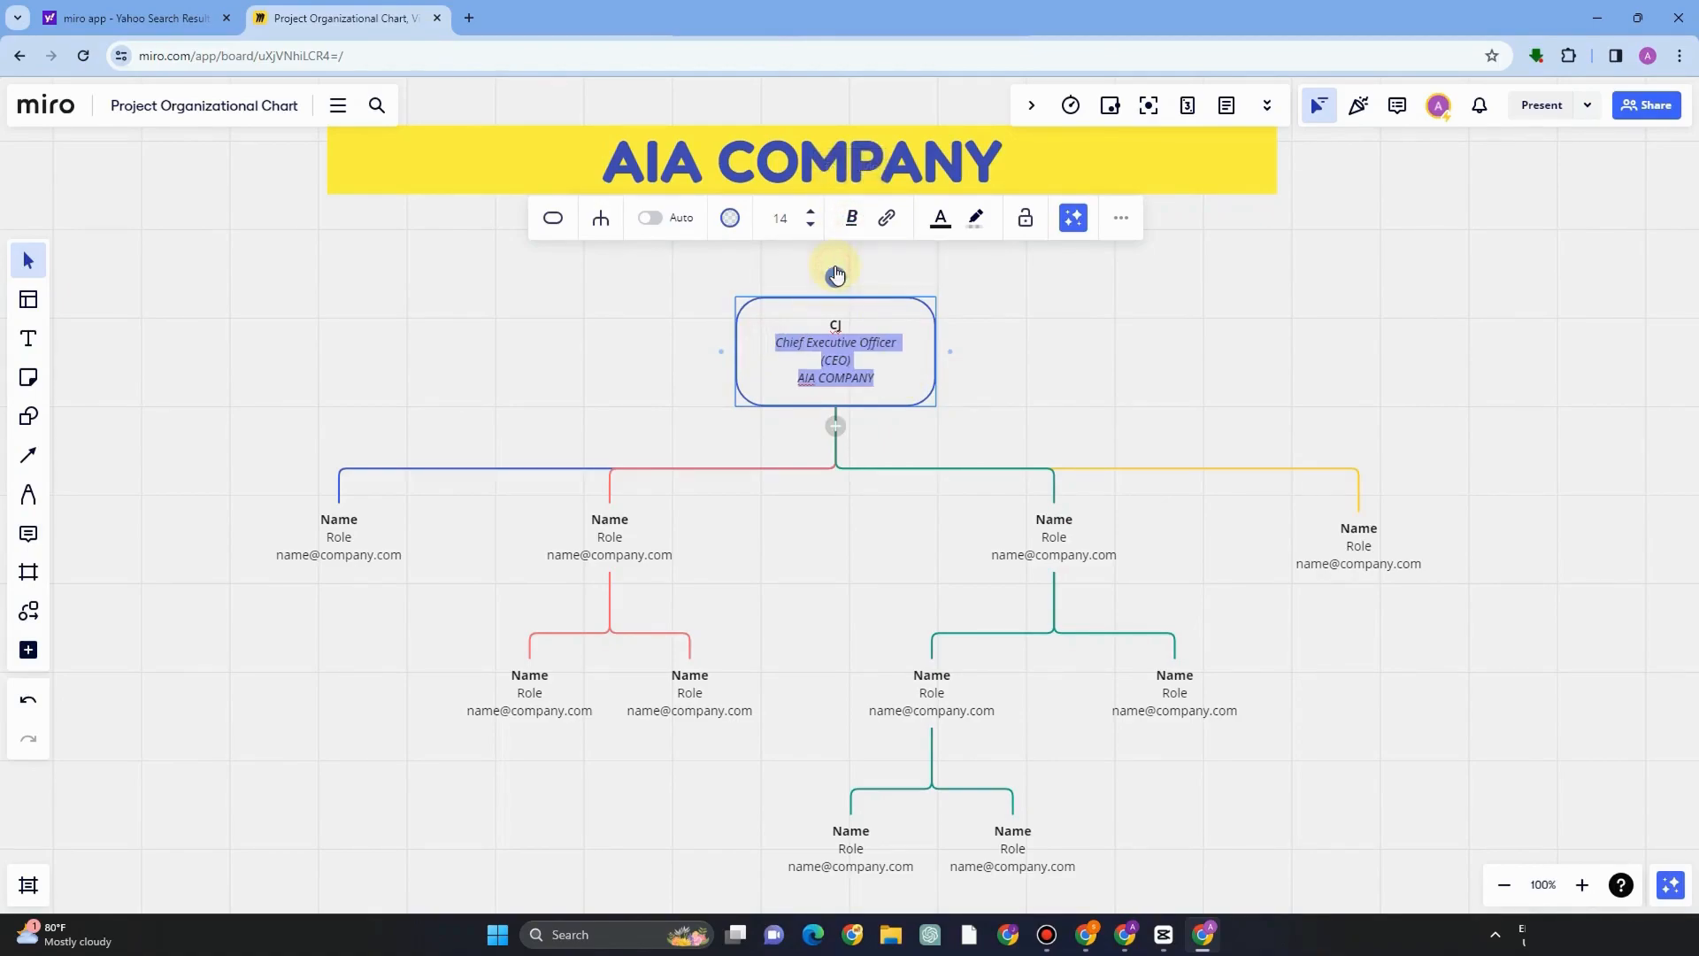
click(874, 395)
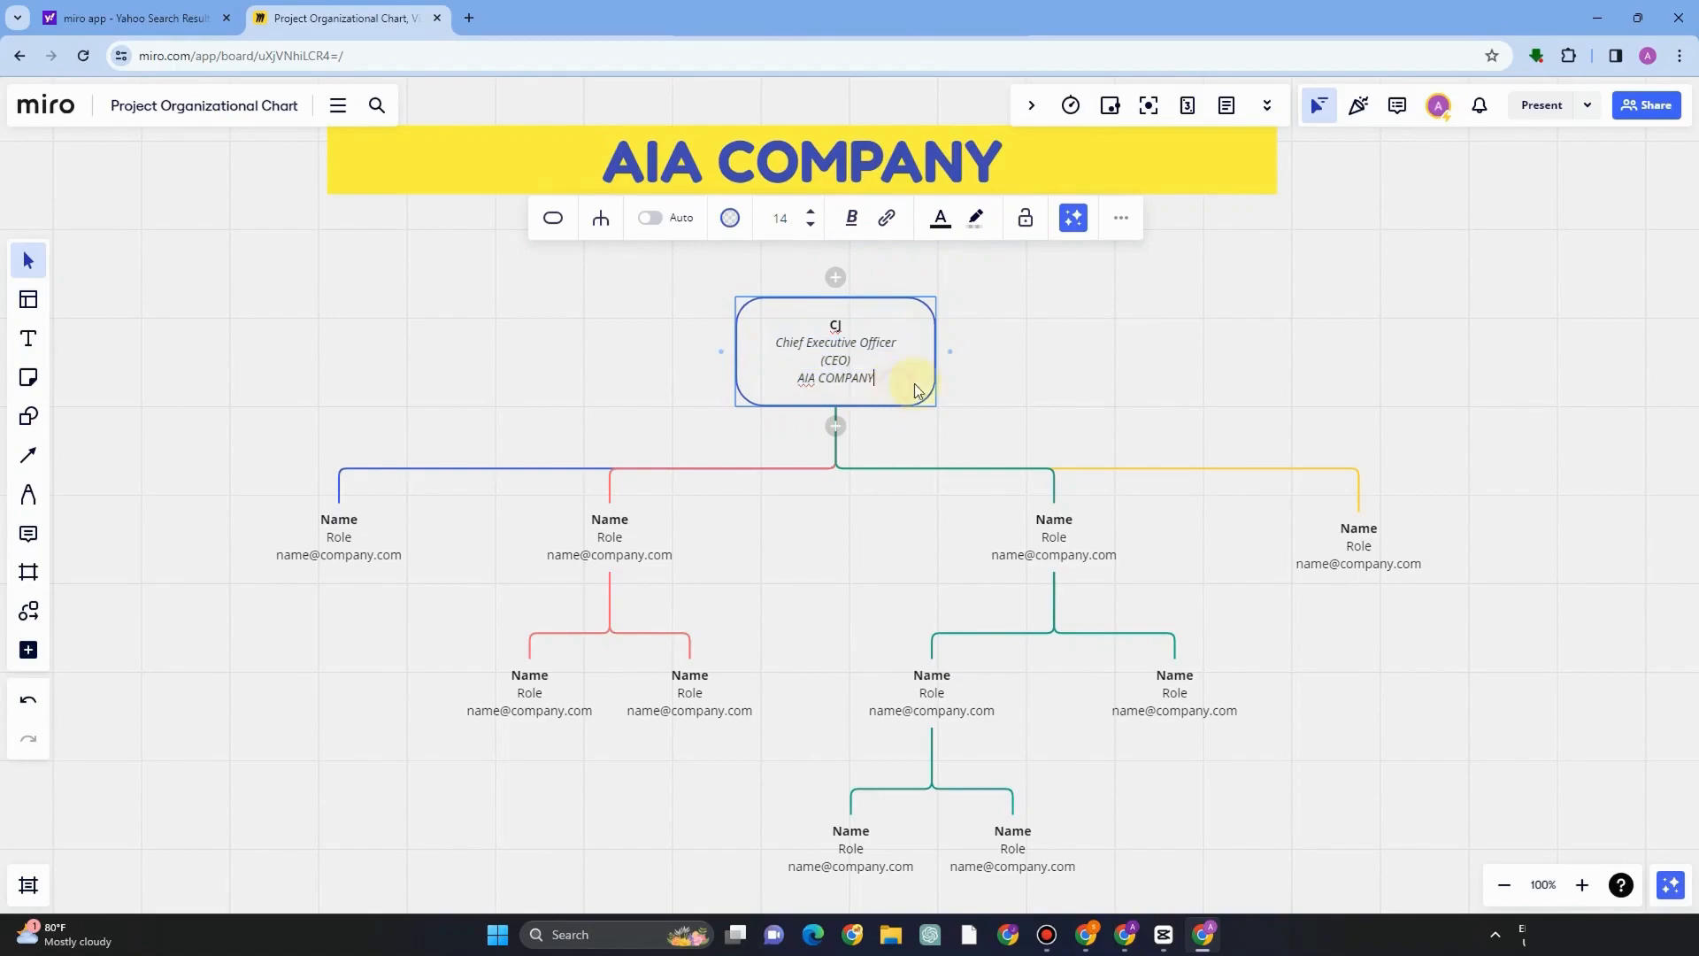
In the first second-level box, enter the person's name and Chief Operating Officer (COO) as the role.
click(1121, 218)
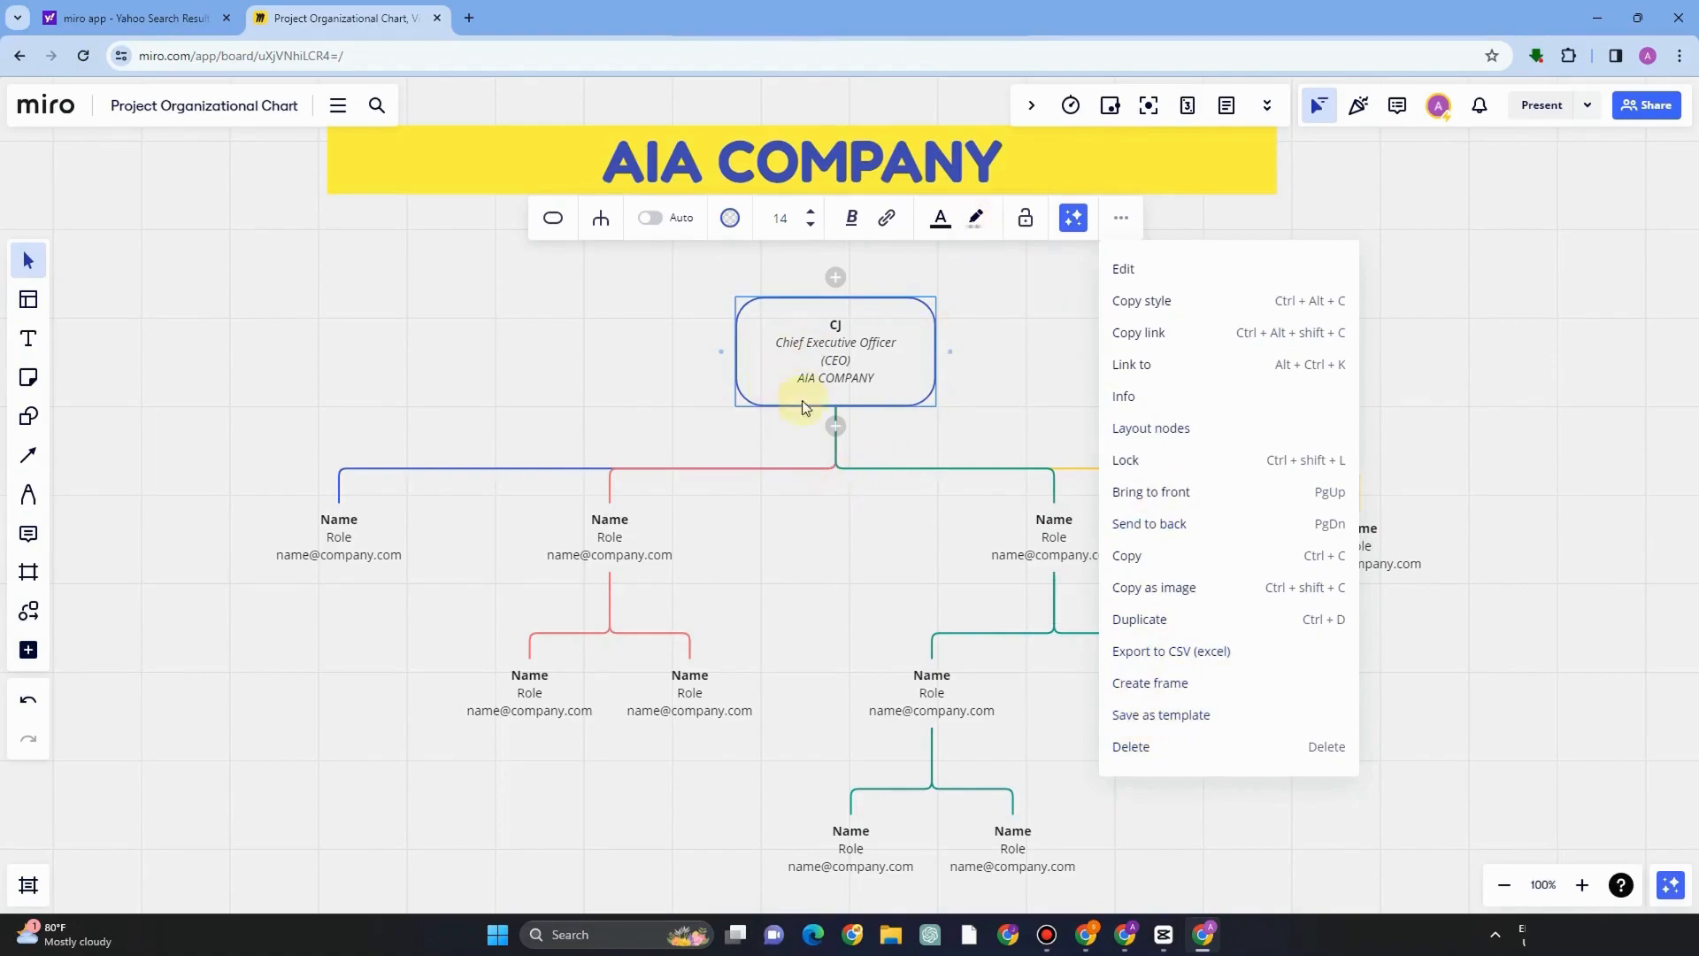
click(336, 526)
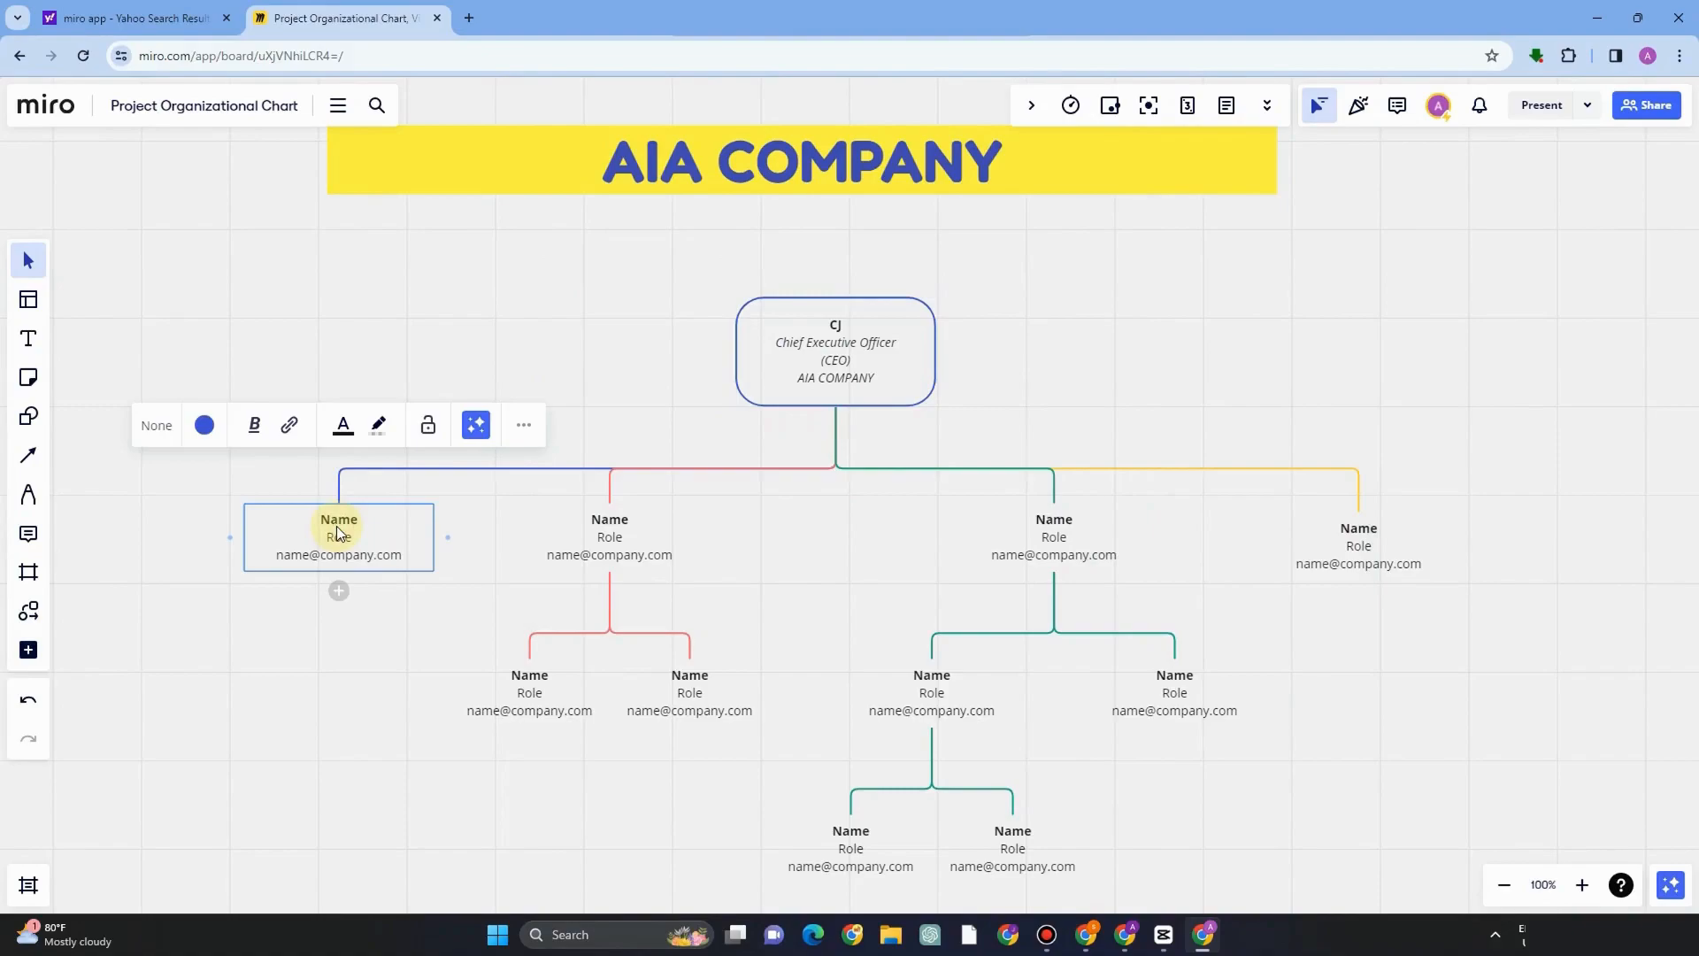
double_click(343, 519)
text(En DEE)
double_click(333, 538)
text(Chief Operating Officer (COO))
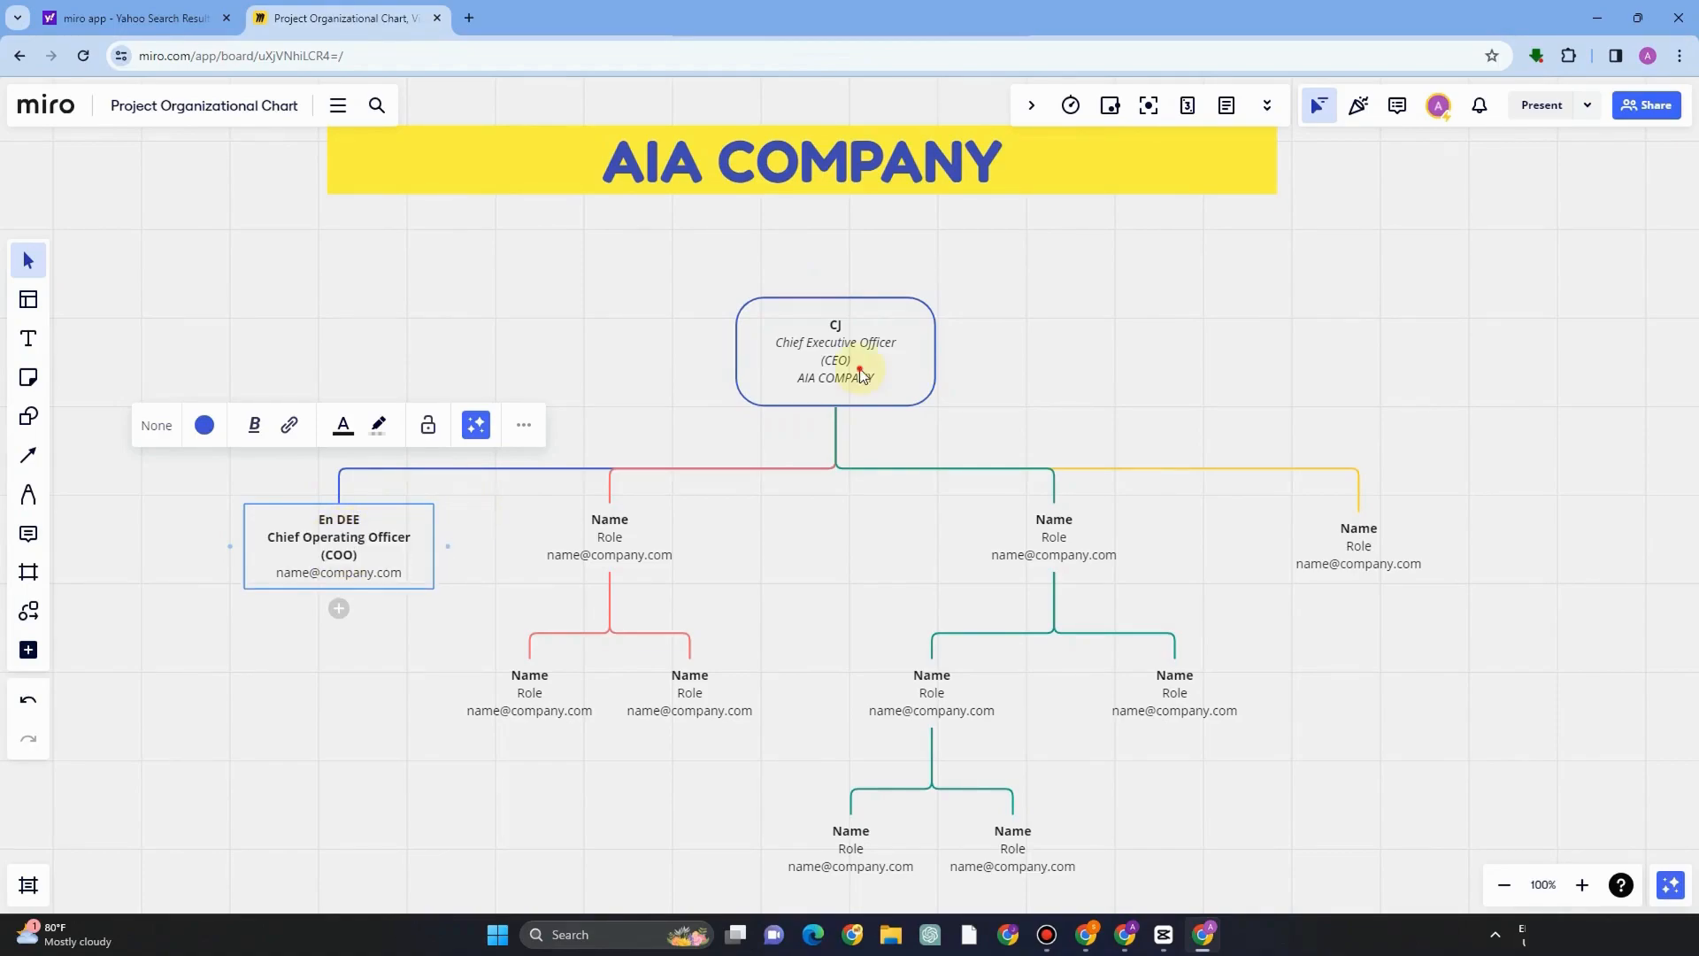
Copy the AIA COMPANY line from the CEO box into the COO box in place of its email.
mouse_move(861, 375)
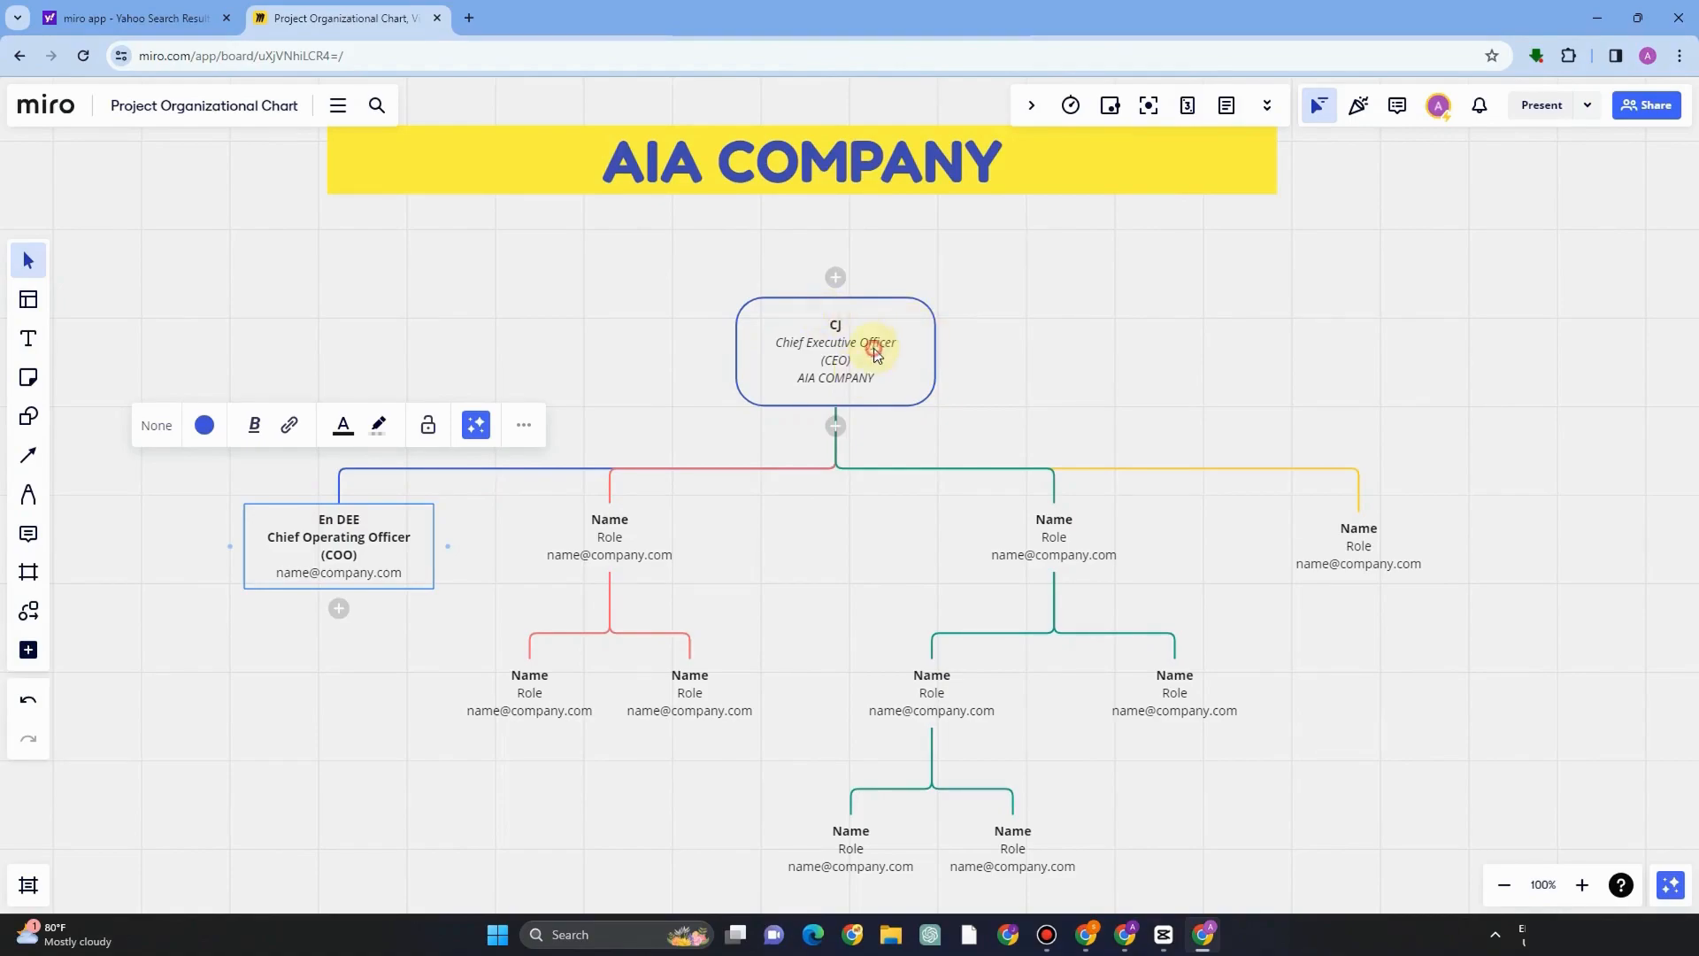
click(529, 255)
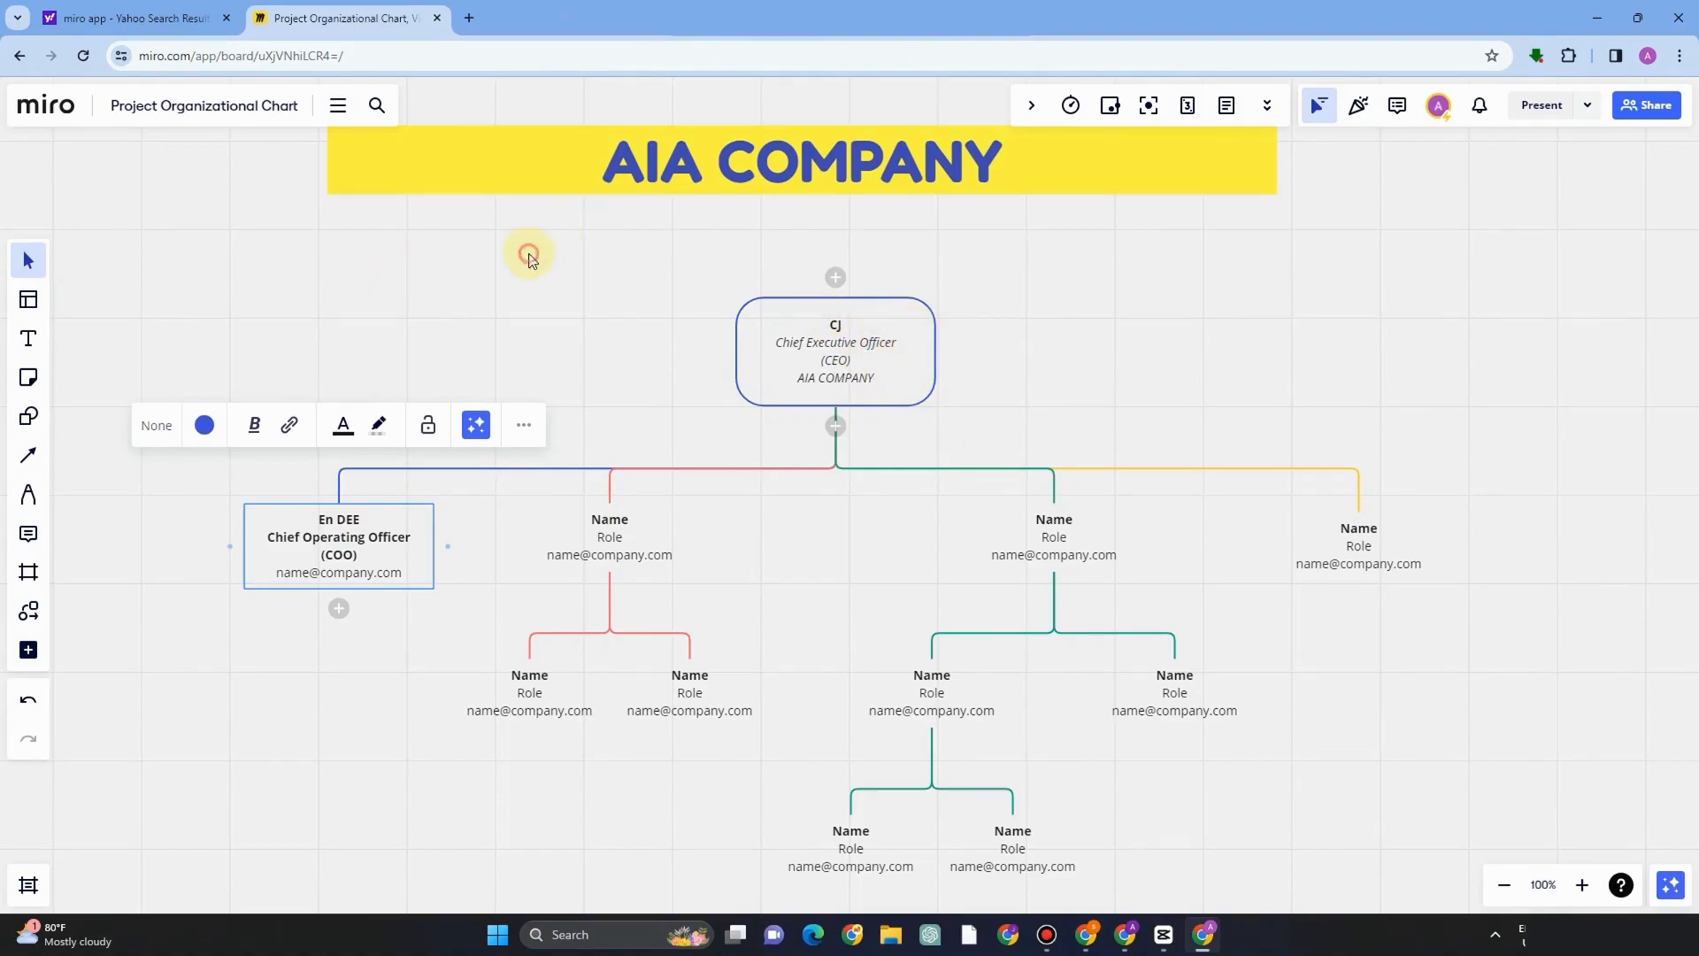
drag(342, 567, 476, 444)
double_click(862, 340)
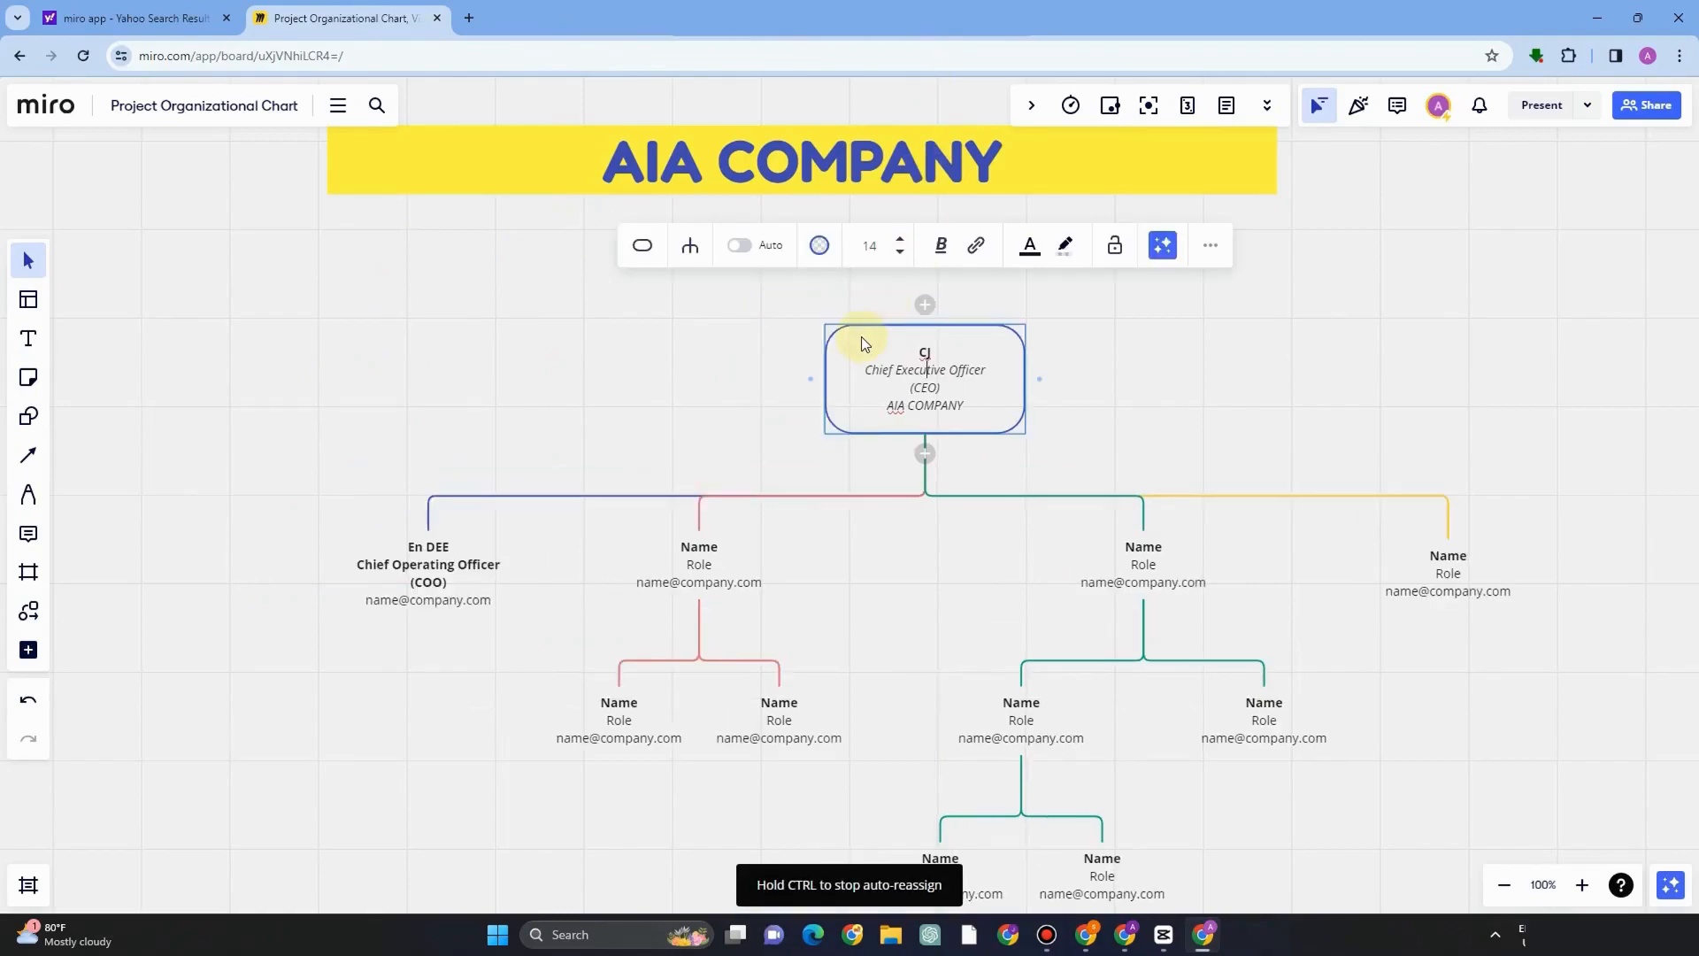
triple_click(963, 408)
key(ctrl+c)
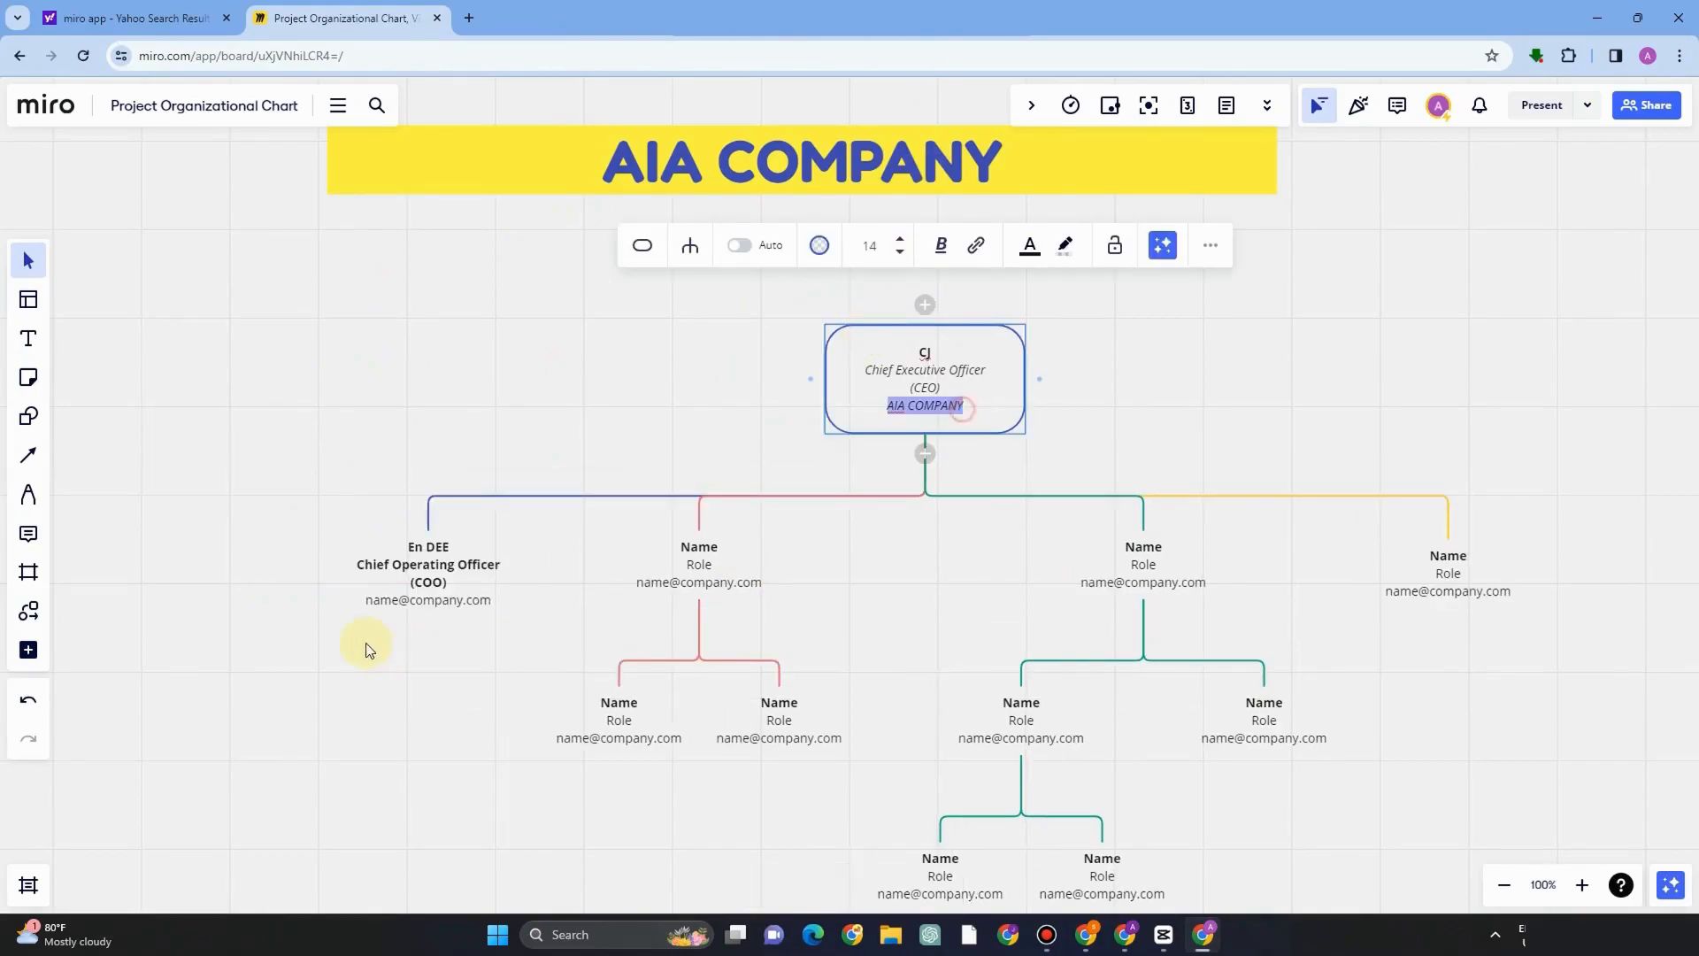
click(370, 602)
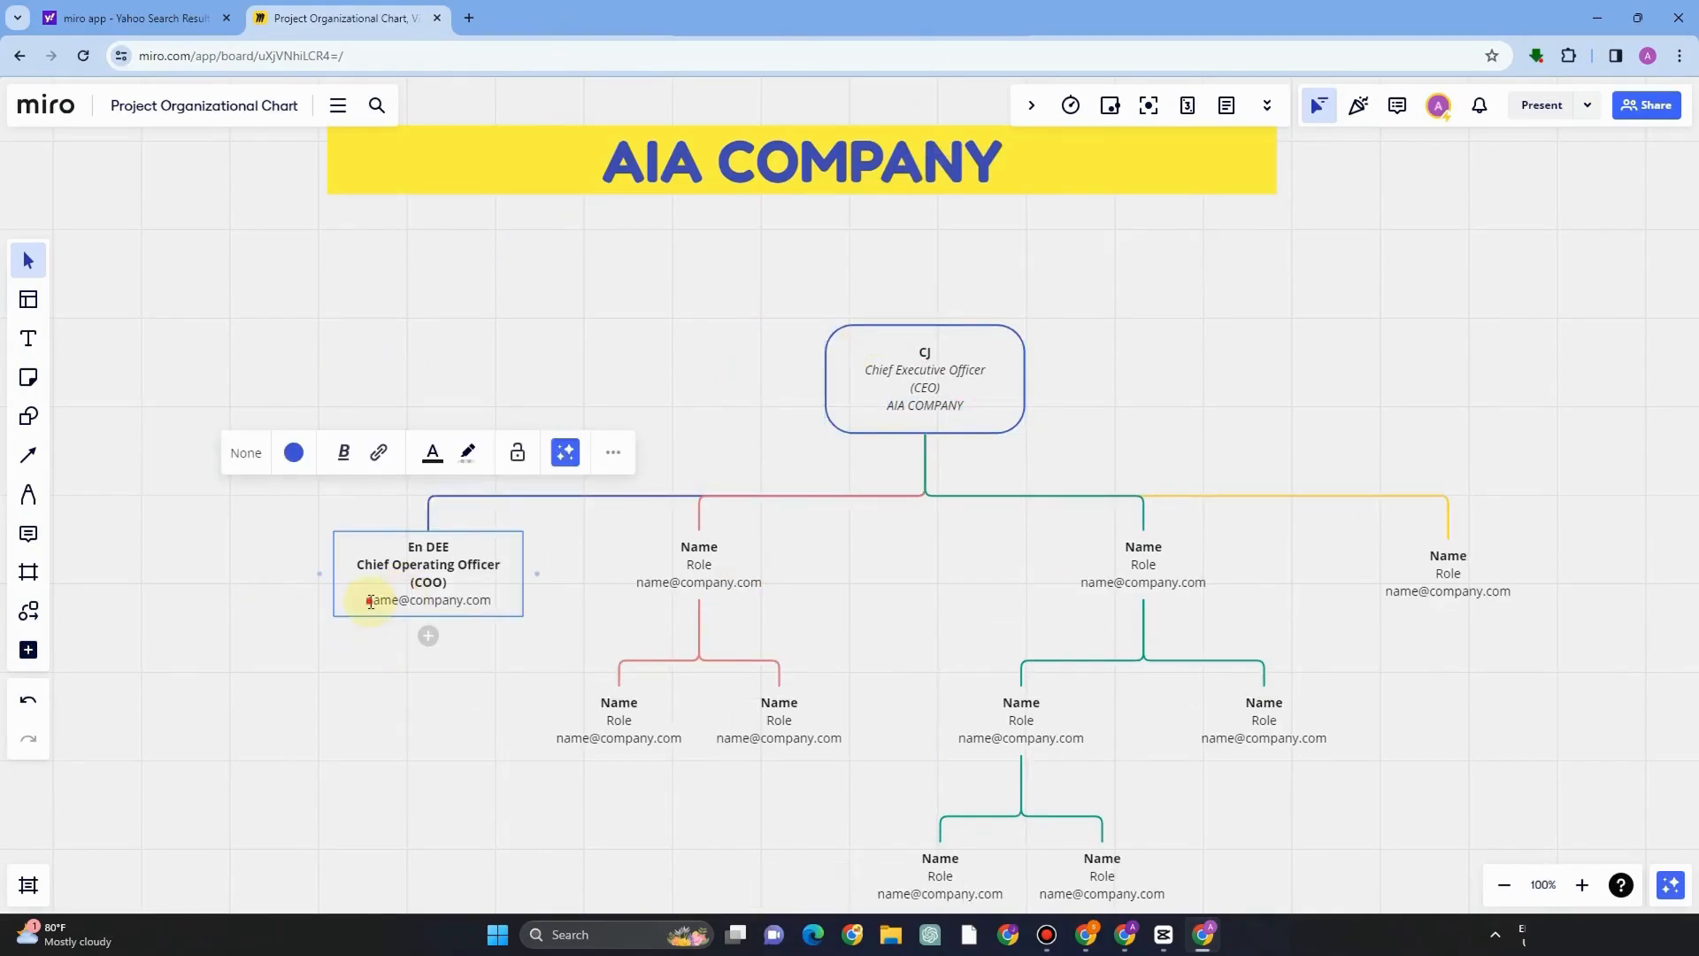
triple_click(370, 602)
key(ctrl+v)
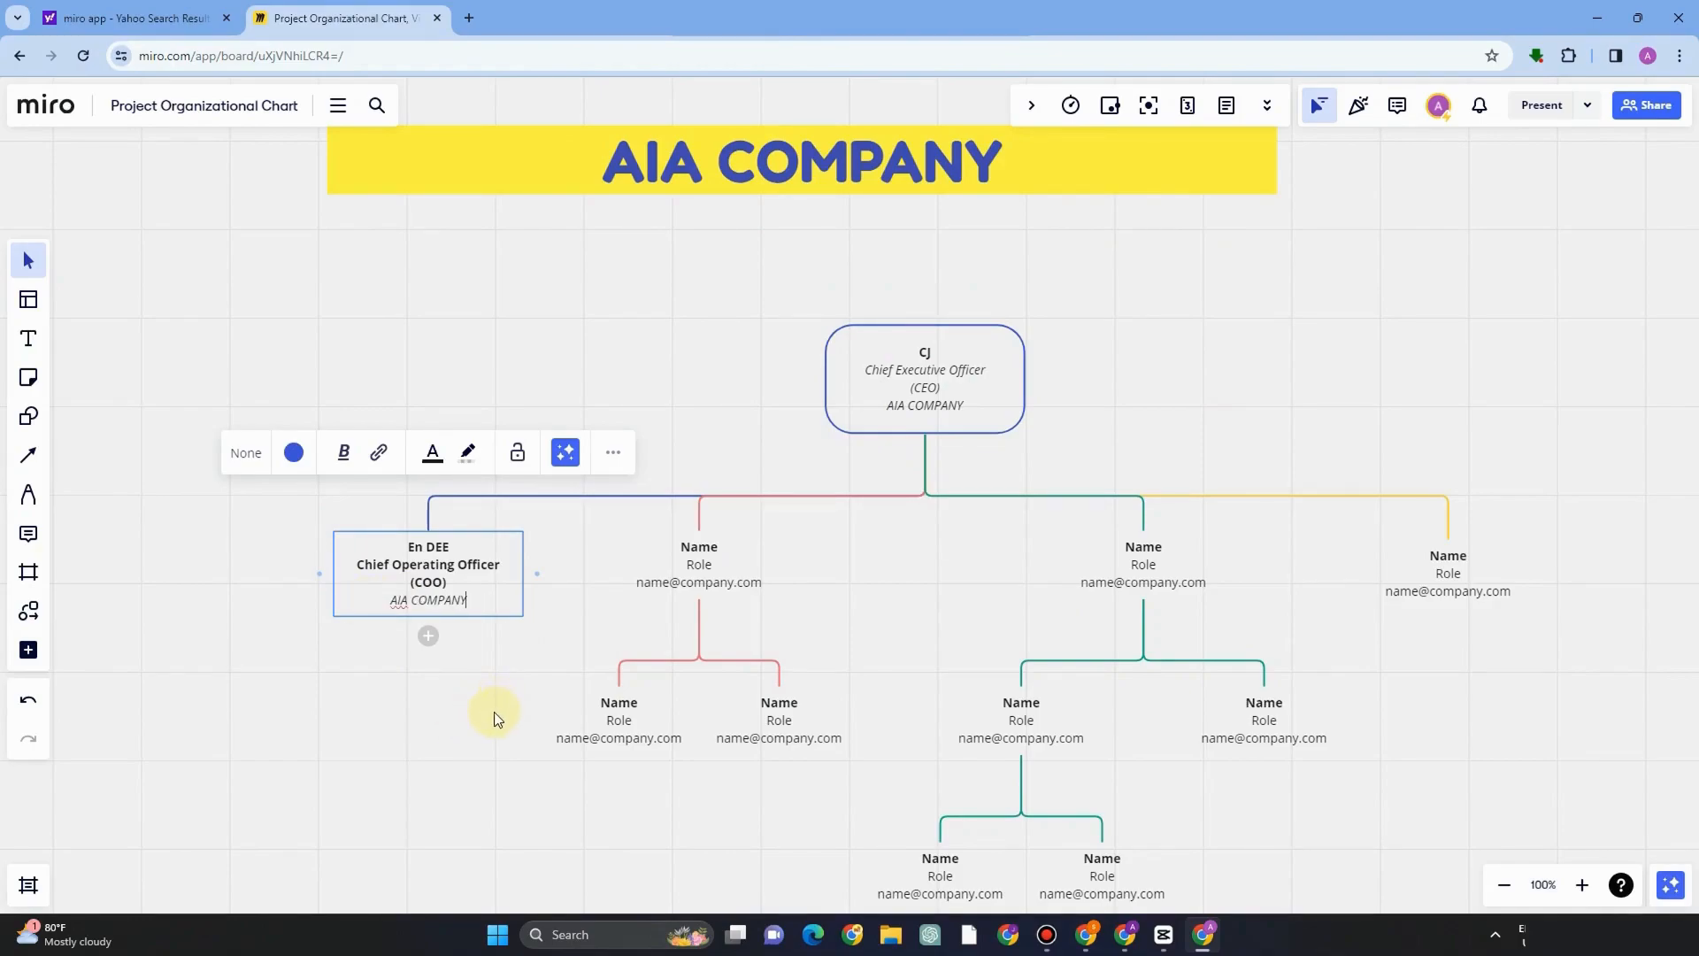
Set the COO node's connector color to yellow.
click(293, 455)
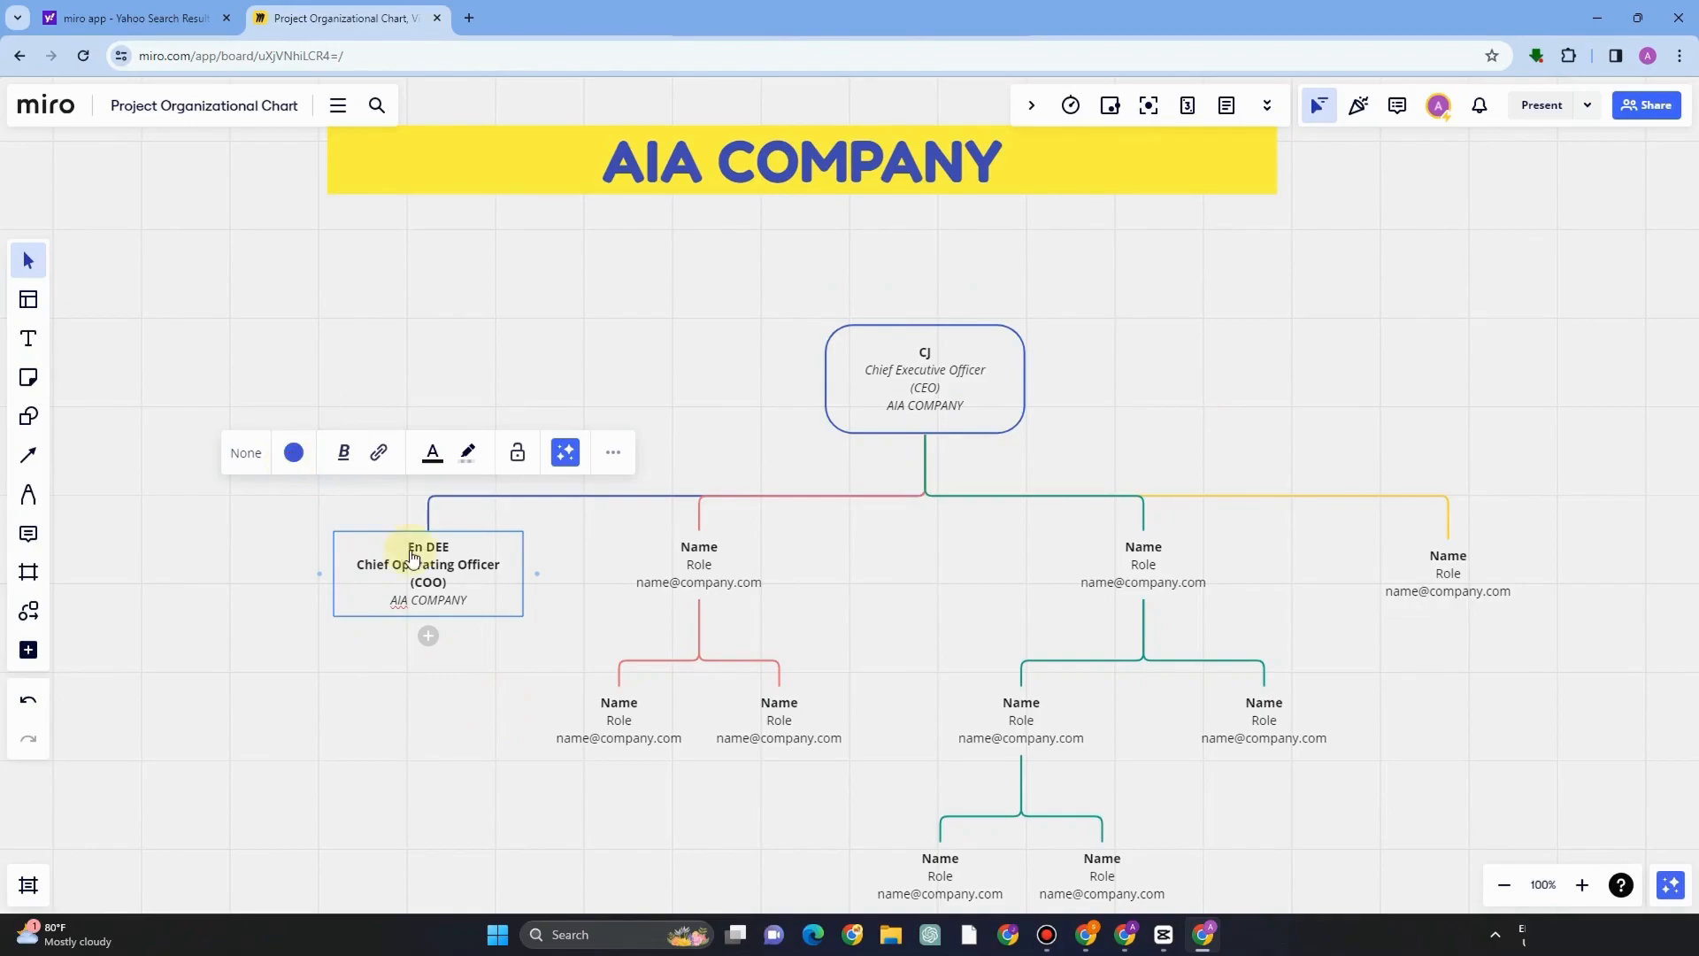
drag(418, 547, 491, 545)
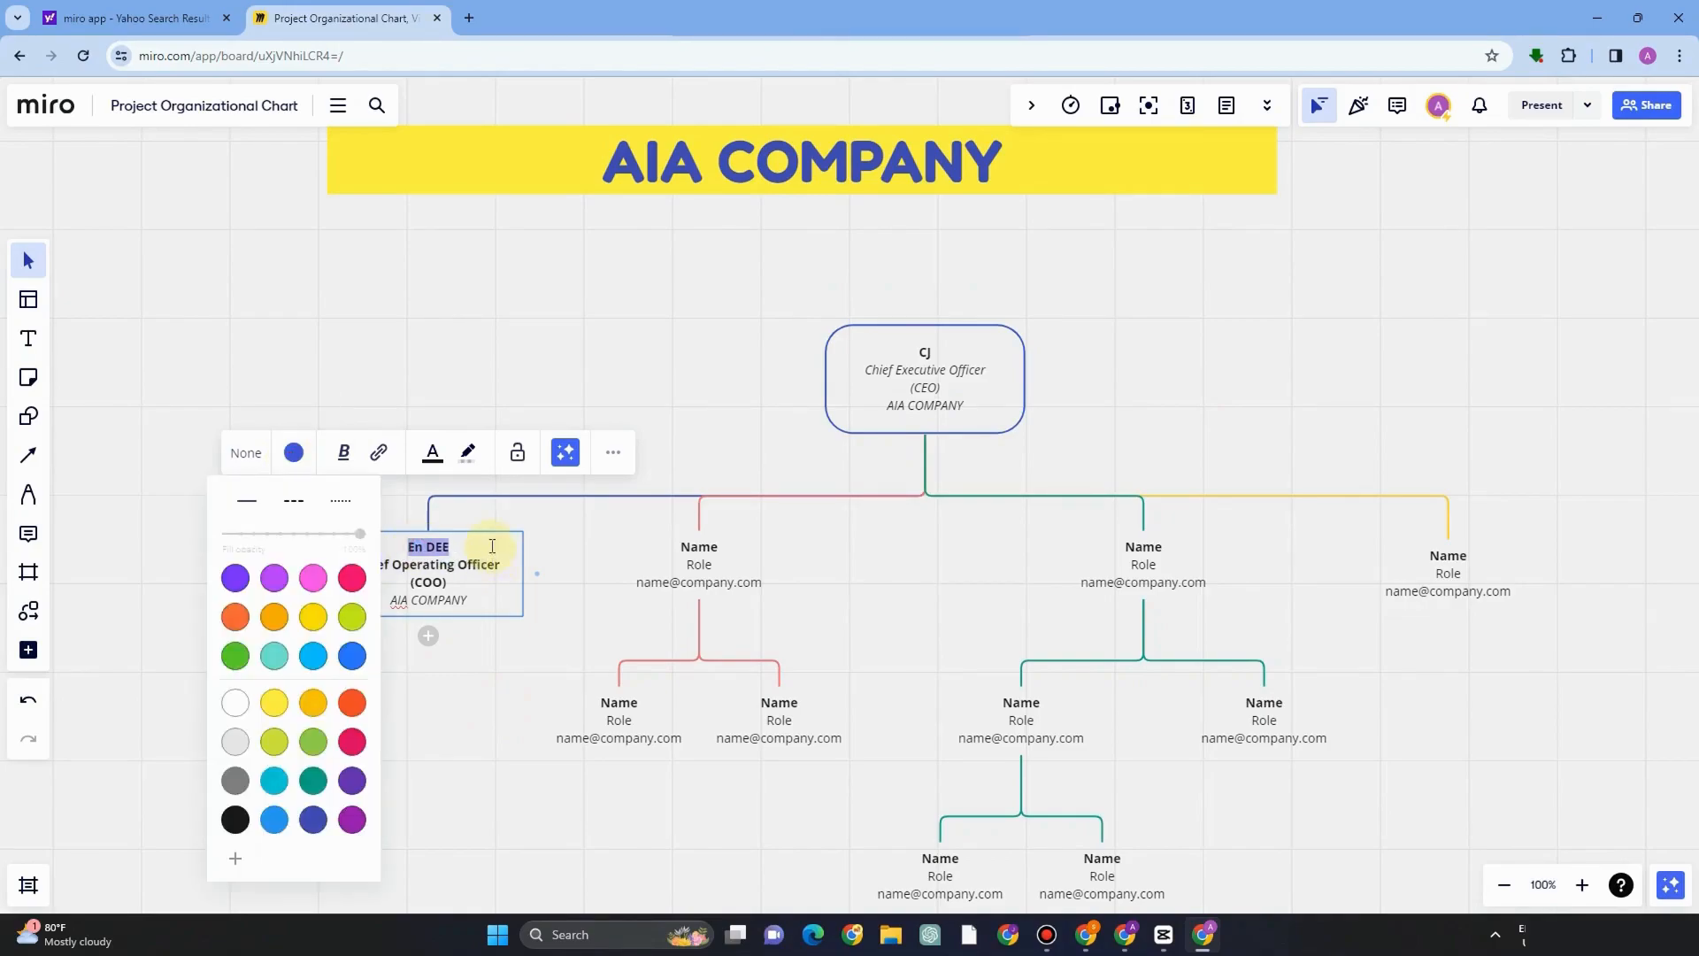
click(316, 619)
click(433, 581)
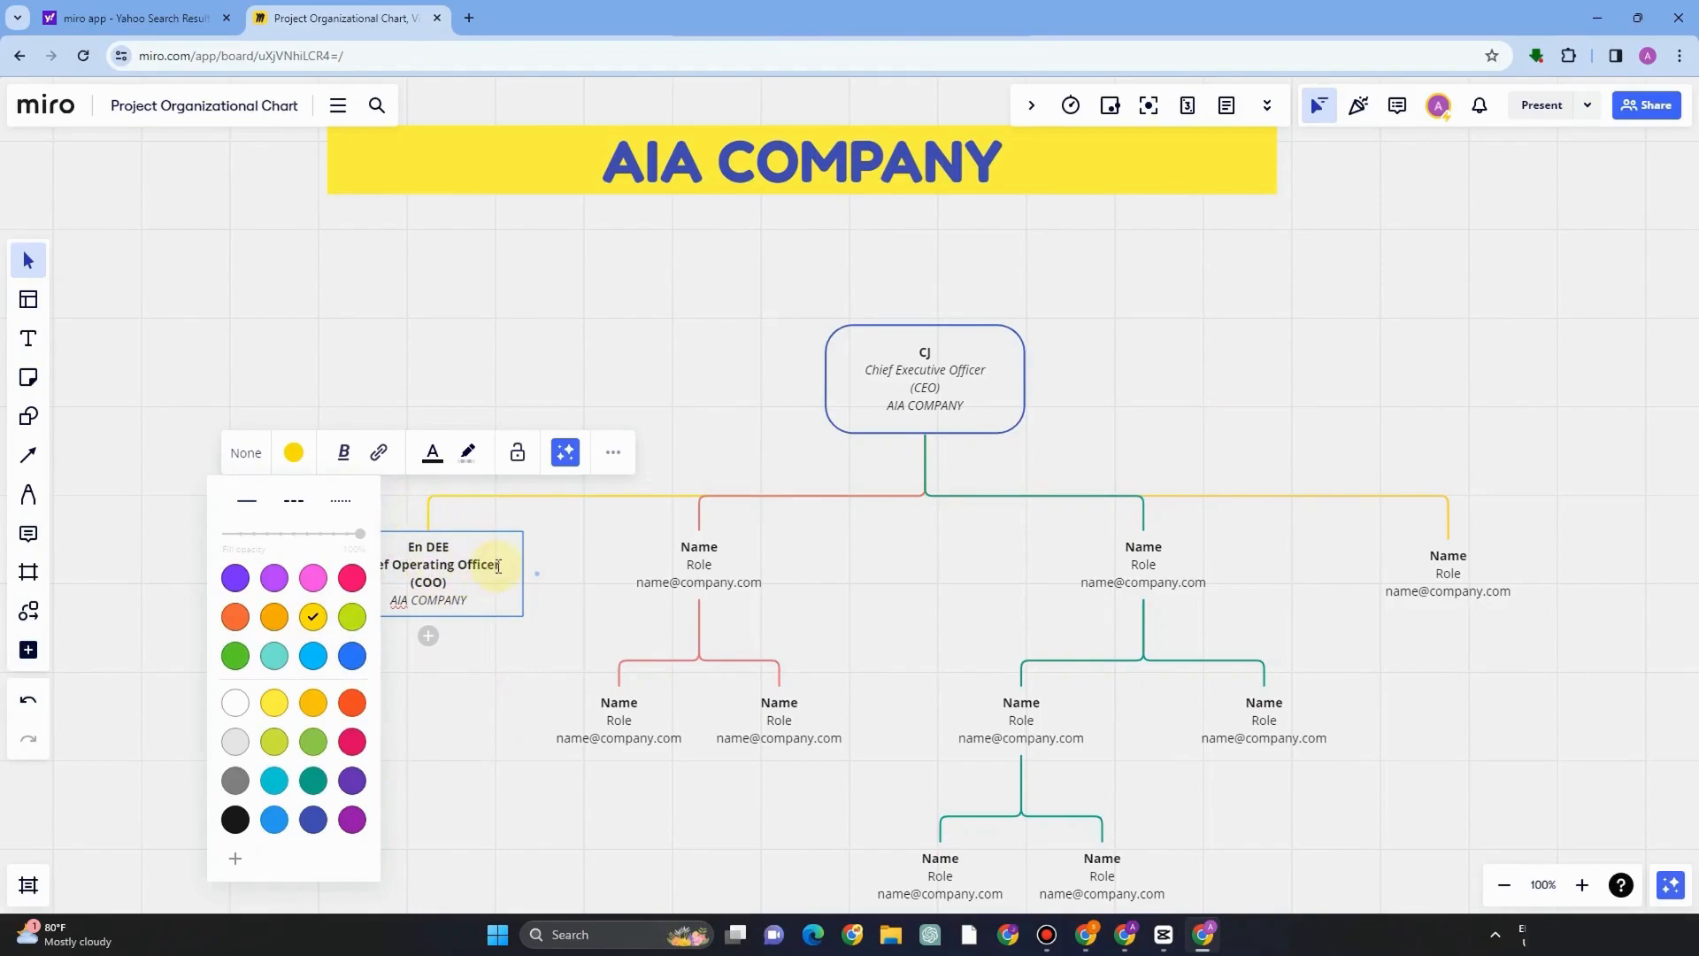
click(406, 523)
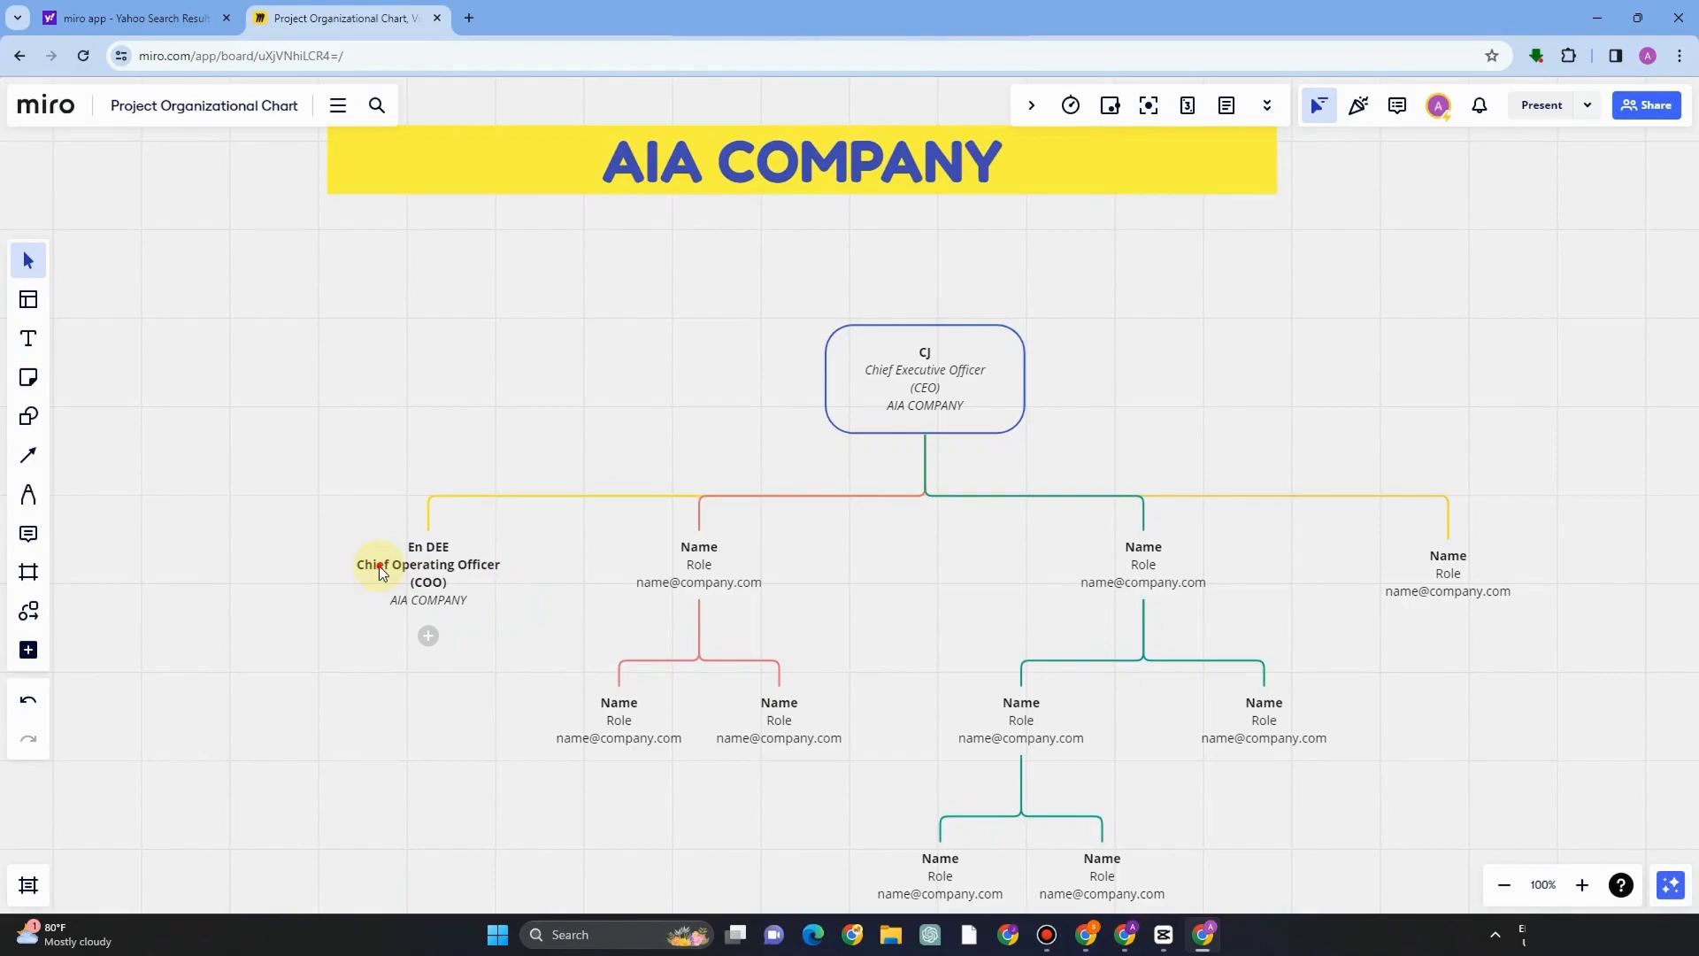
Add a child node under the COO box reading Assistant and give it a pink connector color.
click(429, 636)
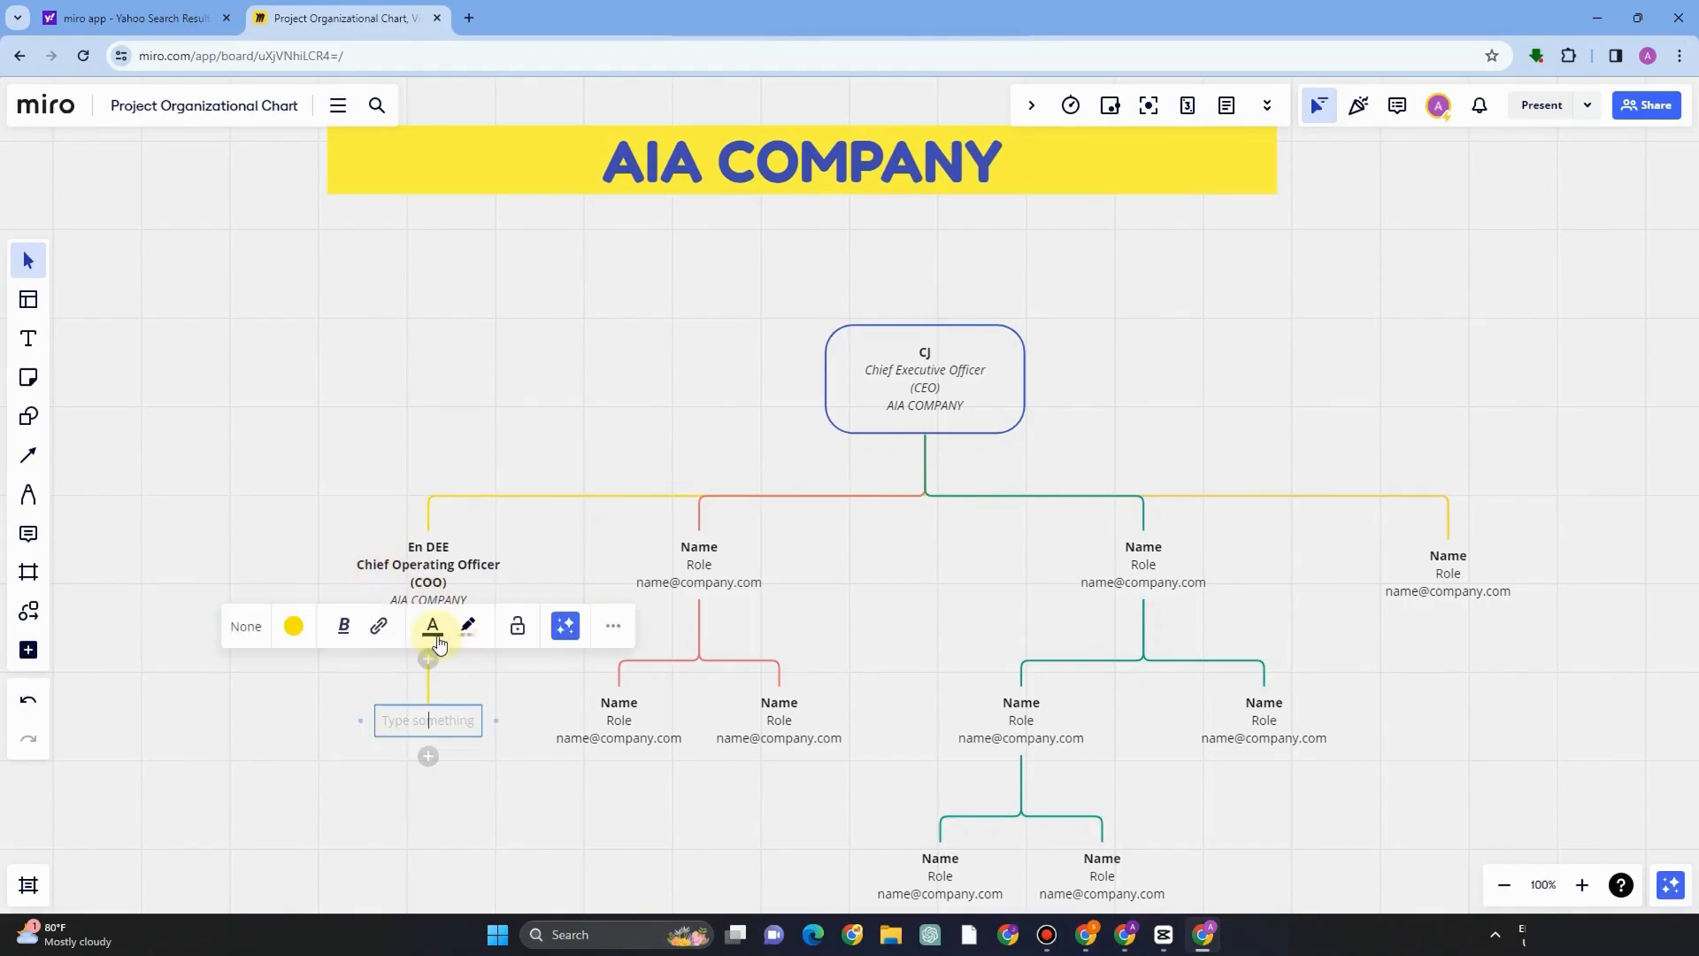
scroll(430, 747, down, 2)
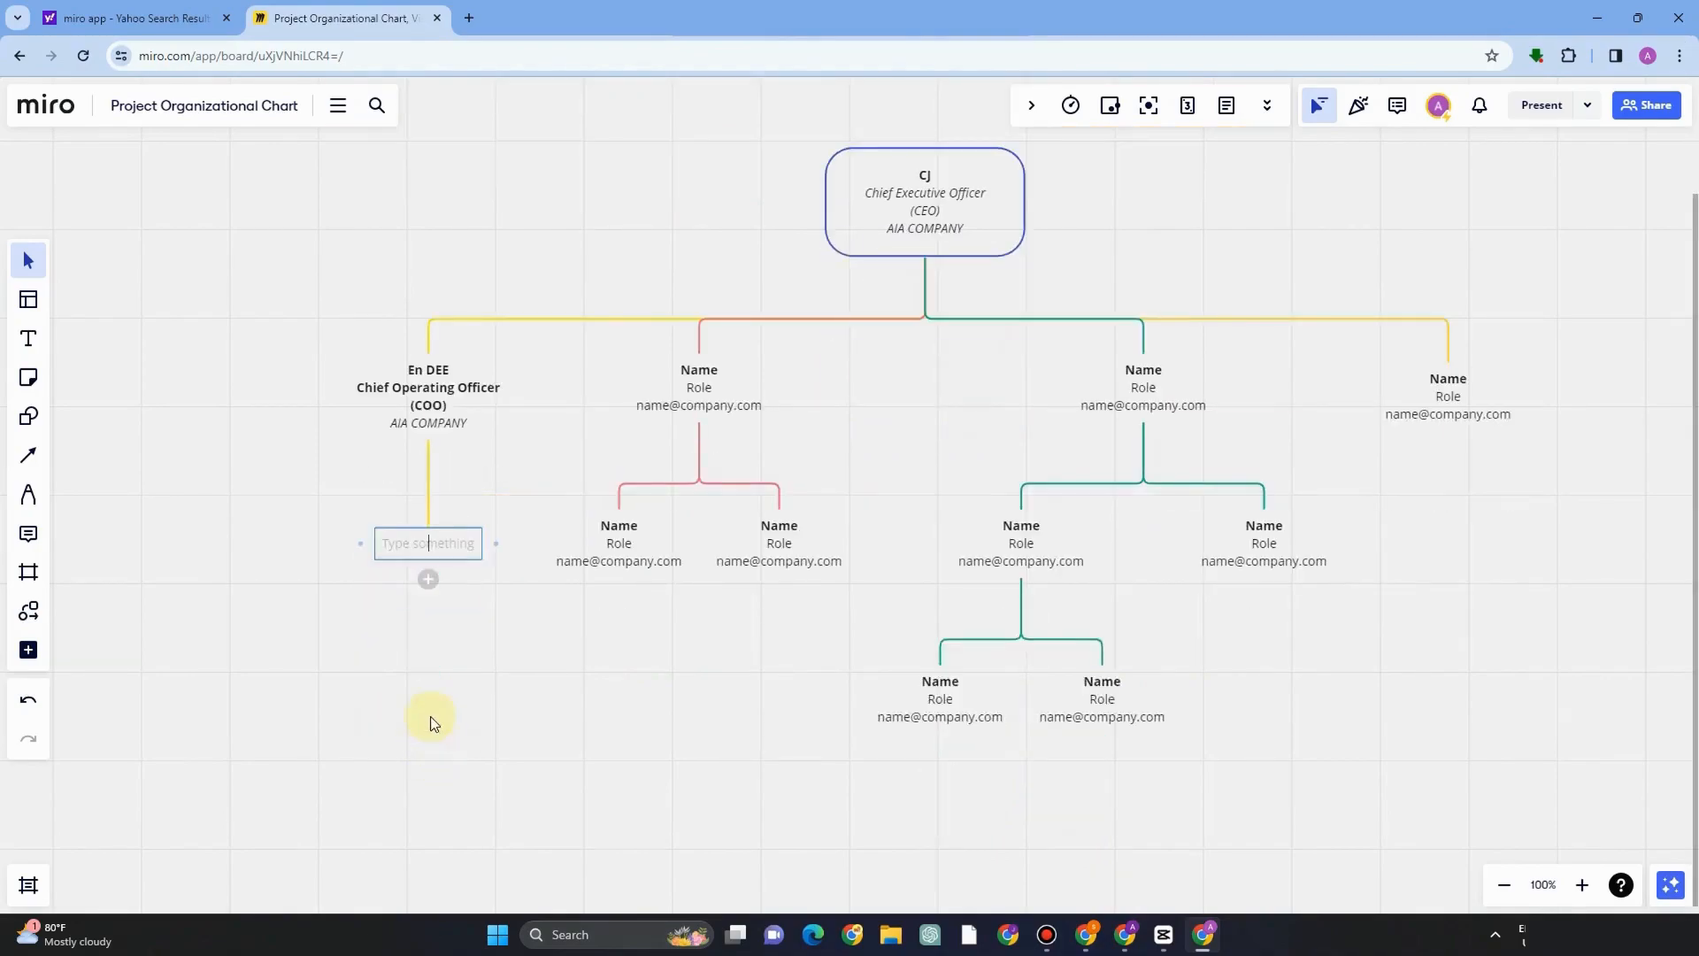
text(Ass)
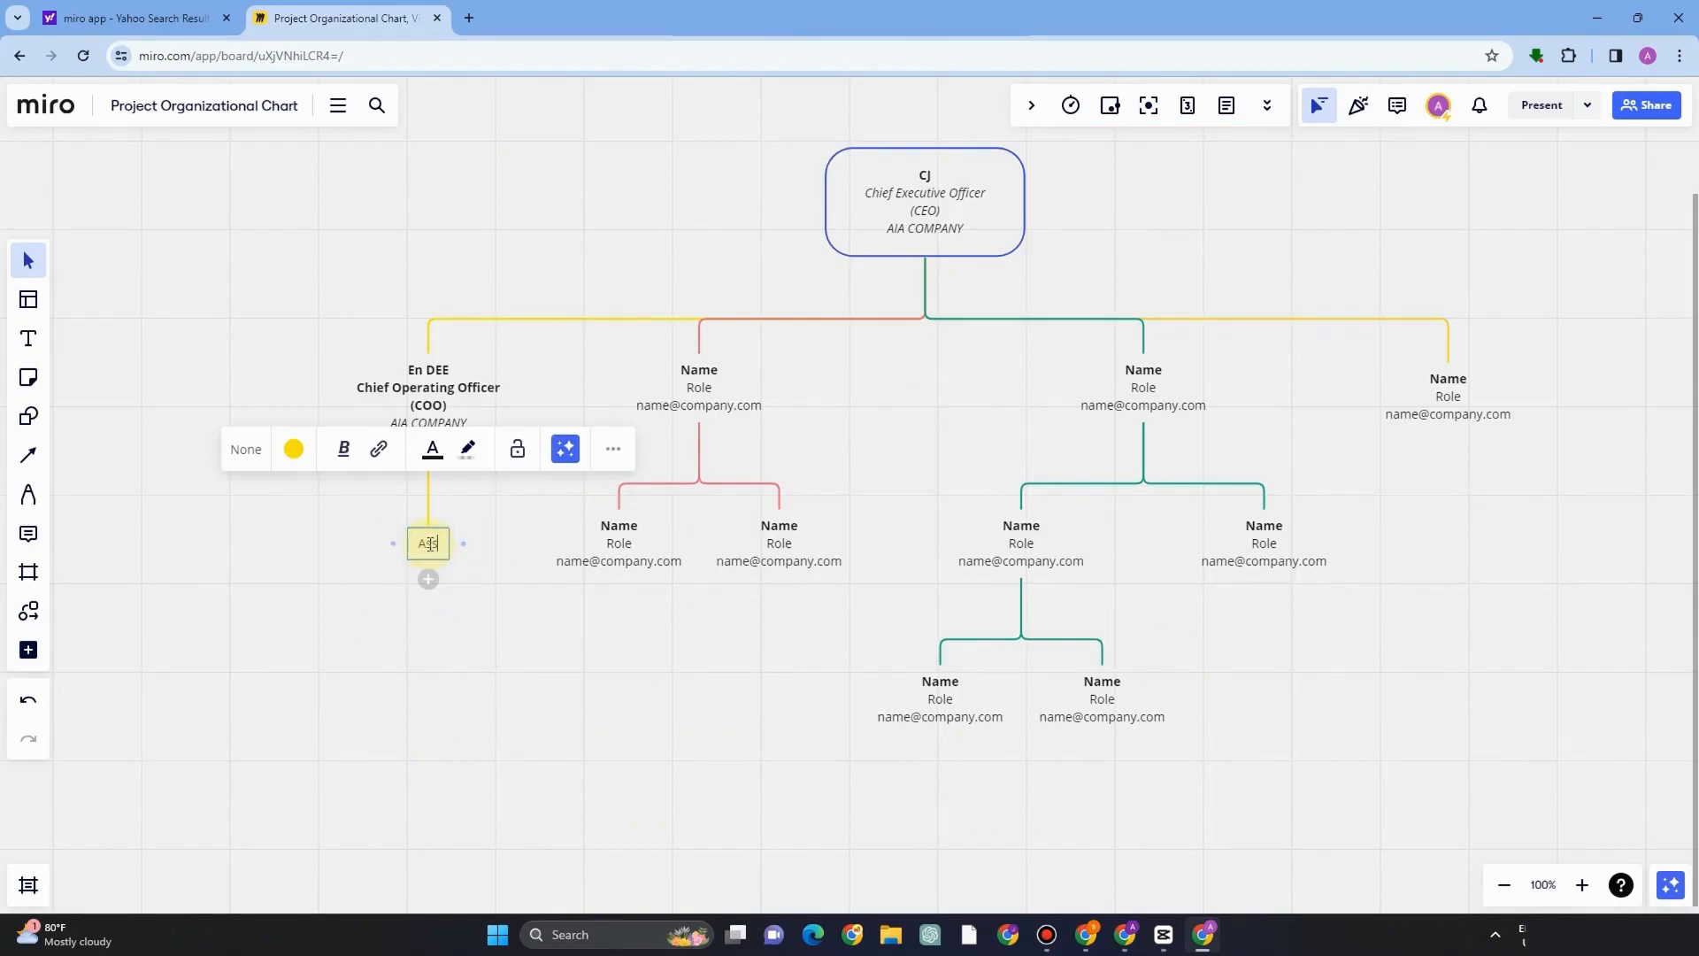
text(istan)
click(294, 449)
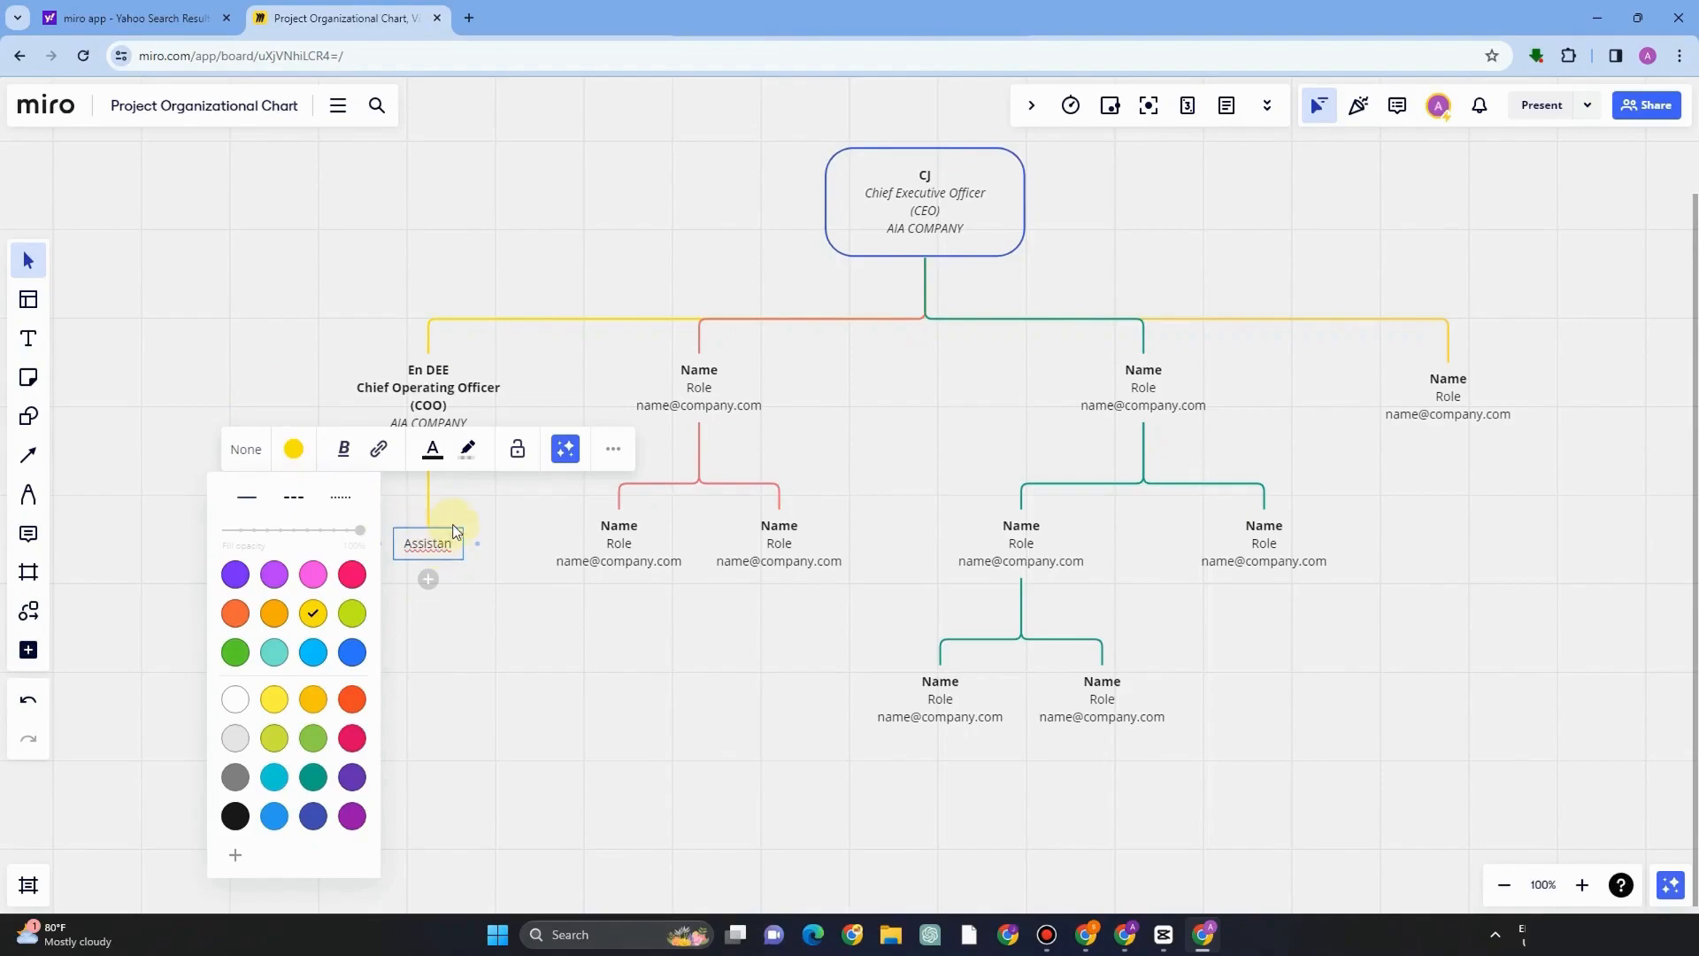
text(t)
click(352, 574)
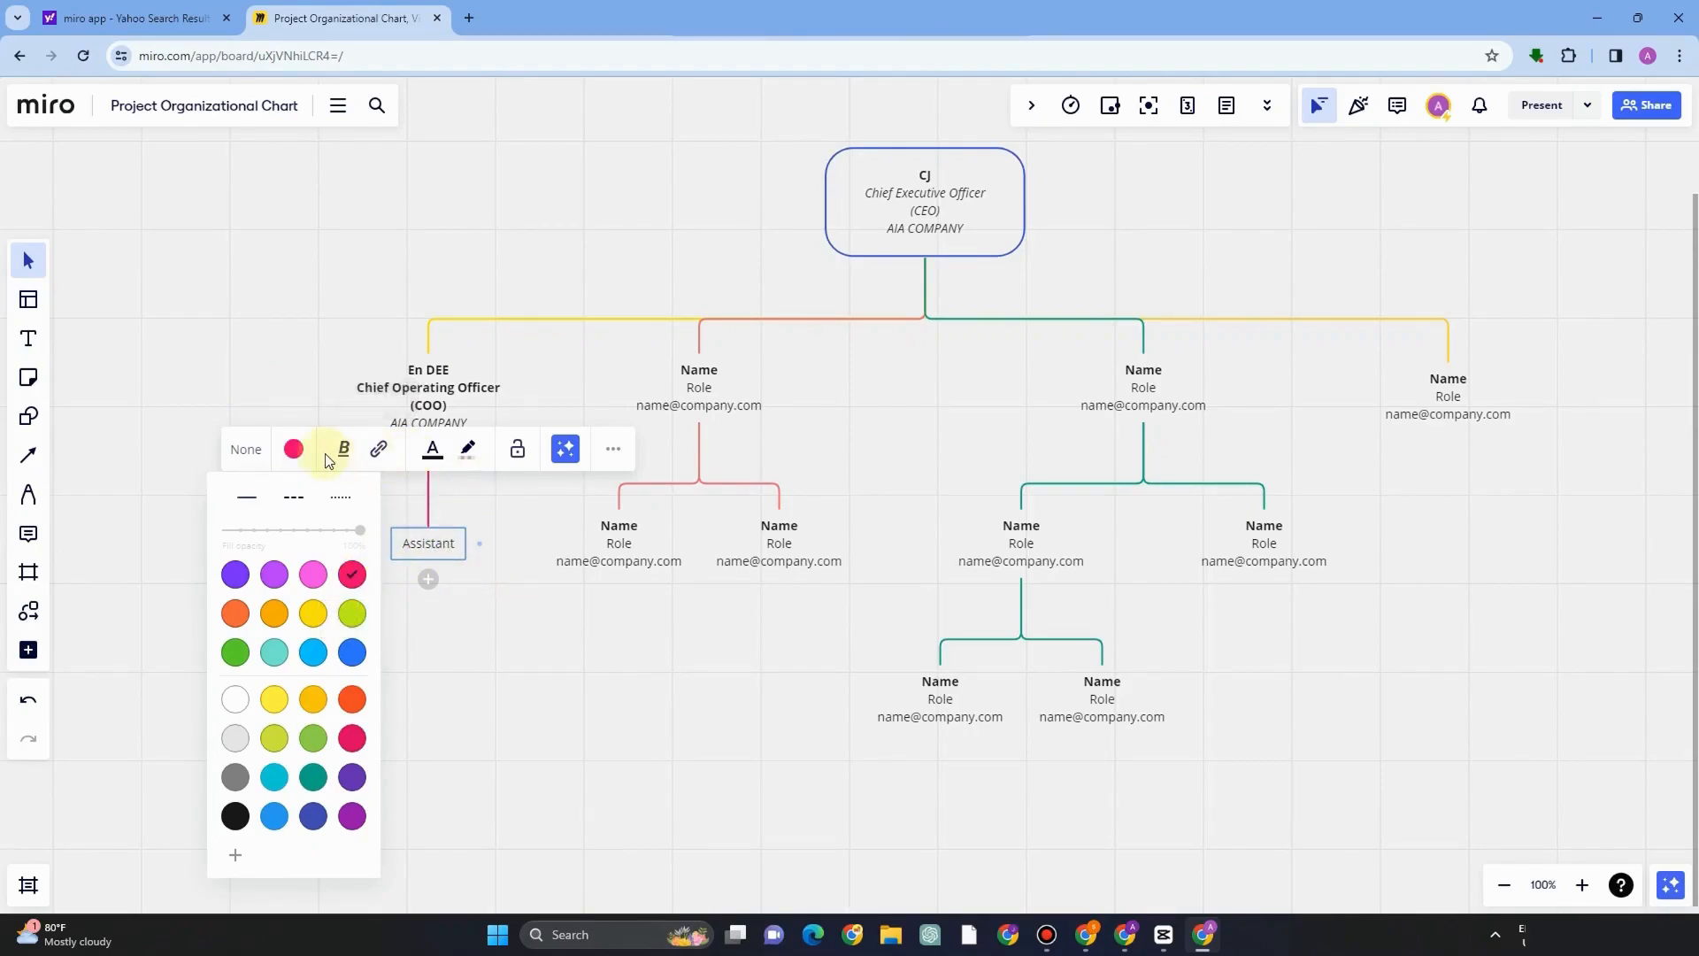
Make the Assistant text bold.
double_click(415, 543)
click(344, 449)
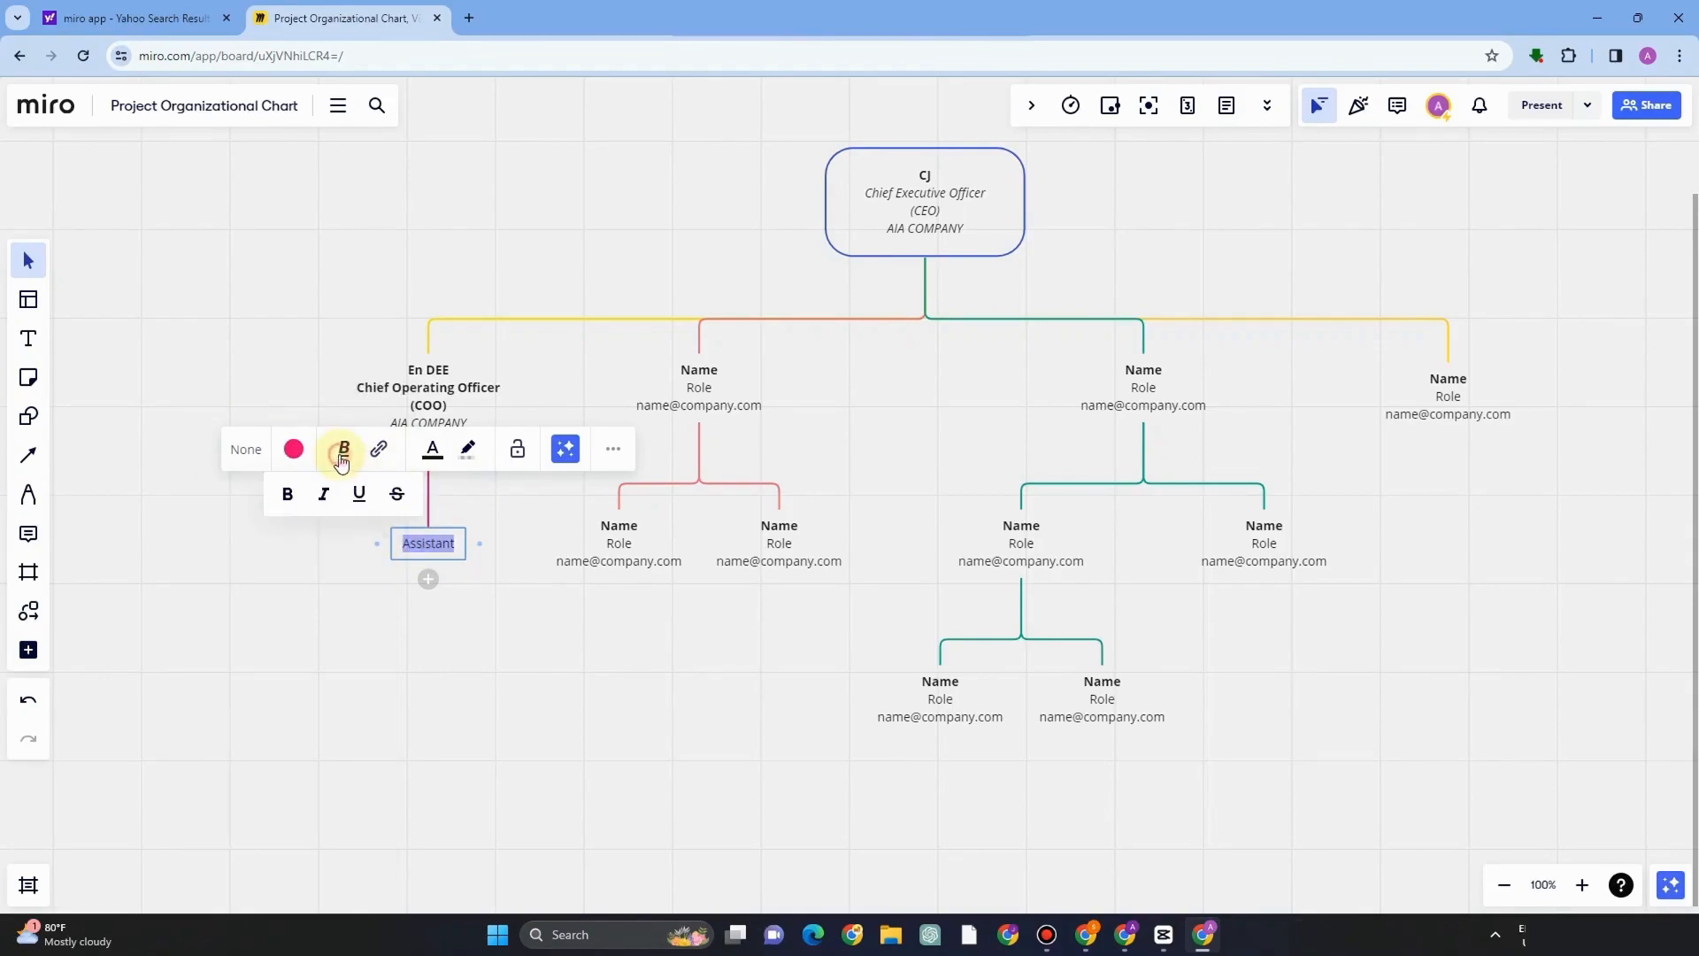
click(288, 503)
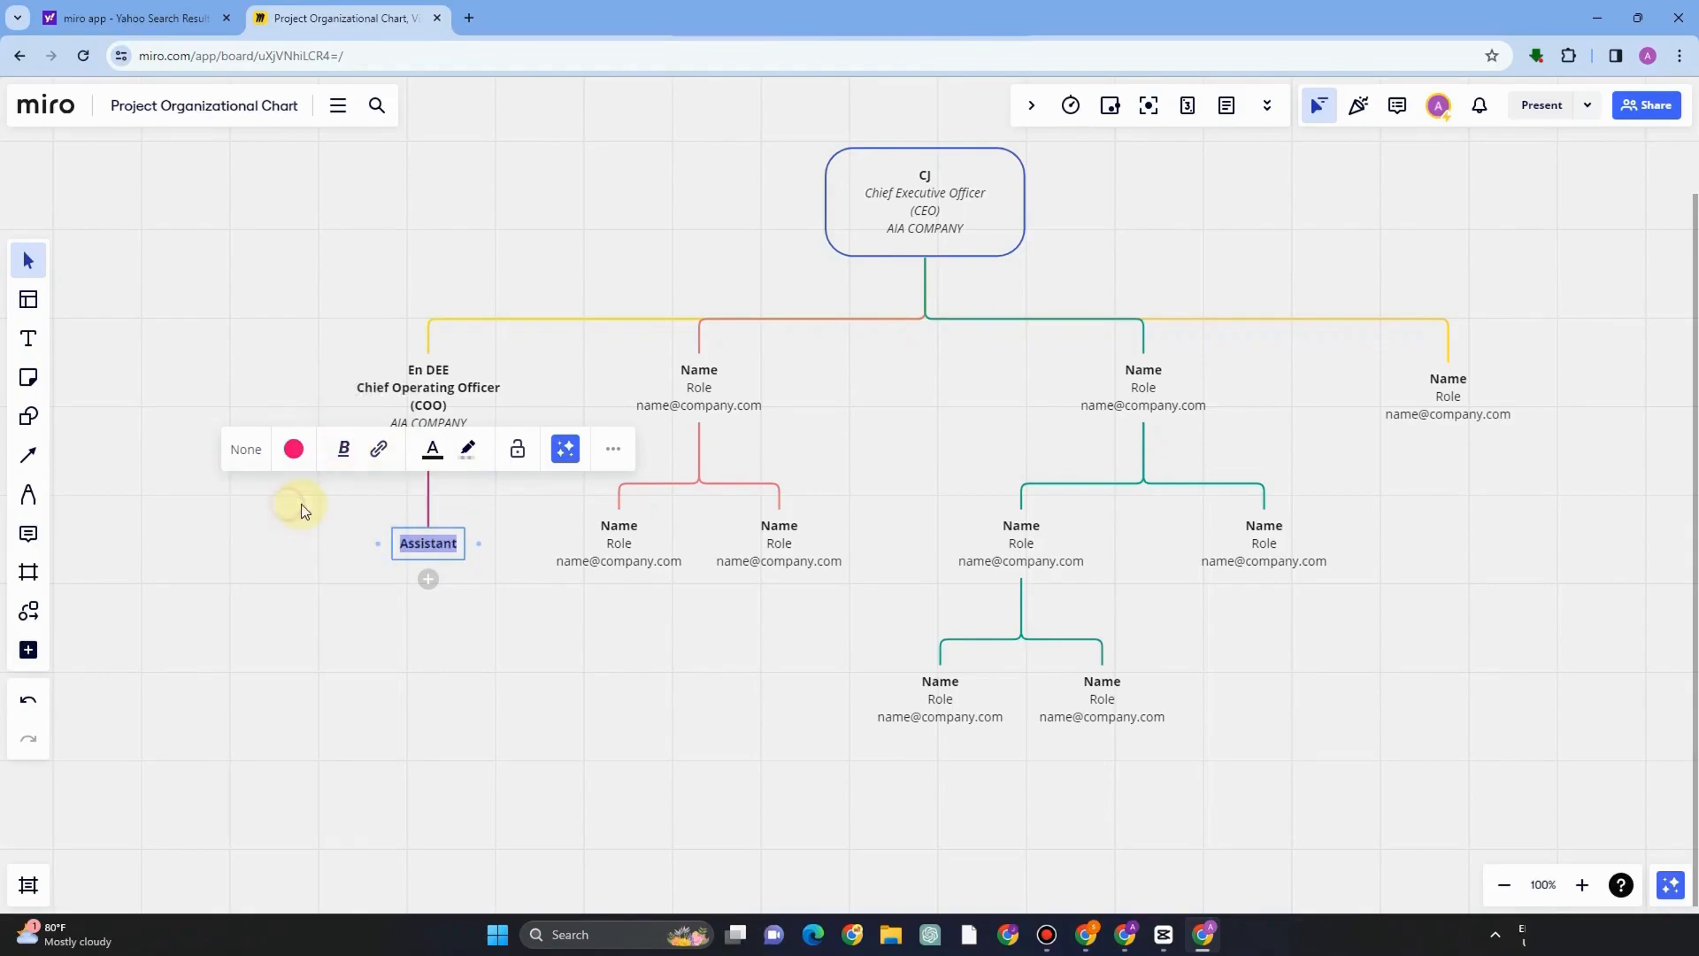
click(381, 452)
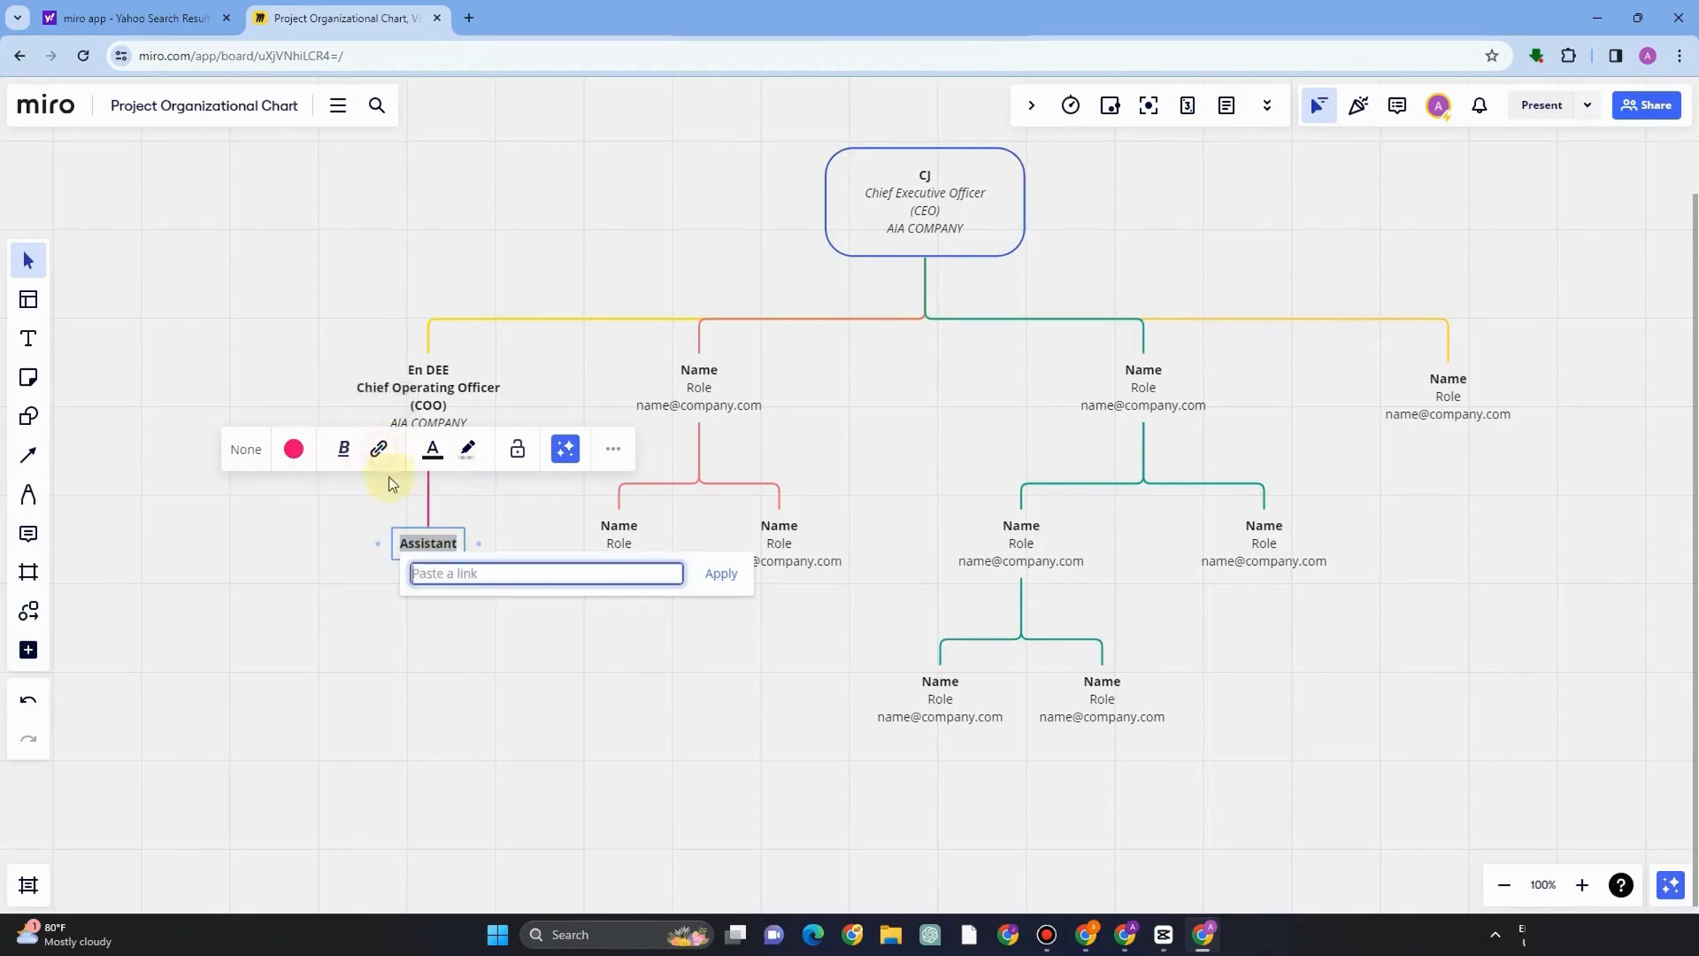
right_click(460, 576)
key(Escape)
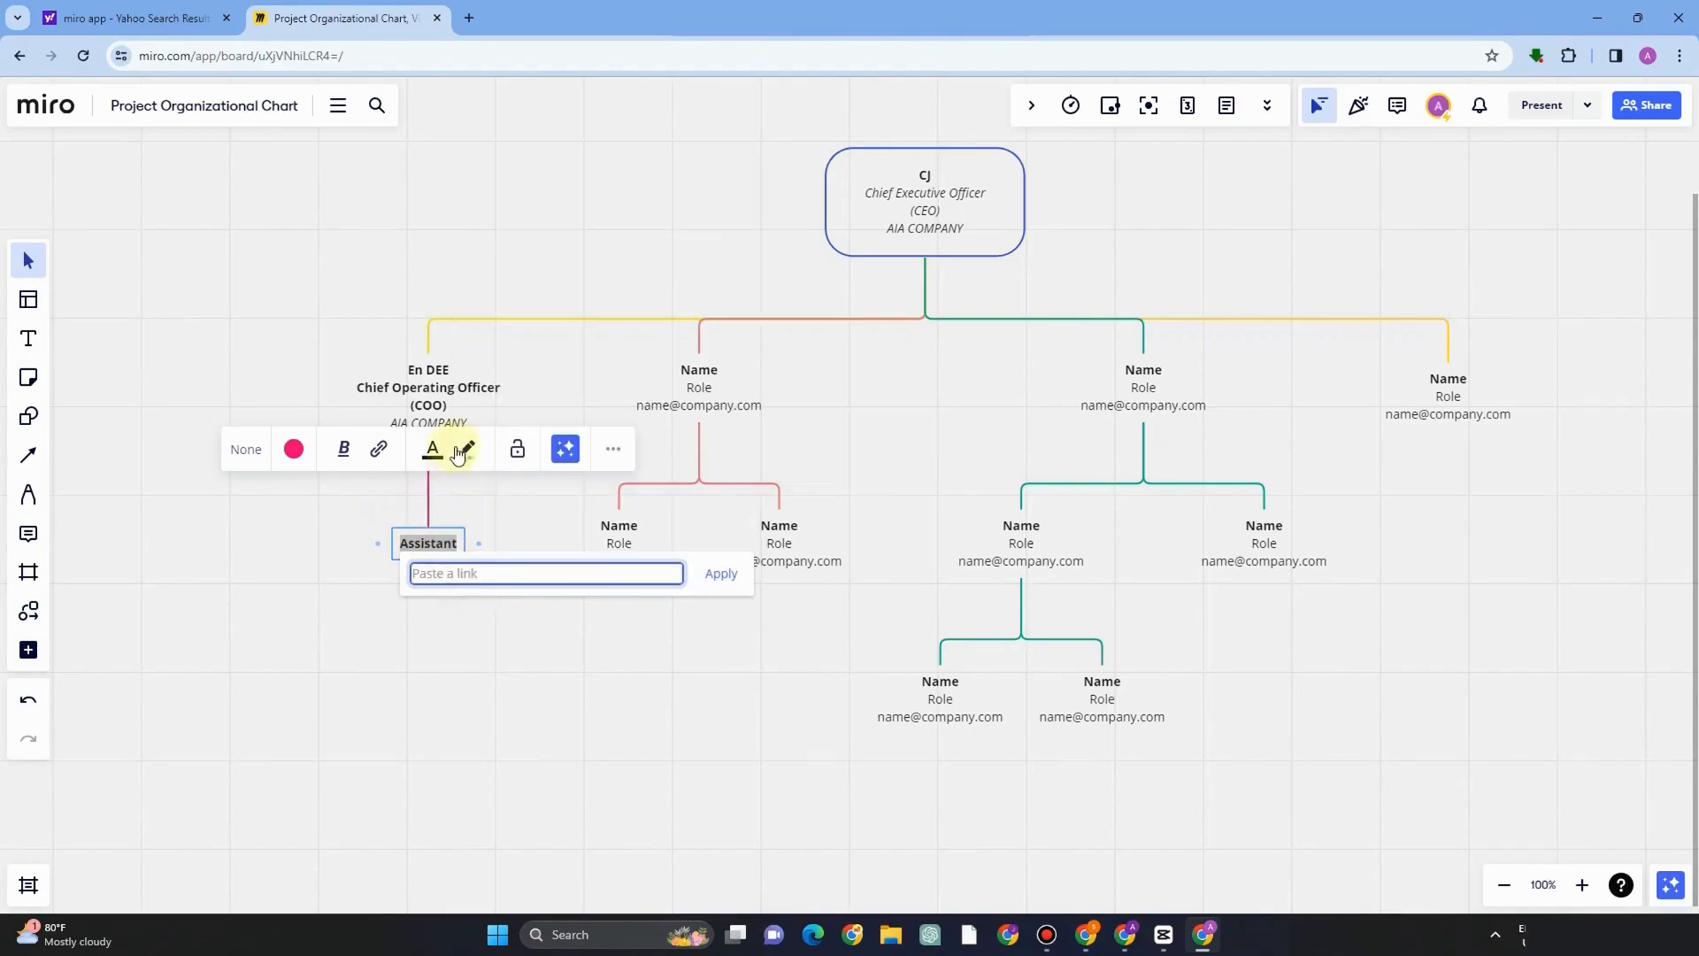
Apply an orange text highlight to the Assistant label.
click(468, 448)
click(408, 533)
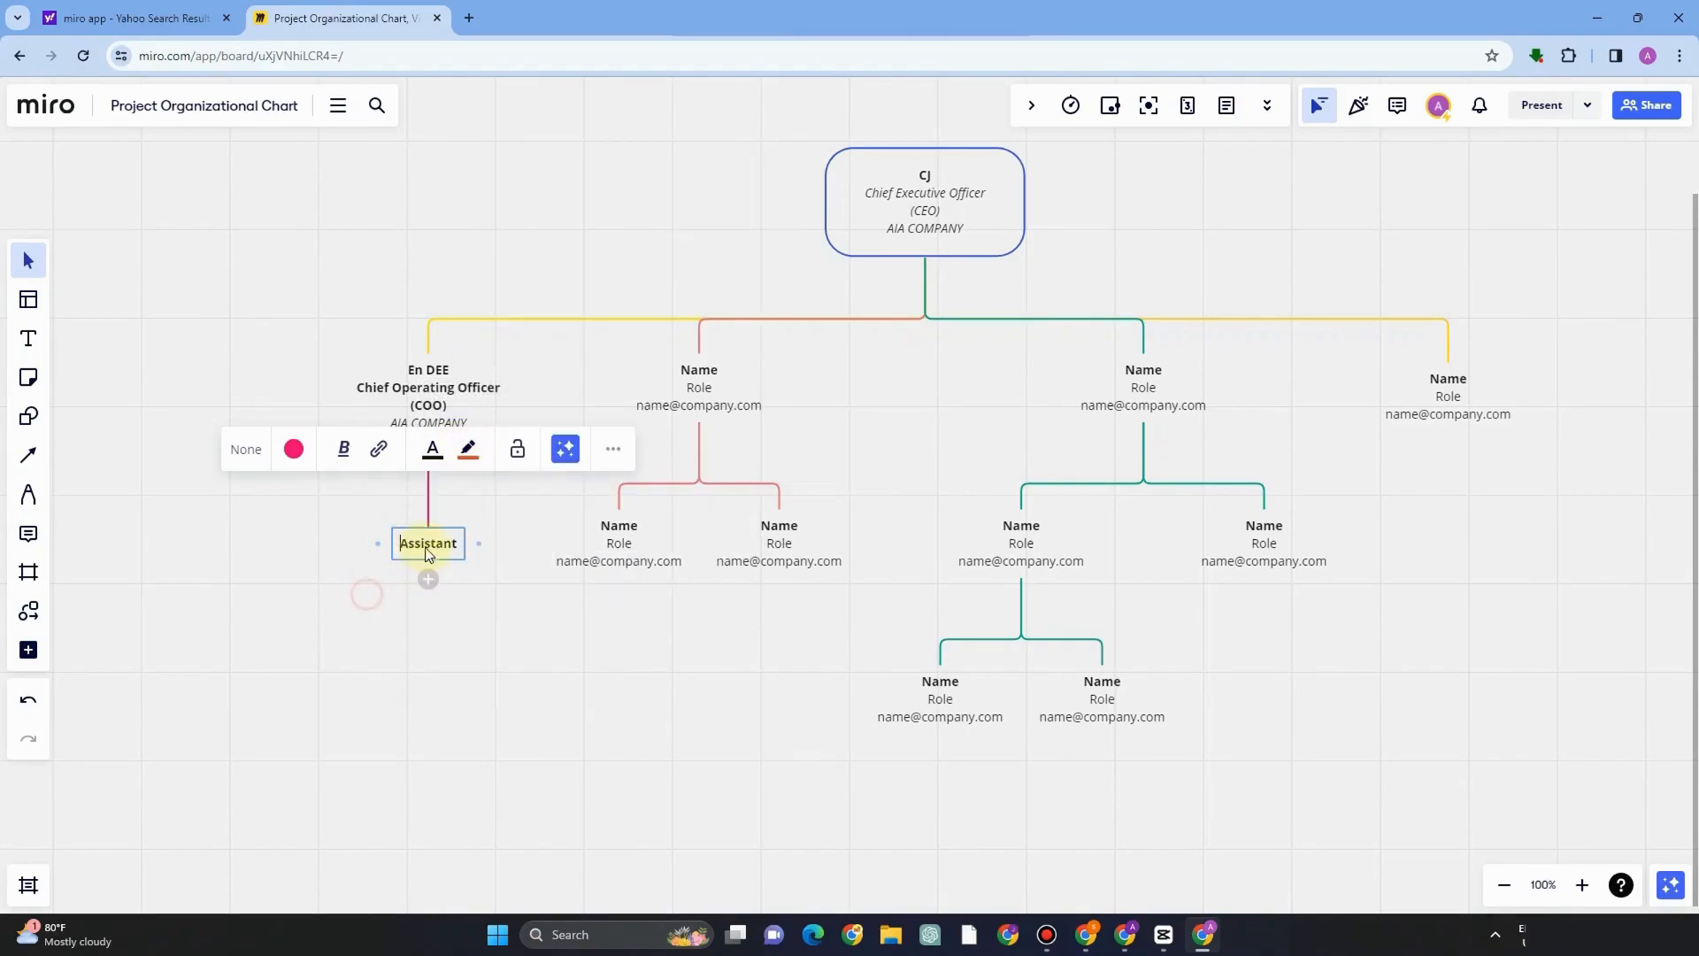
click(469, 449)
click(408, 533)
click(448, 534)
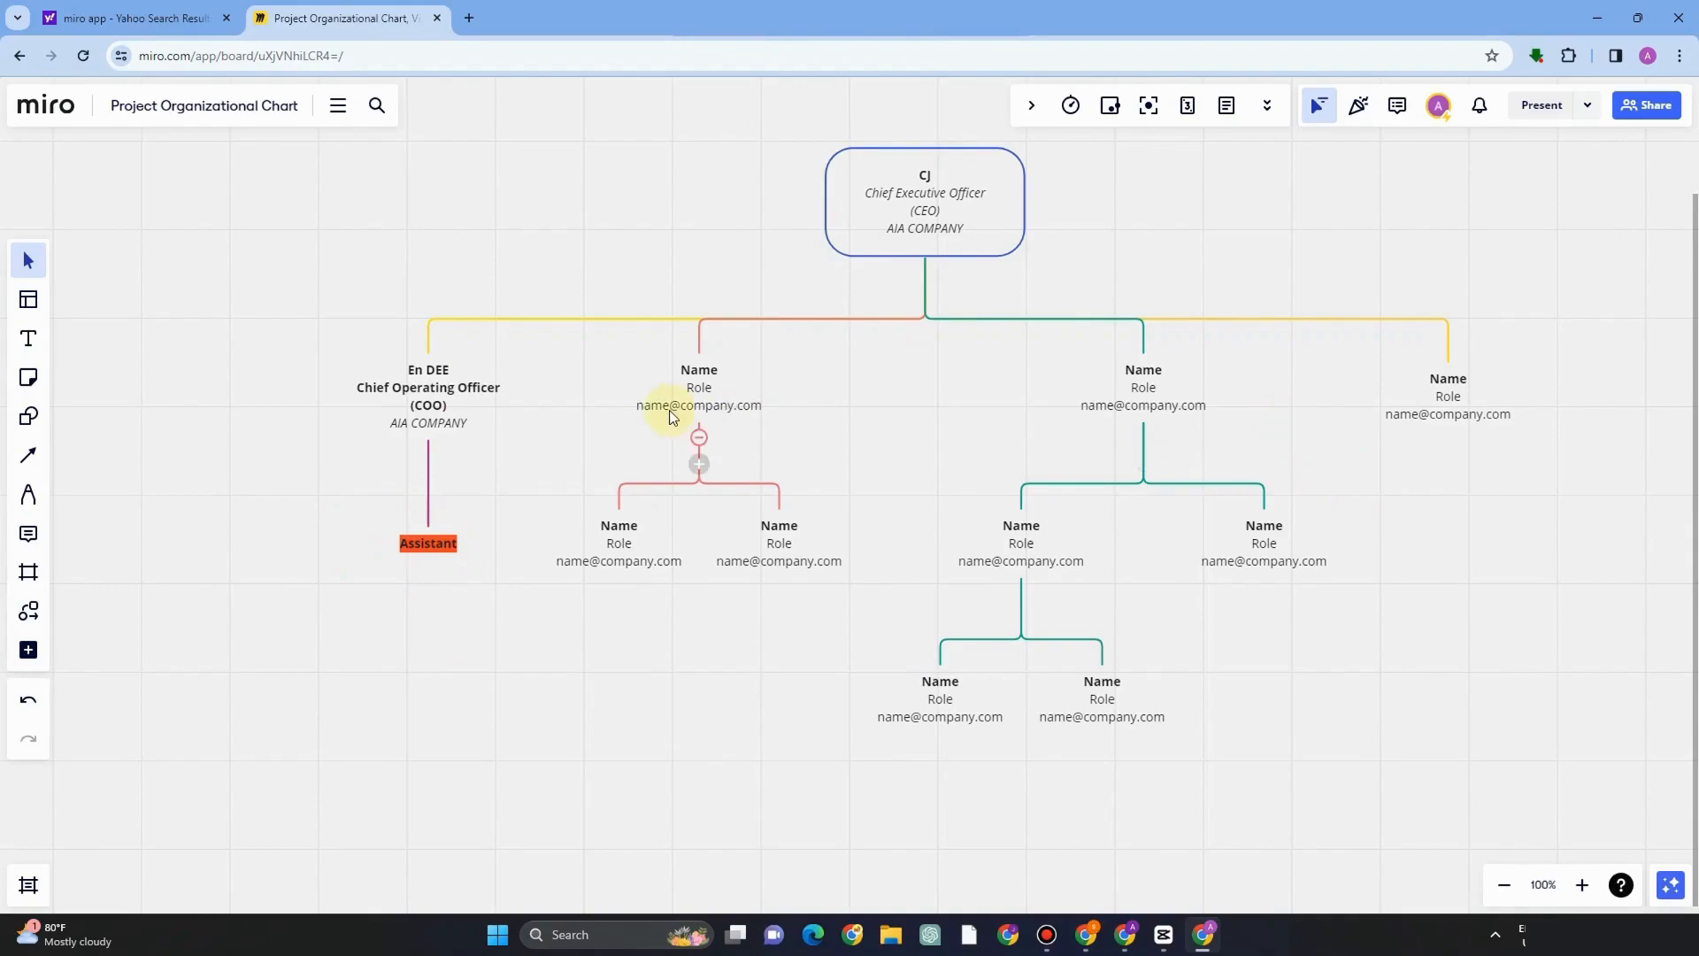
Add a third child node under the second department box and recolor its branch connectors.
click(692, 477)
click(699, 465)
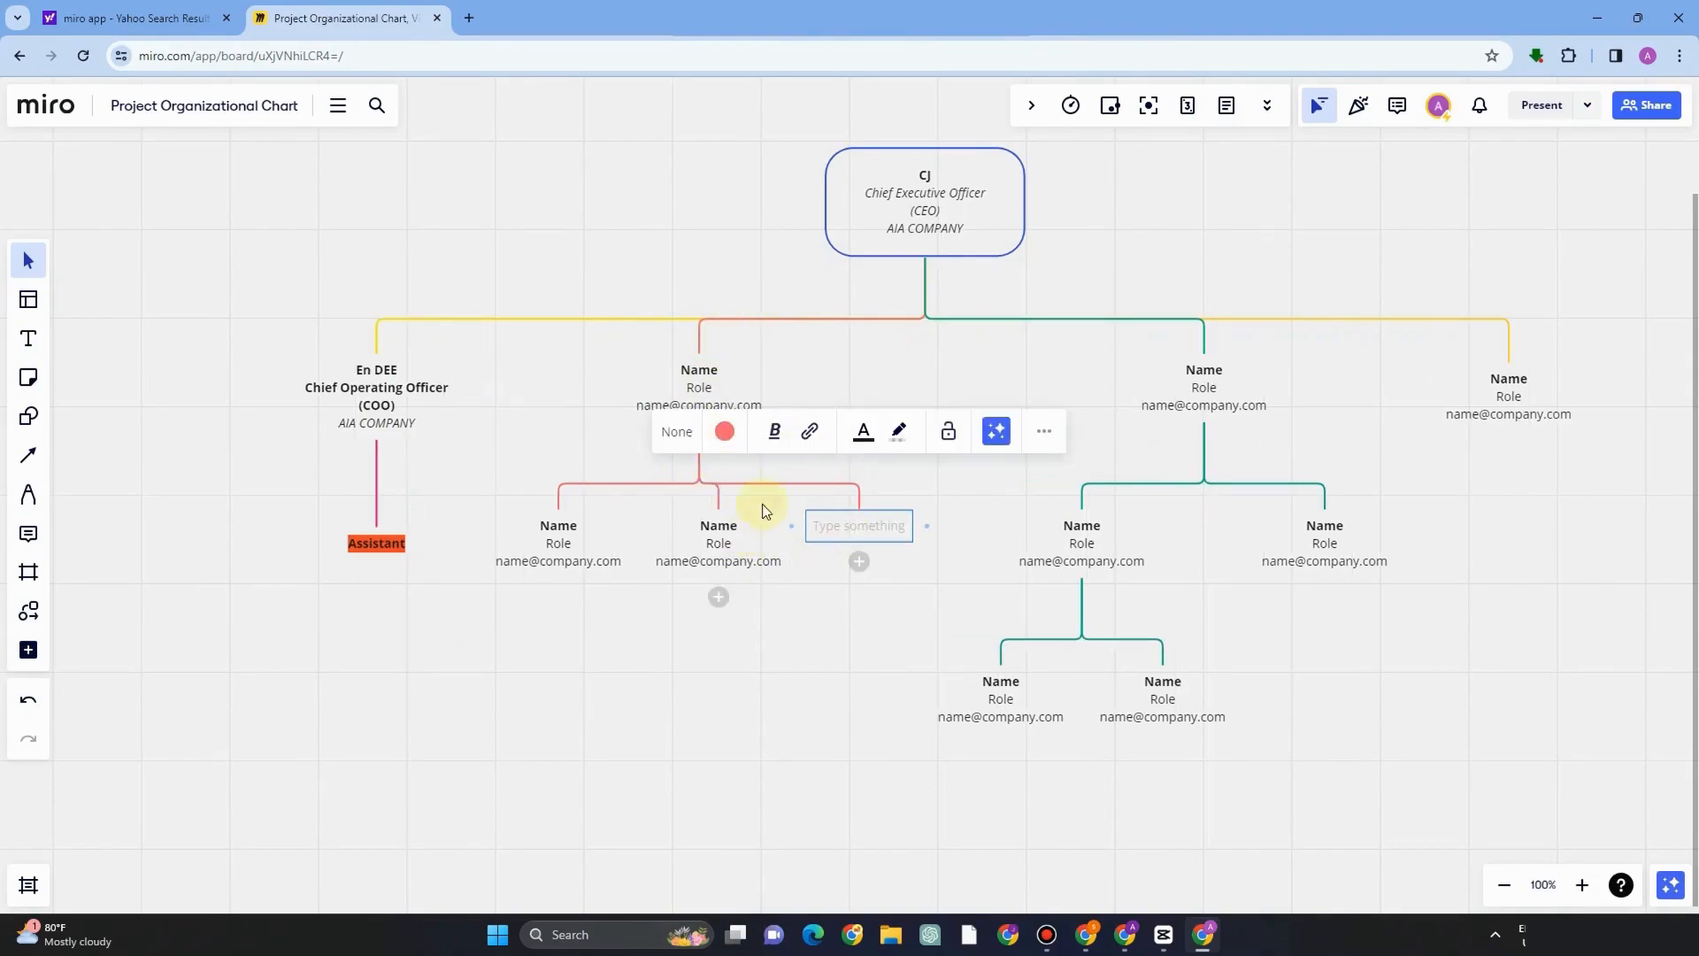
click(726, 433)
click(778, 588)
click(518, 406)
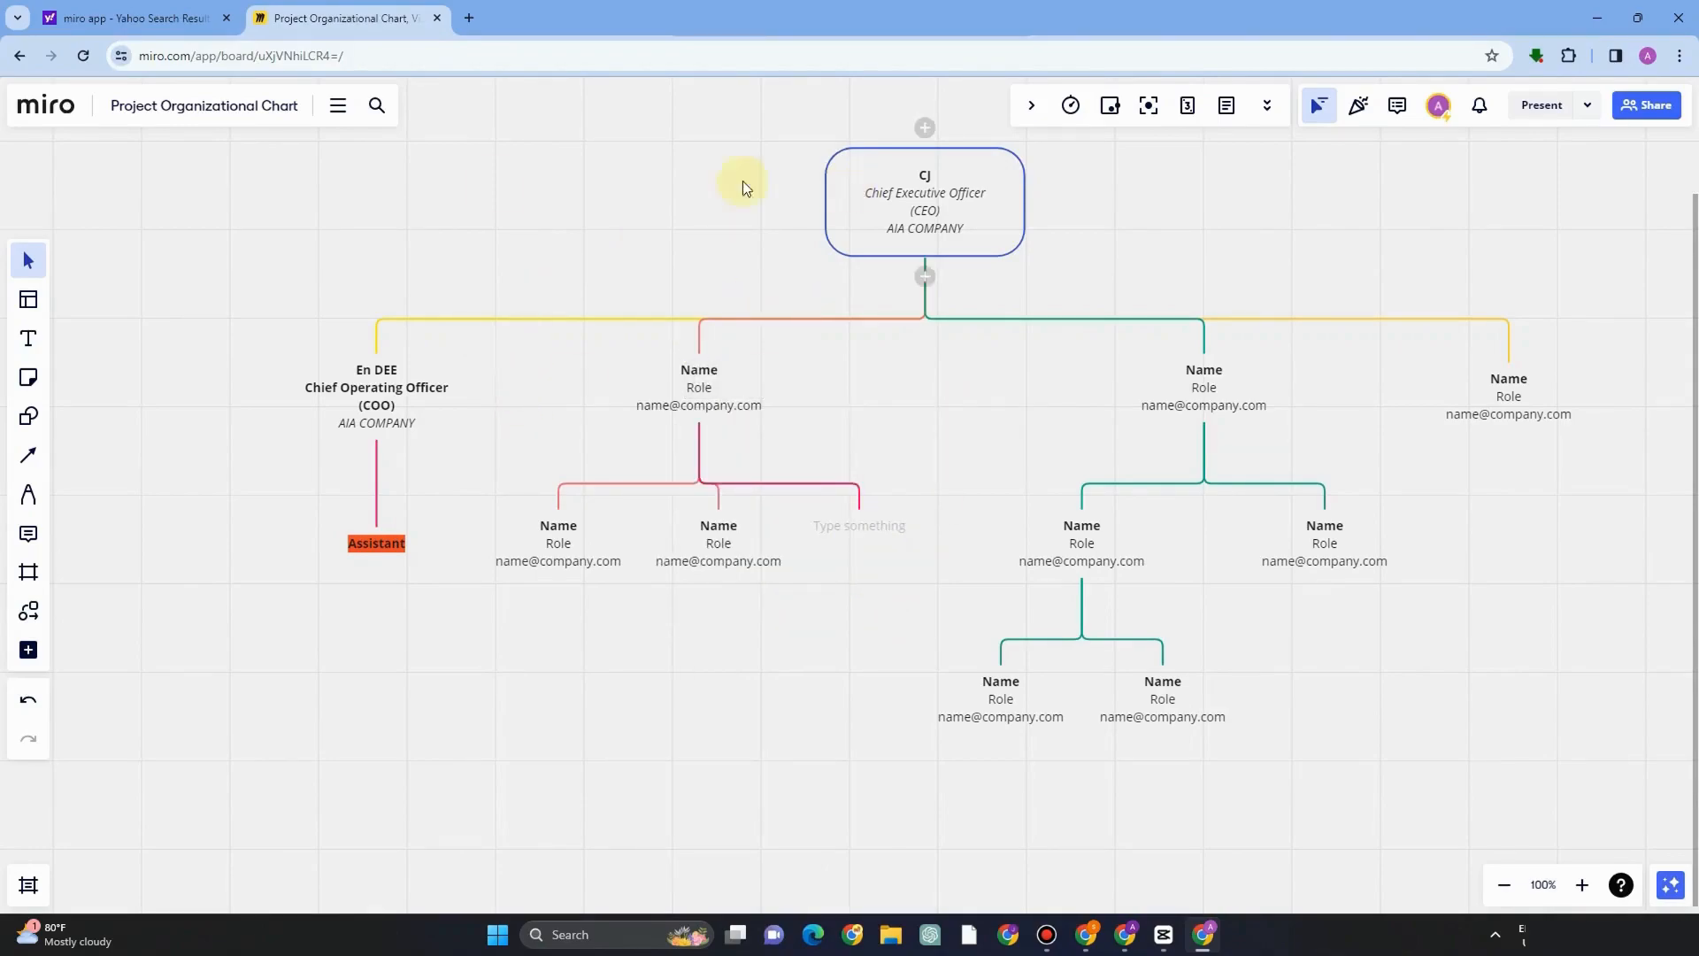
Open the templates library.
click(24, 258)
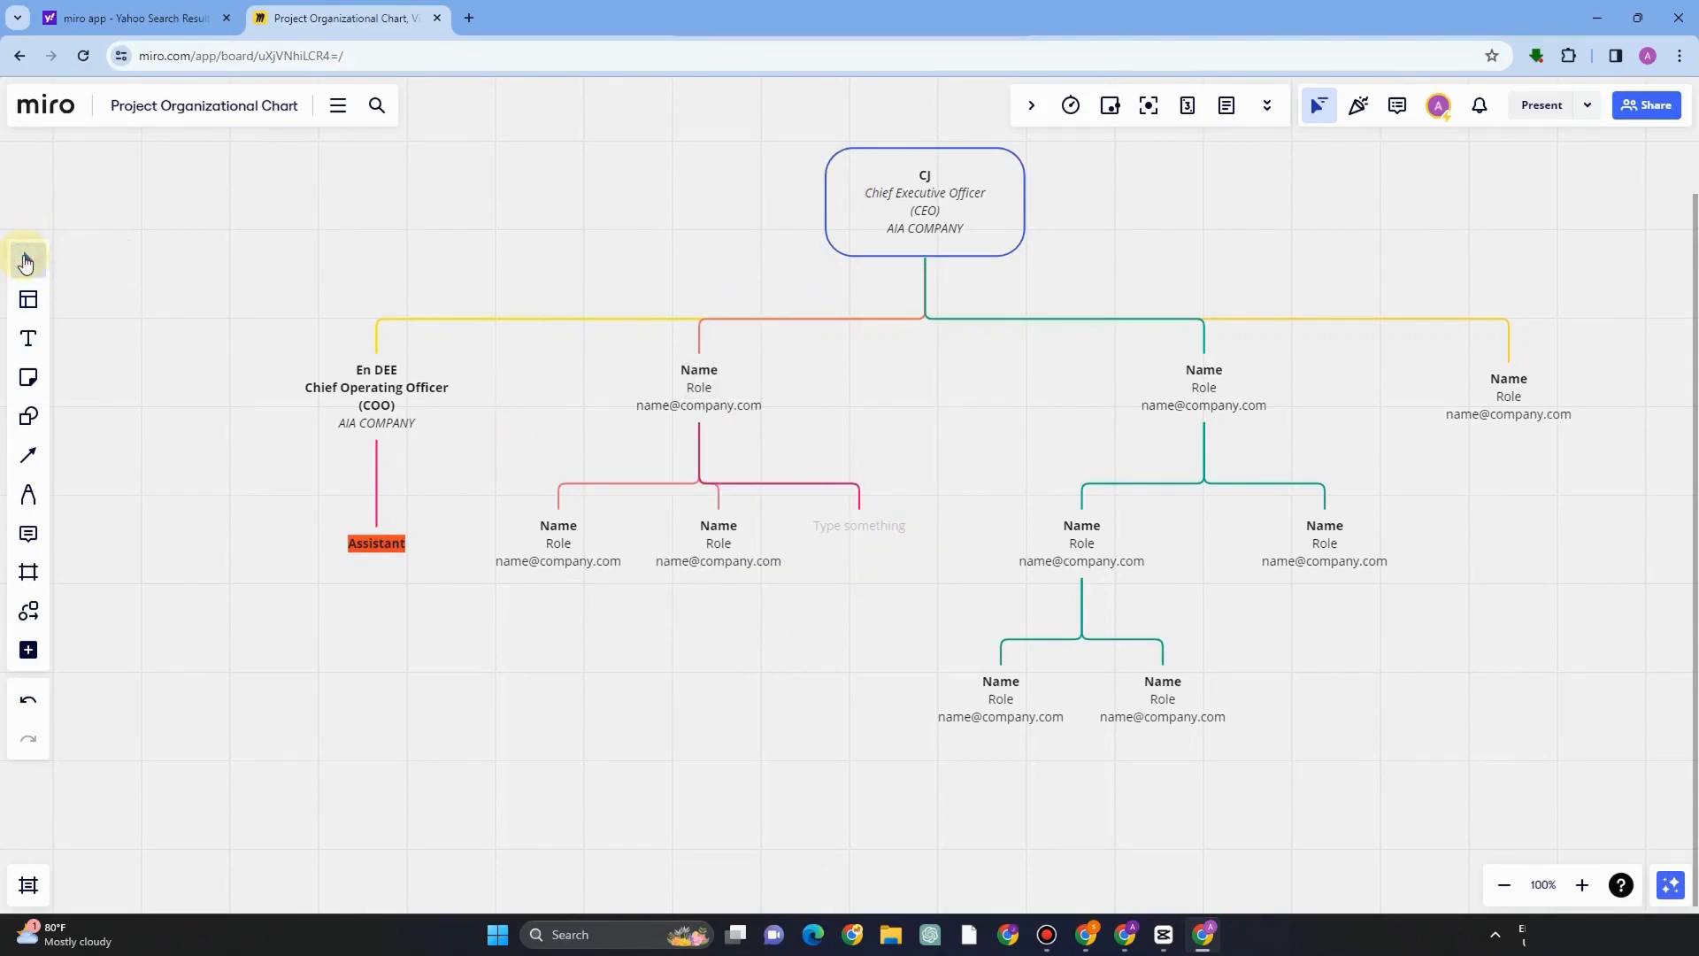
click(27, 303)
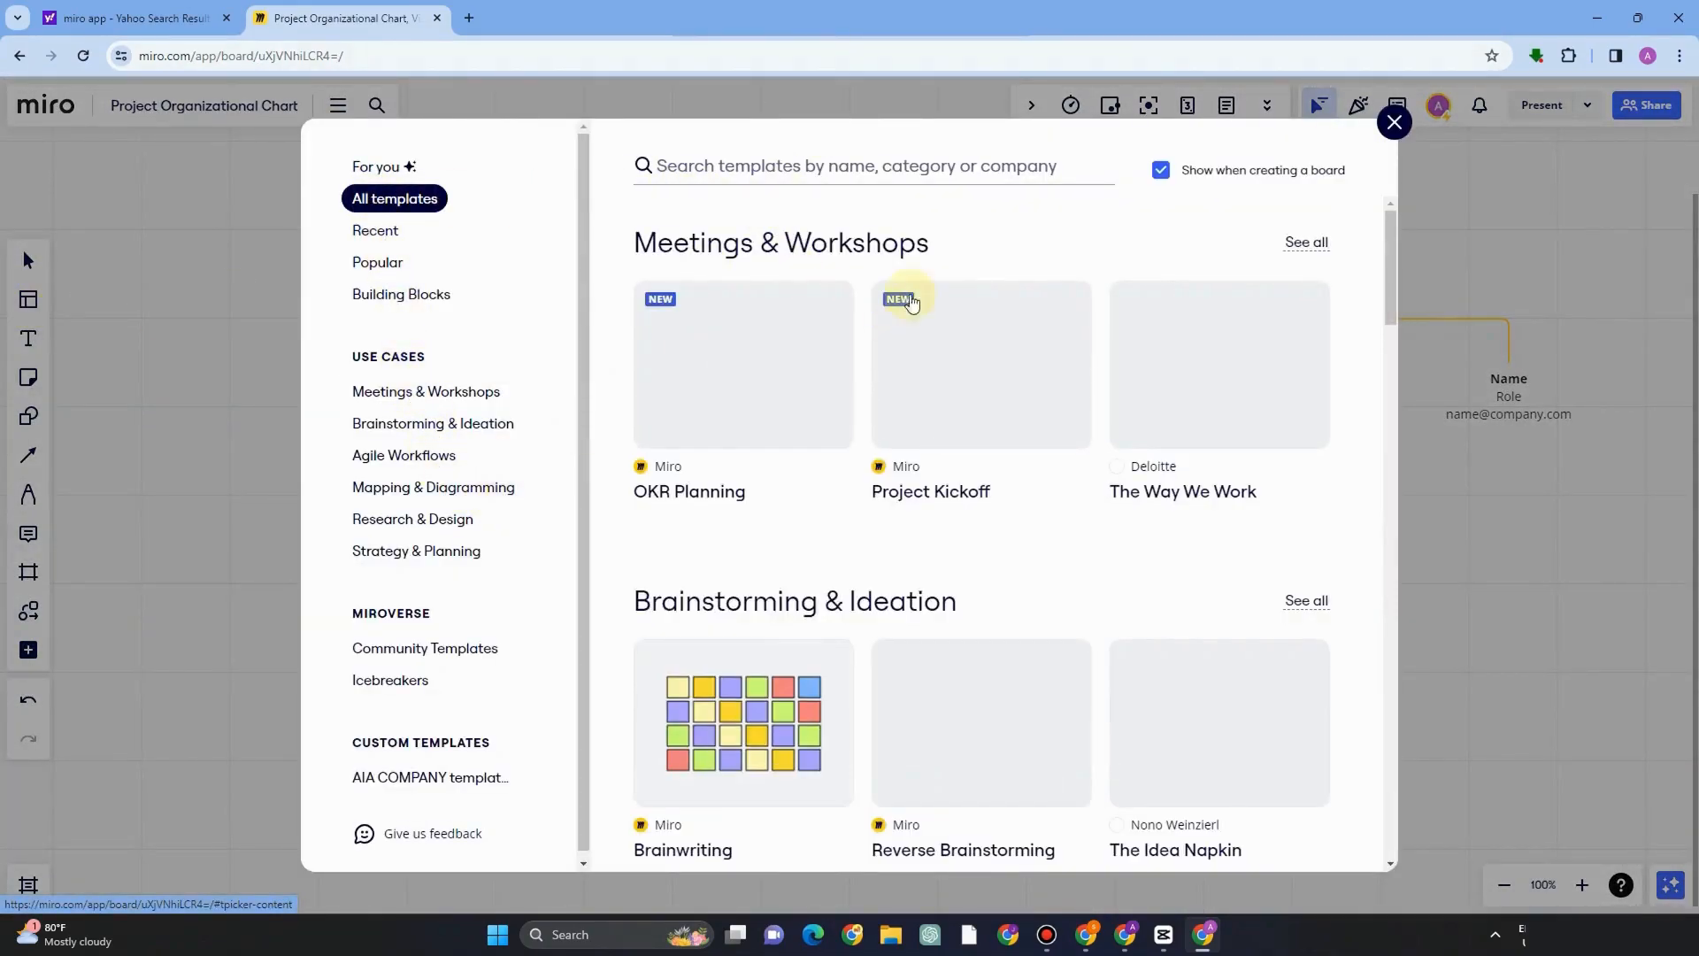
Browse the template categories in the library and close it without choosing a template.
scroll(916, 403, down, 10)
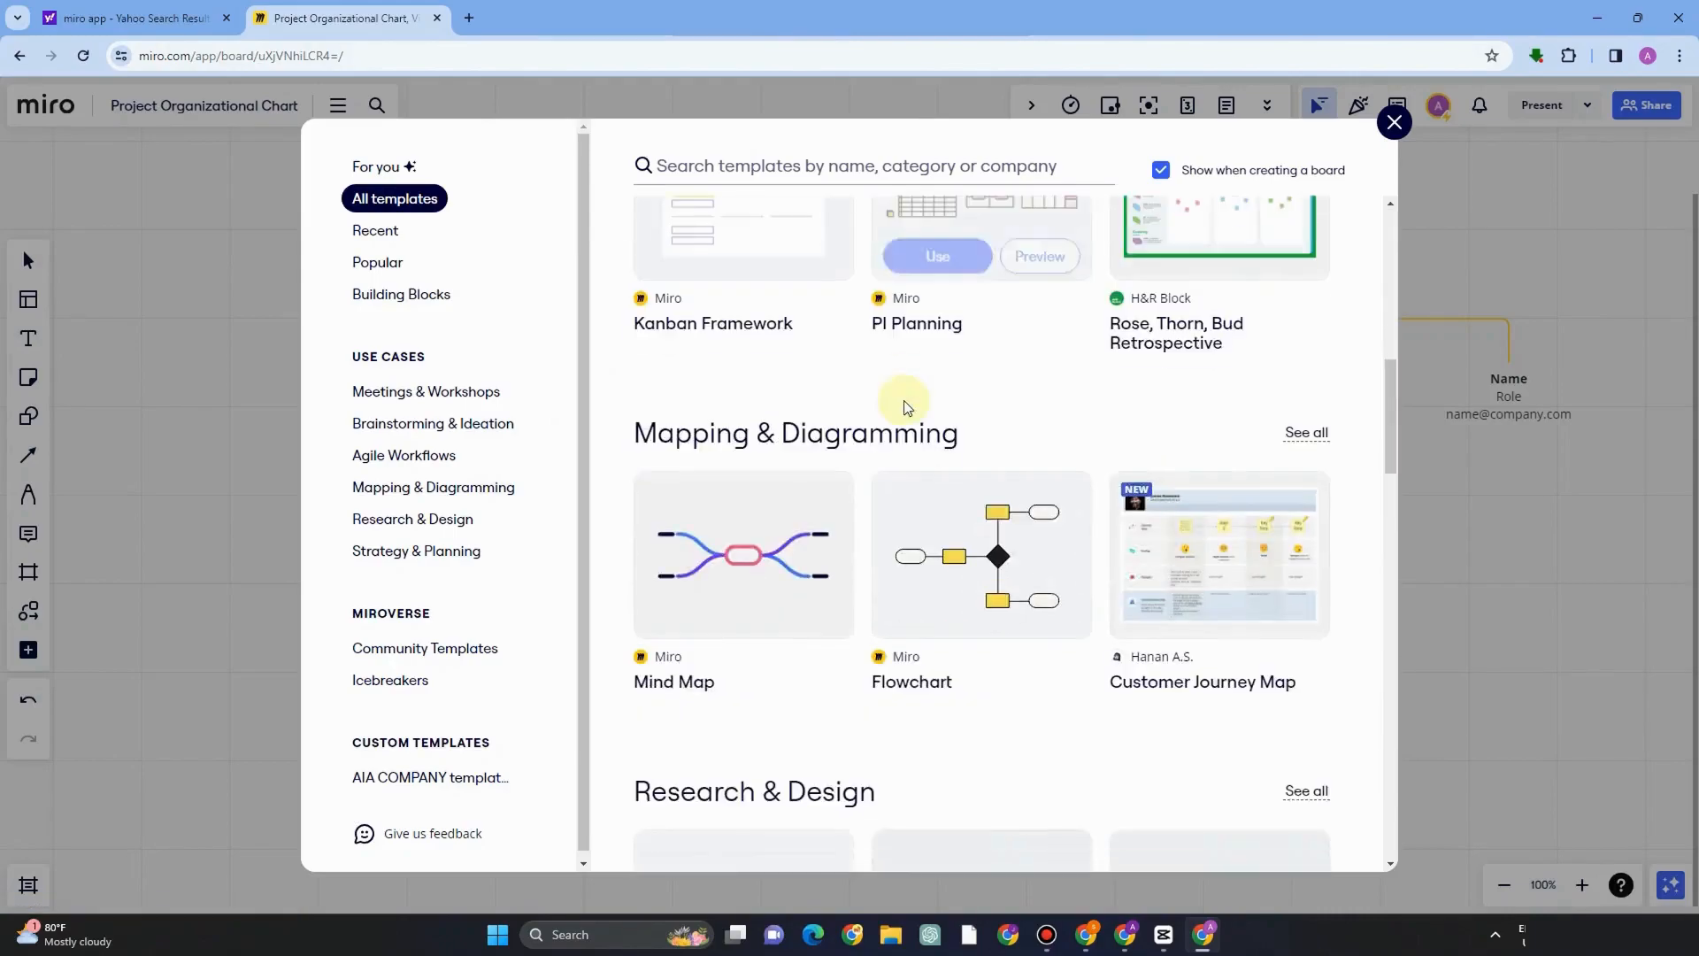
scroll(916, 407, down, 12)
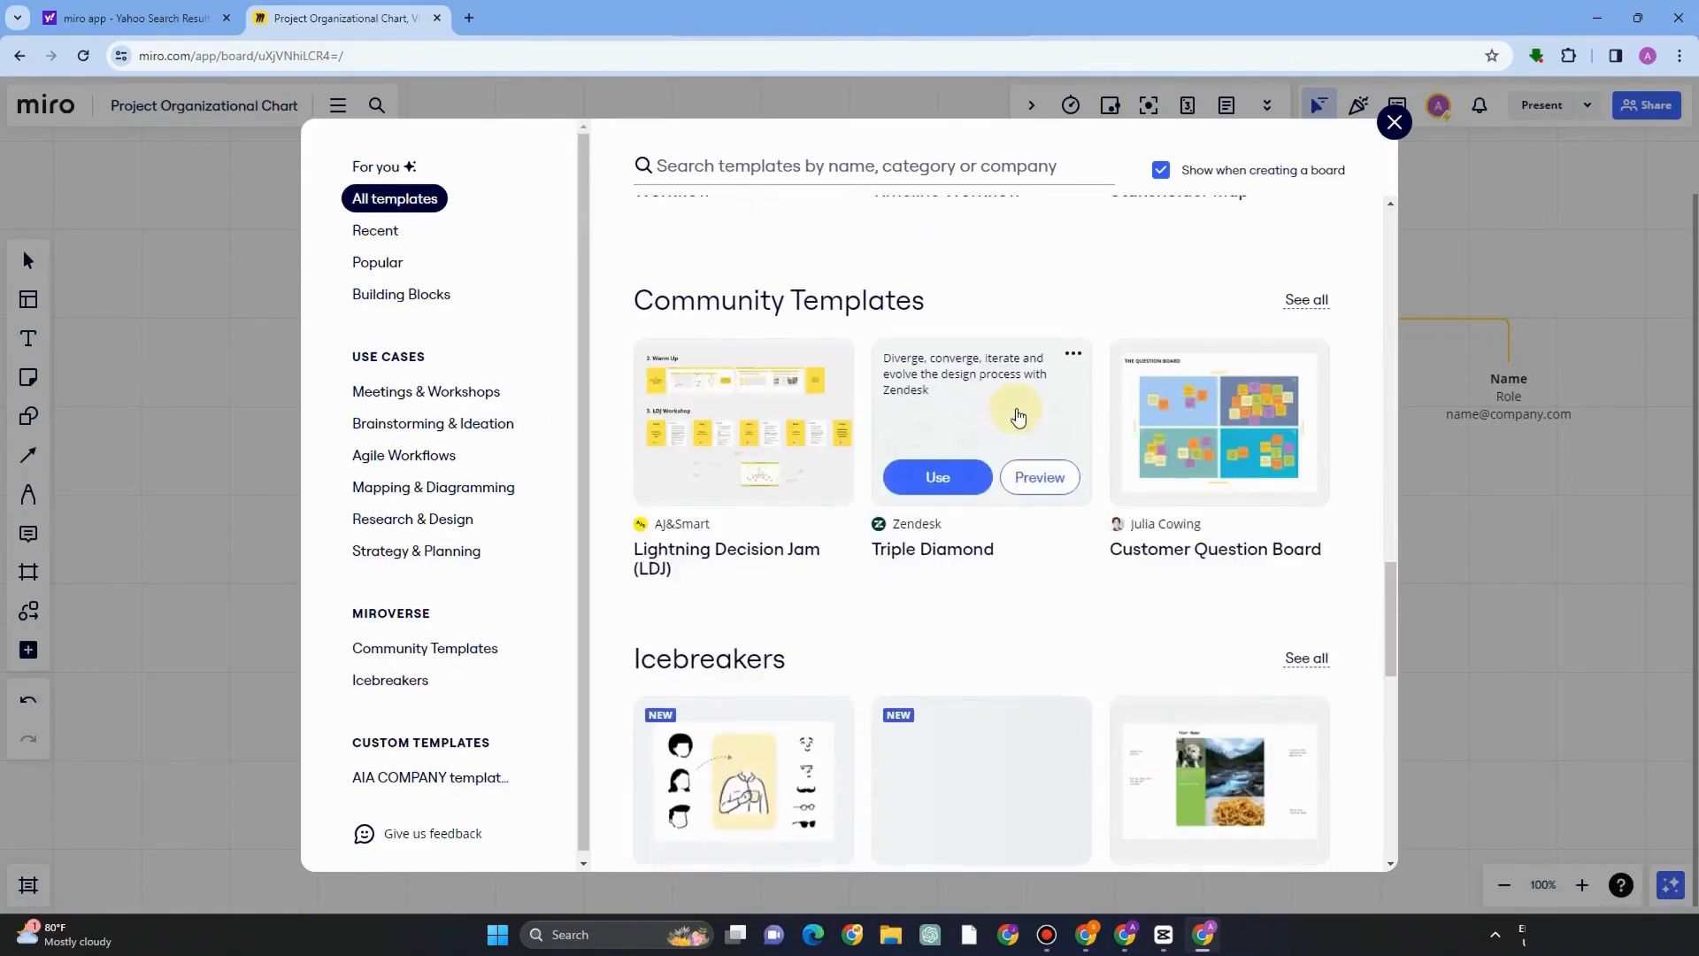
scroll(1392, 124, down, 4)
click(1394, 122)
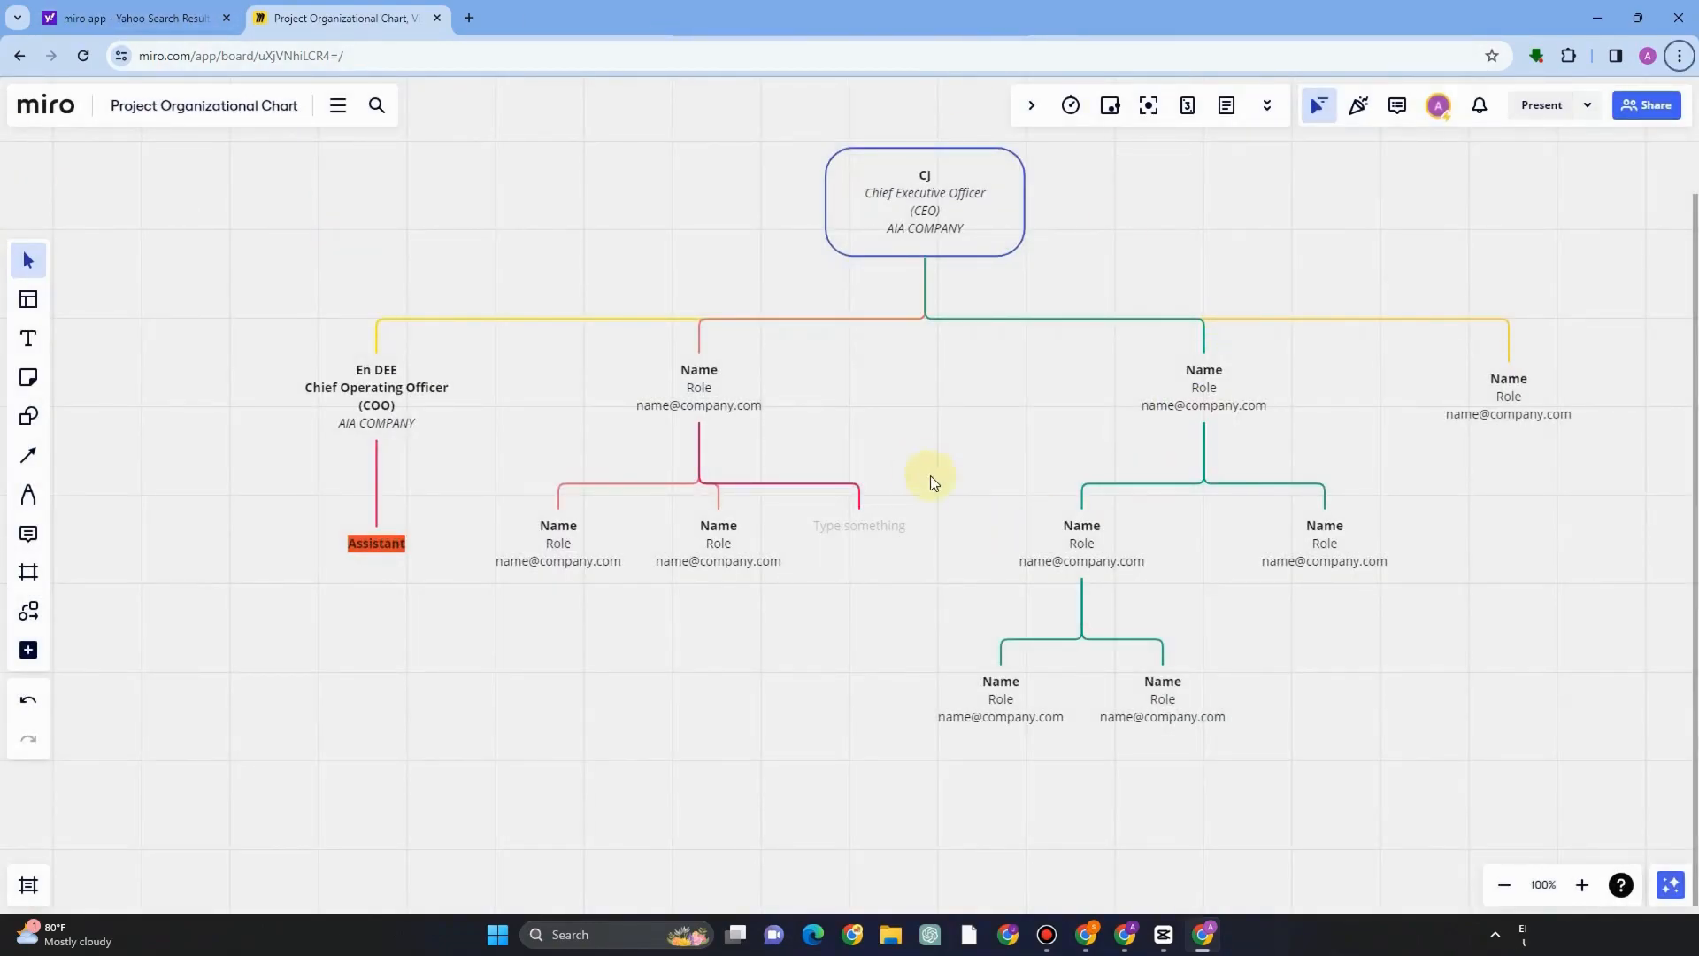
Add a text box reading "My team" to the left of the COO branch.
click(24, 345)
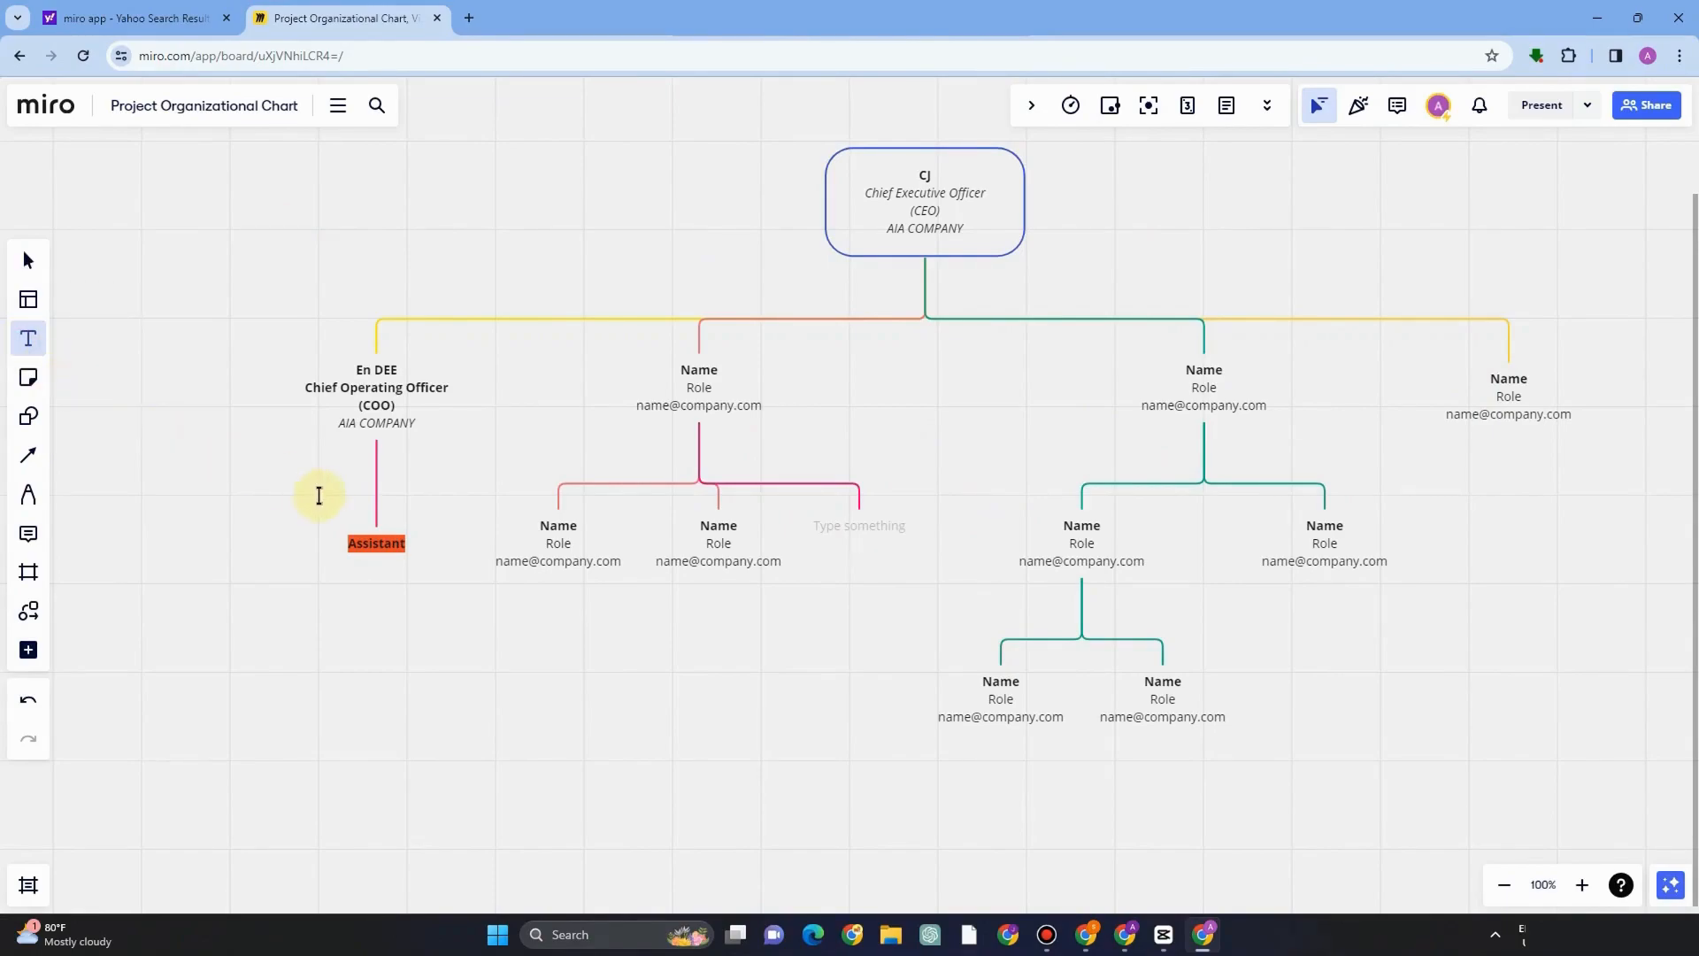
drag(240, 431, 331, 511)
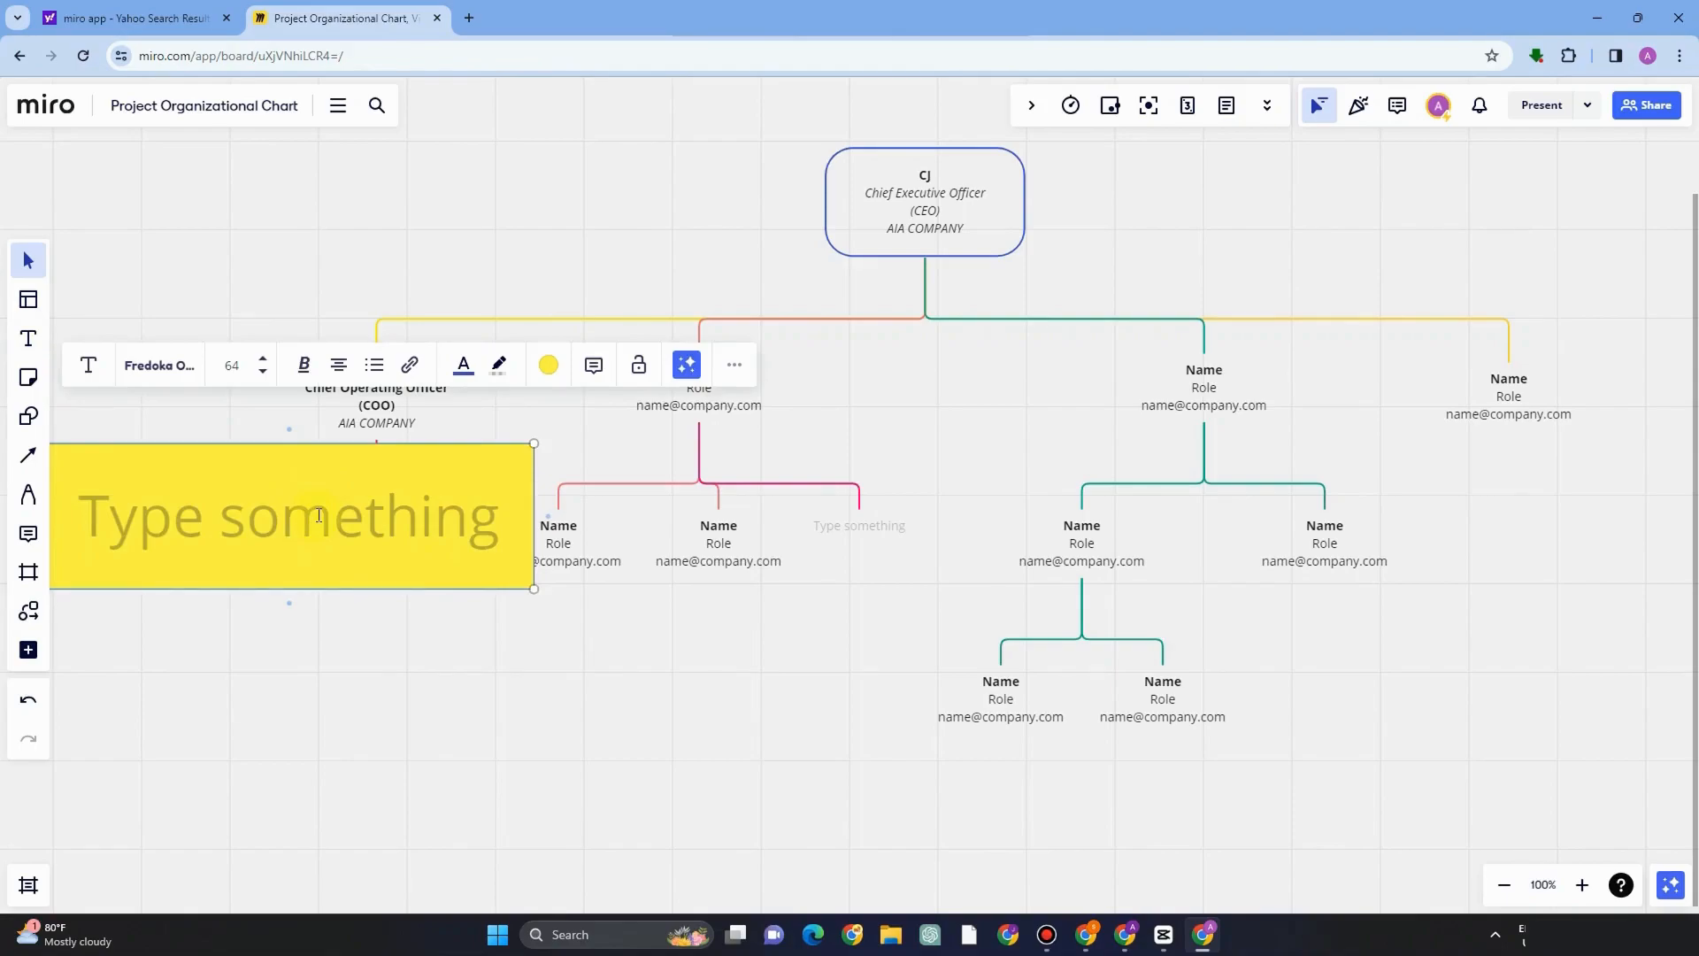
text(My team)
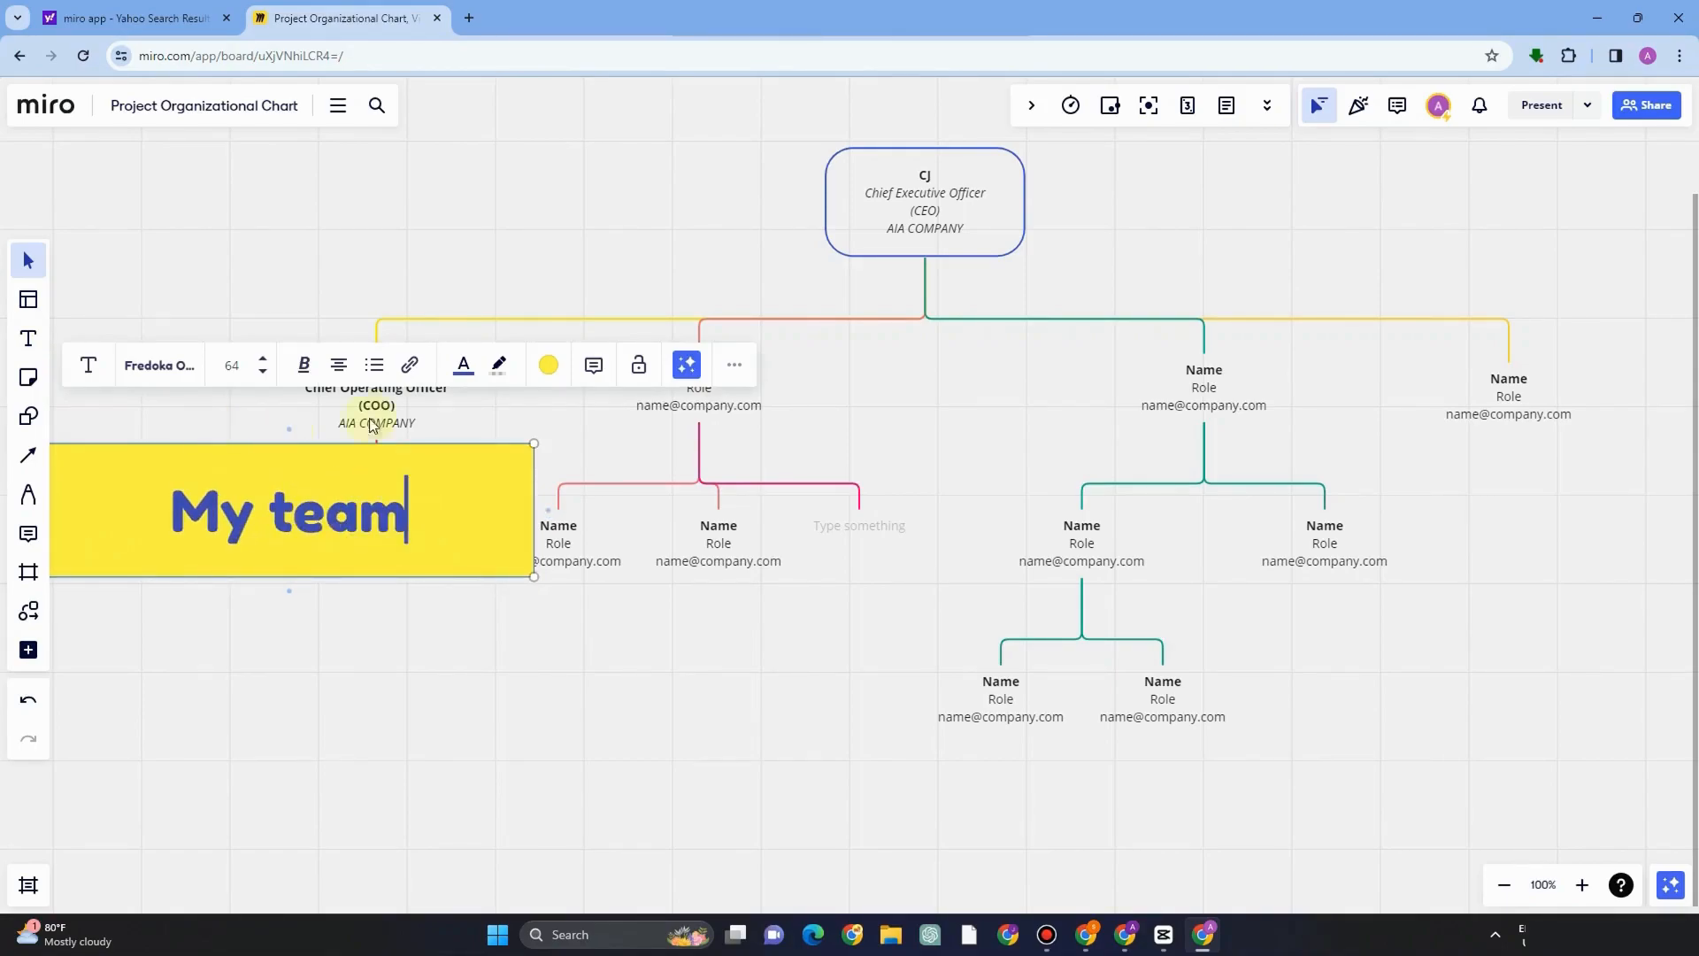
Set the My team text to Abril Fatface font at size 14 in bold.
click(255, 372)
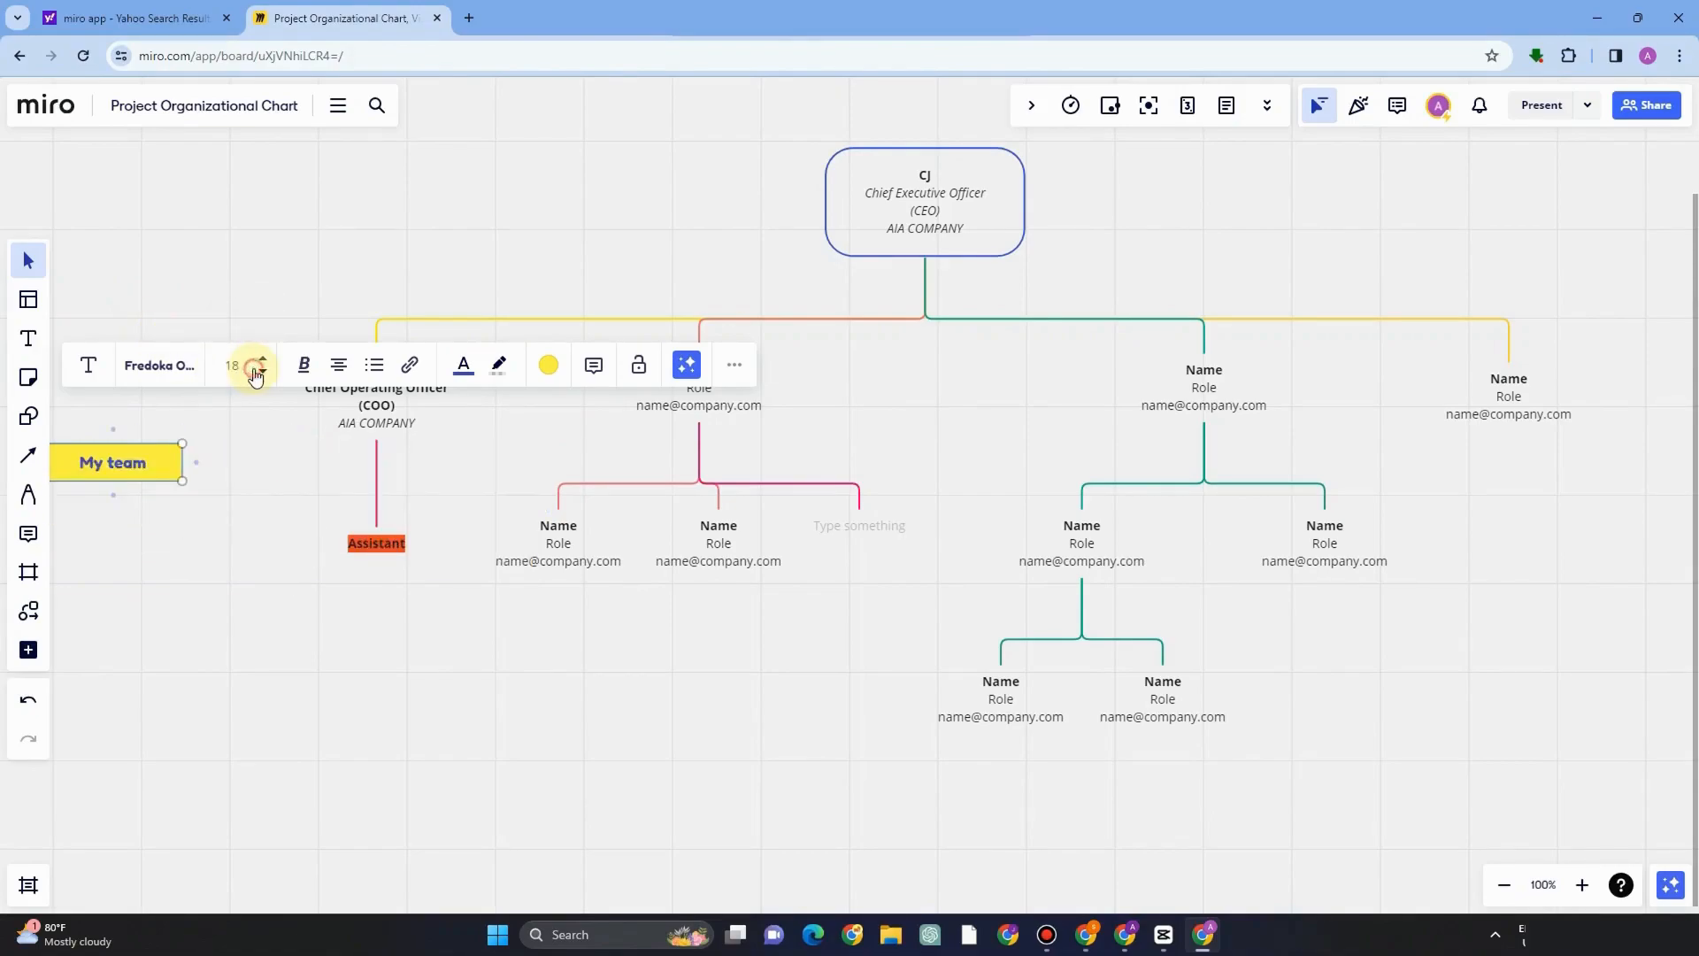
click(158, 379)
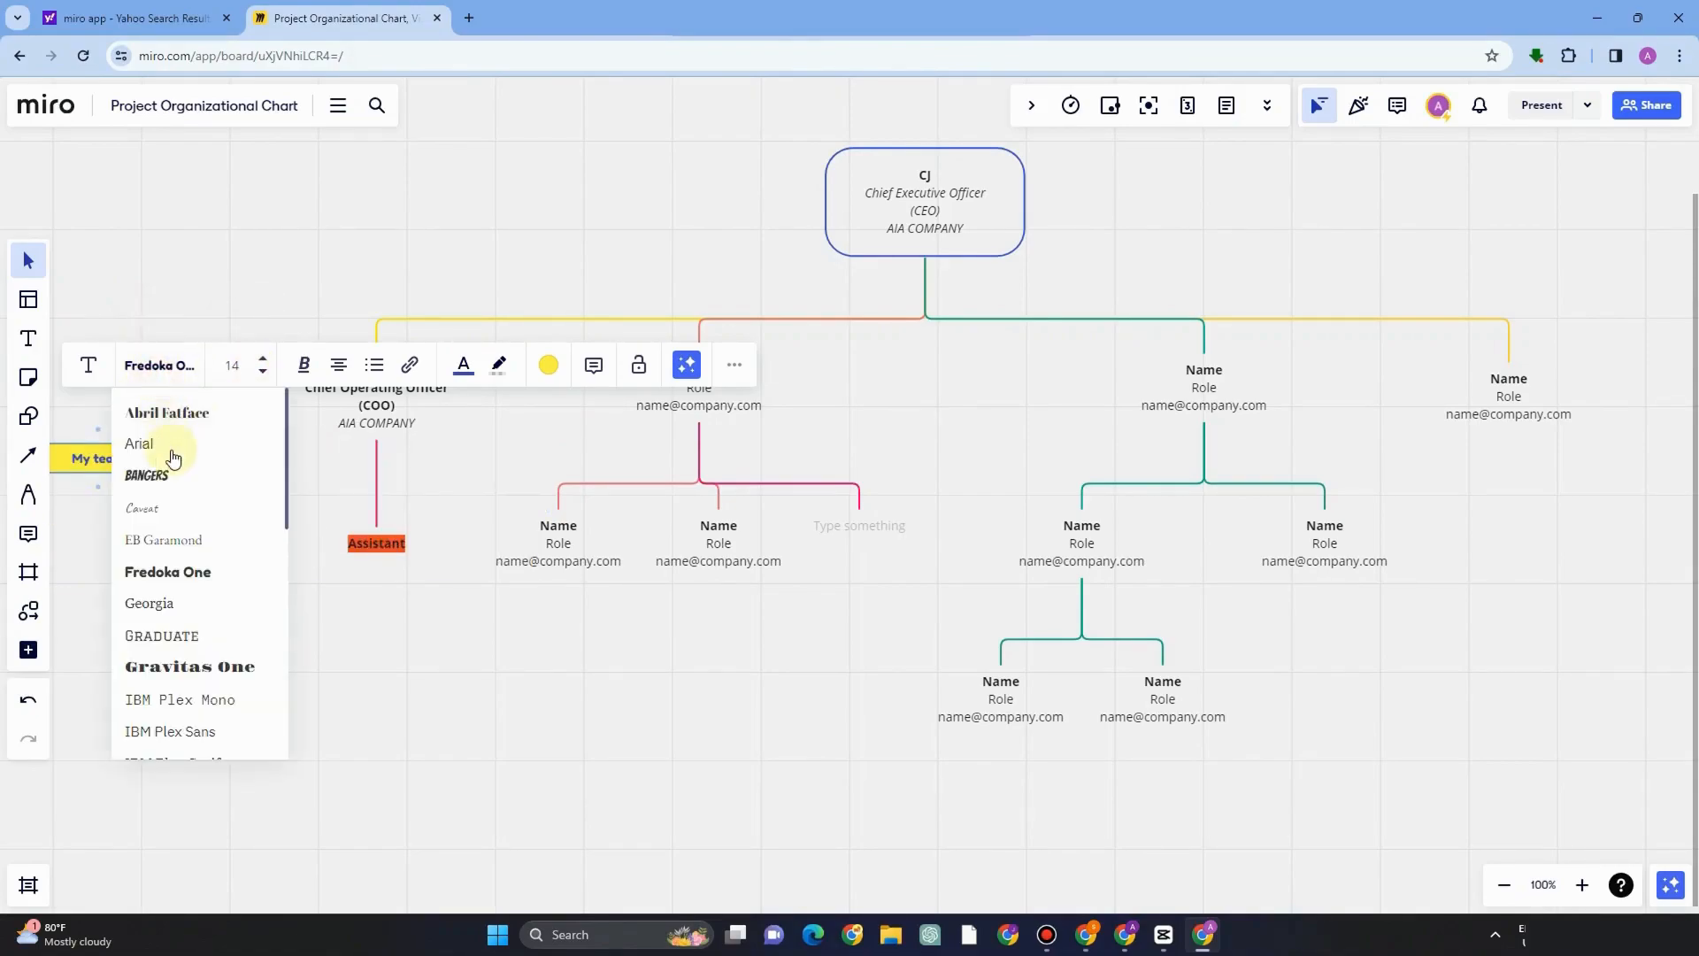
click(170, 410)
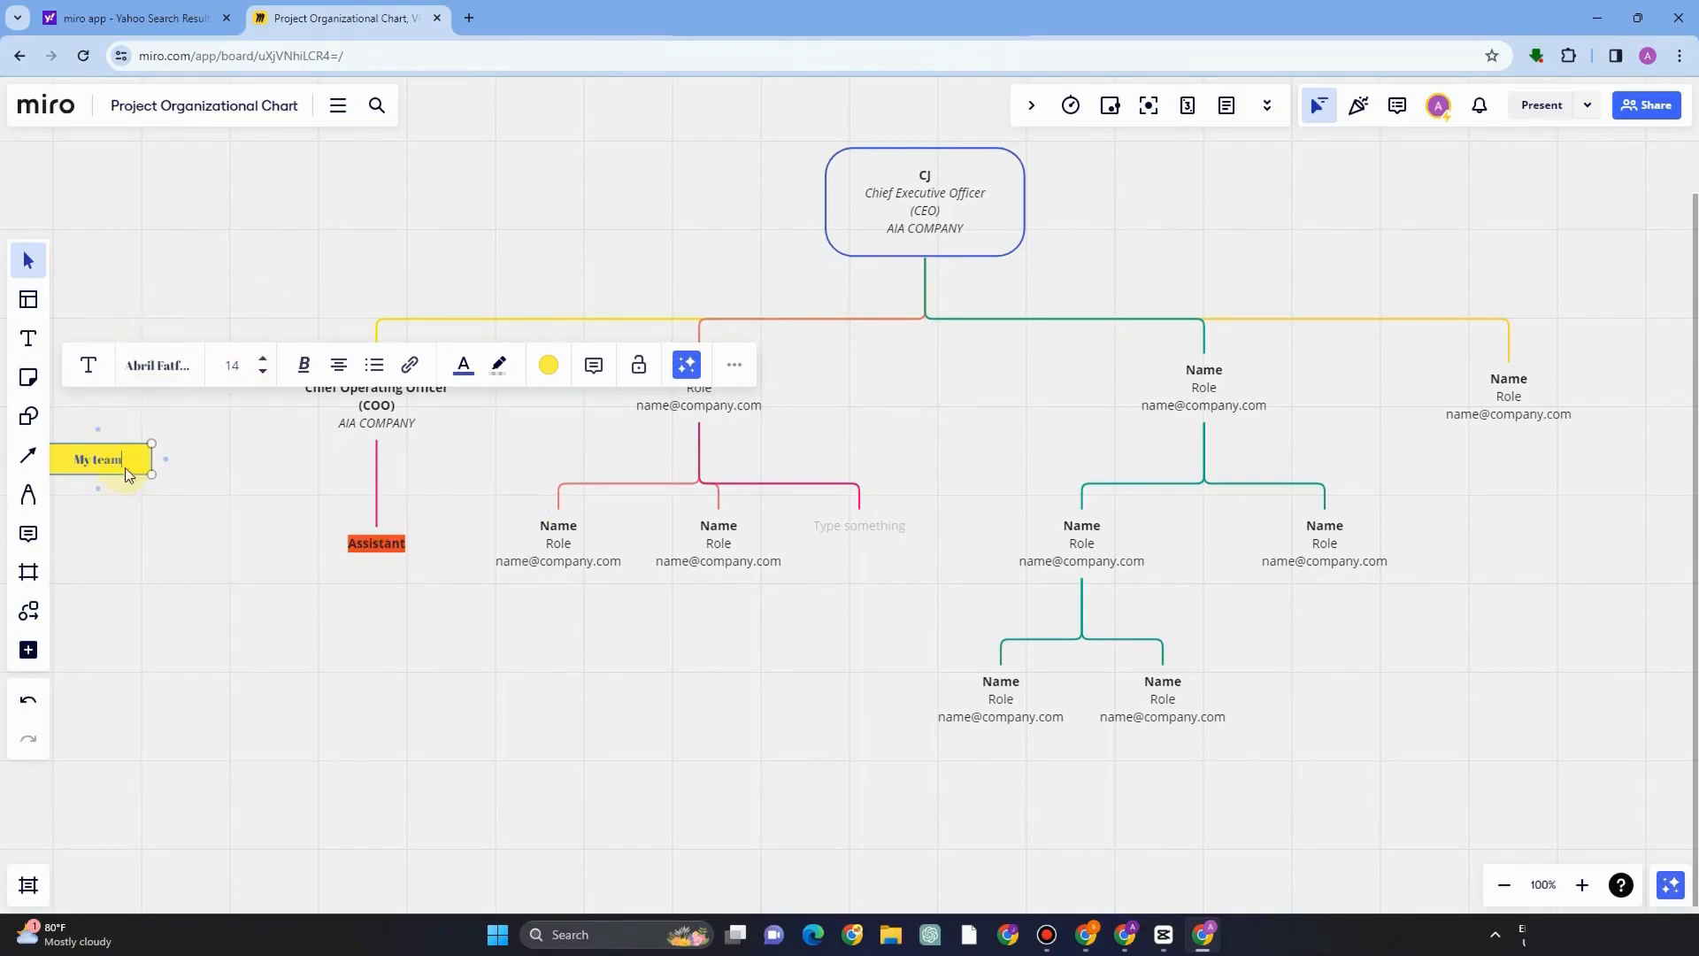
click(304, 364)
click(248, 414)
click(305, 365)
click(289, 413)
Set the My team text color to black and place the box beside the Assistant label.
drag(70, 464, 310, 493)
click(469, 396)
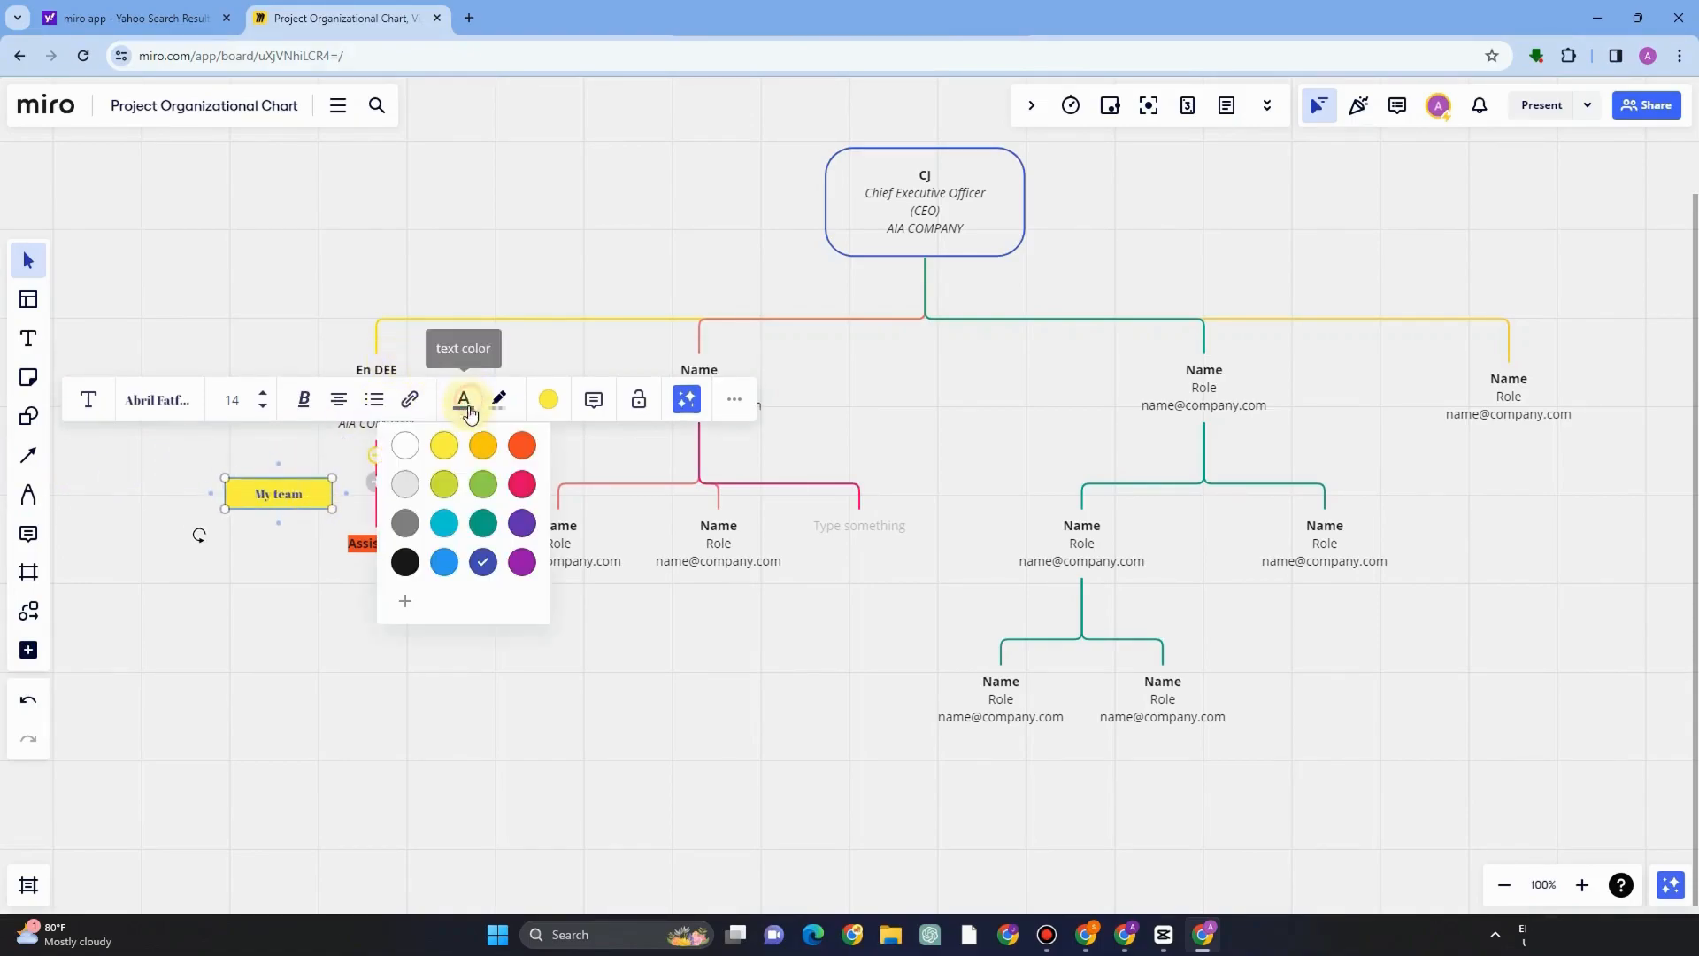
click(482, 443)
click(474, 396)
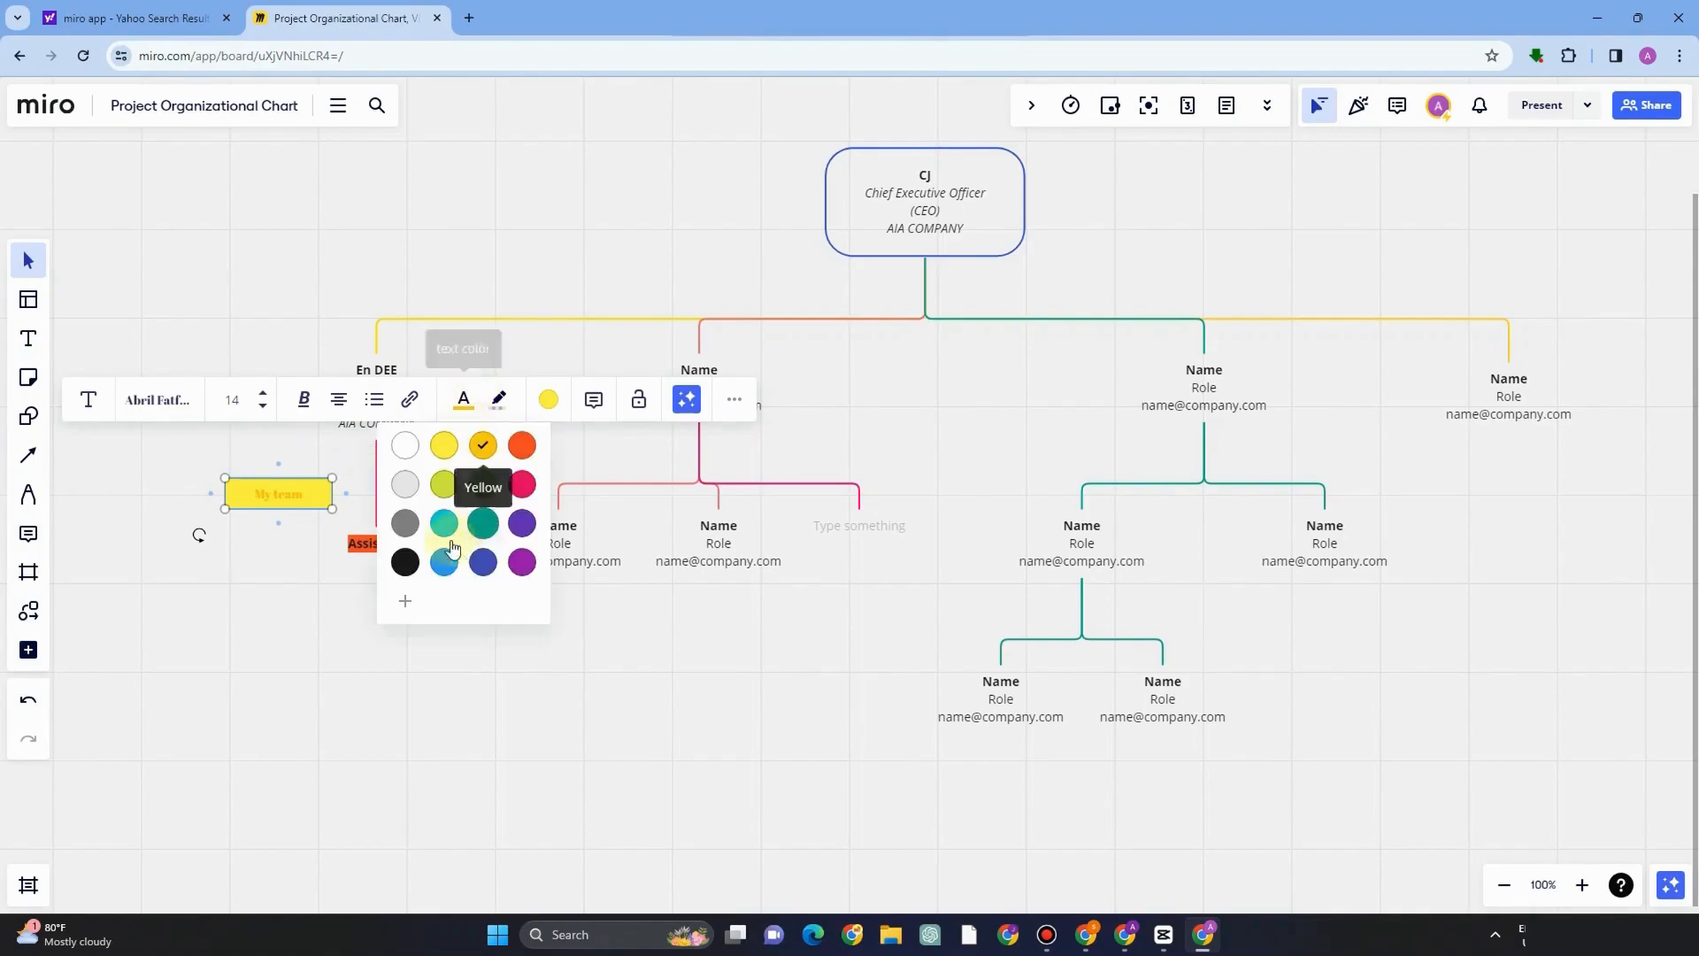
click(406, 560)
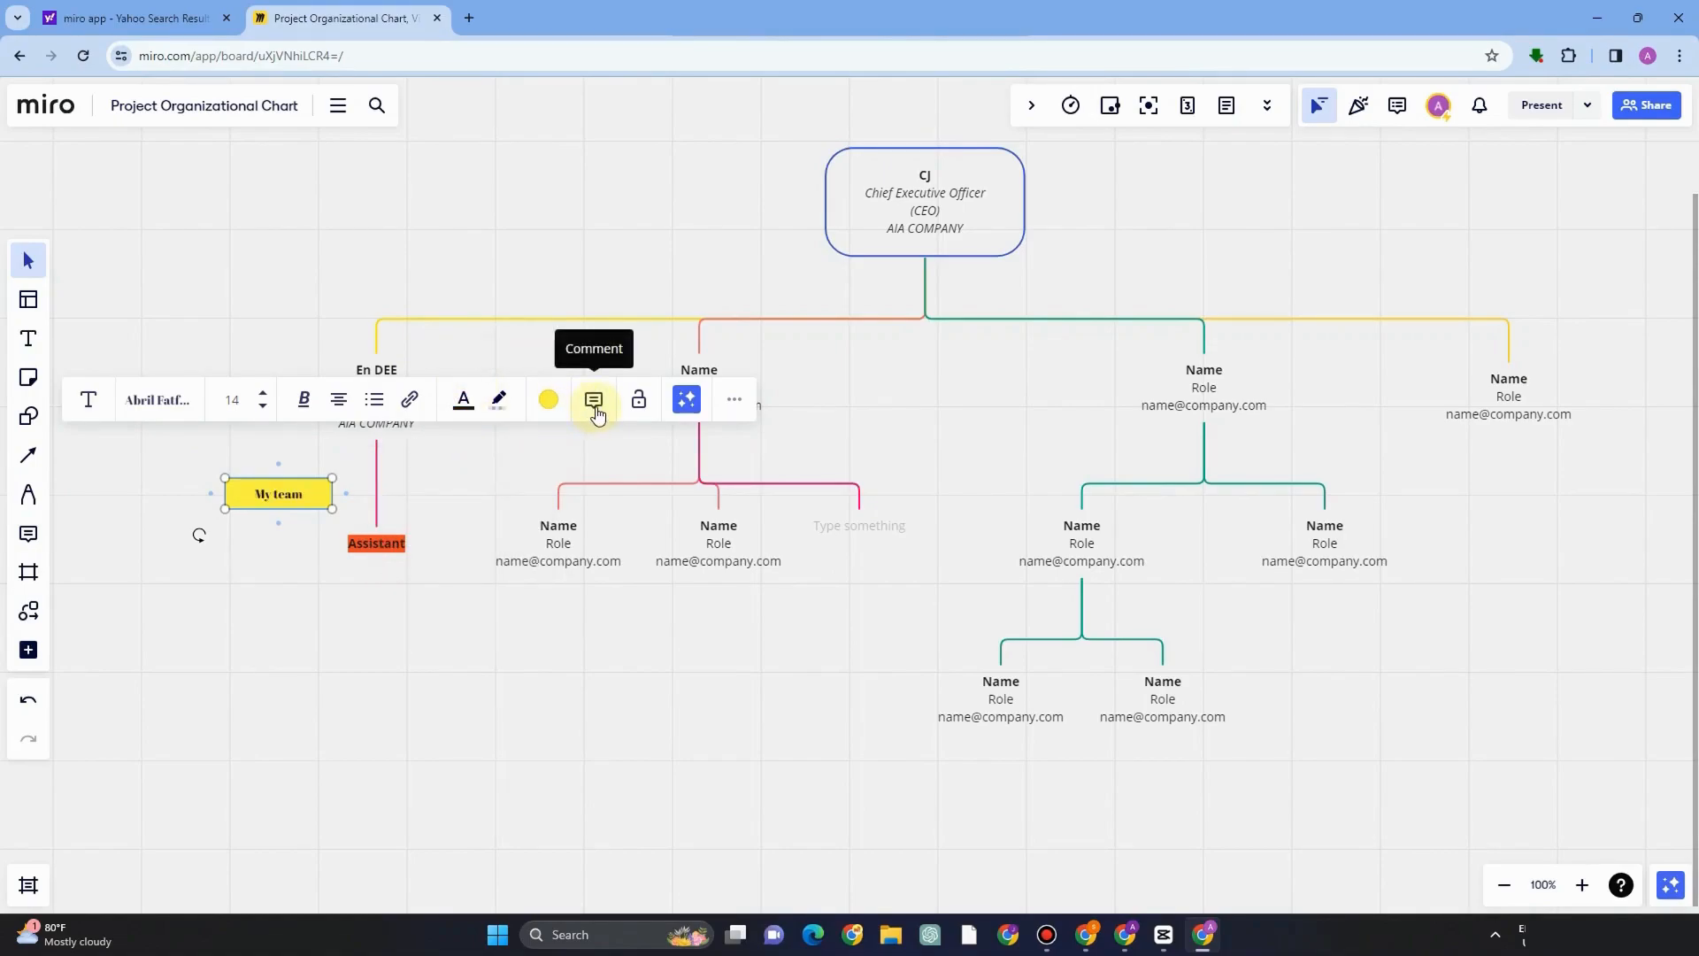
drag(285, 503, 294, 544)
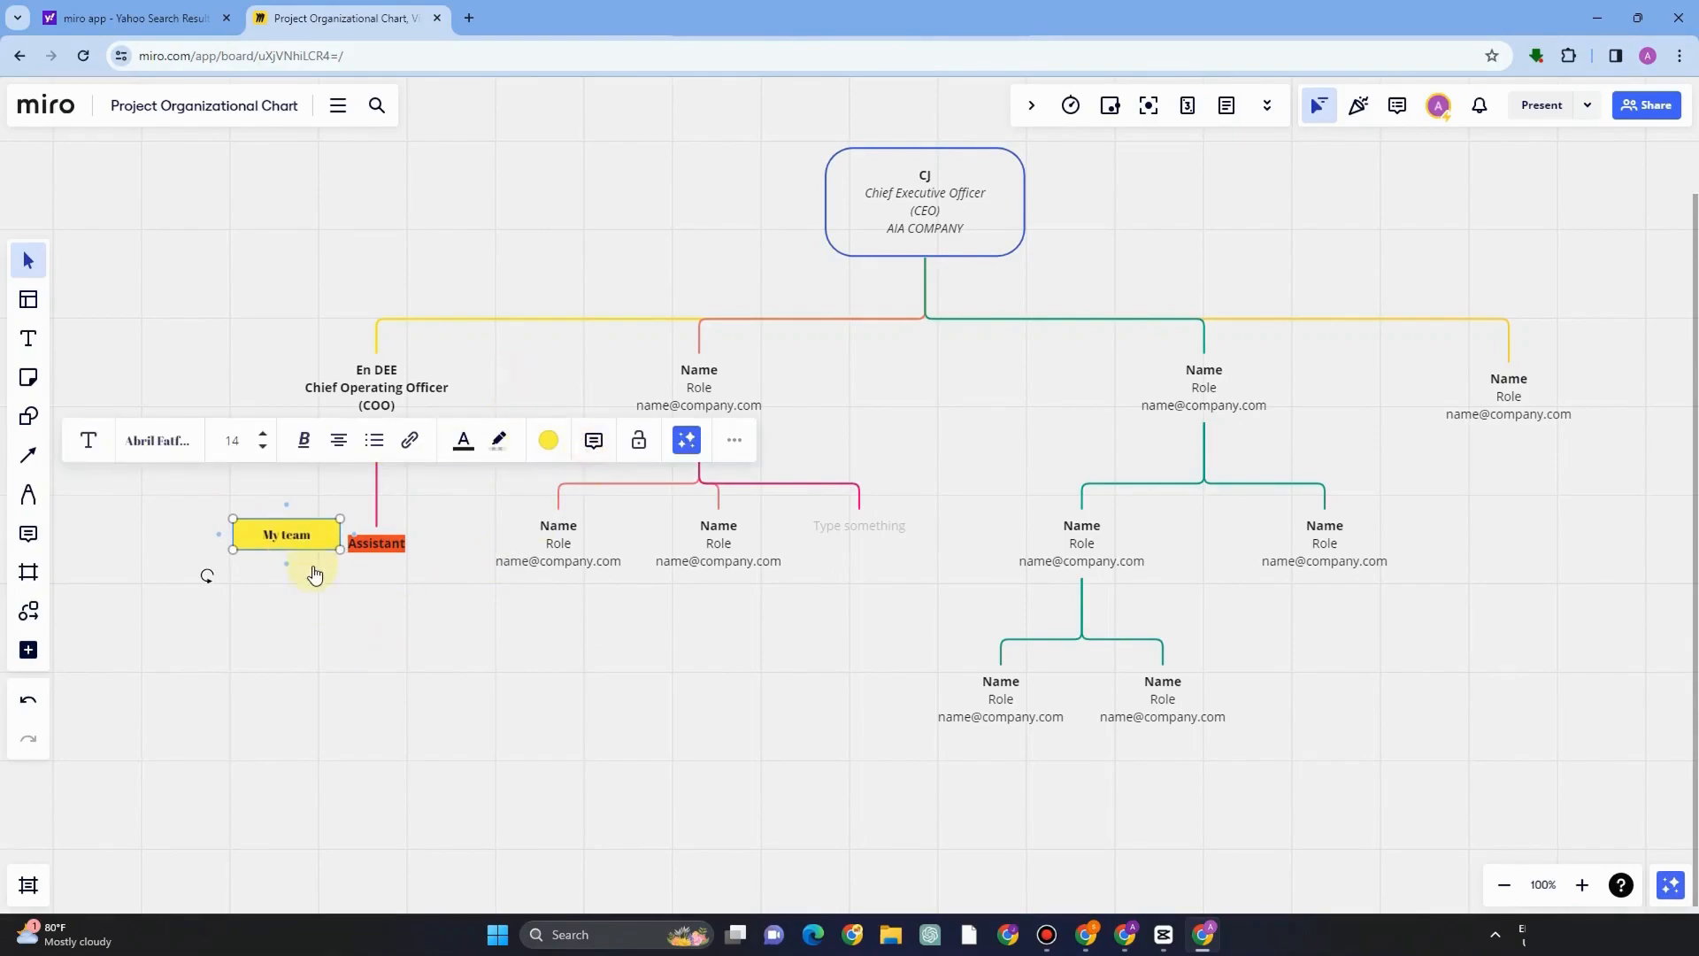
Add the comment "names of my team" to the My team text box.
click(591, 450)
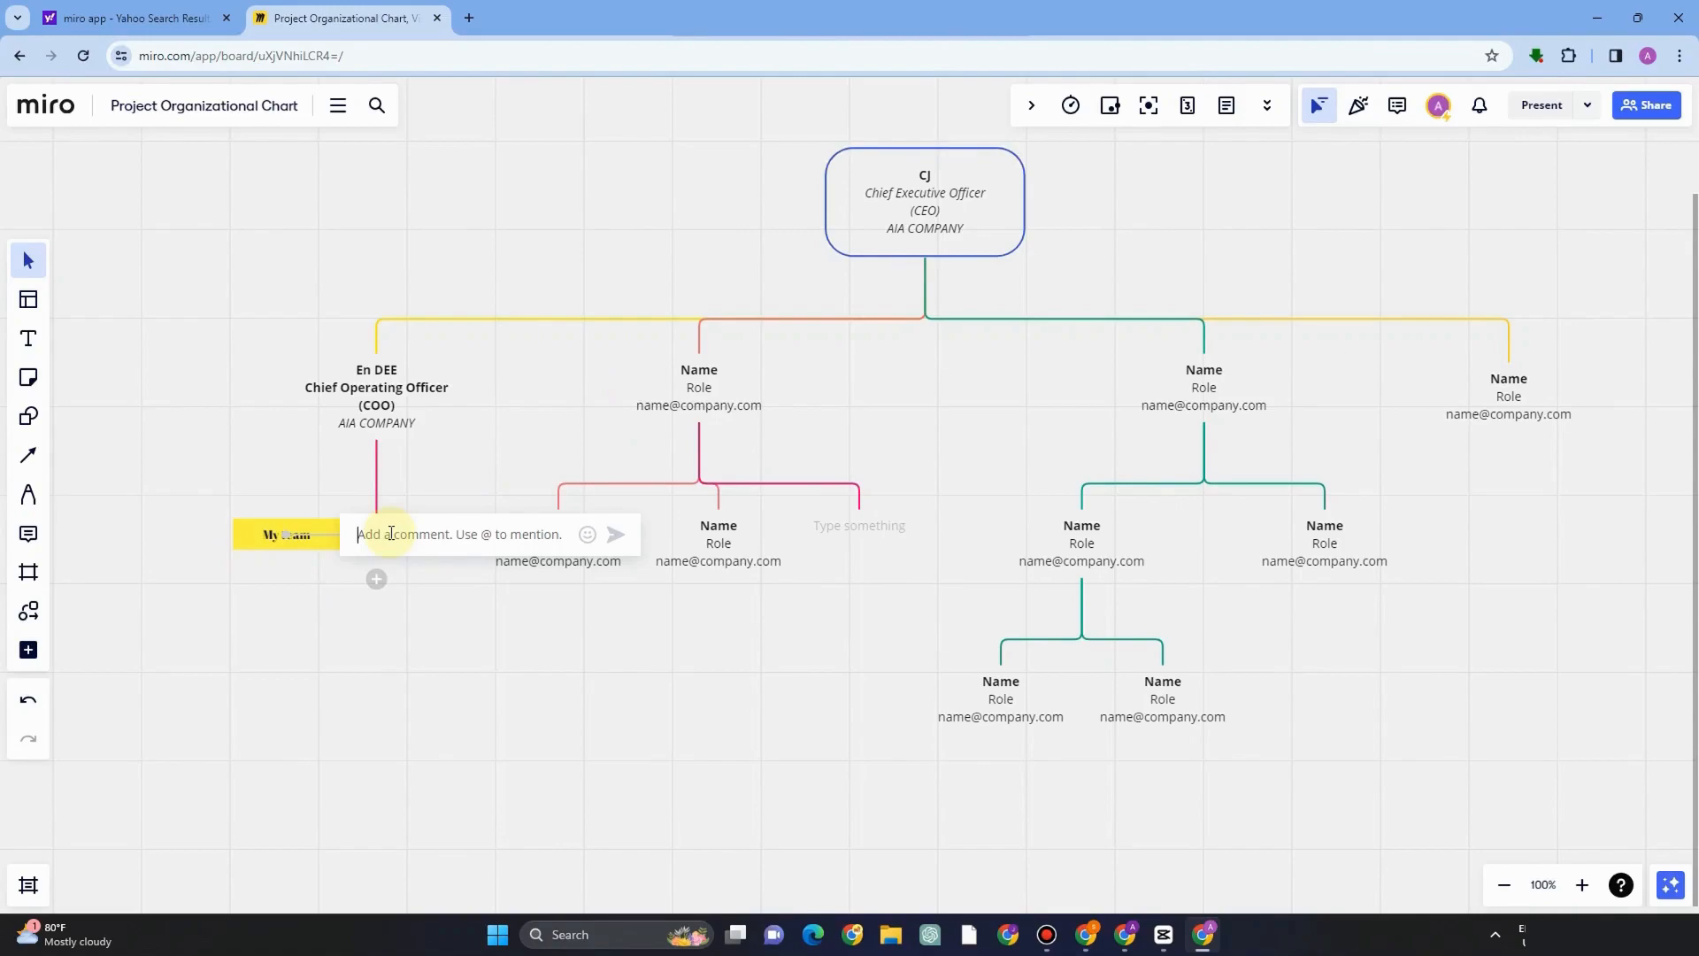
text(names of my team)
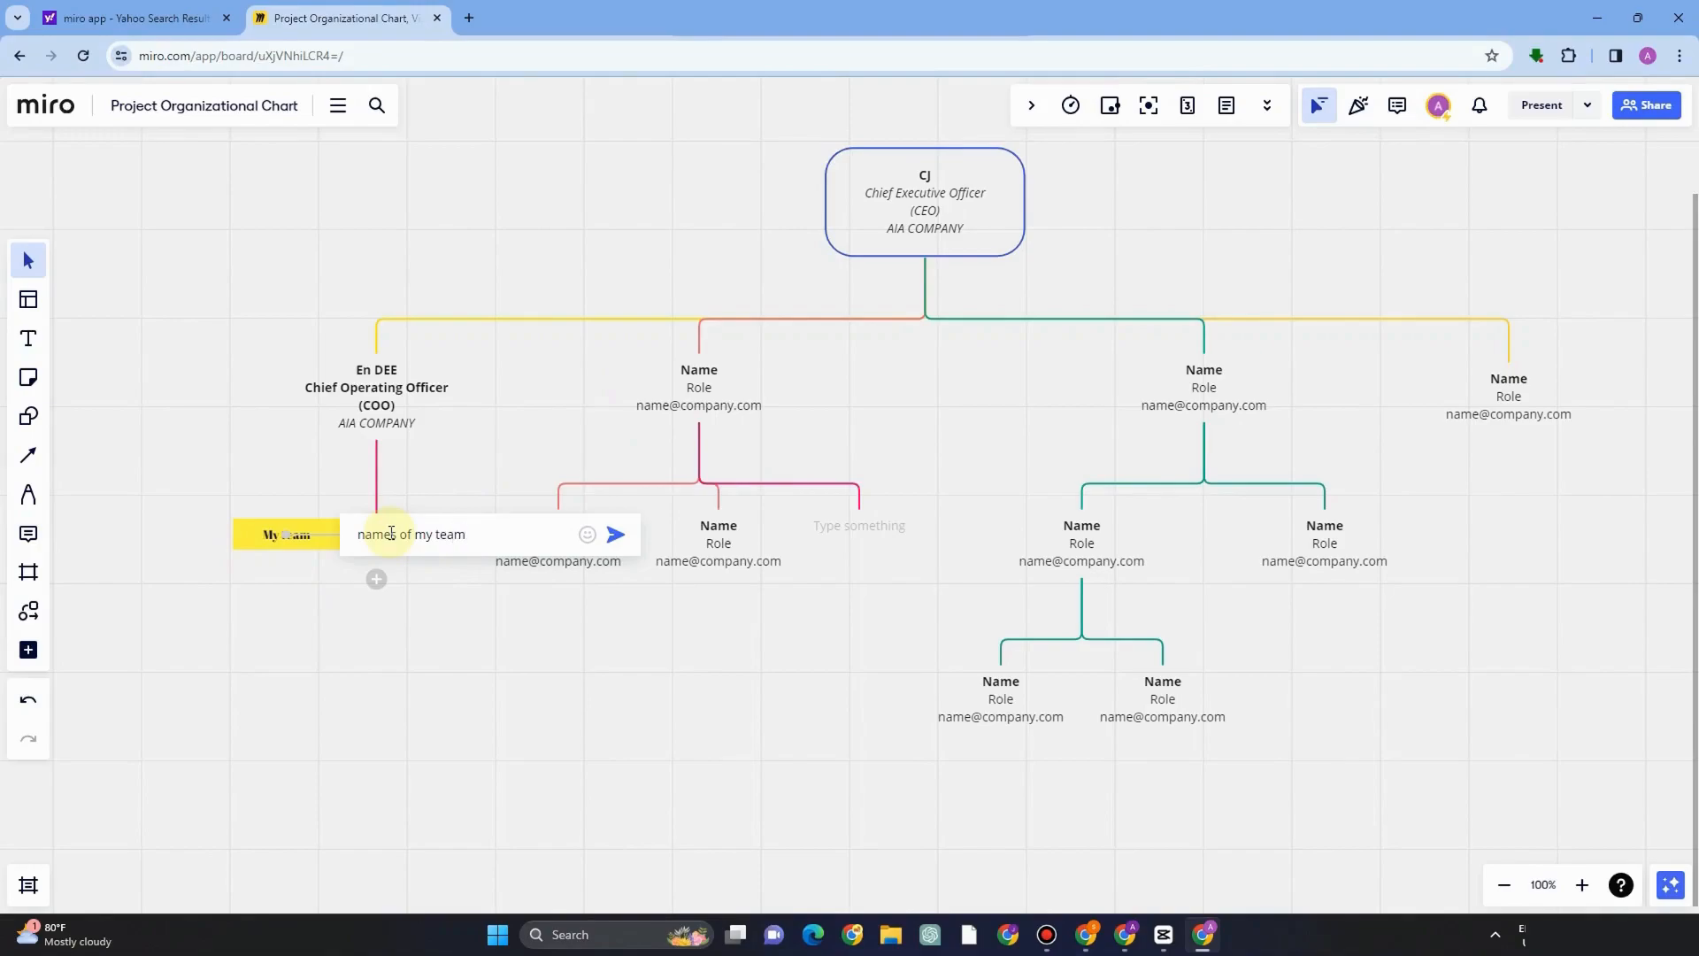
click(615, 534)
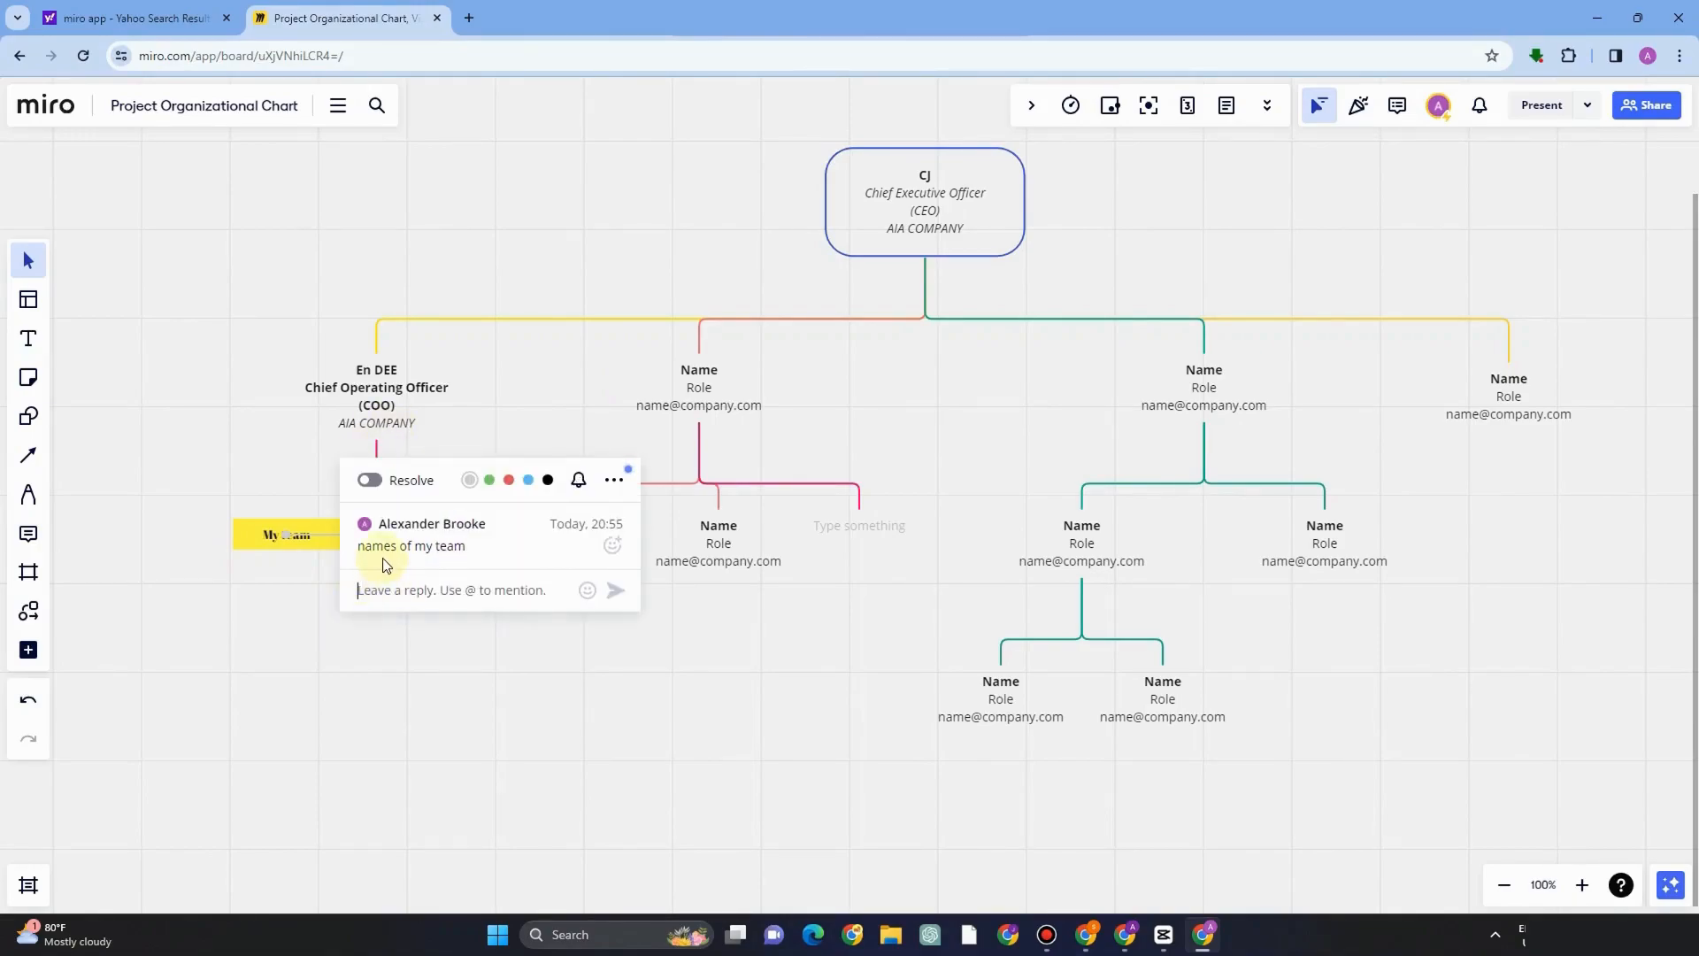
Add a smiley emoji reaction to the My team comment and close the comment thread.
click(438, 547)
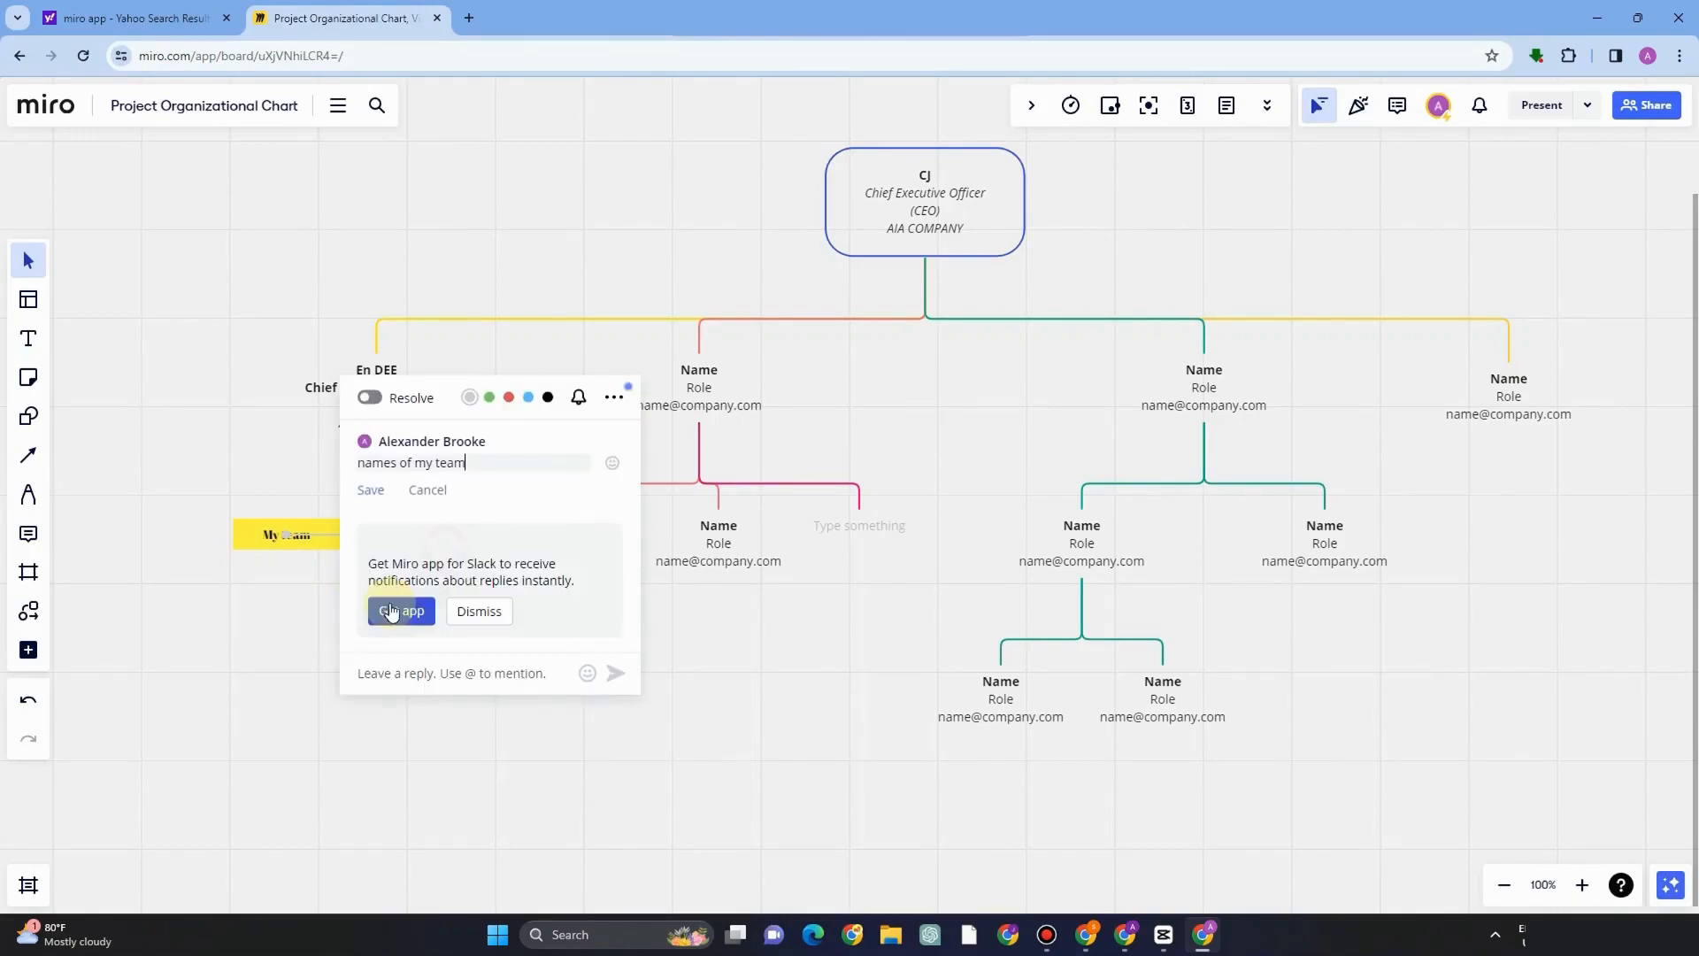
click(612, 463)
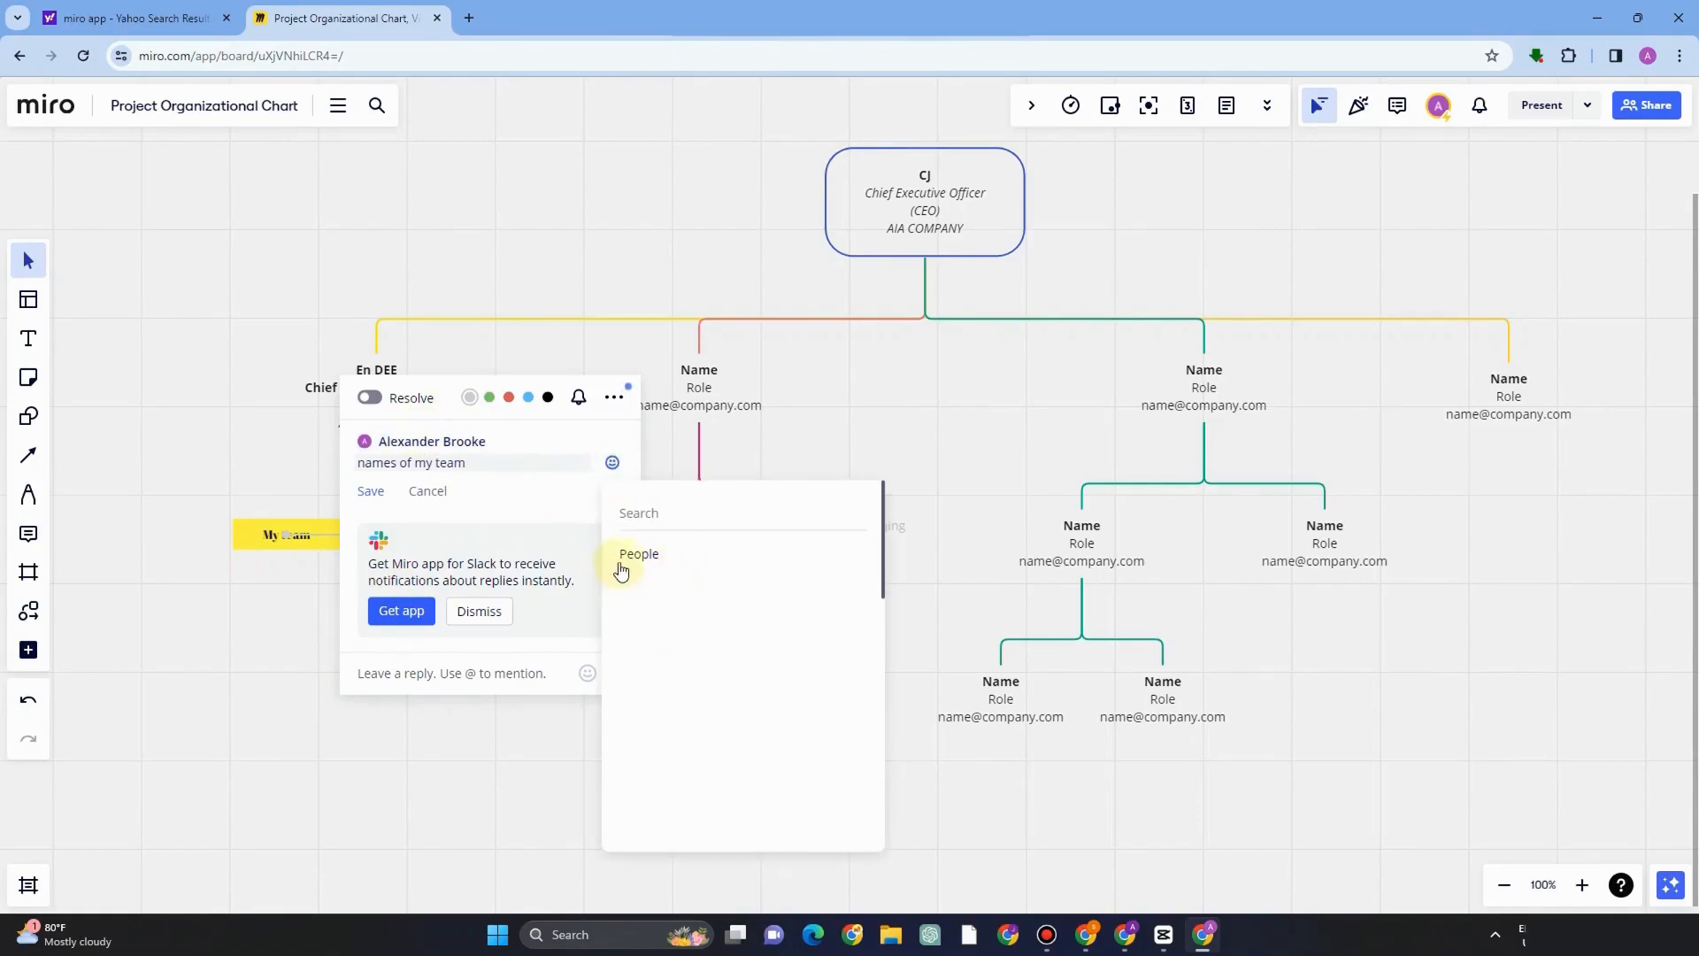
click(643, 584)
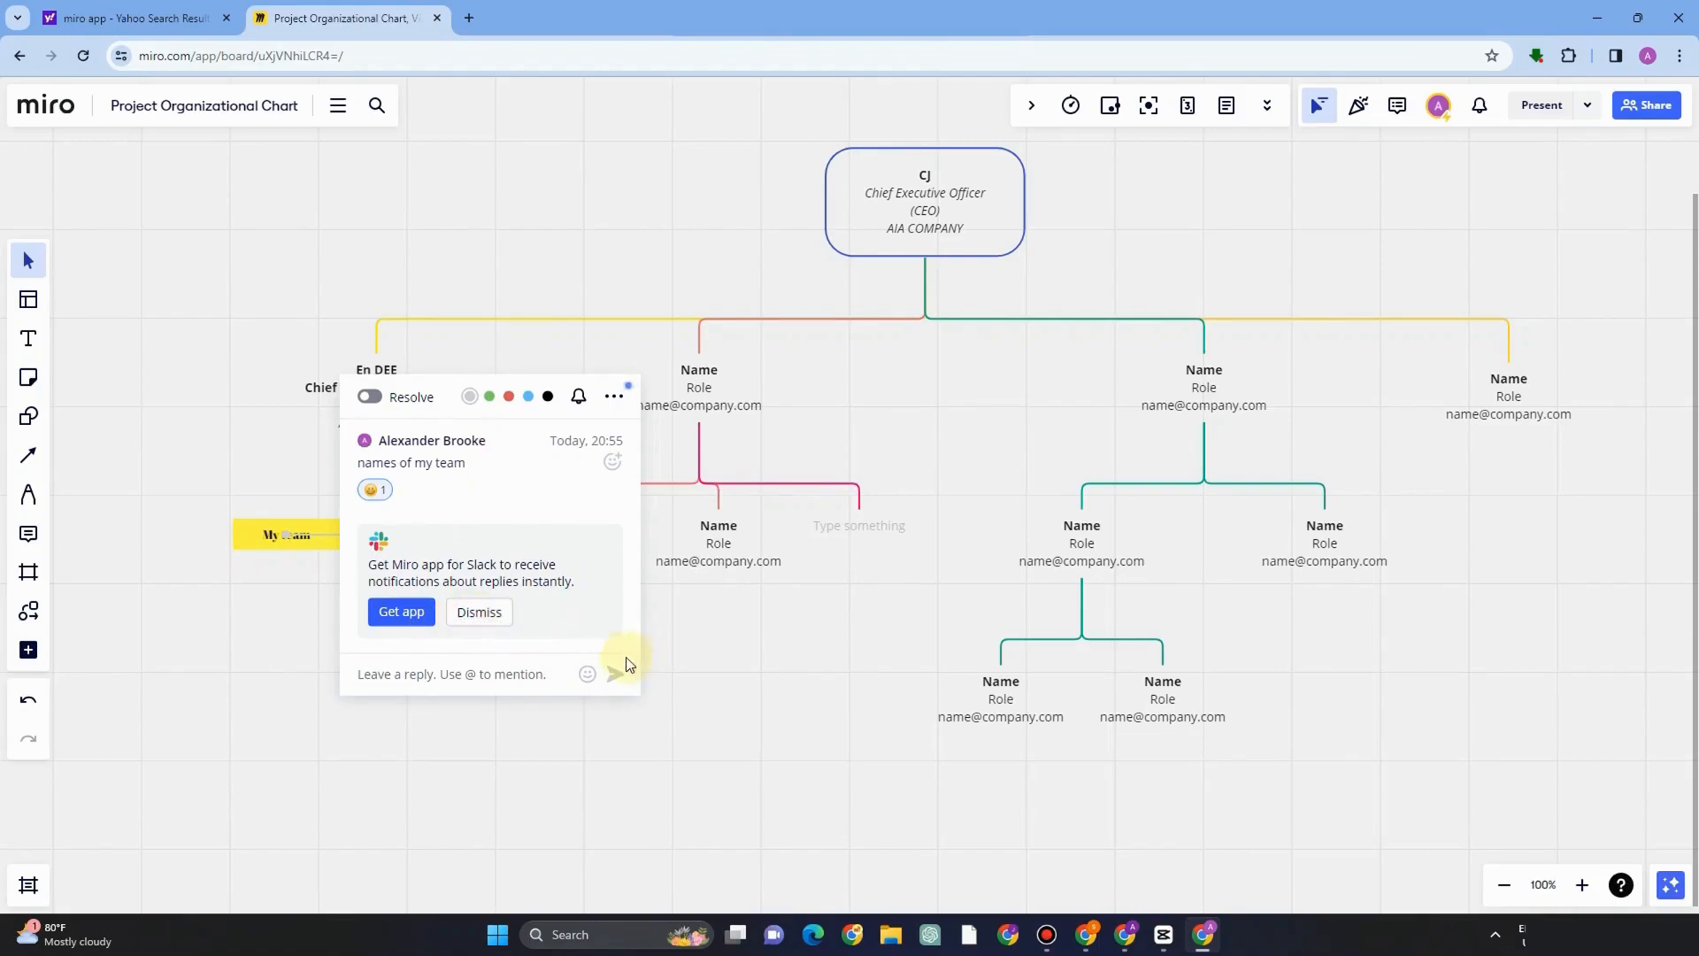
click(437, 670)
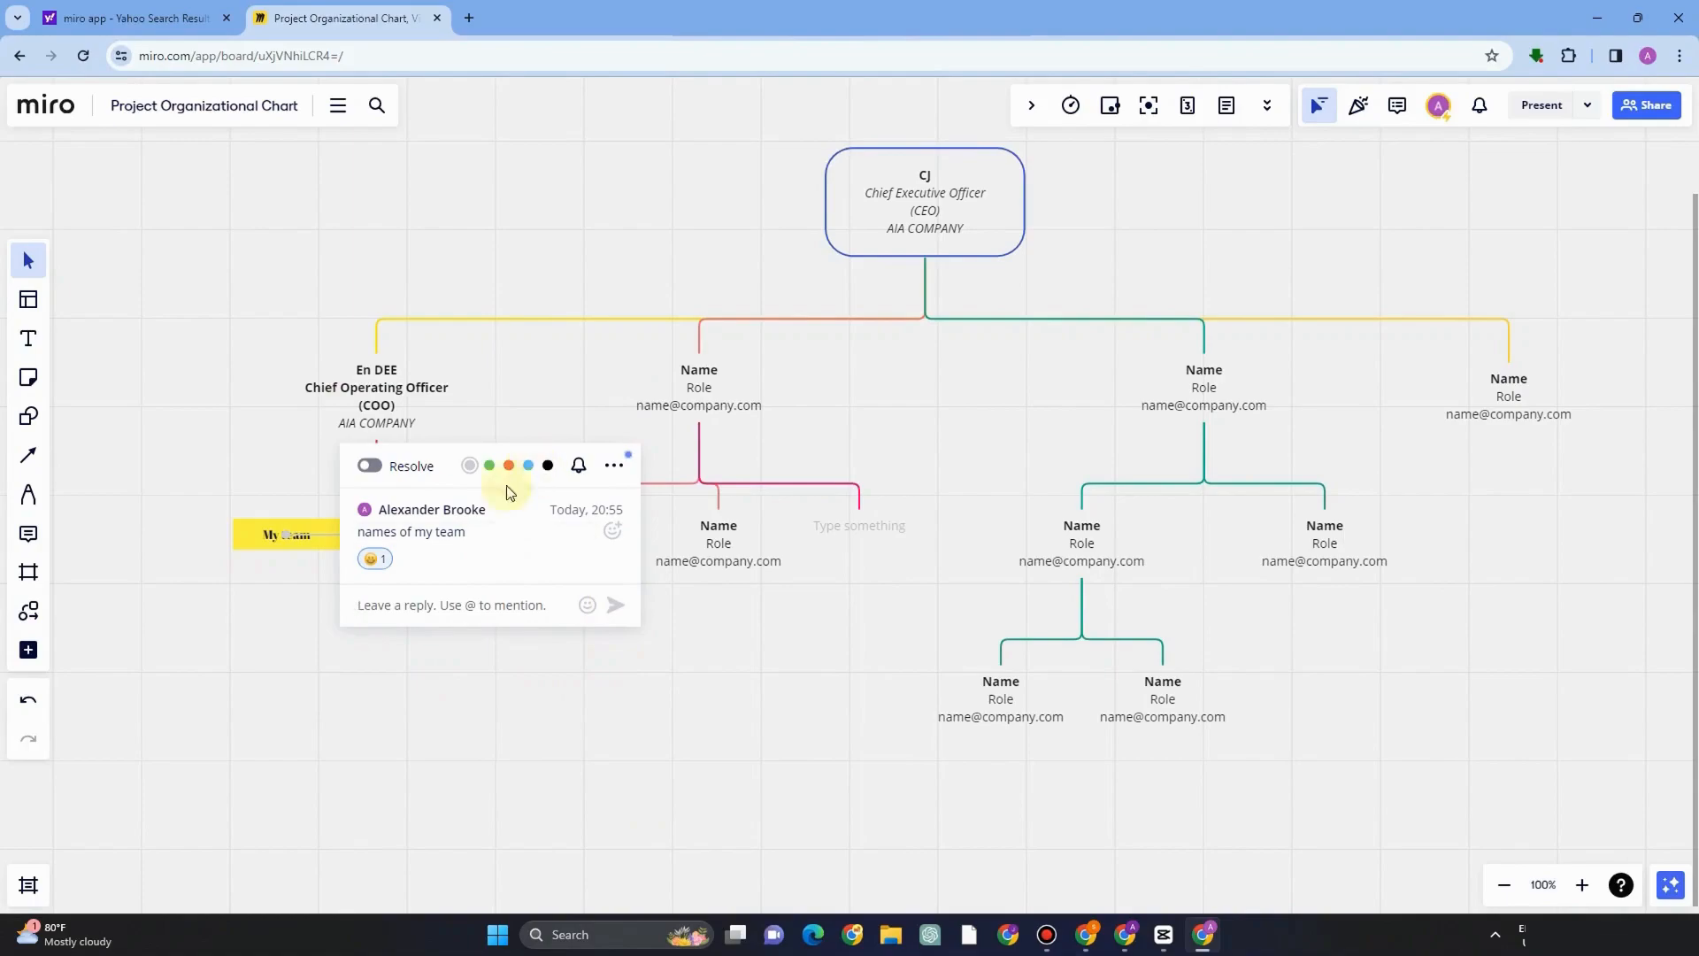
click(332, 609)
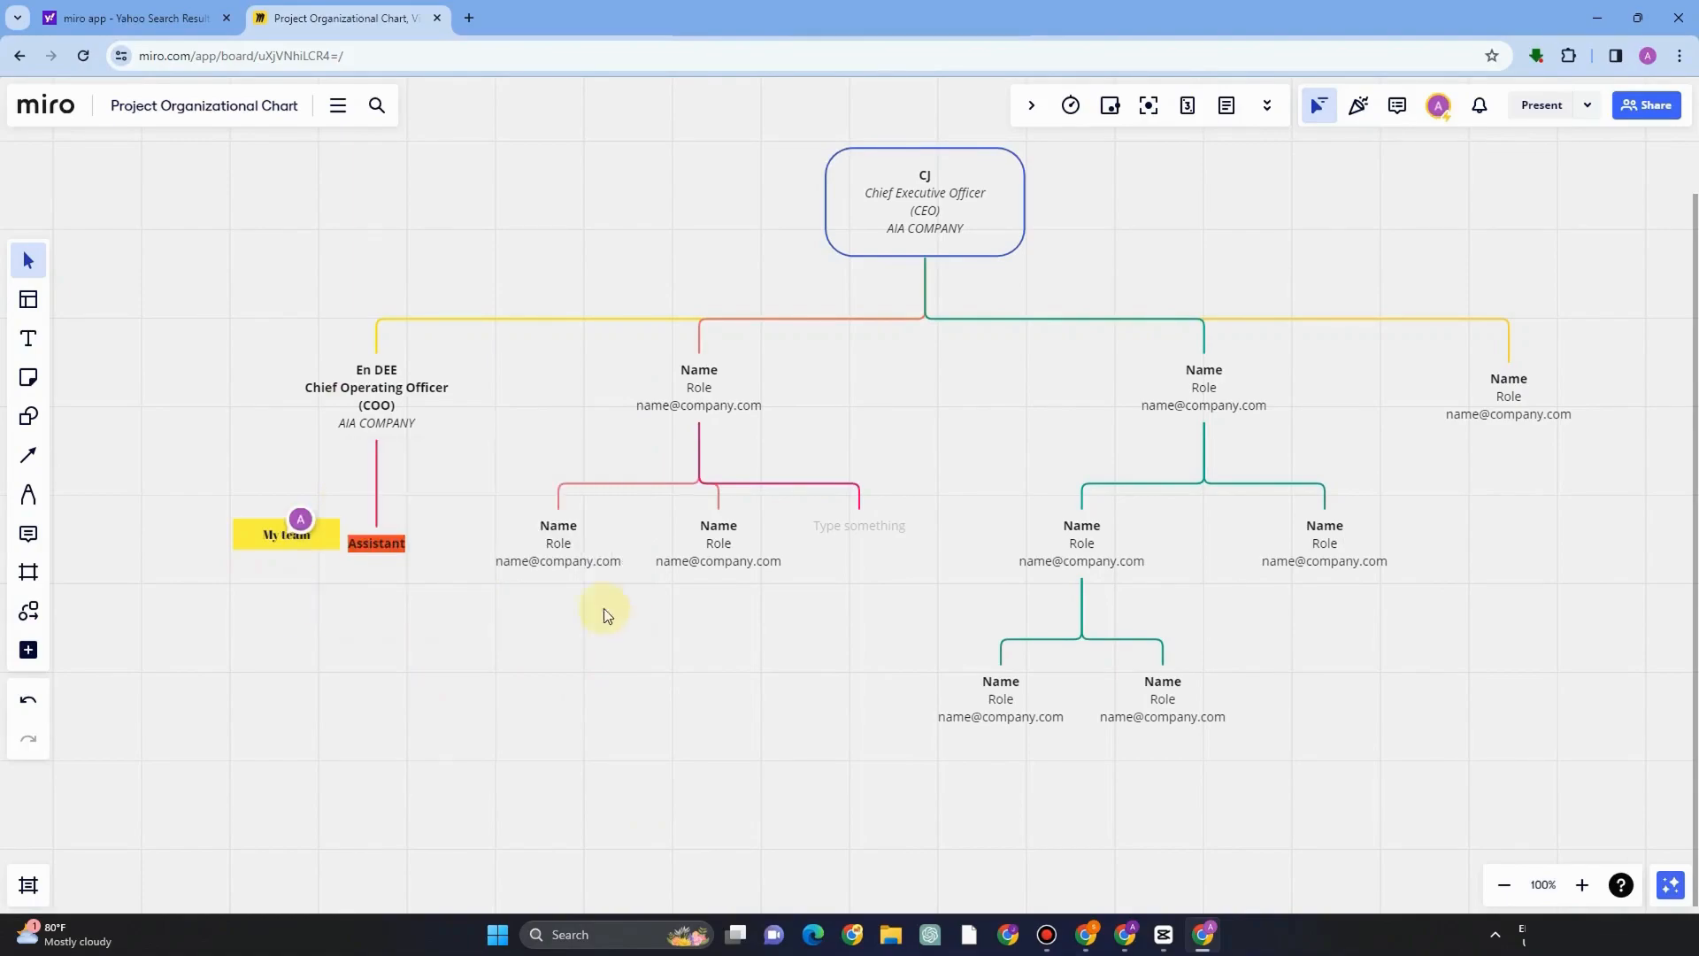
click(301, 529)
click(276, 573)
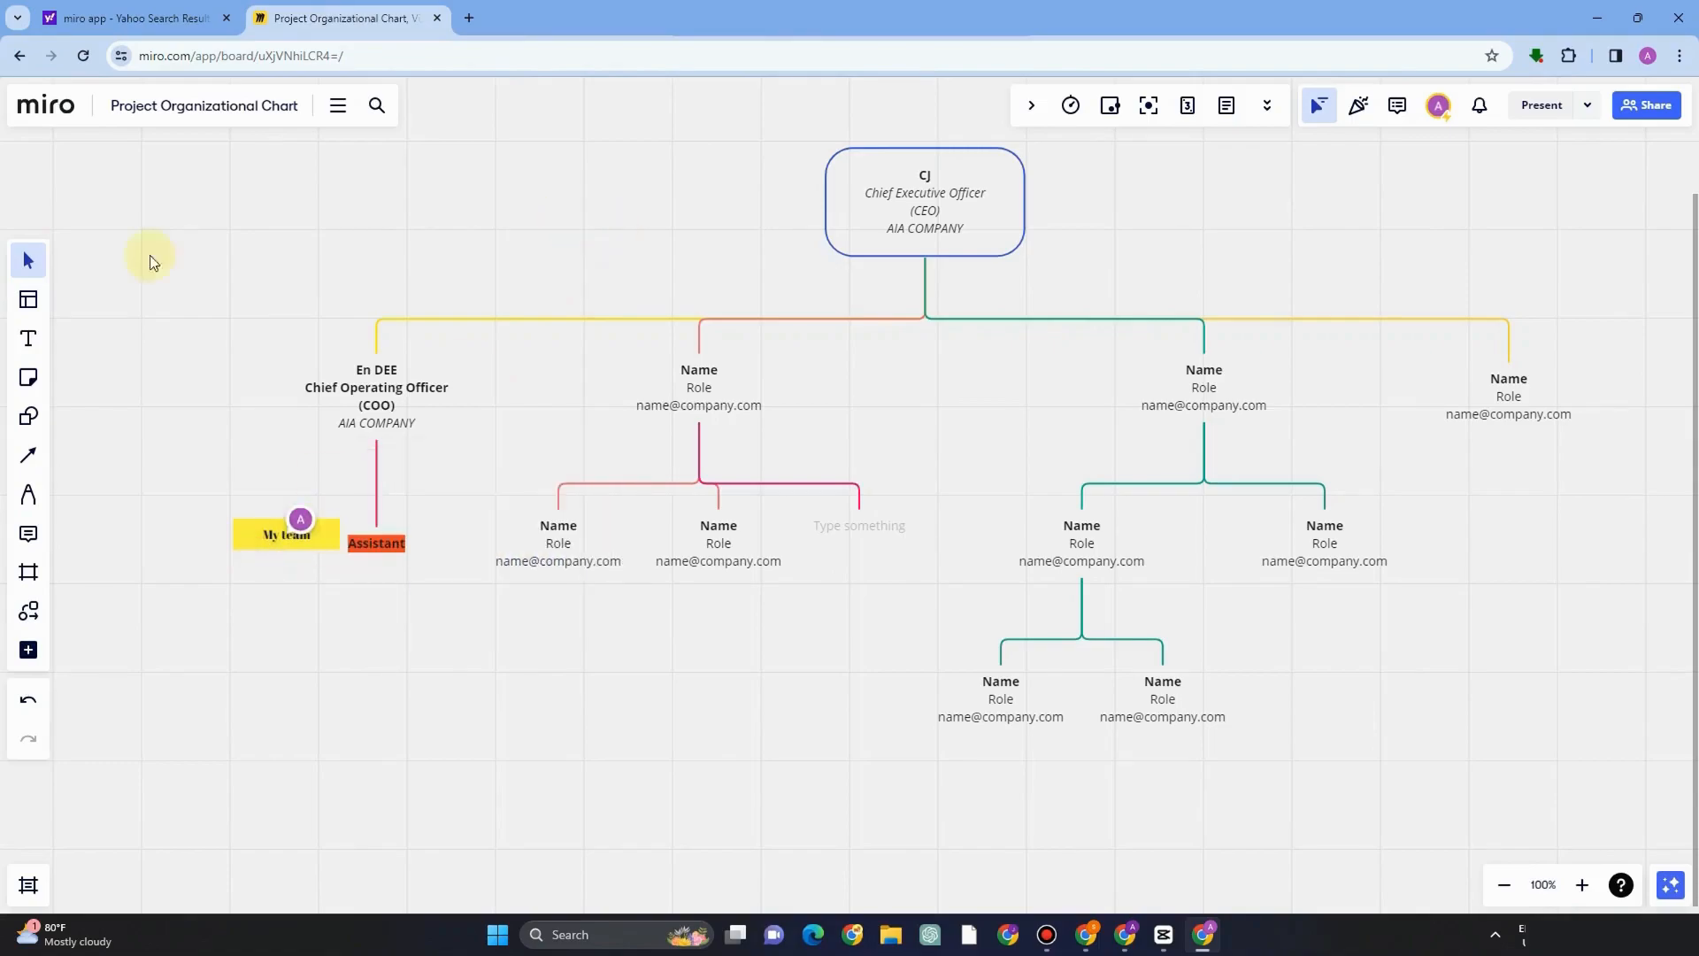
Add a light sticky note reading "Needs attention" at the right edge of the chart.
click(28, 378)
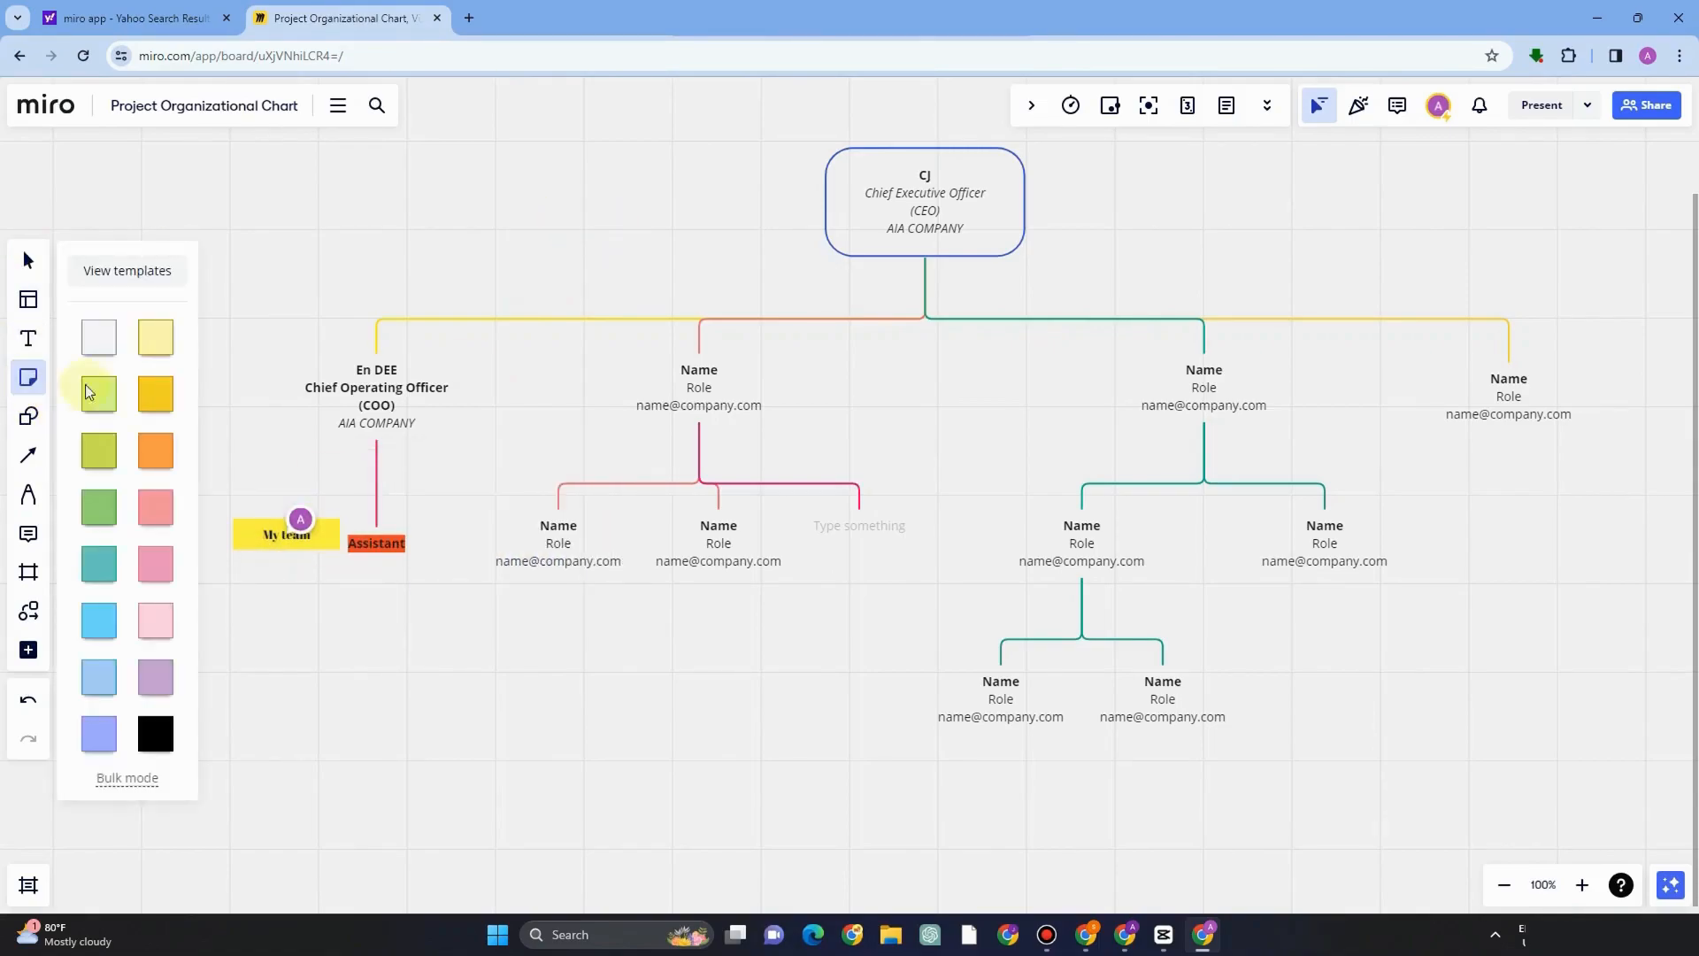
click(124, 340)
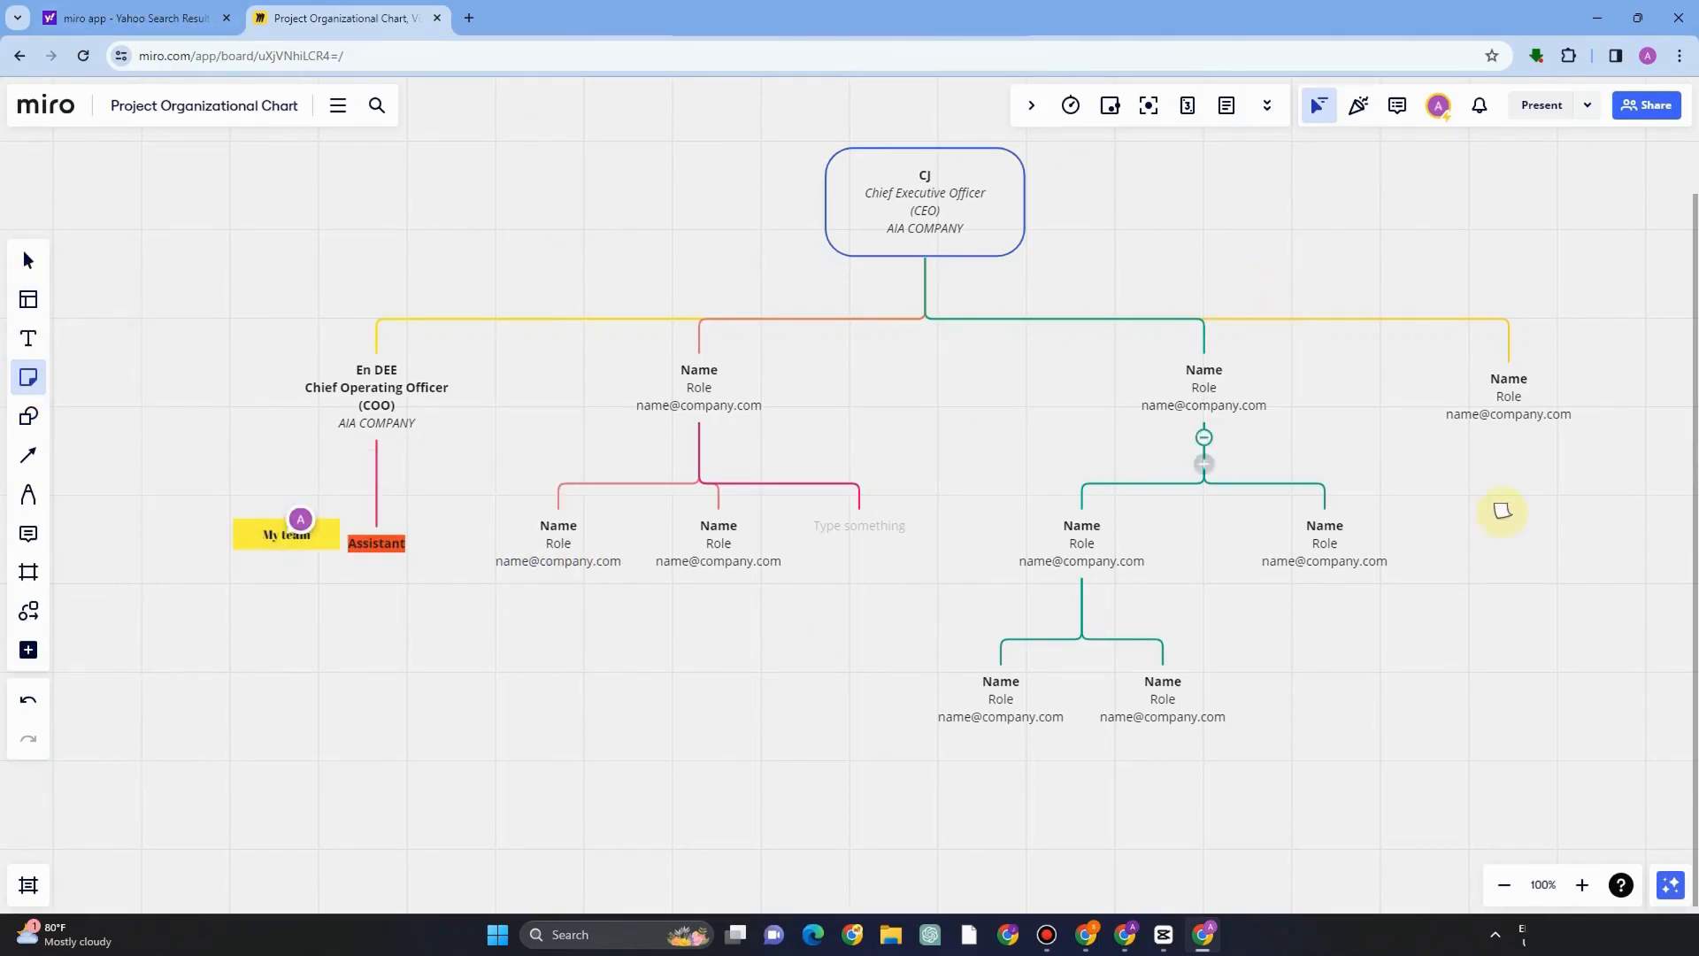
drag(1414, 461, 1581, 579)
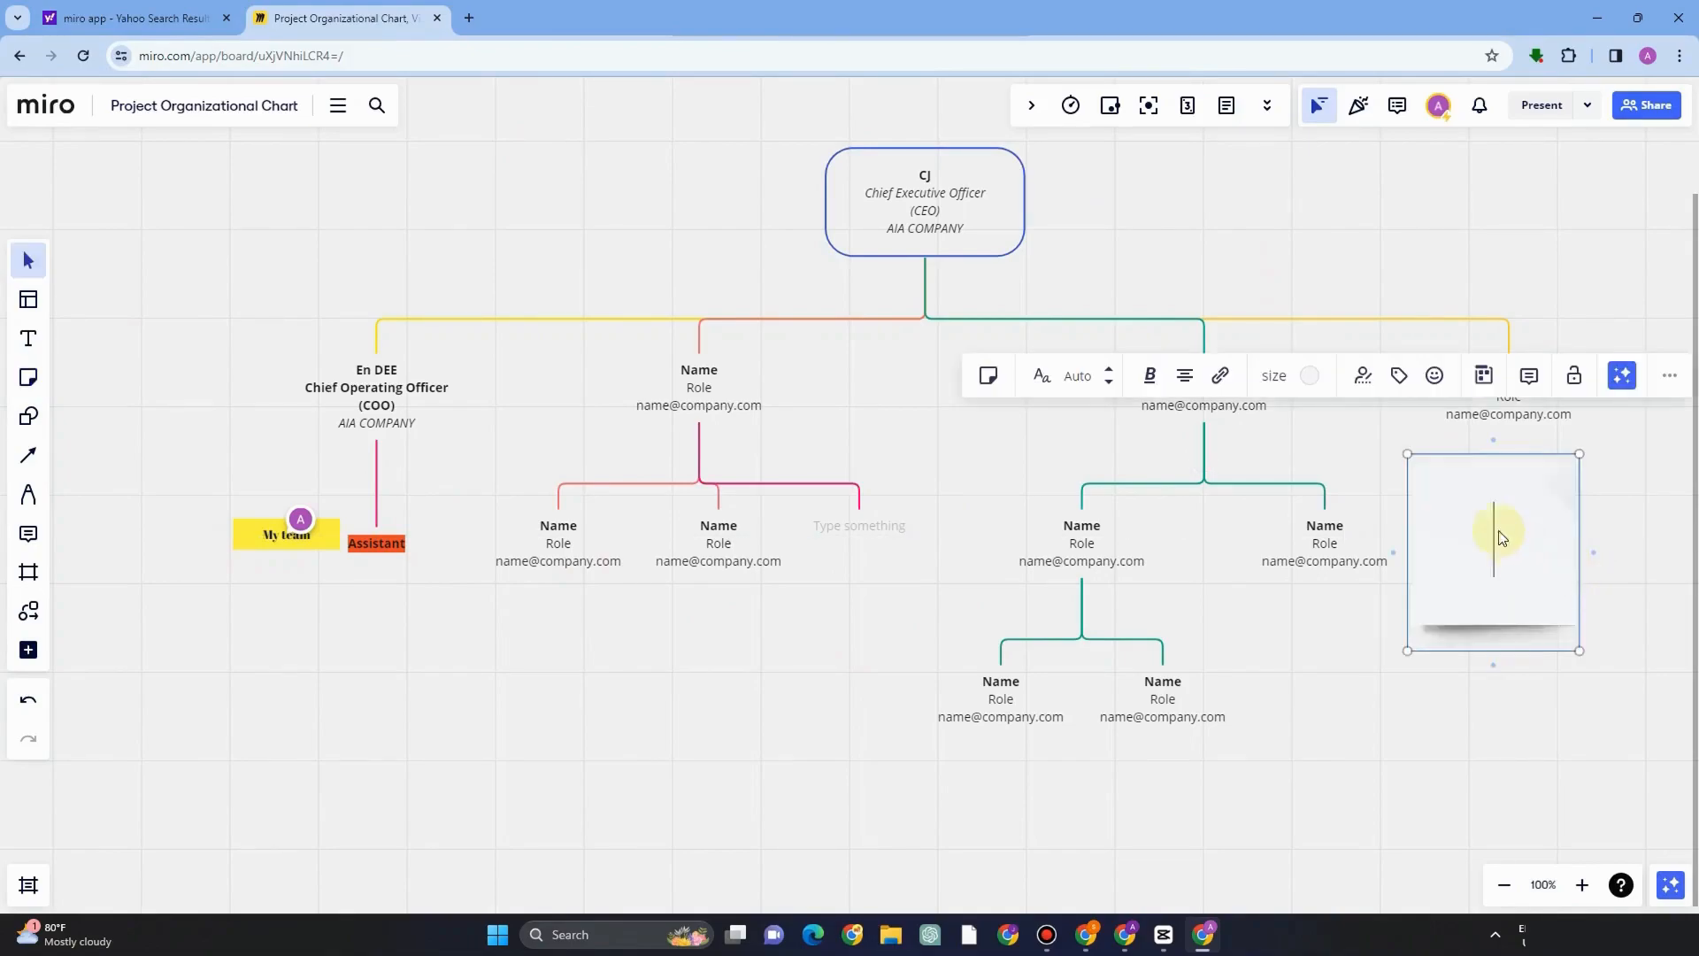
text(Needs attentio)
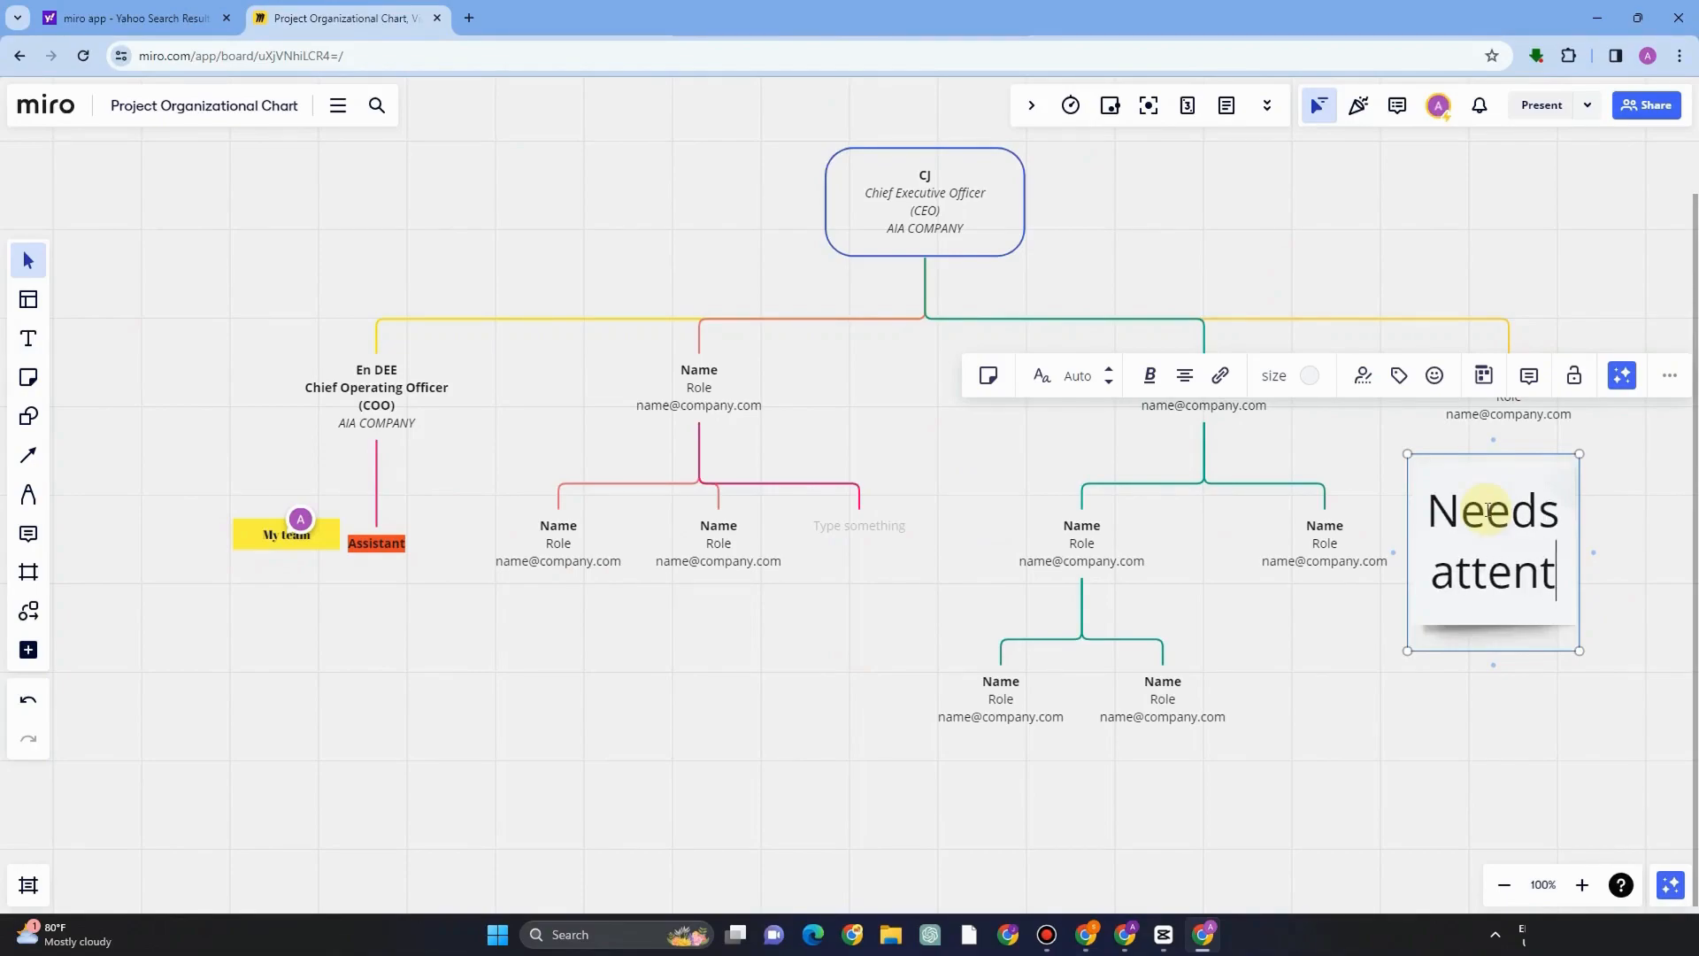
key(BackSpace)
text(ion)
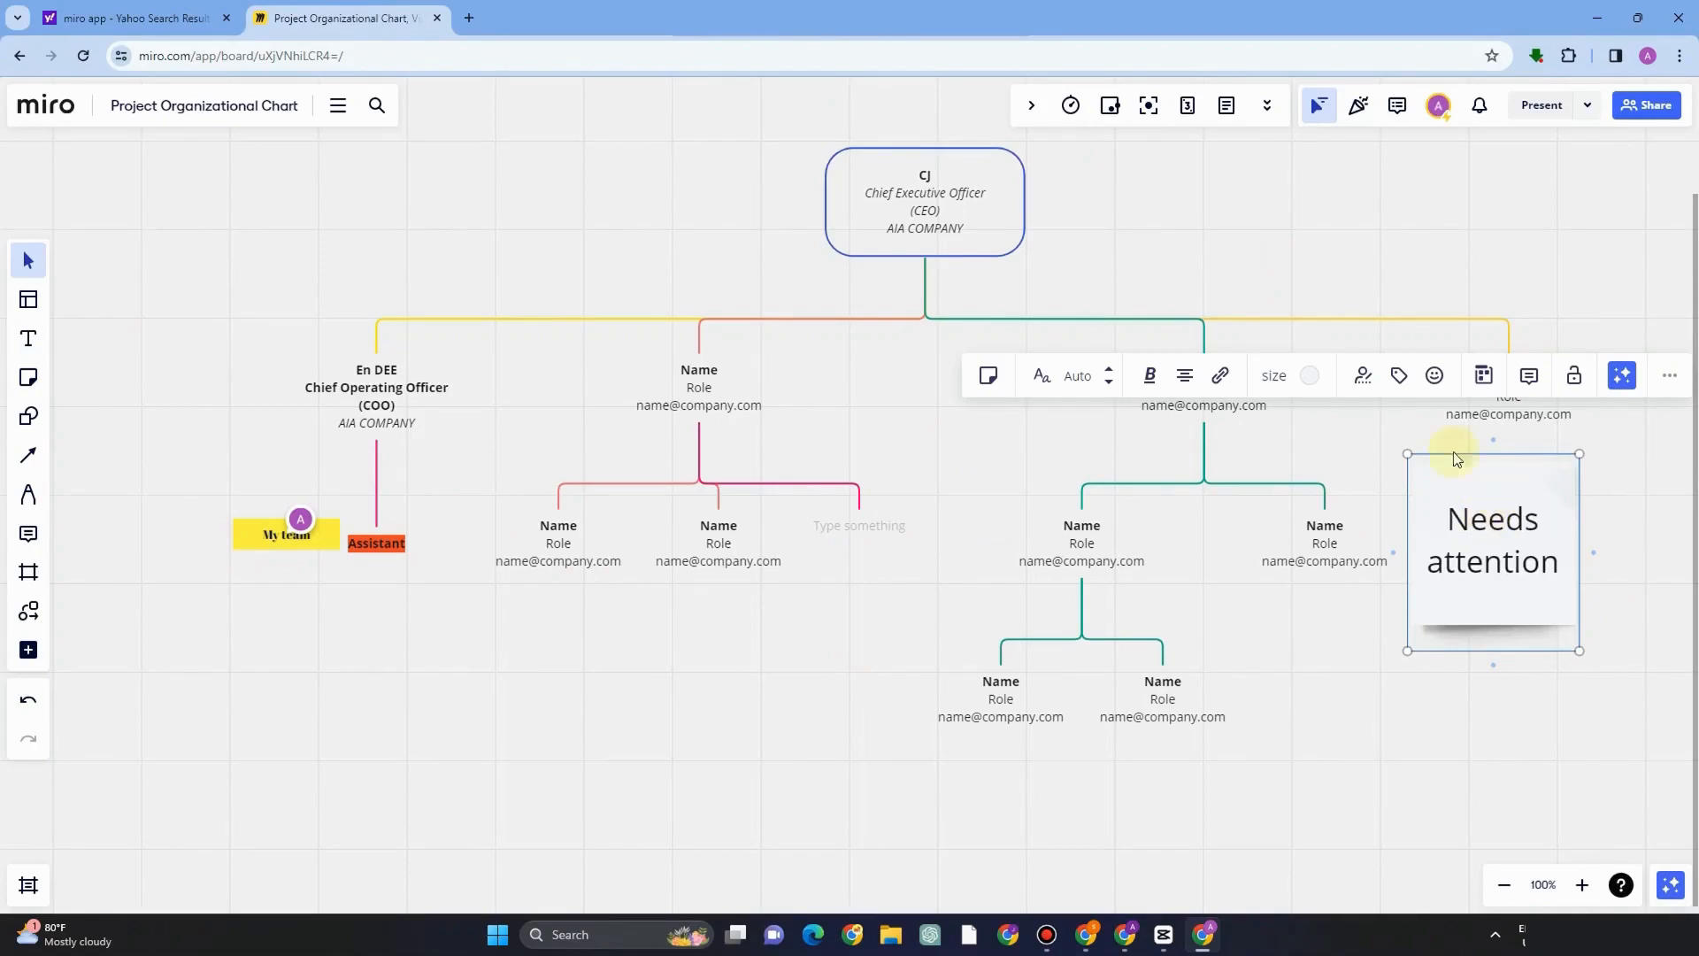
Set the sticky note text to size 32 and bold.
key(ctrl+a)
click(1046, 378)
click(1045, 425)
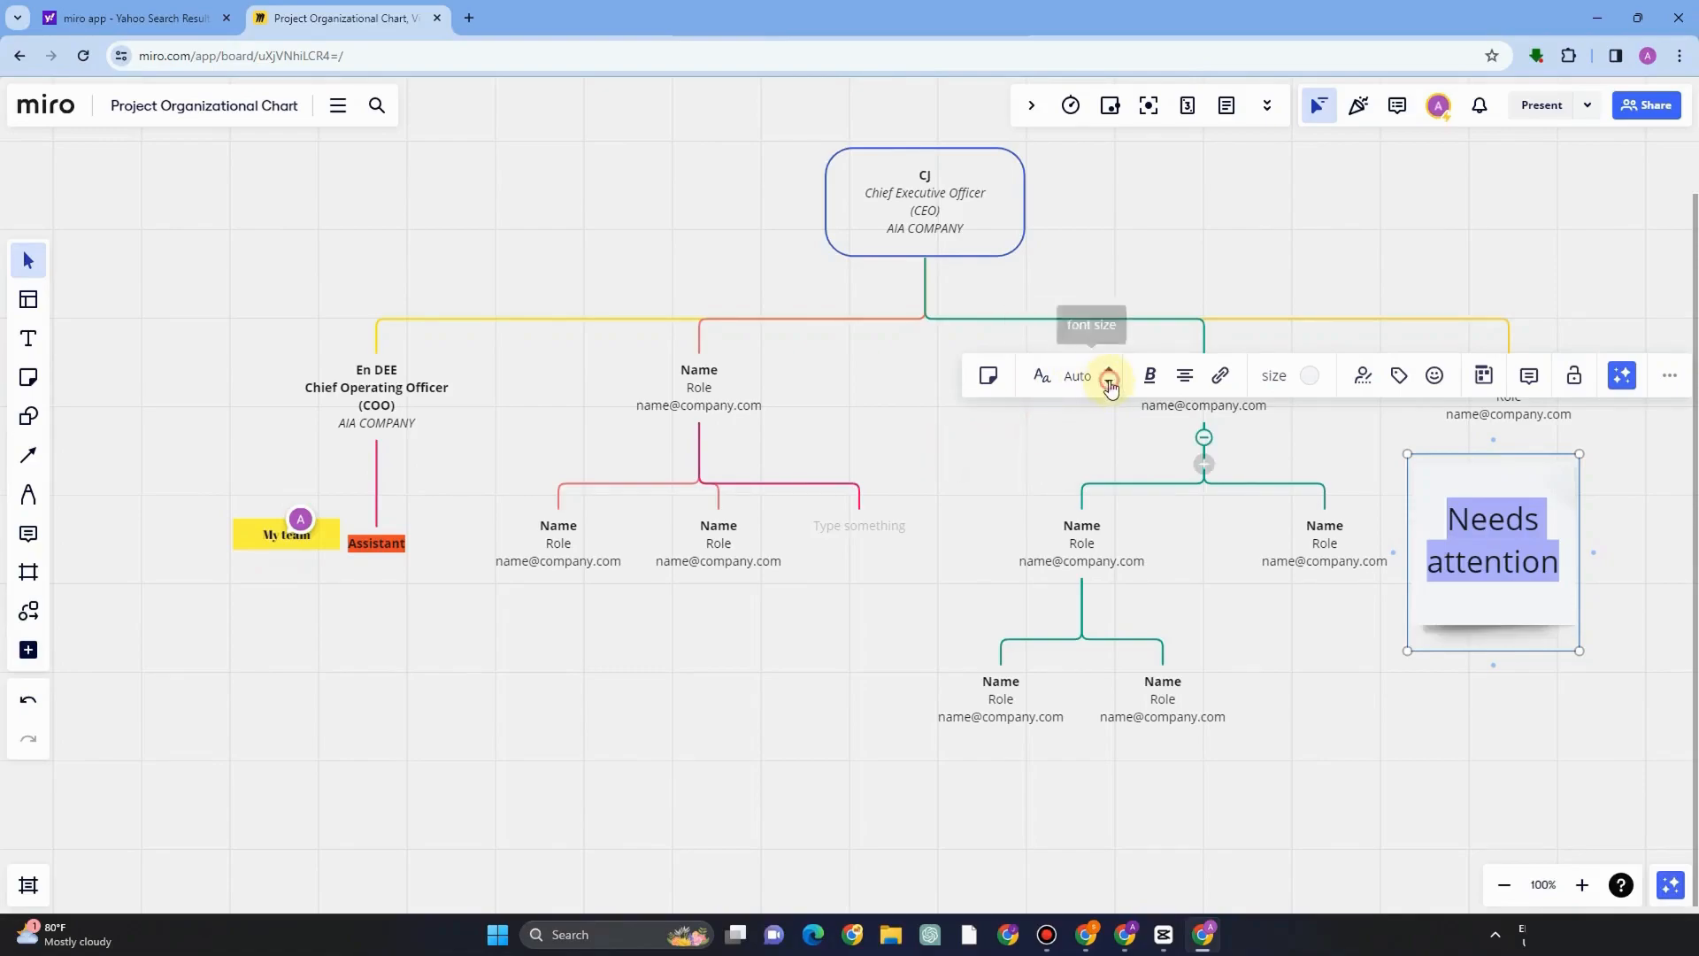
click(1109, 384)
click(1109, 383)
click(1108, 370)
click(1108, 370)
click(1149, 375)
click(1096, 422)
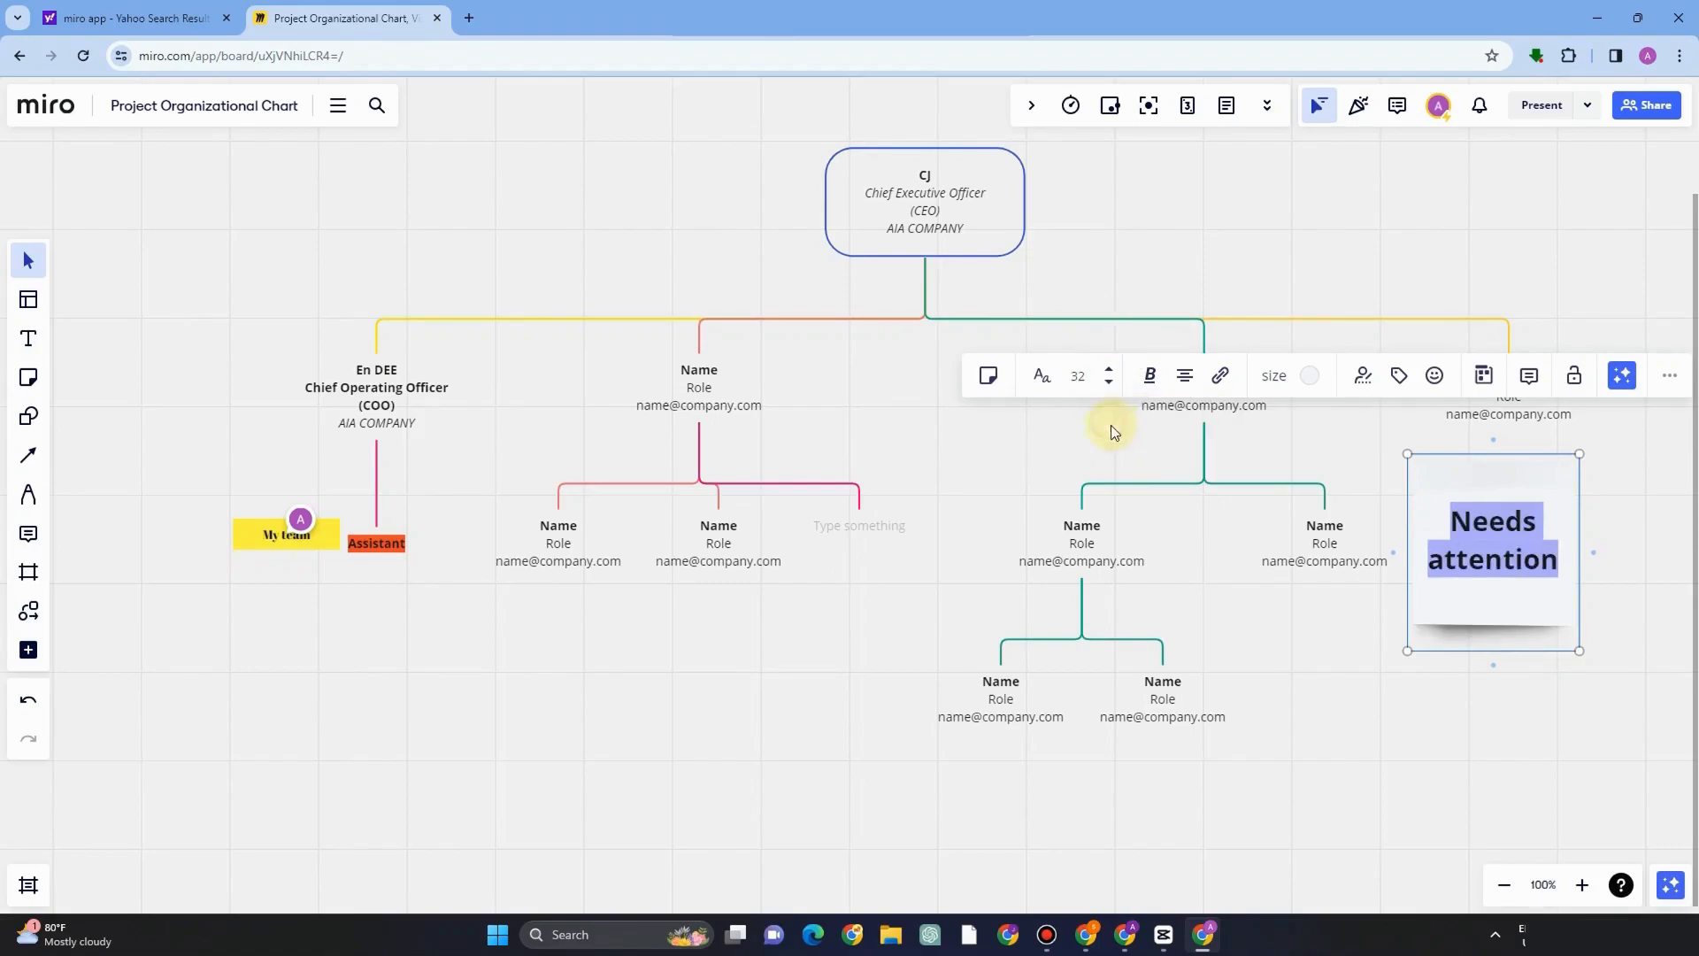
Right-align the sticky note text.
click(1186, 376)
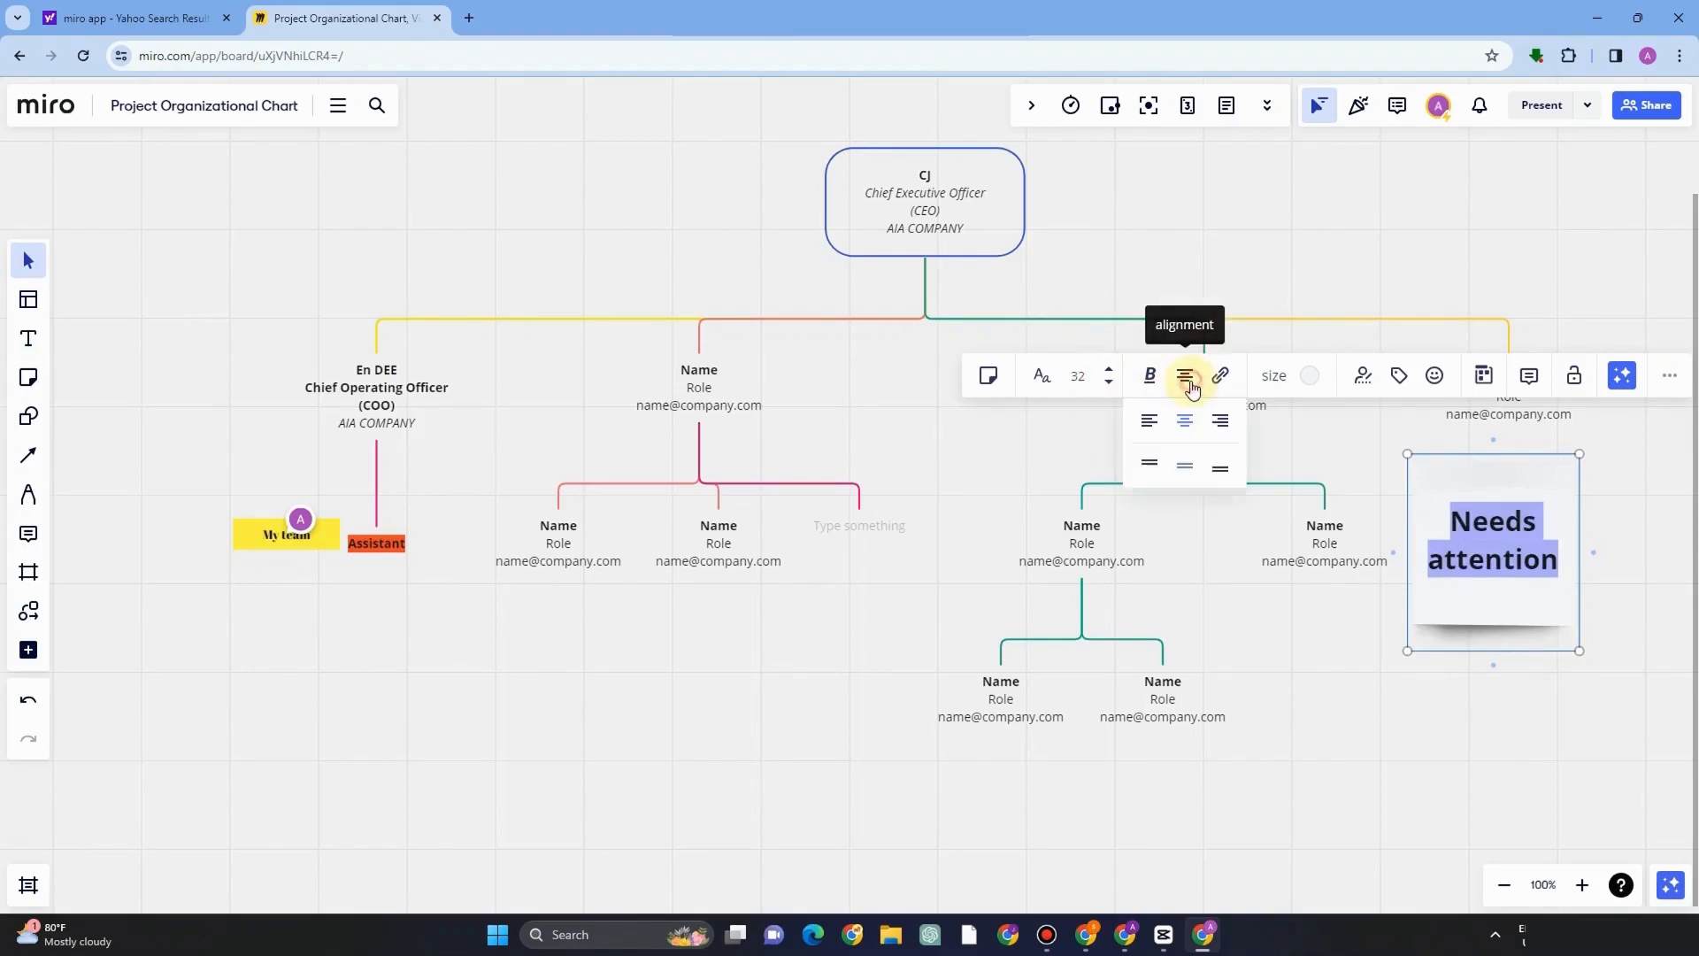
click(1150, 423)
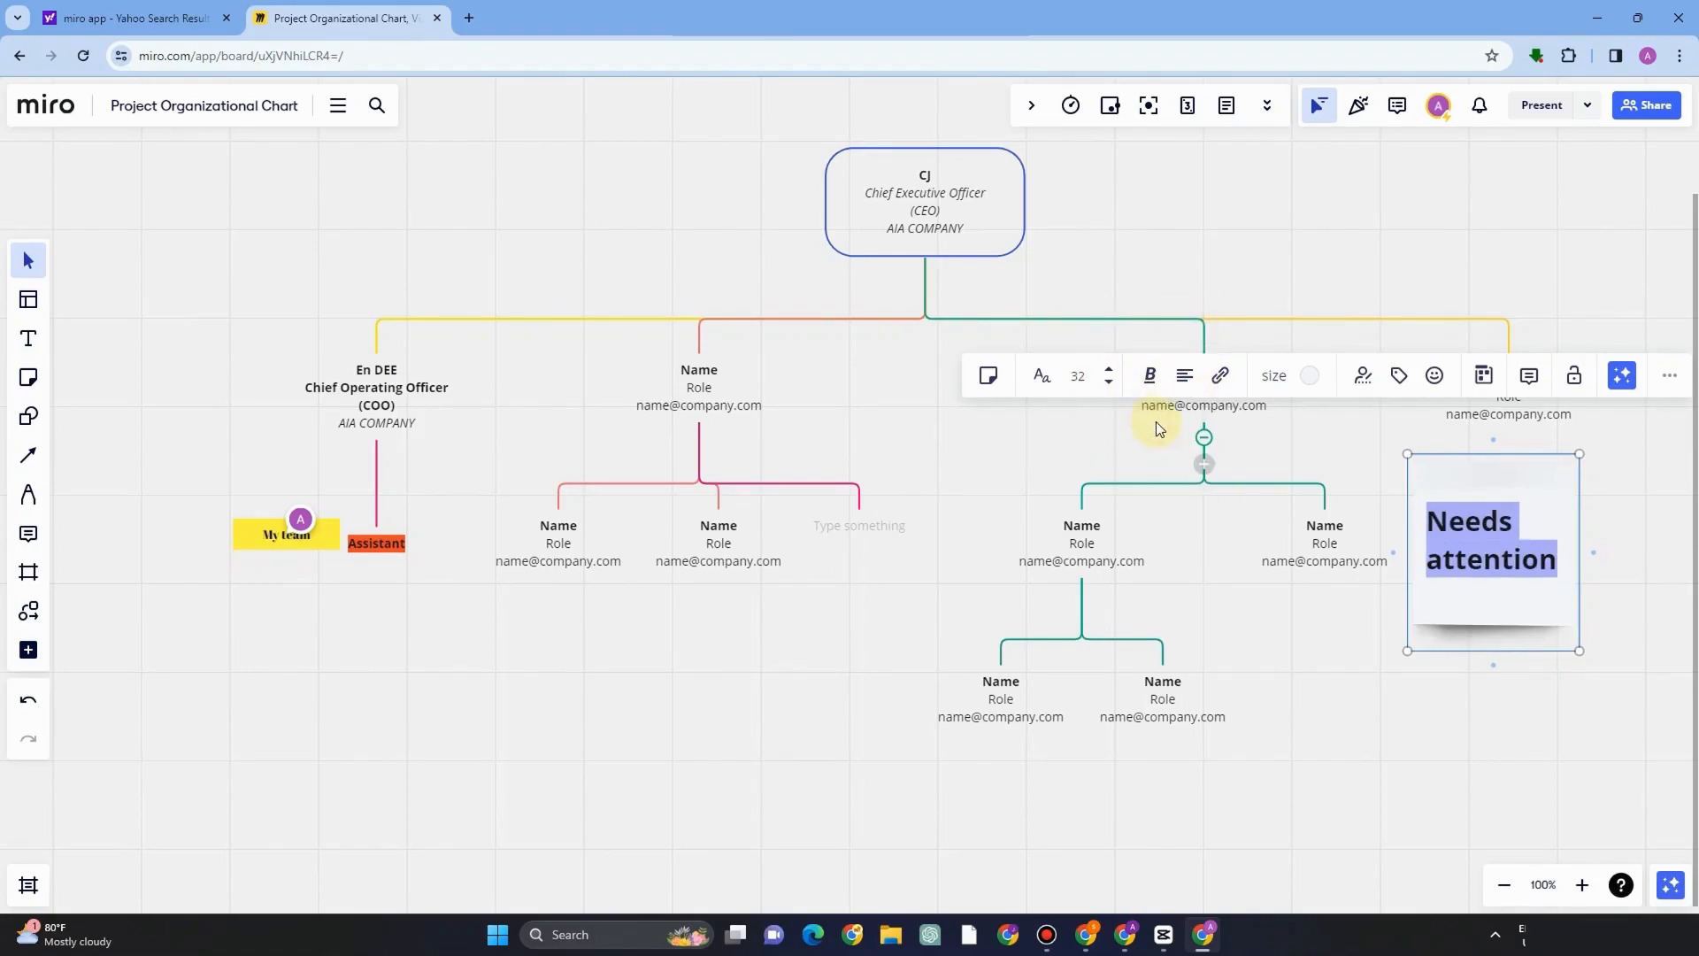
click(1184, 376)
click(1215, 423)
Set the sticky note size to S.
click(1220, 375)
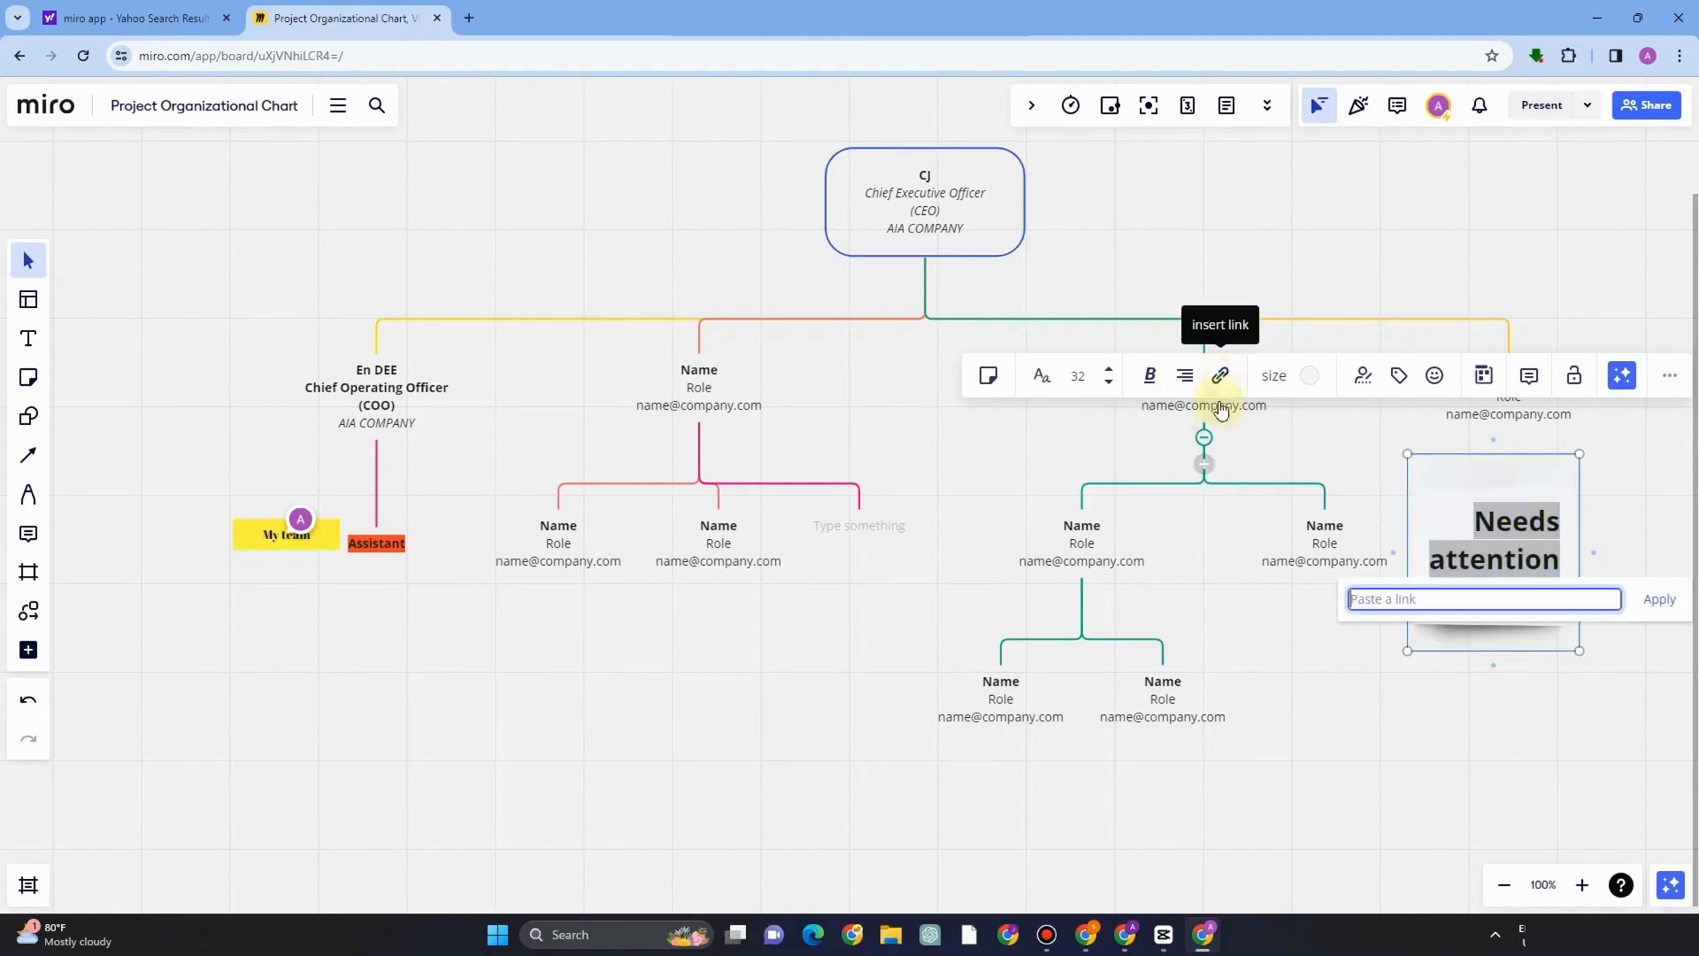
click(1283, 389)
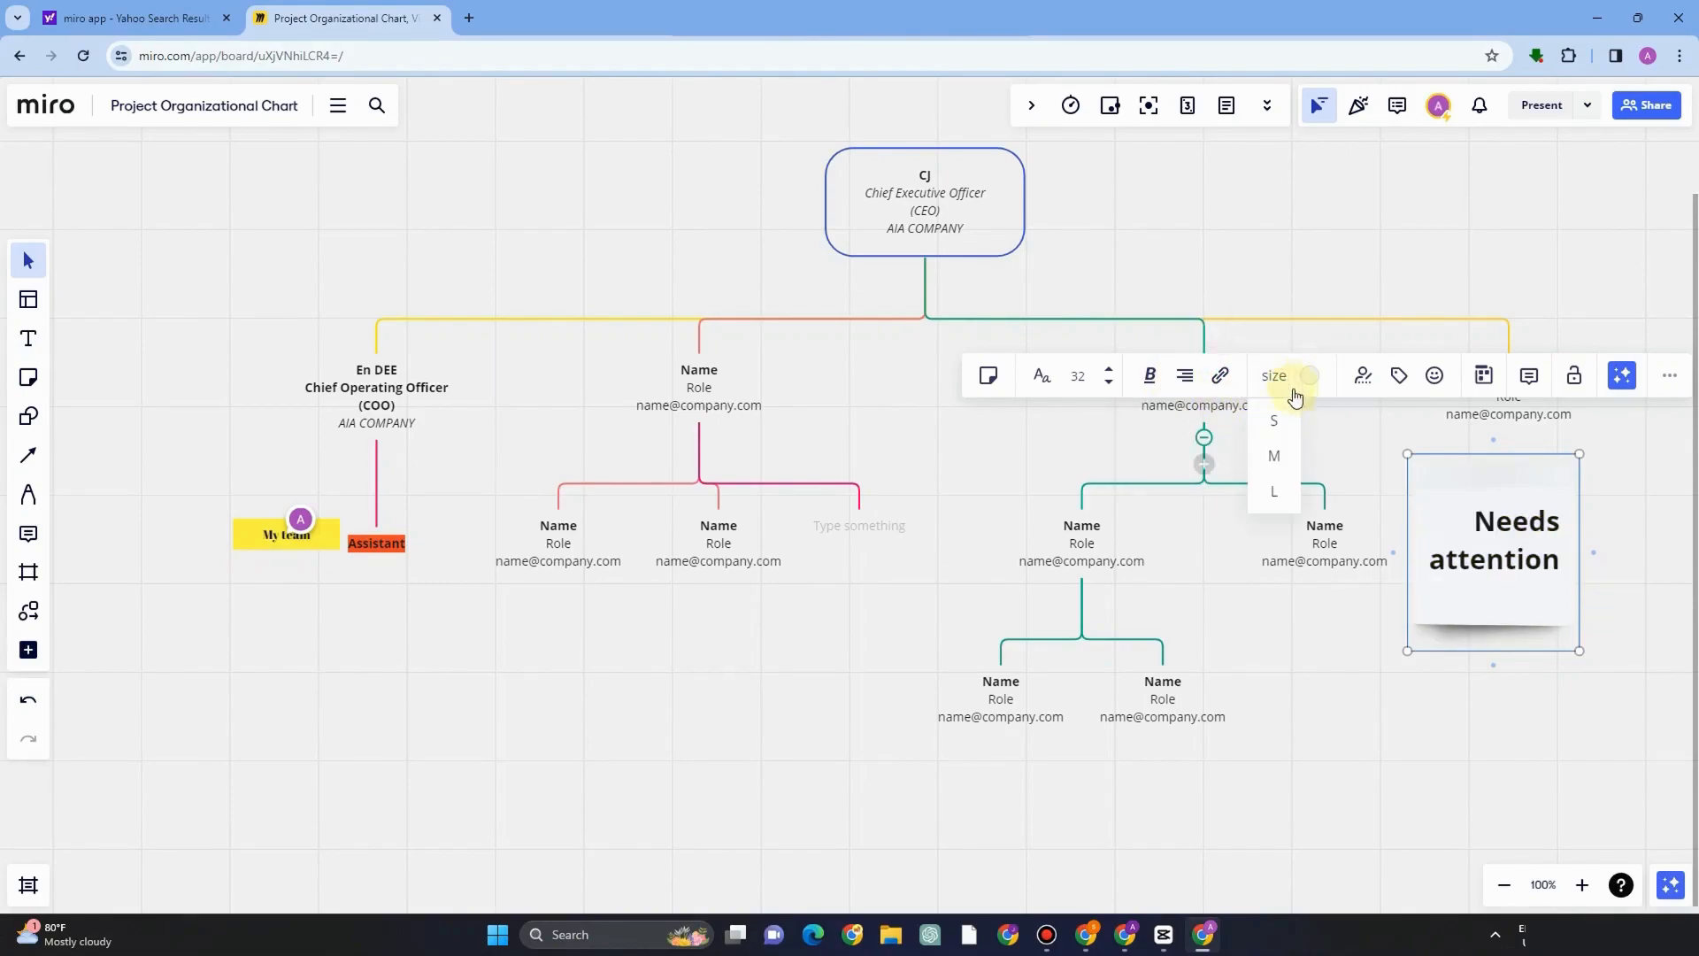
click(1277, 427)
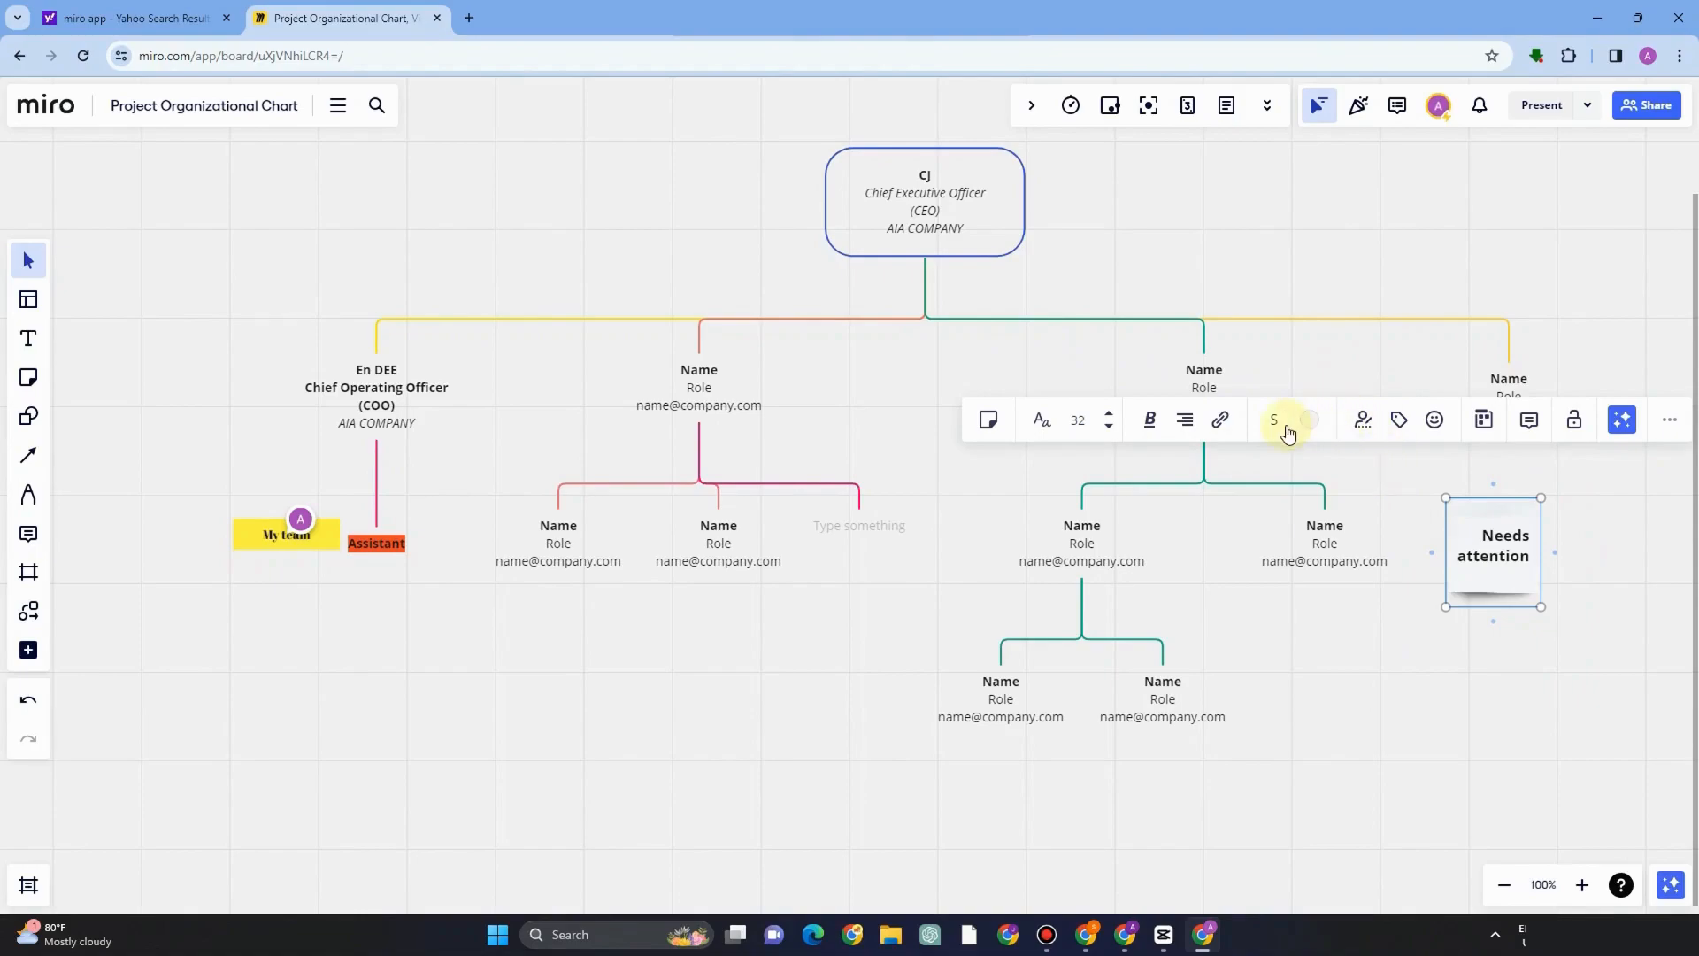
Add a smiley emoji reaction to the Needs attention sticky note.
click(1358, 429)
click(1435, 427)
click(1434, 428)
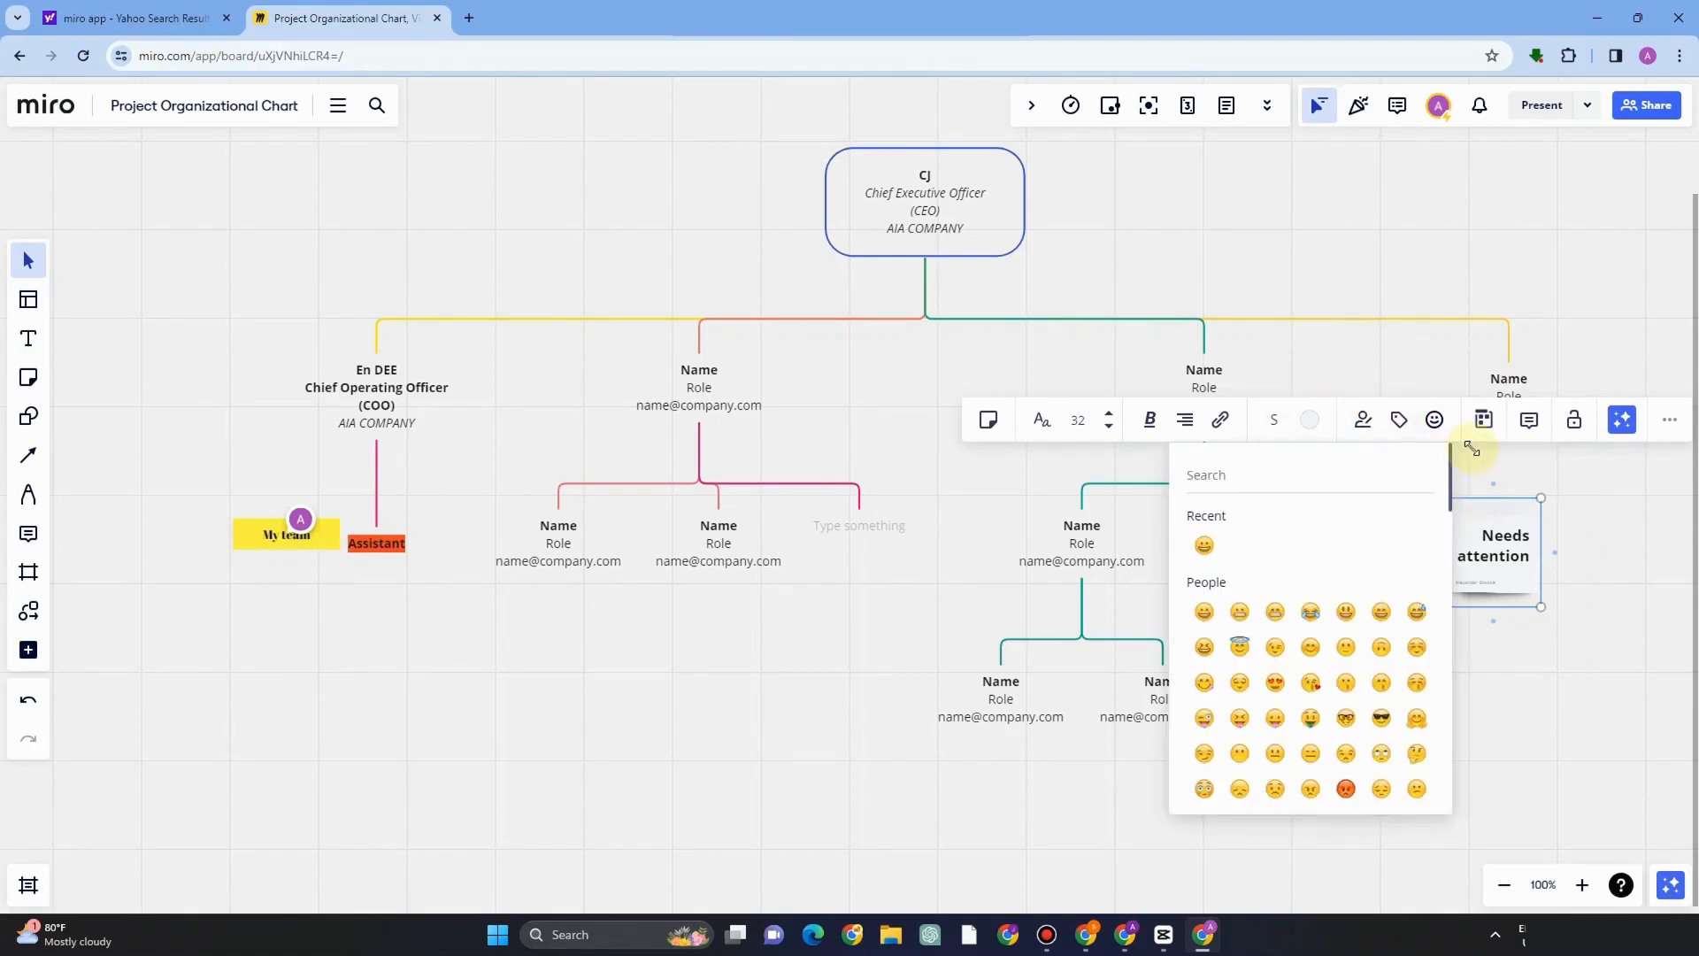
click(1411, 633)
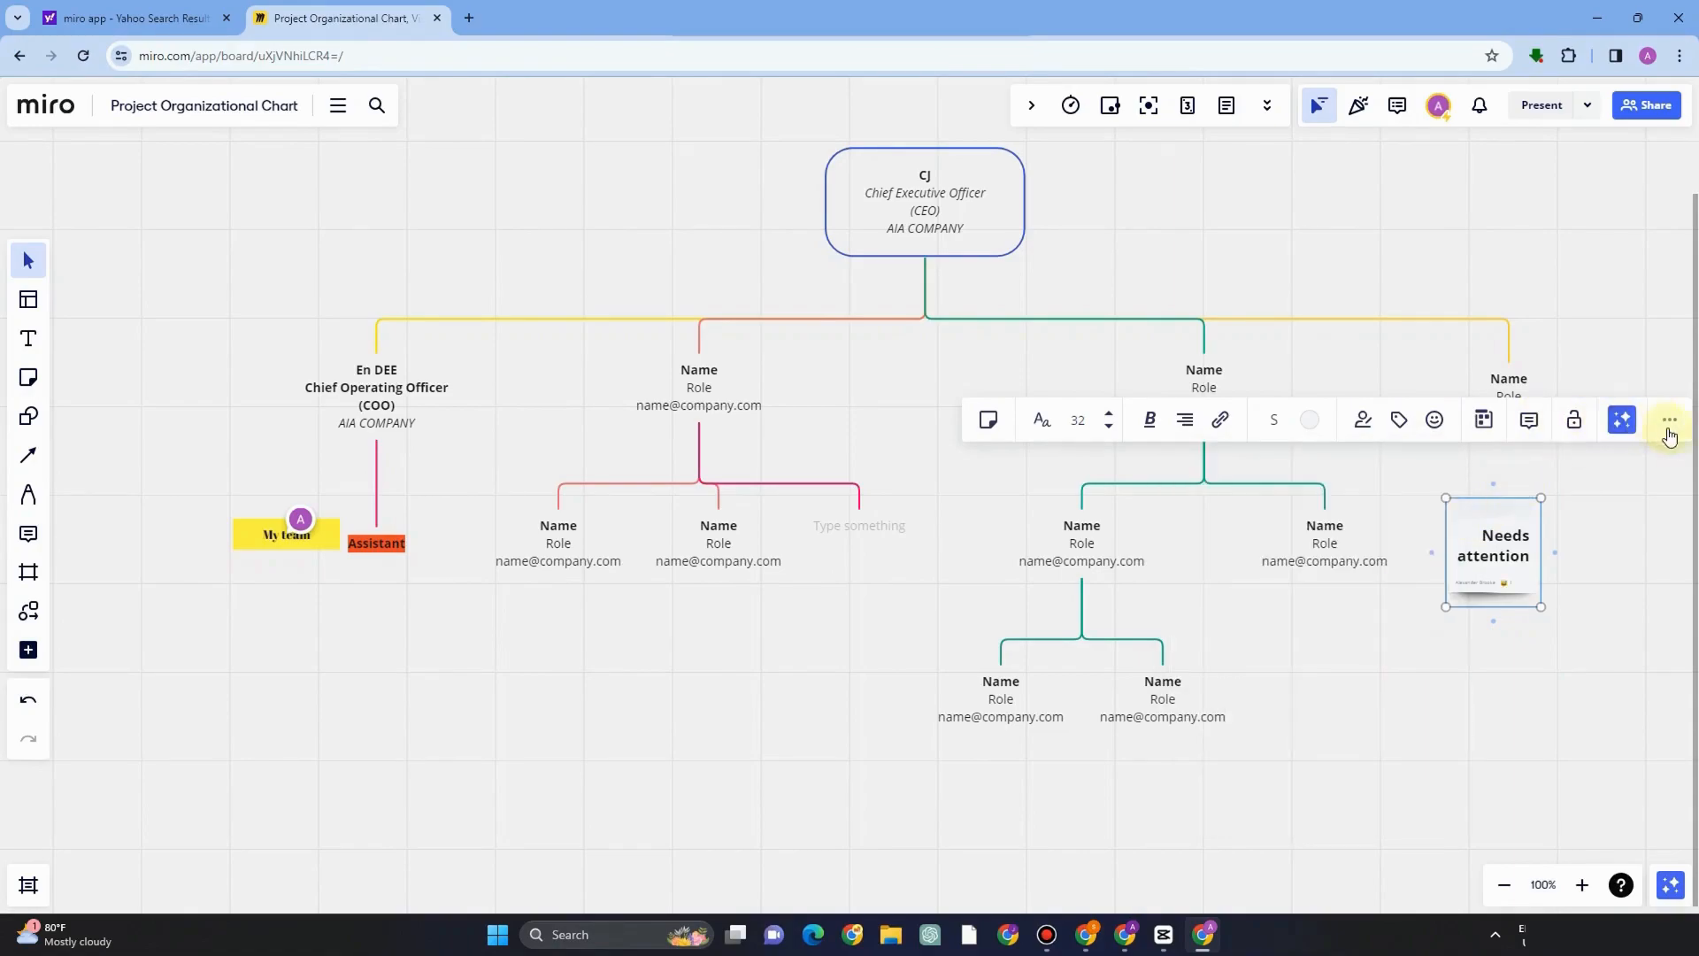
Draw a curved connector arrow from the My team sticky note down into the empty area below it.
click(1615, 557)
click(28, 455)
drag(291, 556, 708, 739)
drag(707, 814, 409, 738)
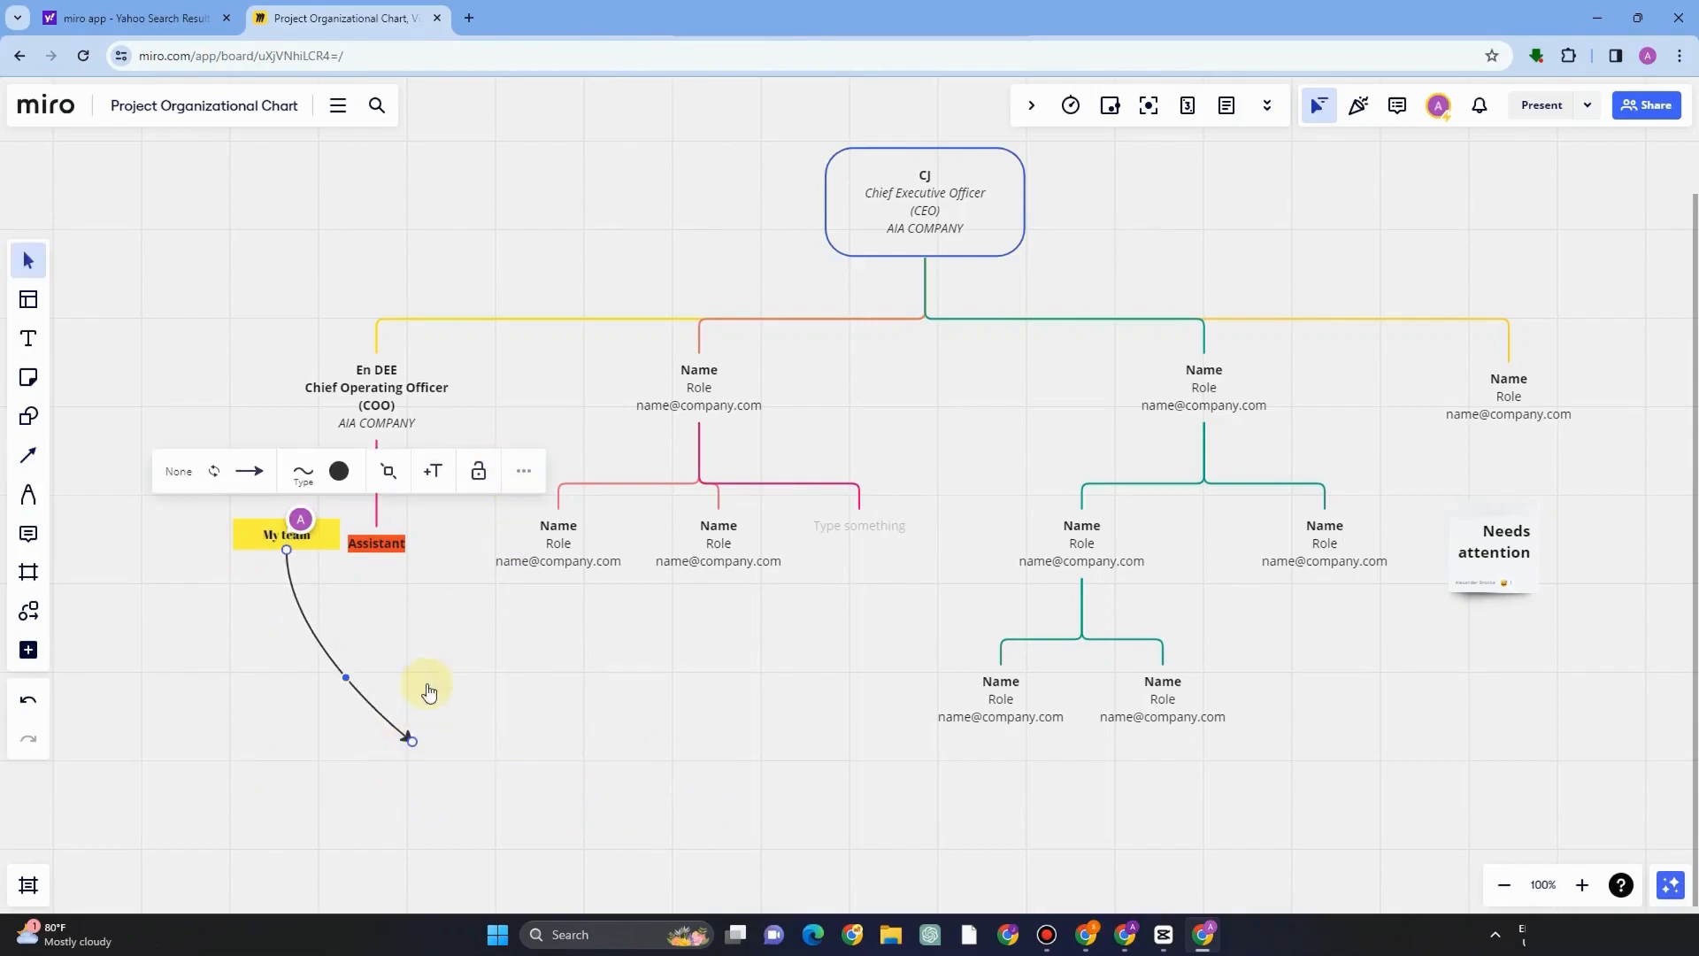
Add a sticky note at the arrow's end and color it yellow.
click(29, 378)
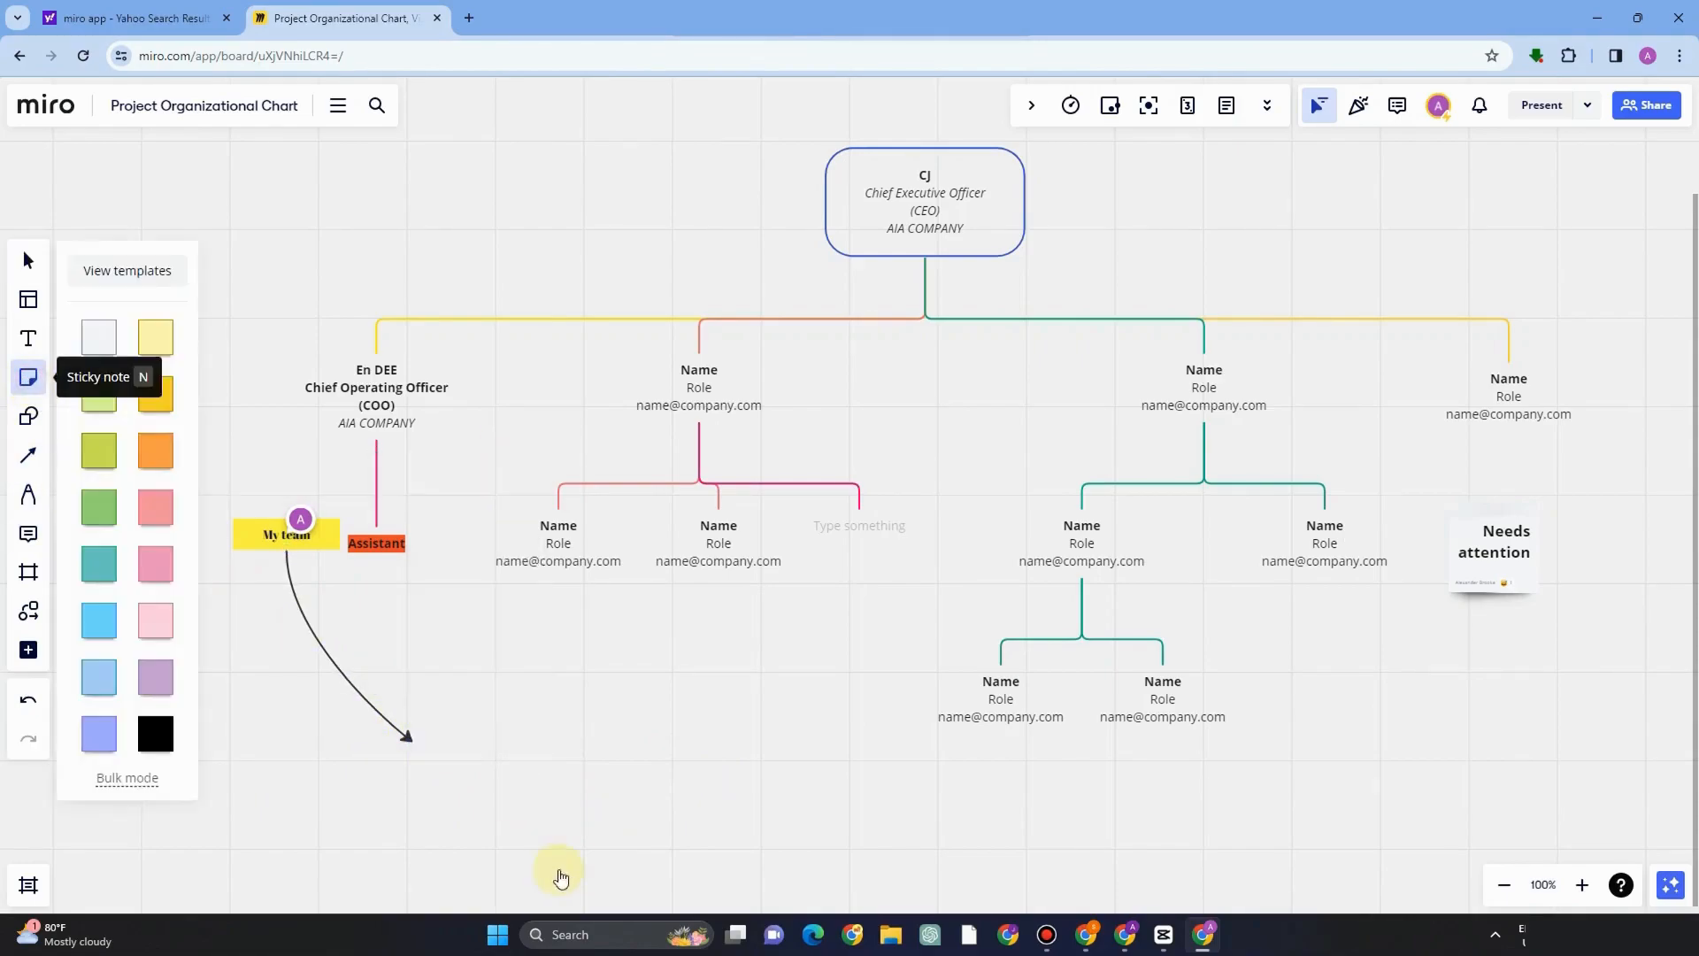
drag(431, 733, 608, 863)
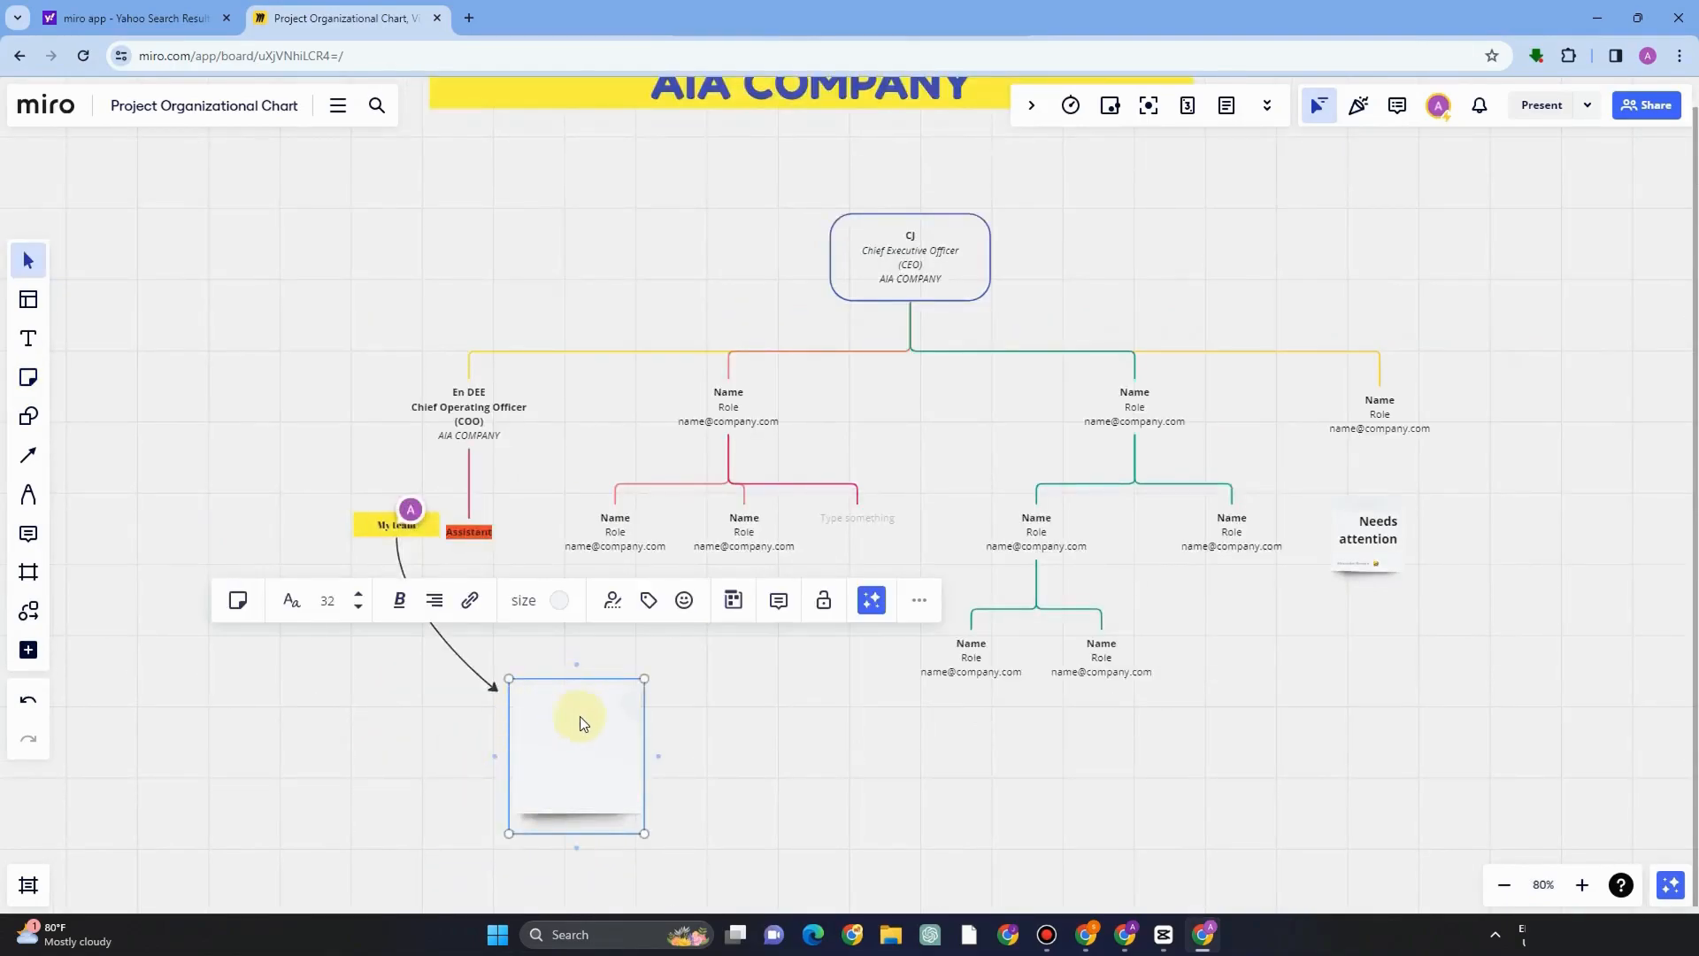
click(560, 600)
click(577, 647)
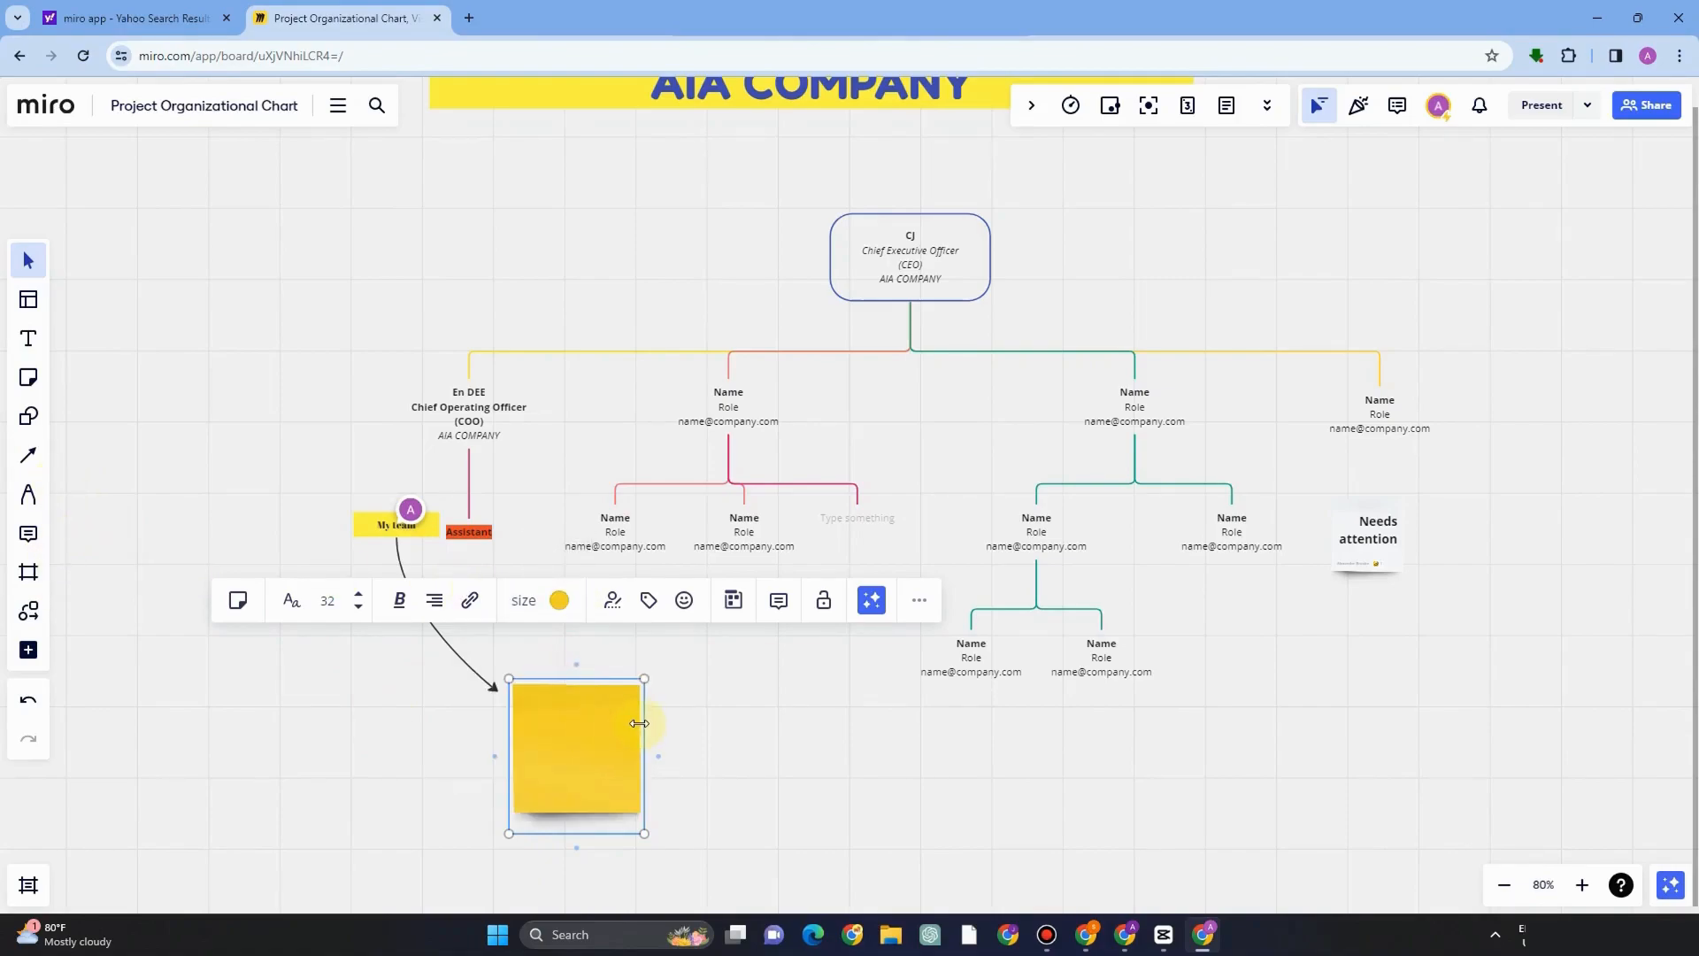
Change the yellow sticky note's font style and set its text size to 24.
click(289, 607)
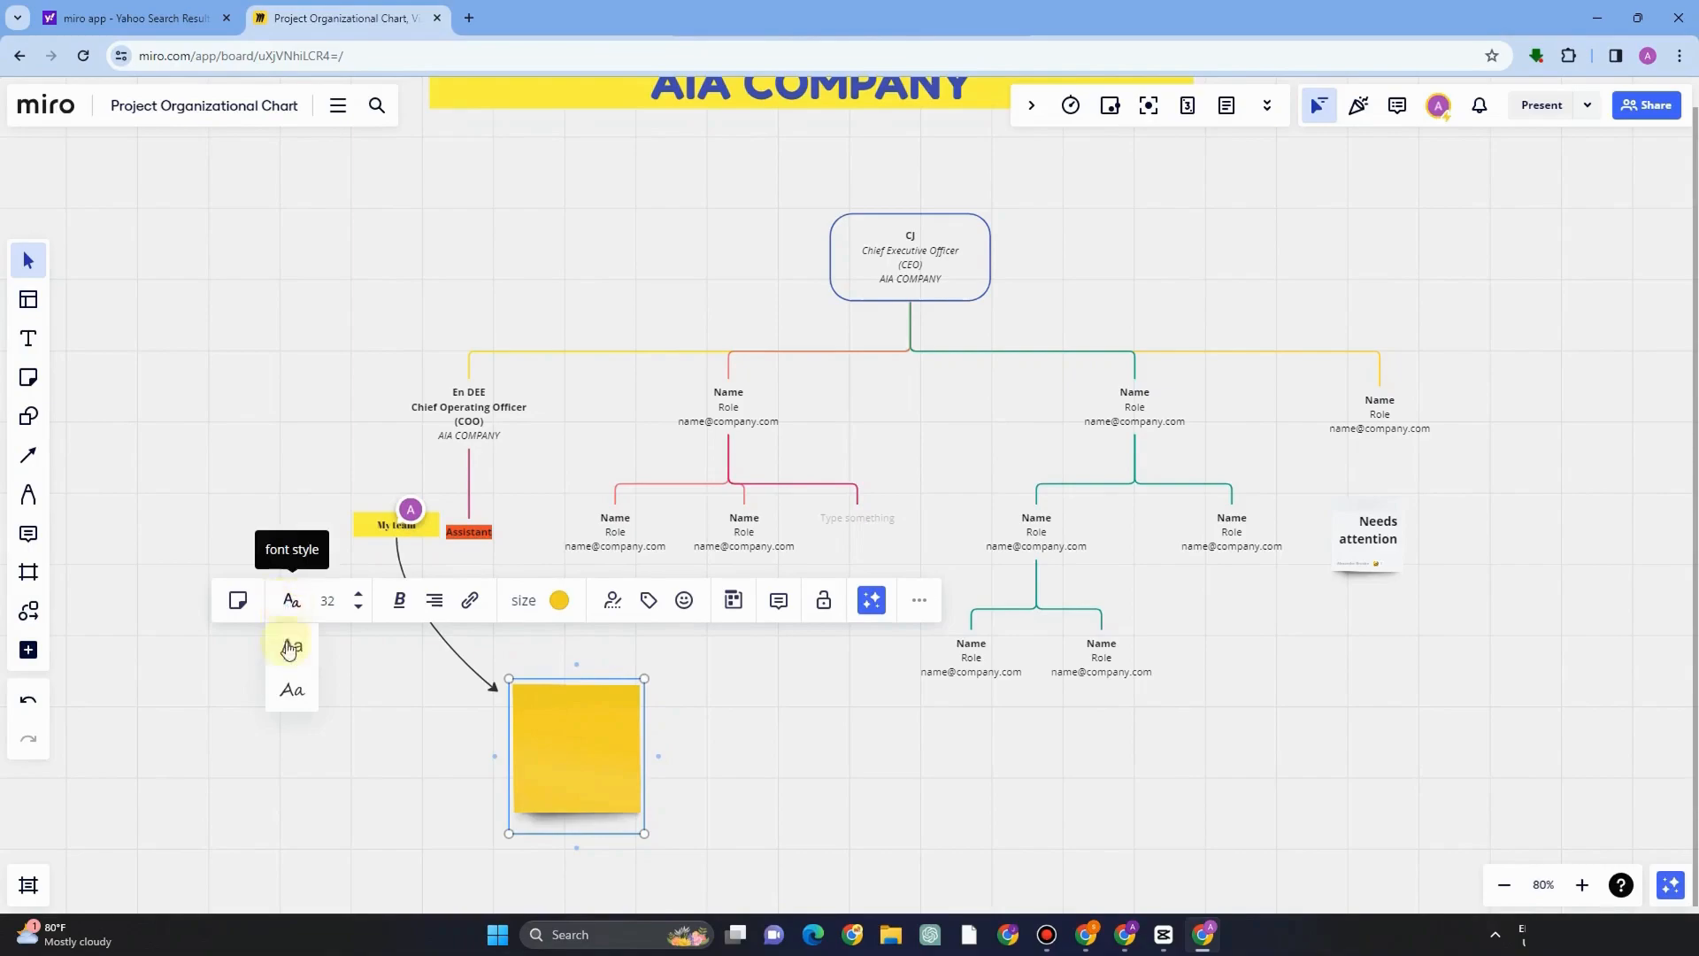
click(284, 666)
click(327, 602)
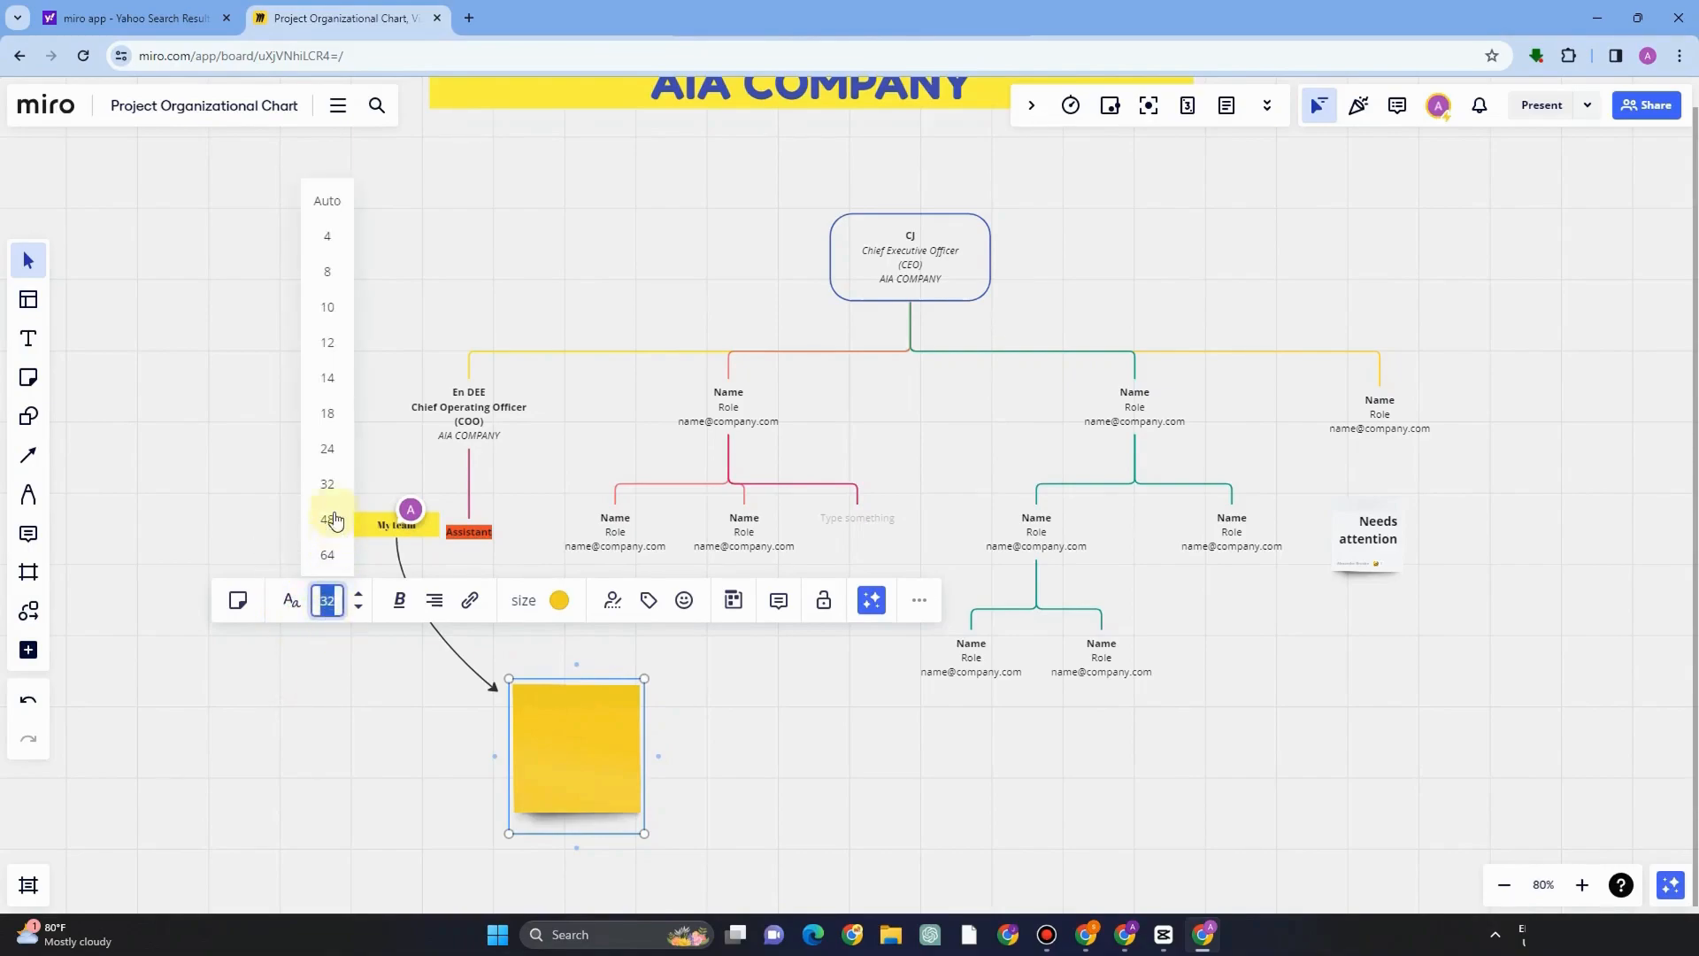
click(327, 449)
click(411, 604)
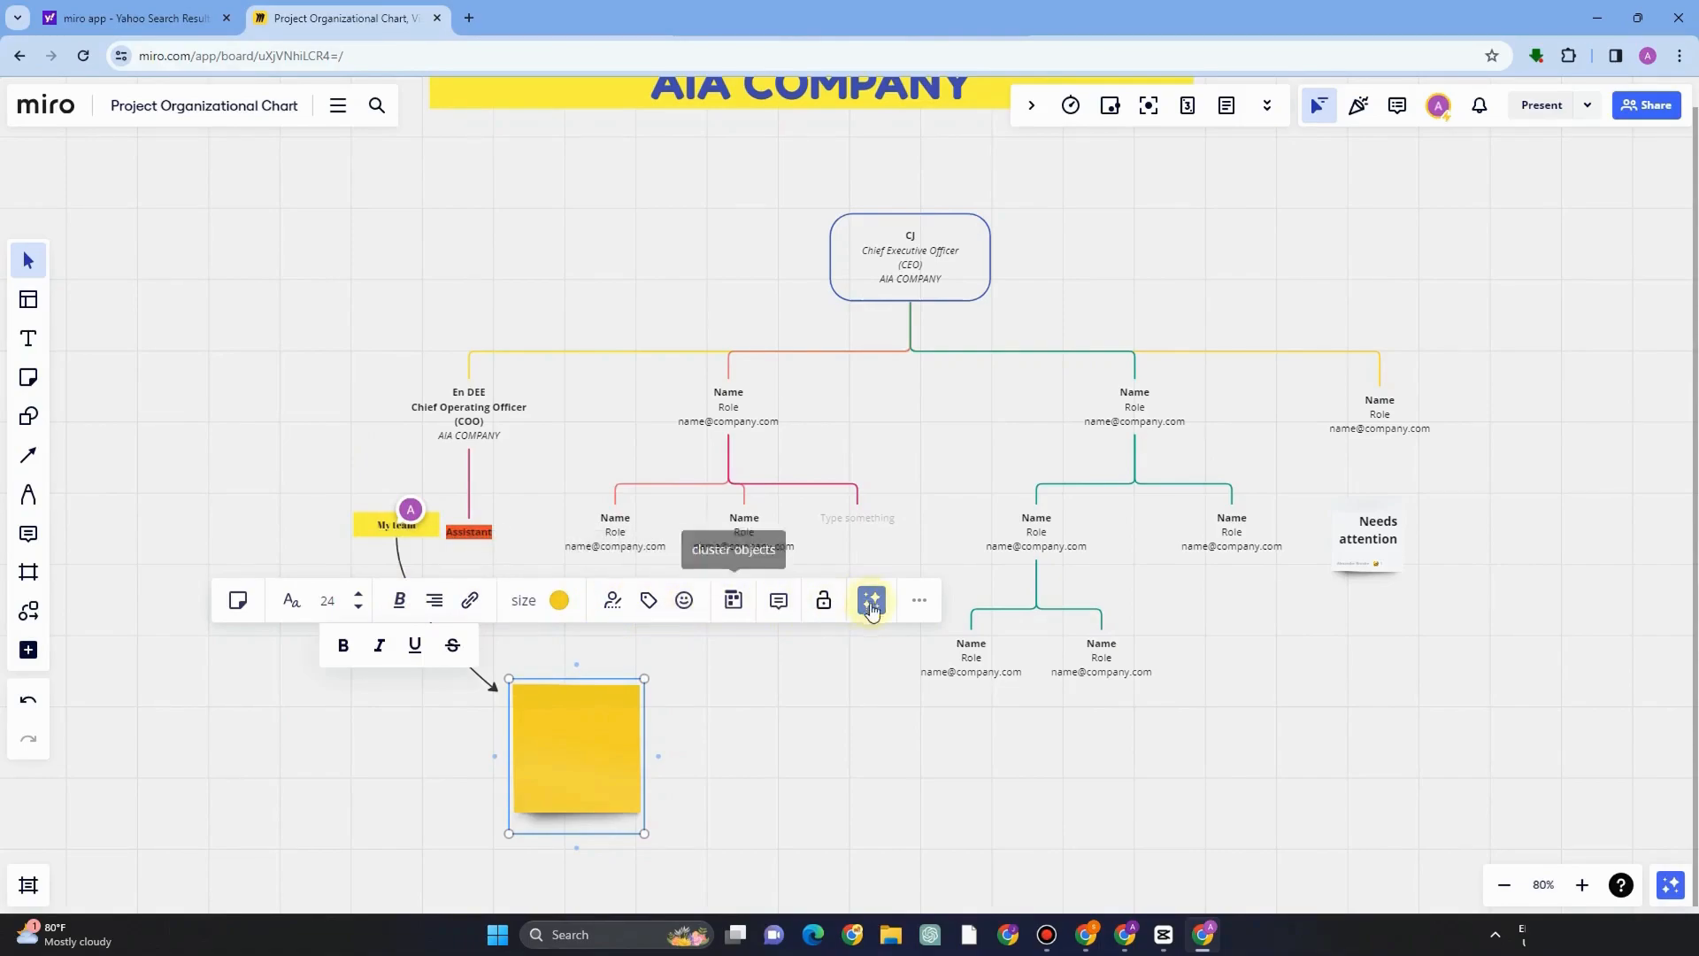
click(737, 745)
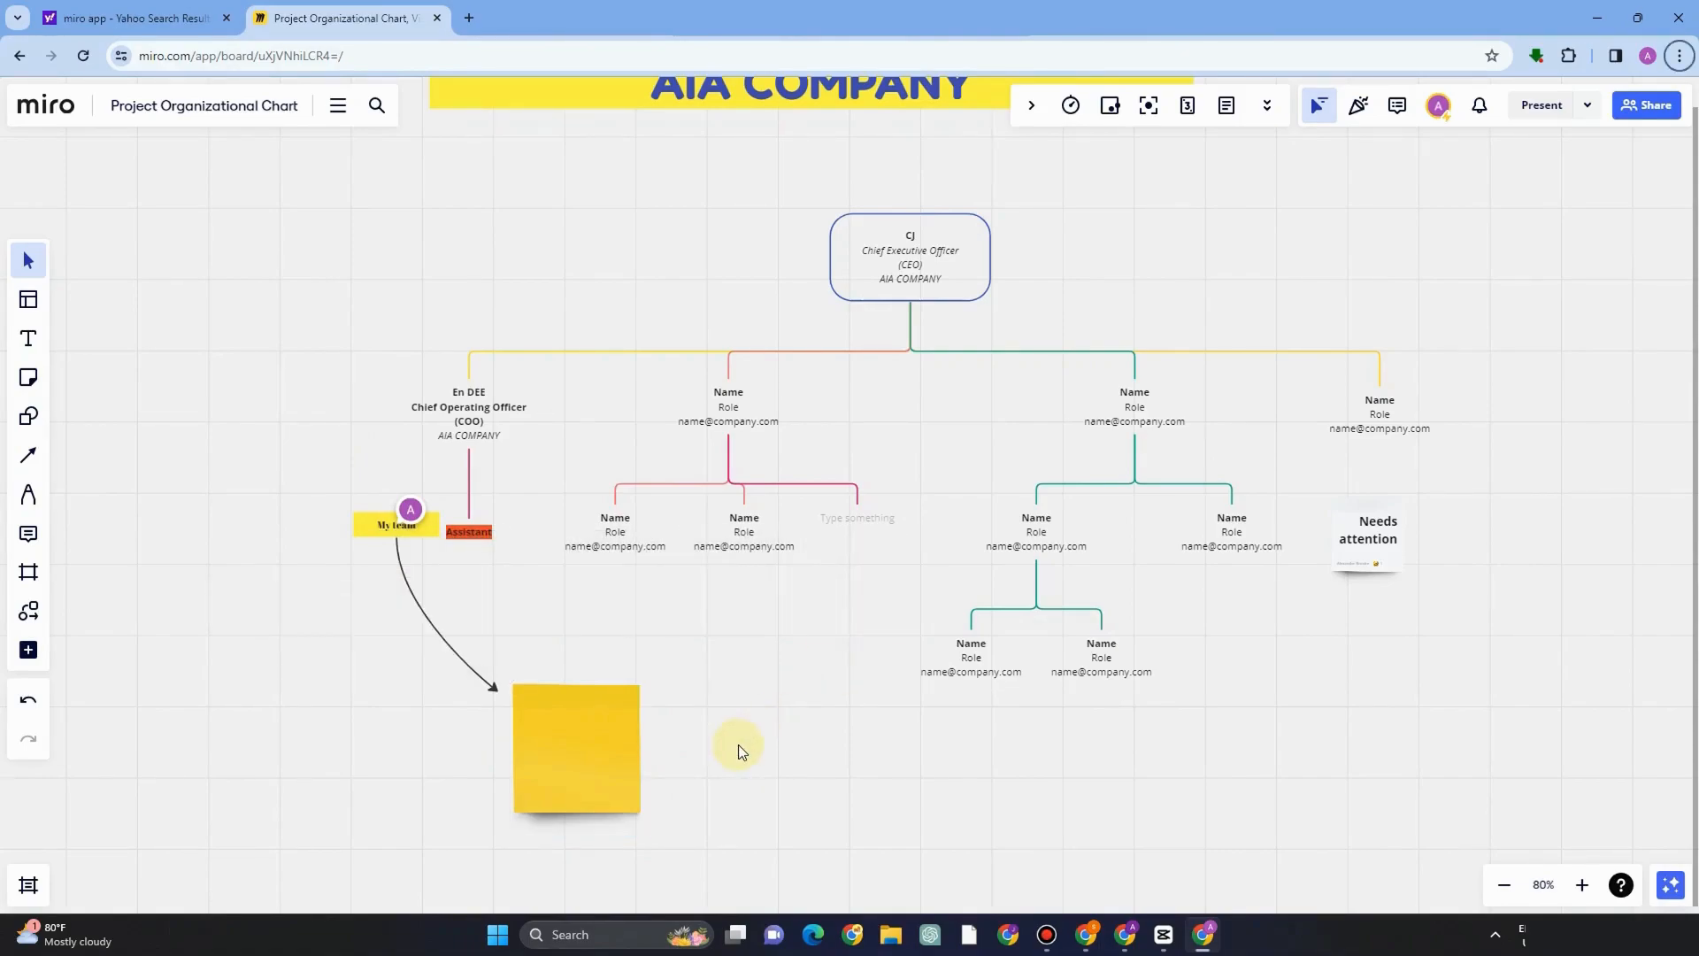
Circle two Name entries in the chart with the Pen tool.
click(27, 497)
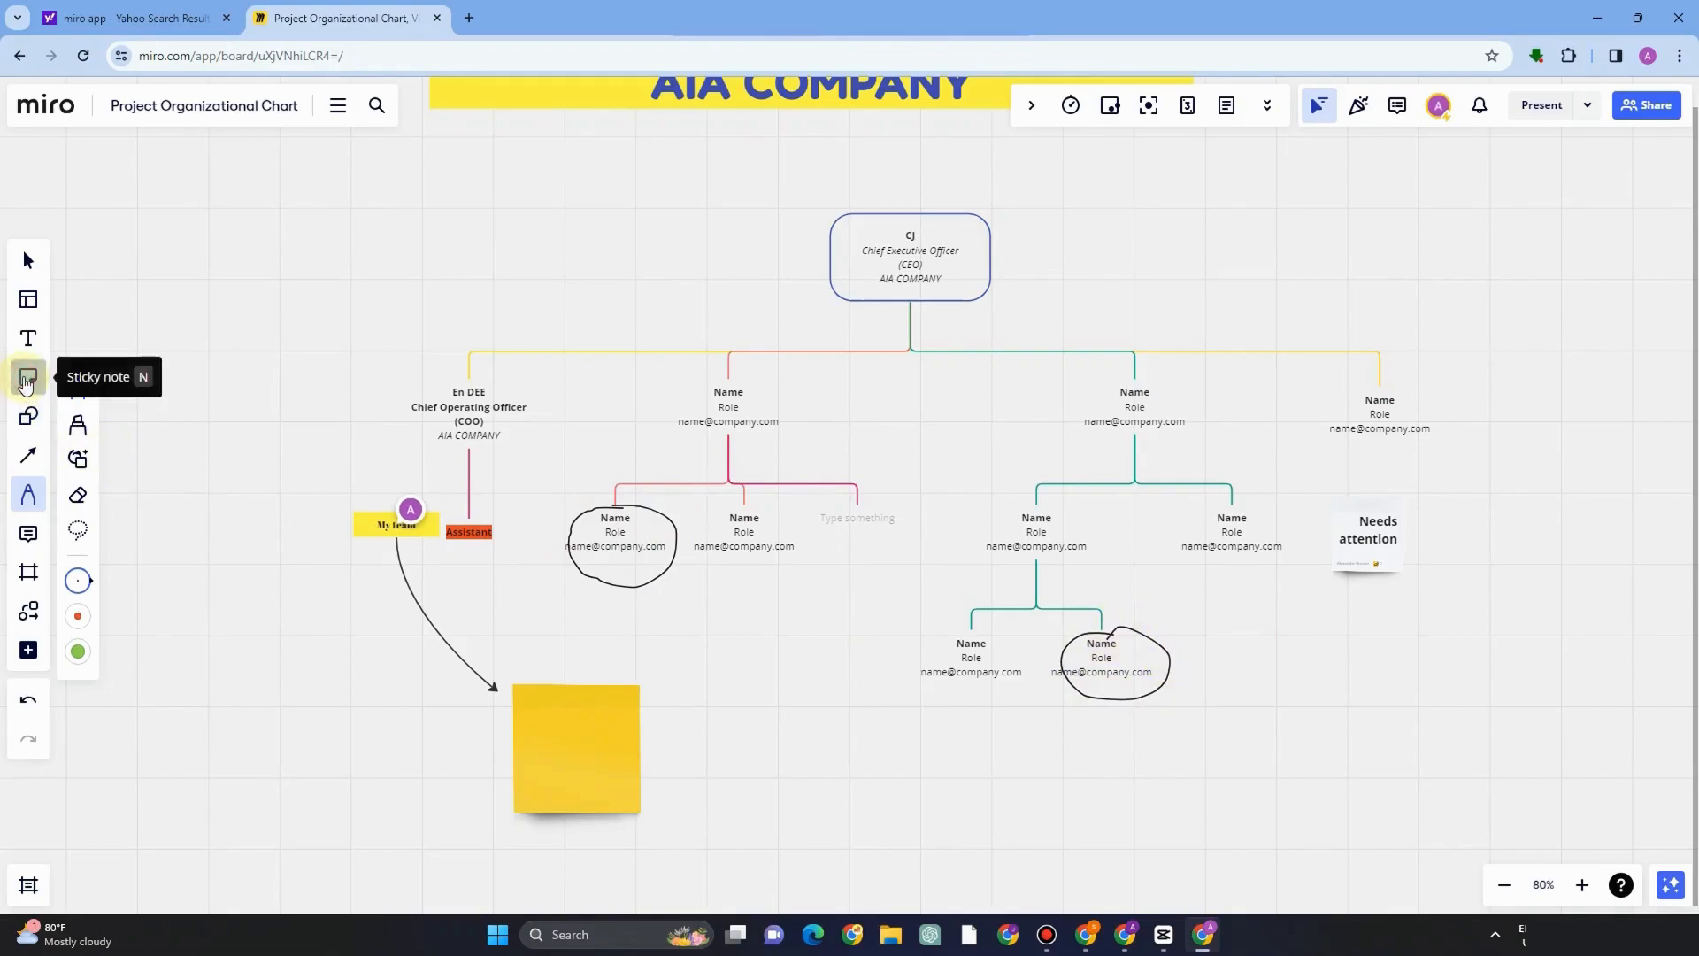
click(27, 379)
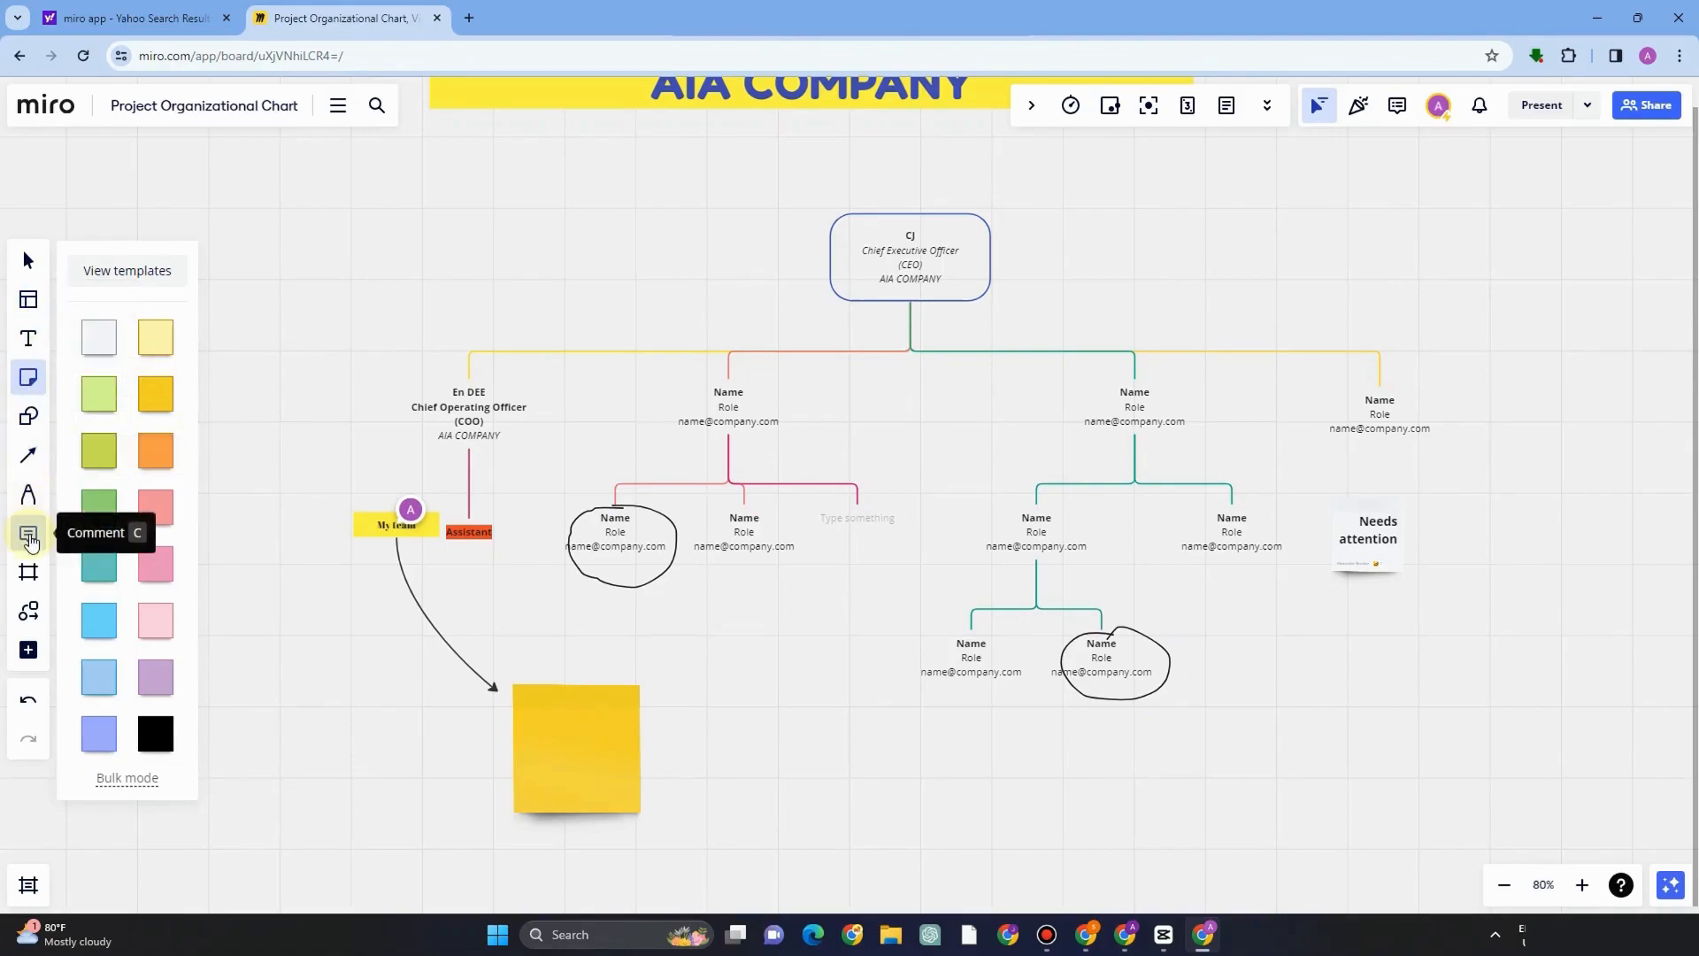
Add a comment reading "Low performance" next to the circled Name entry.
click(28, 533)
click(643, 579)
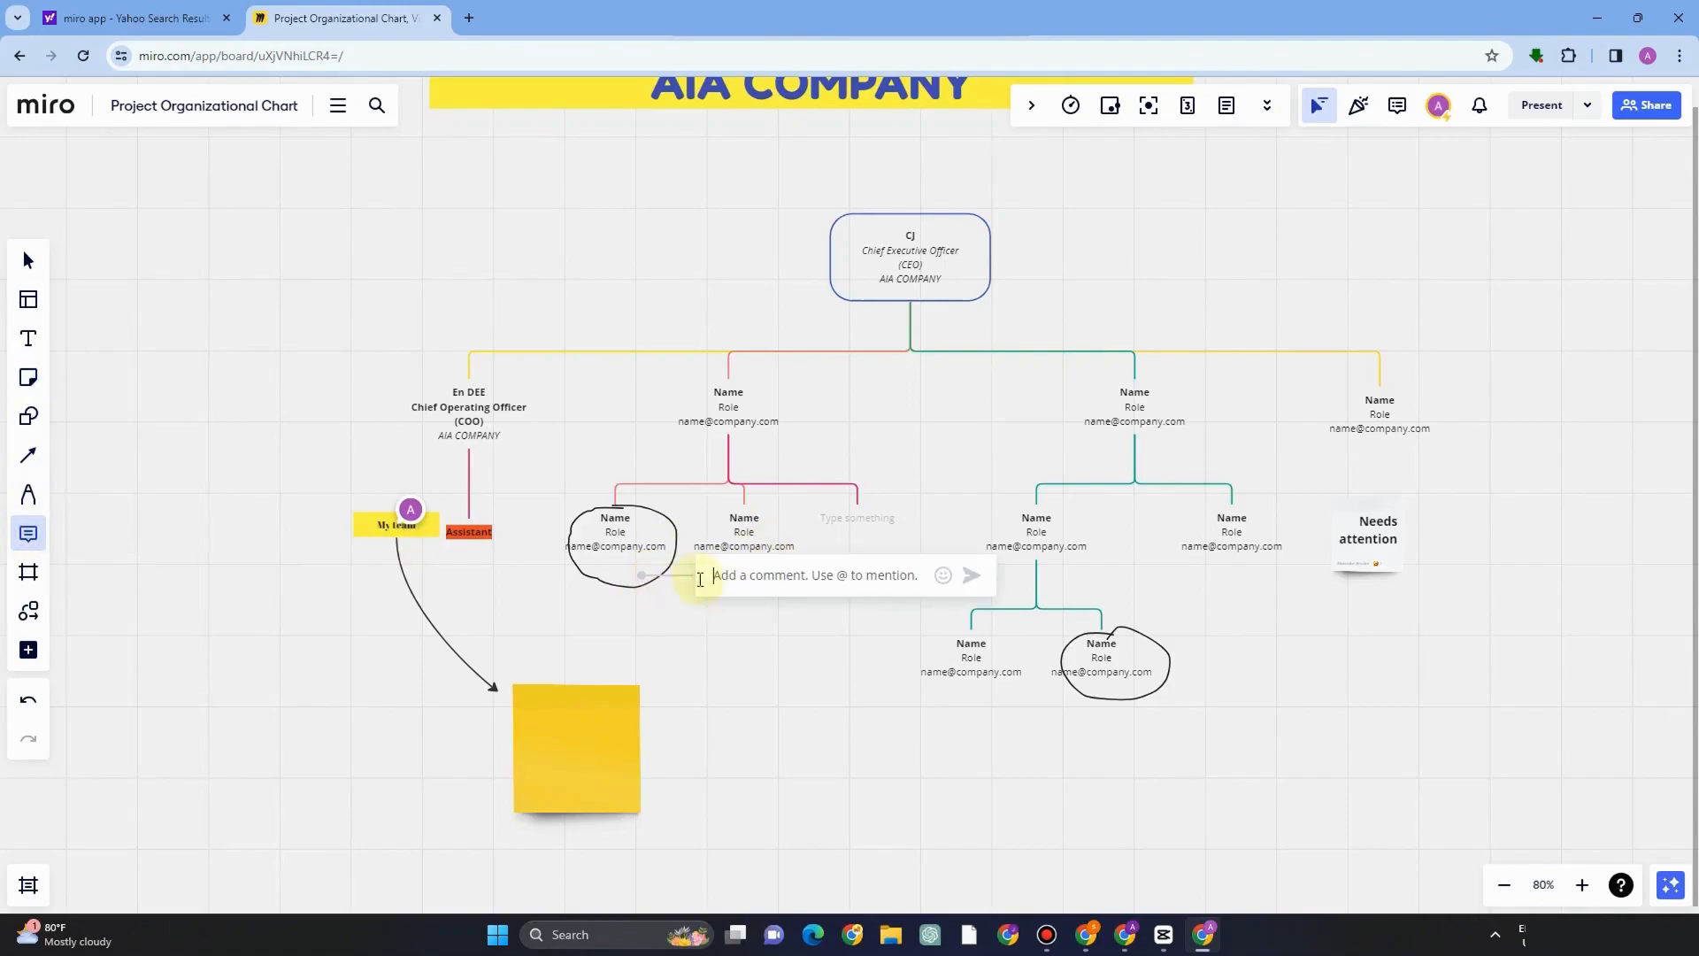
text(Low perform)
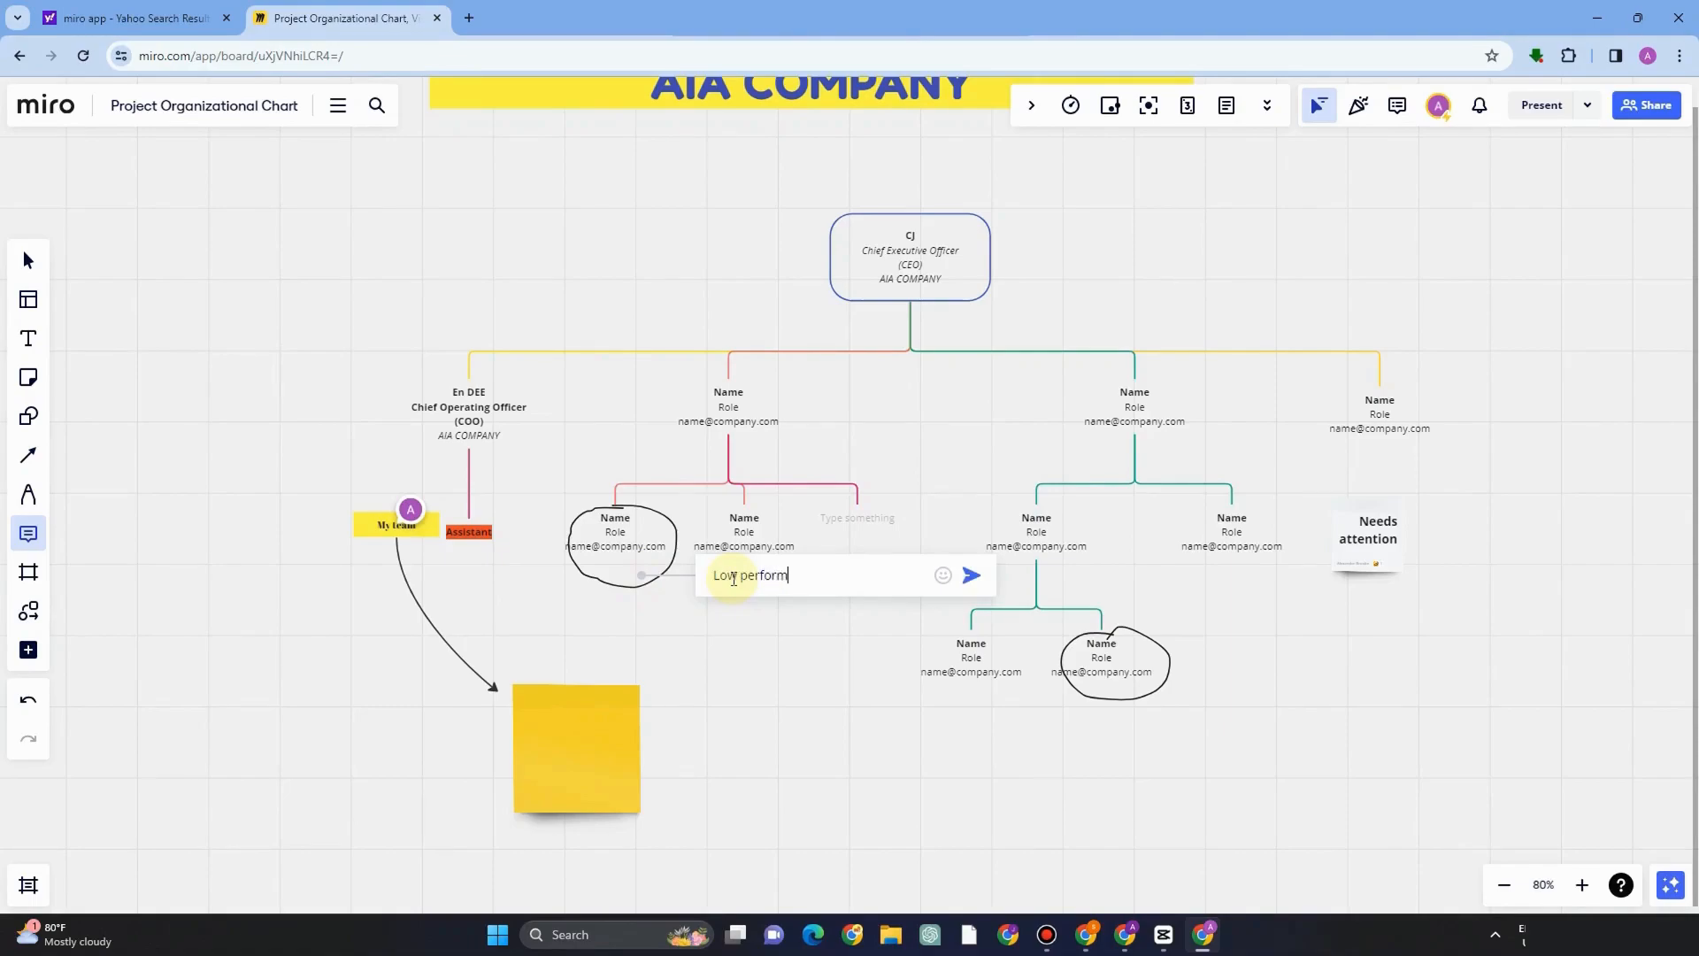
text(anc)
key(Return)
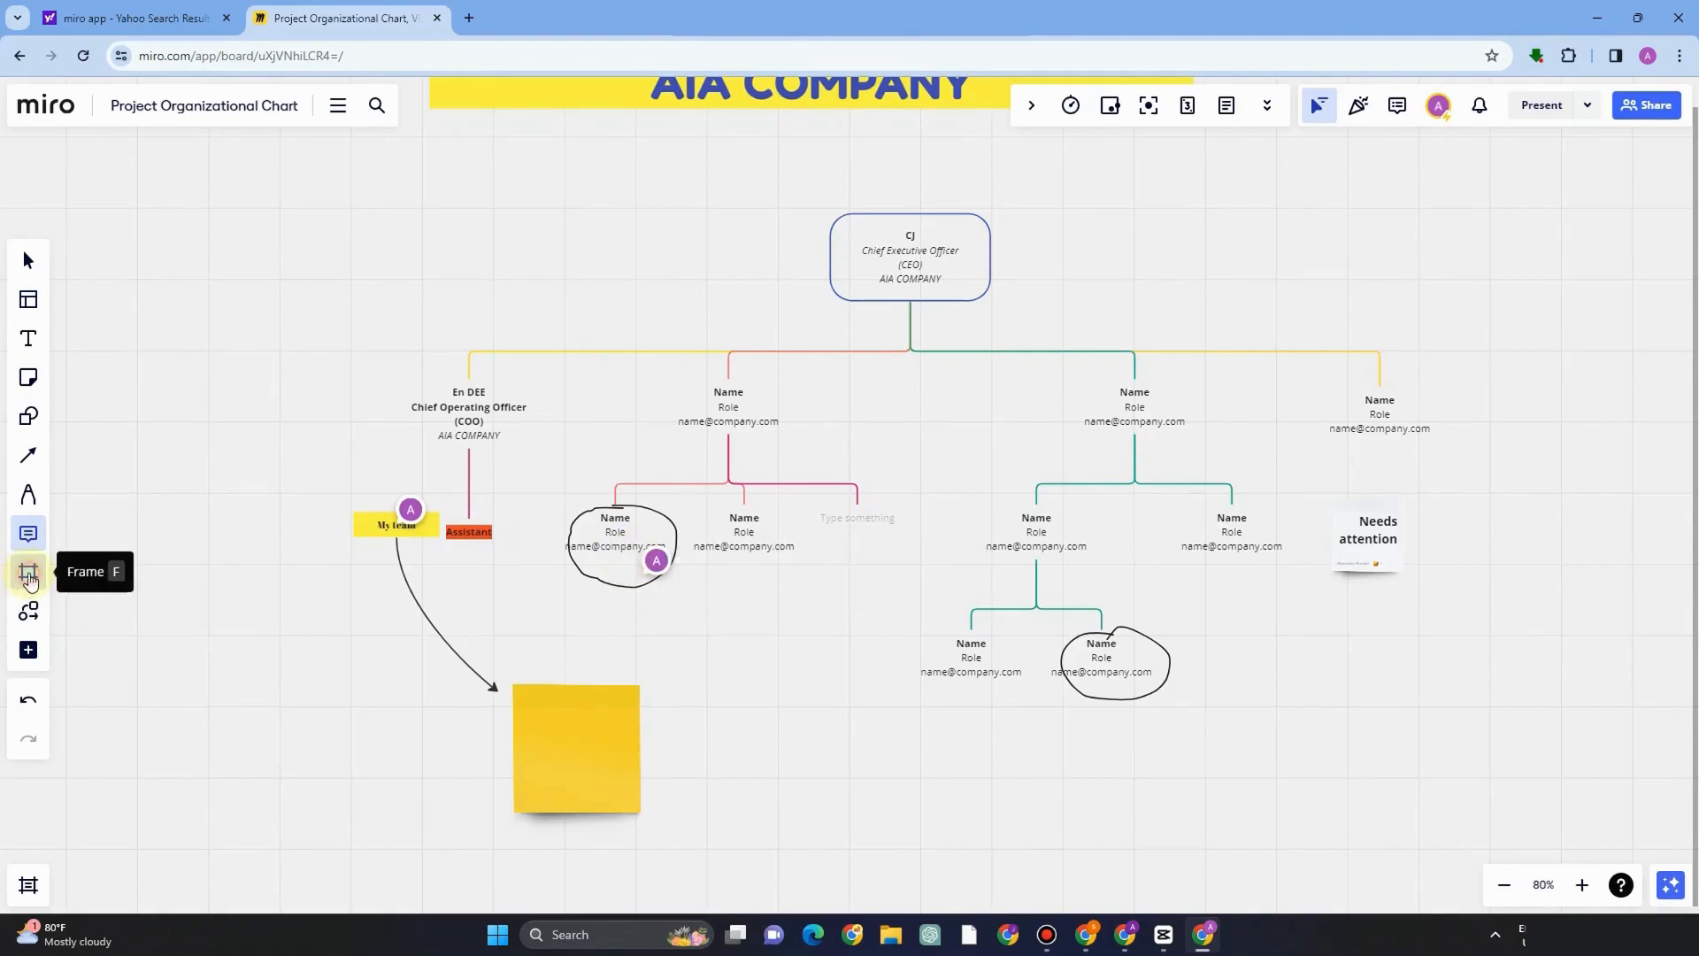
Add a frame over the chart area, undoing an accidental move of a chart branch.
click(28, 571)
click(92, 590)
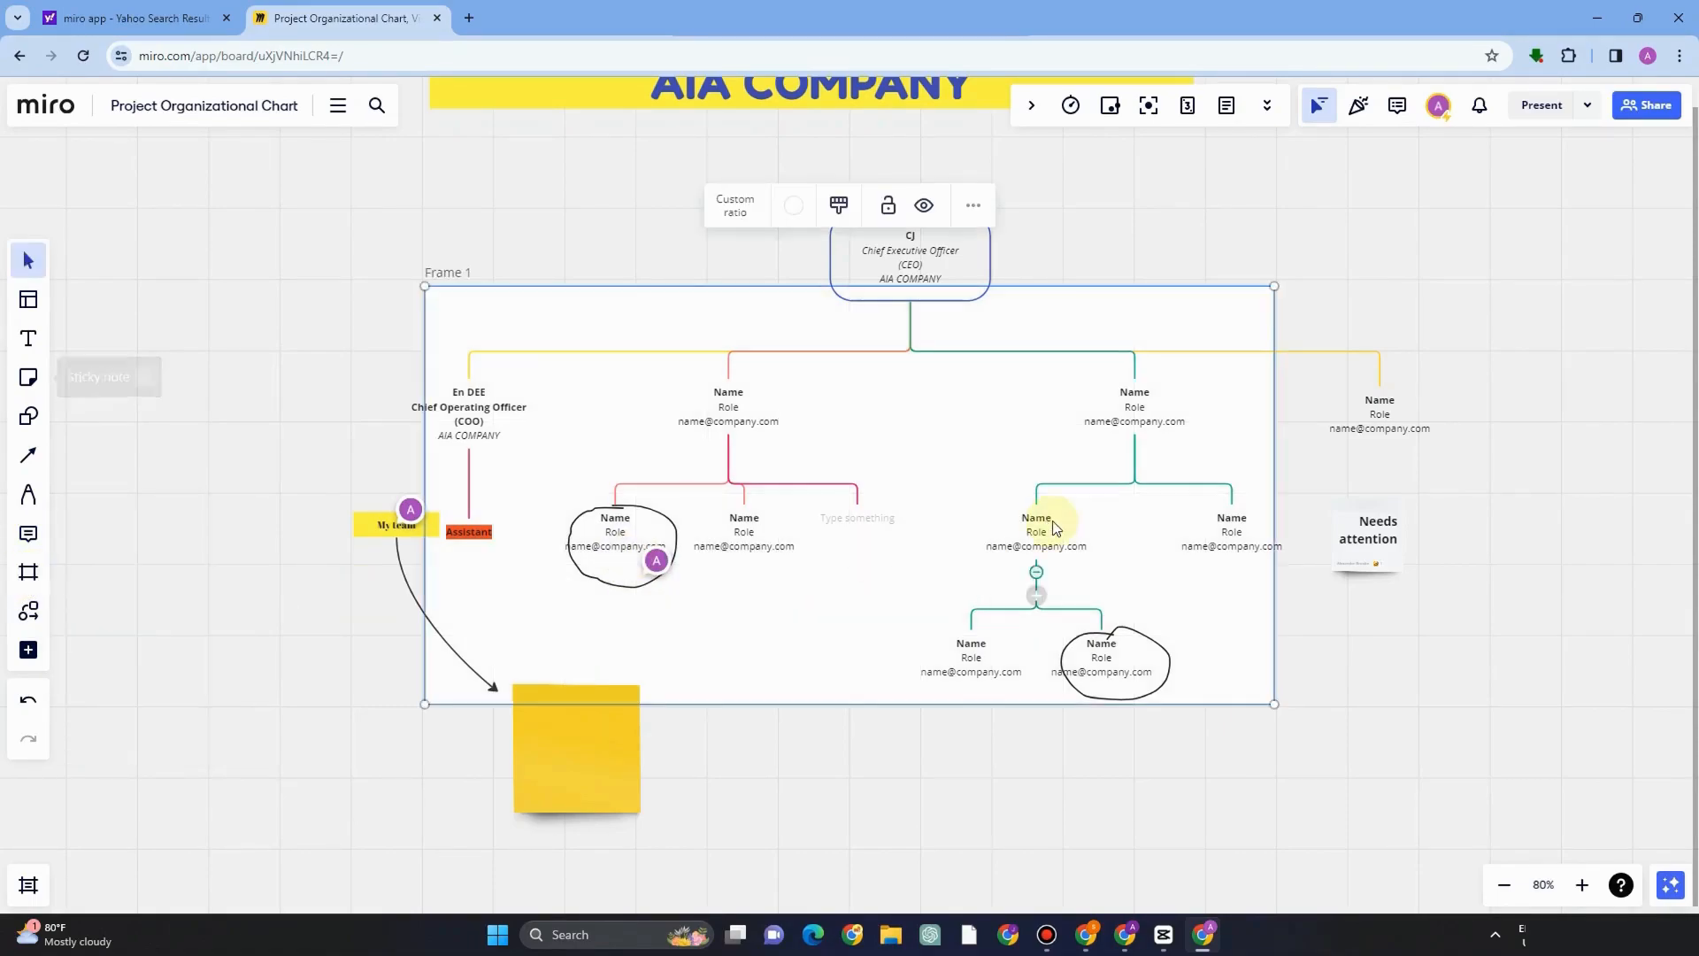
drag(1037, 522, 1133, 665)
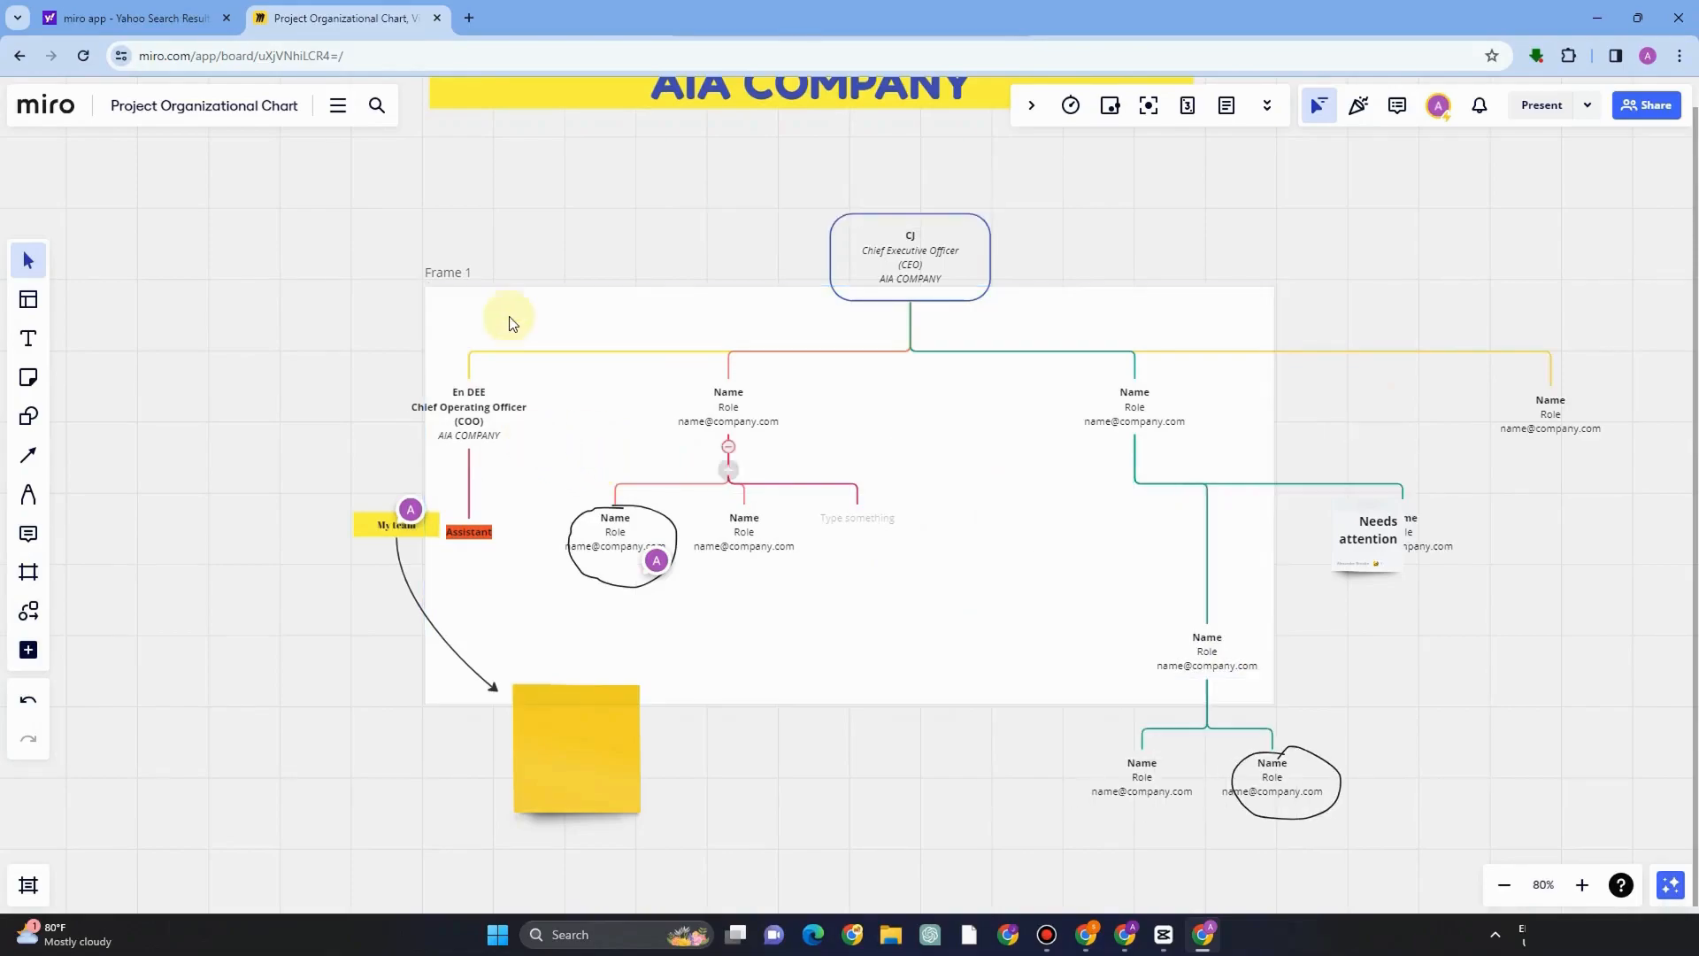
key(ctrl+z)
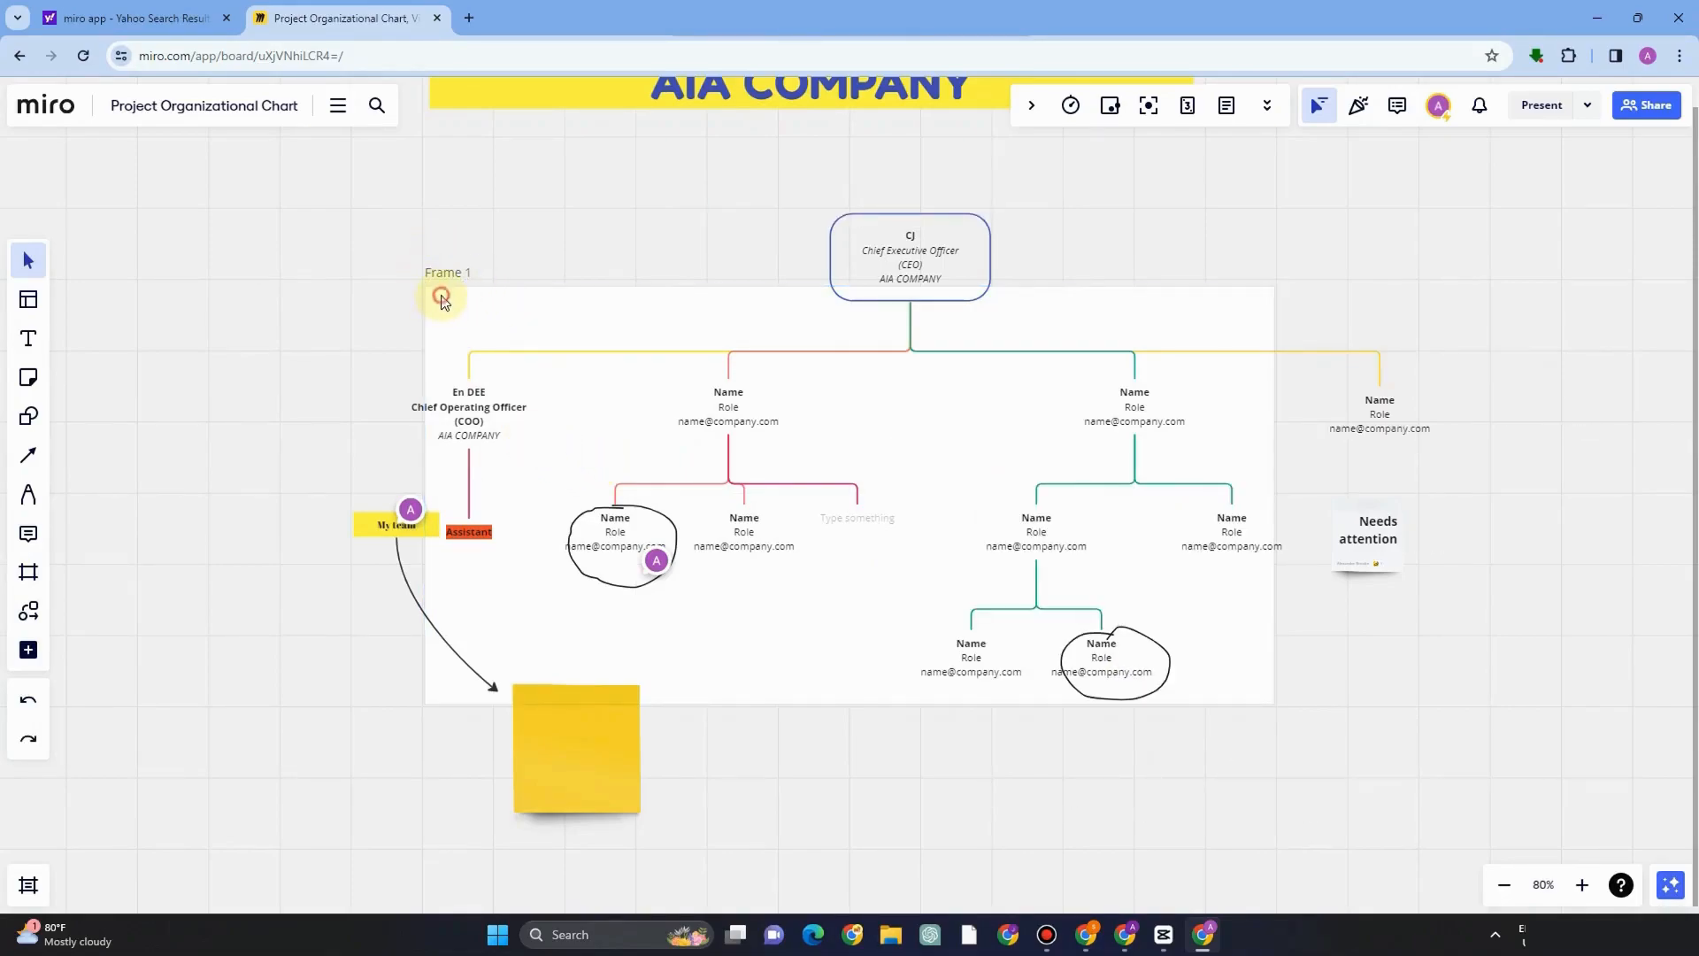
Resize the frame so it encloses only the right-hand branch of the chart.
click(442, 298)
drag(425, 291, 903, 411)
drag(1094, 434, 1104, 381)
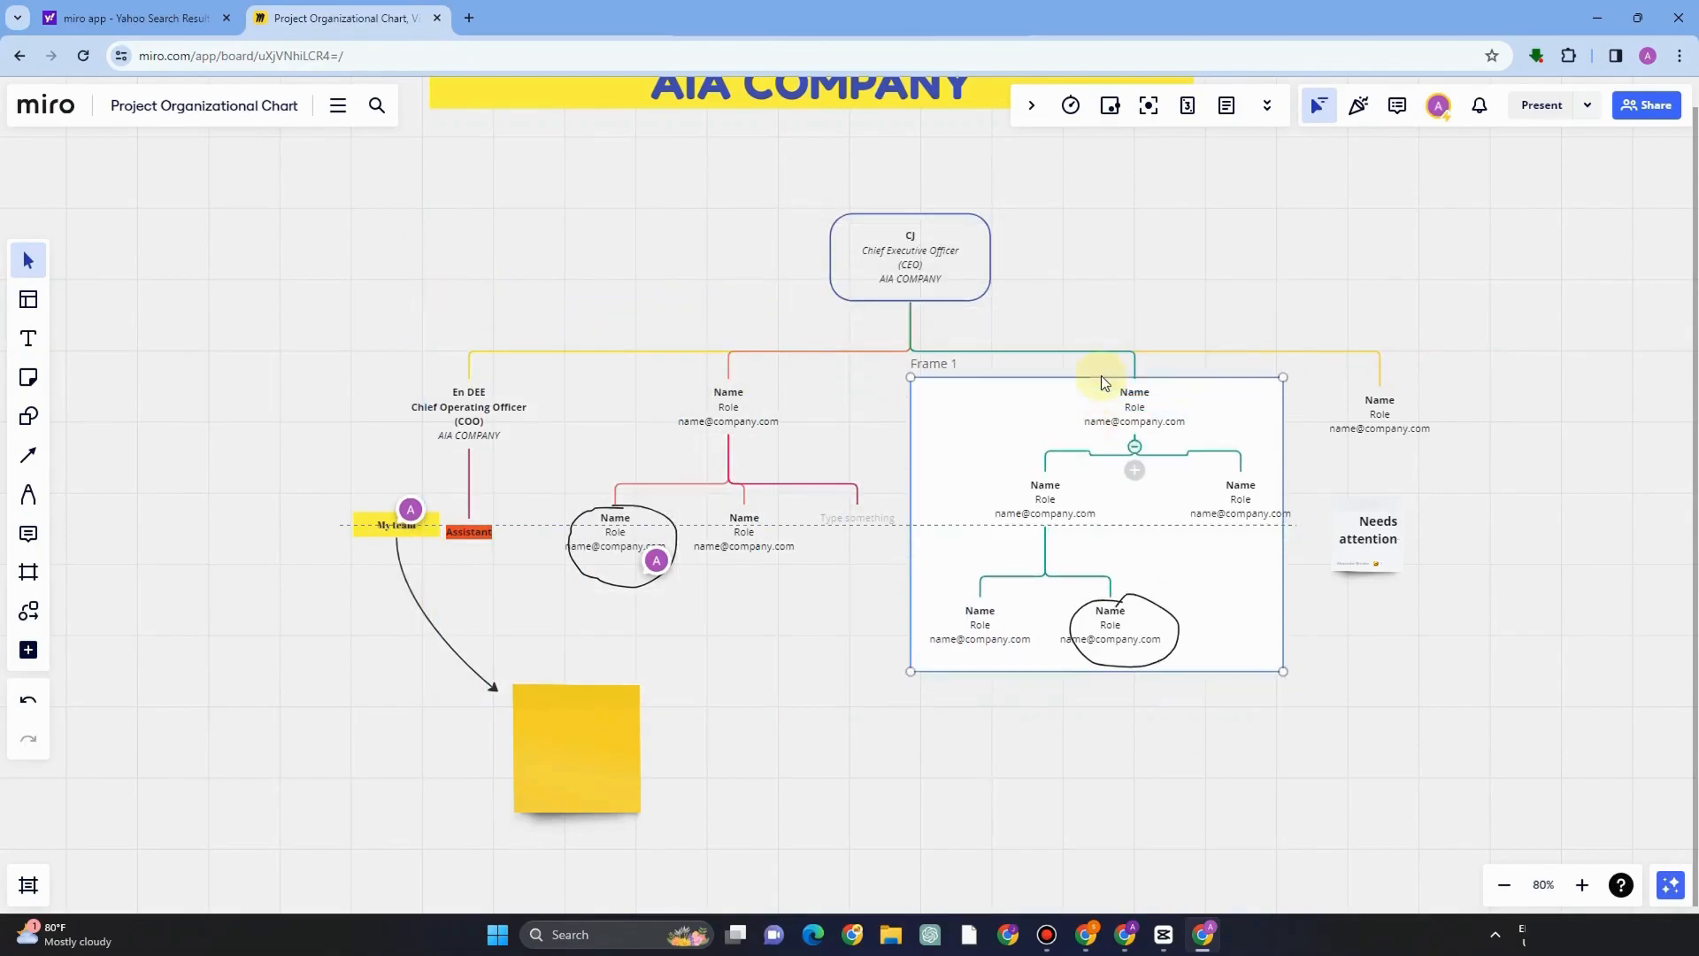
drag(1283, 651, 1337, 678)
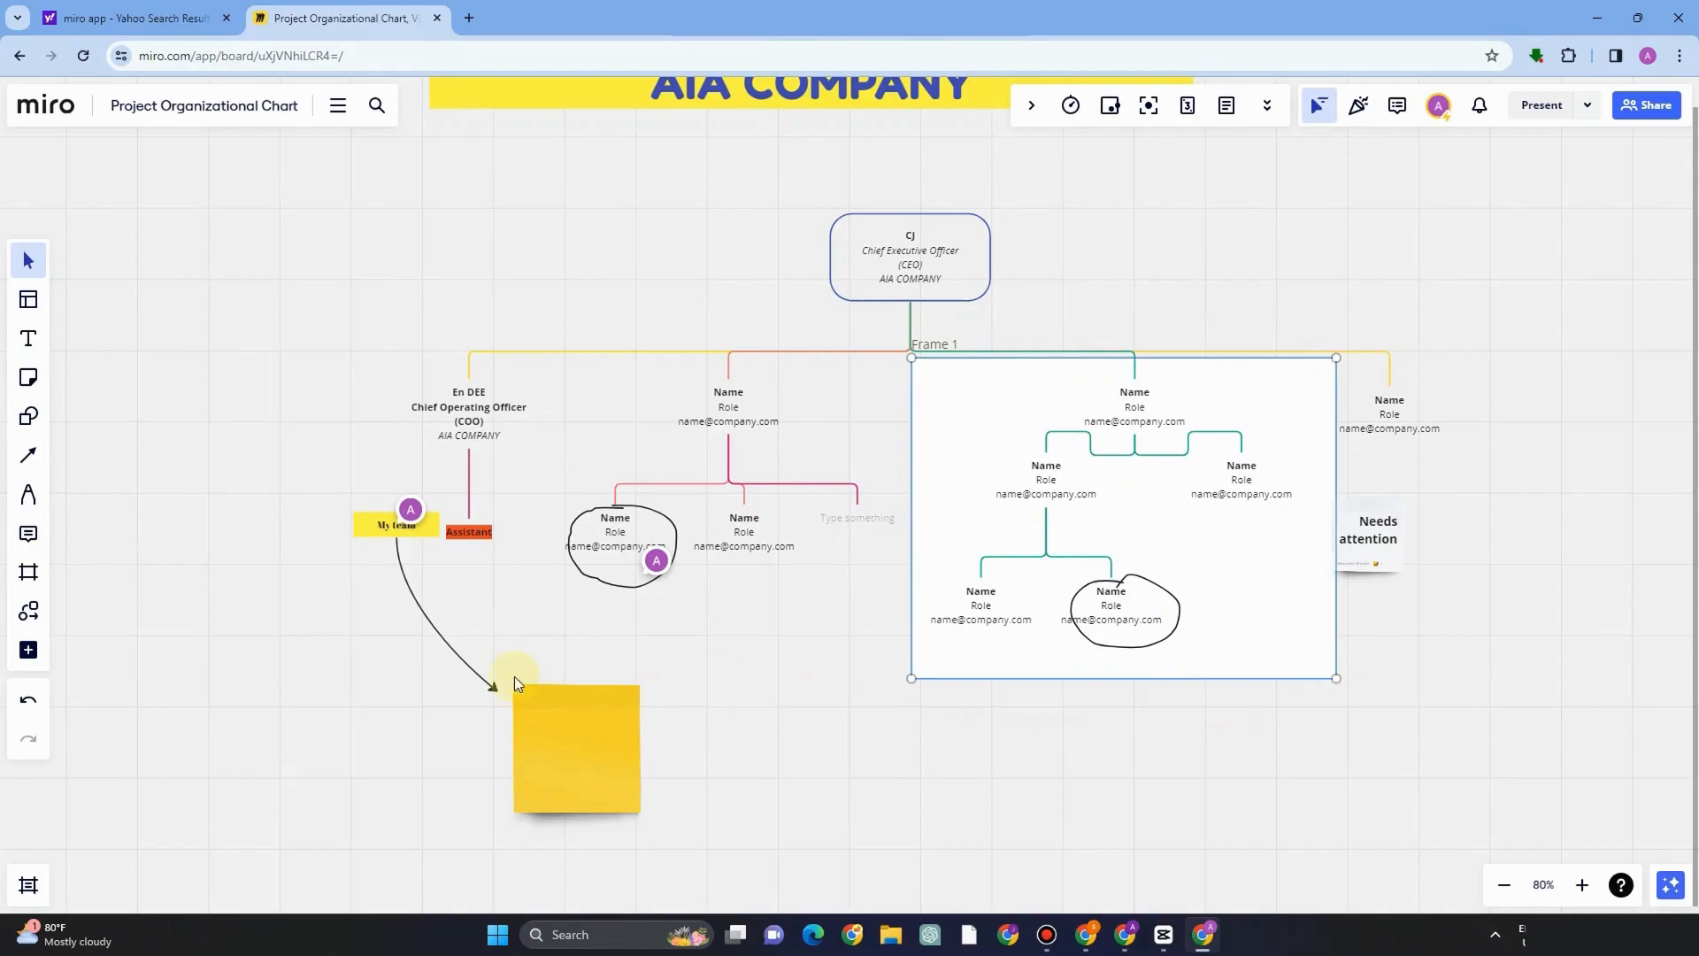
Browse the diagramming shapes library.
click(30, 613)
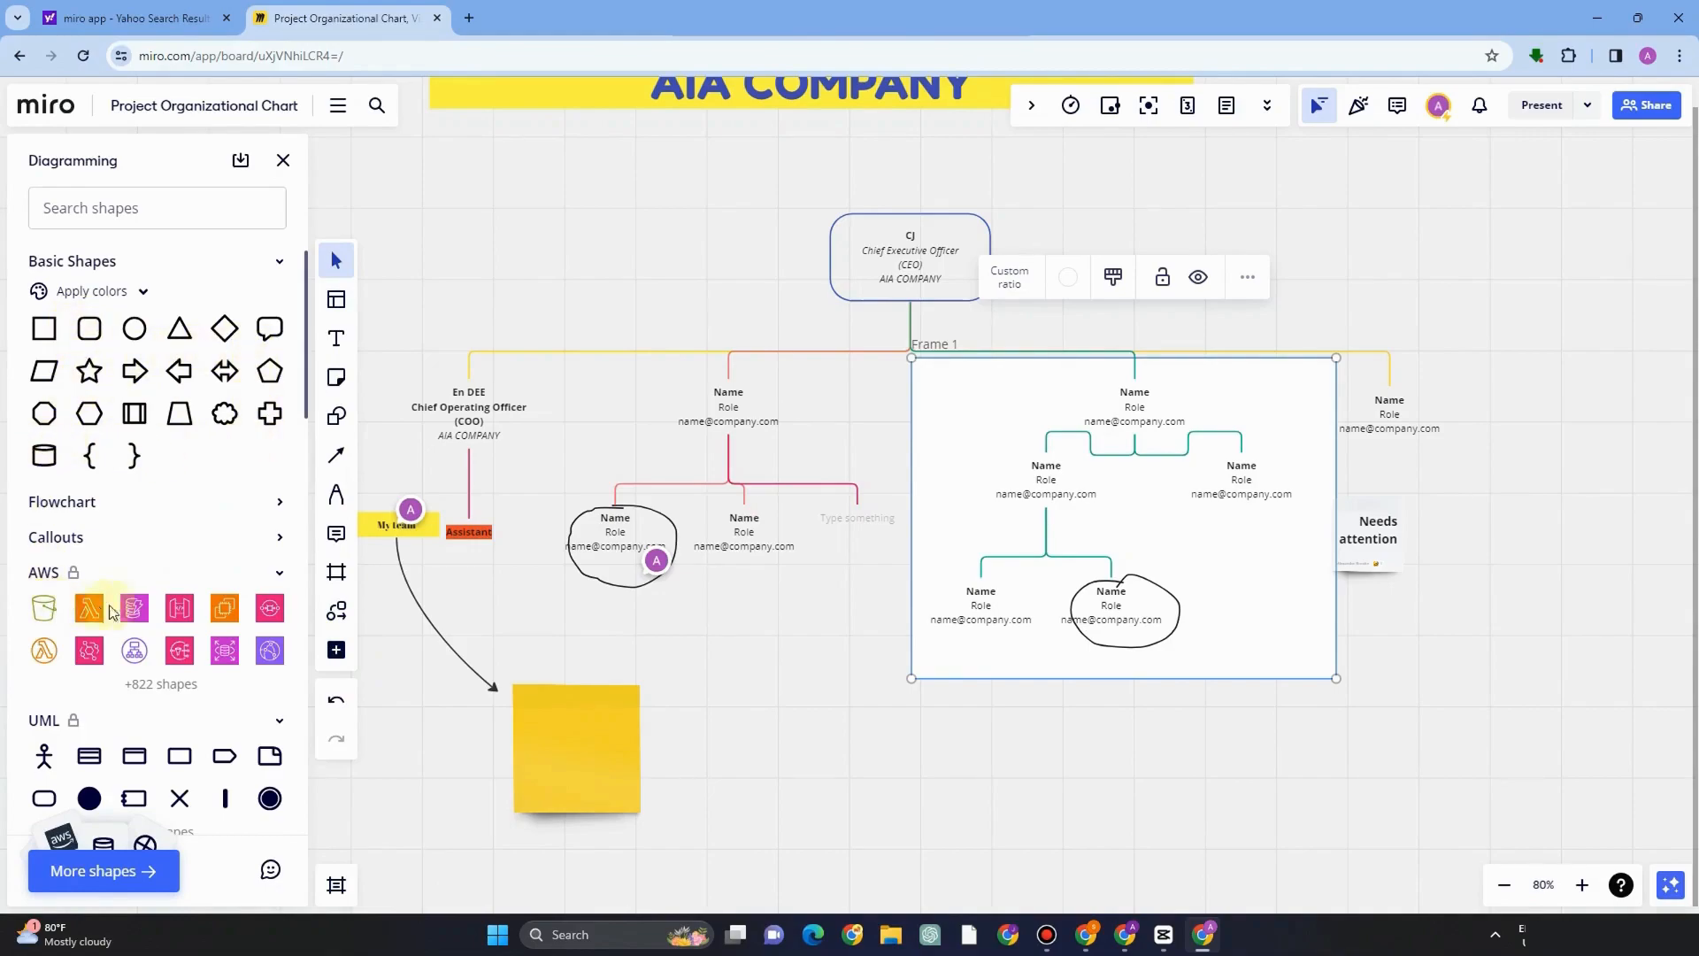
scroll(254, 704, down, 3)
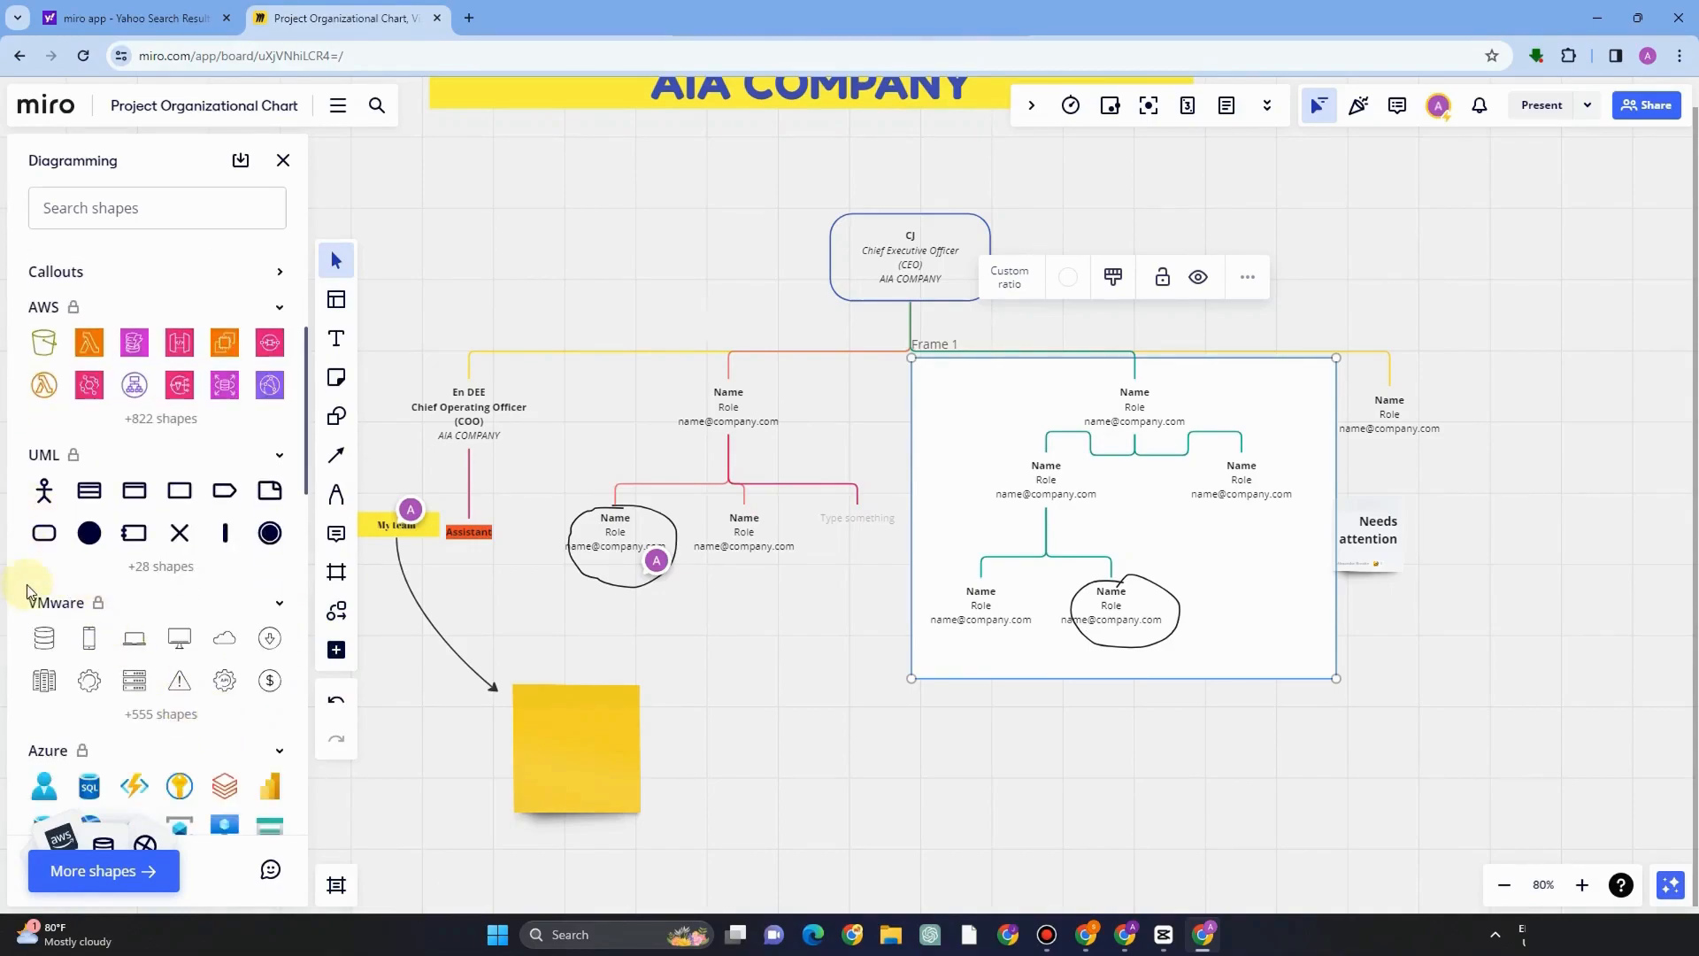
scroll(74, 756, down, 10)
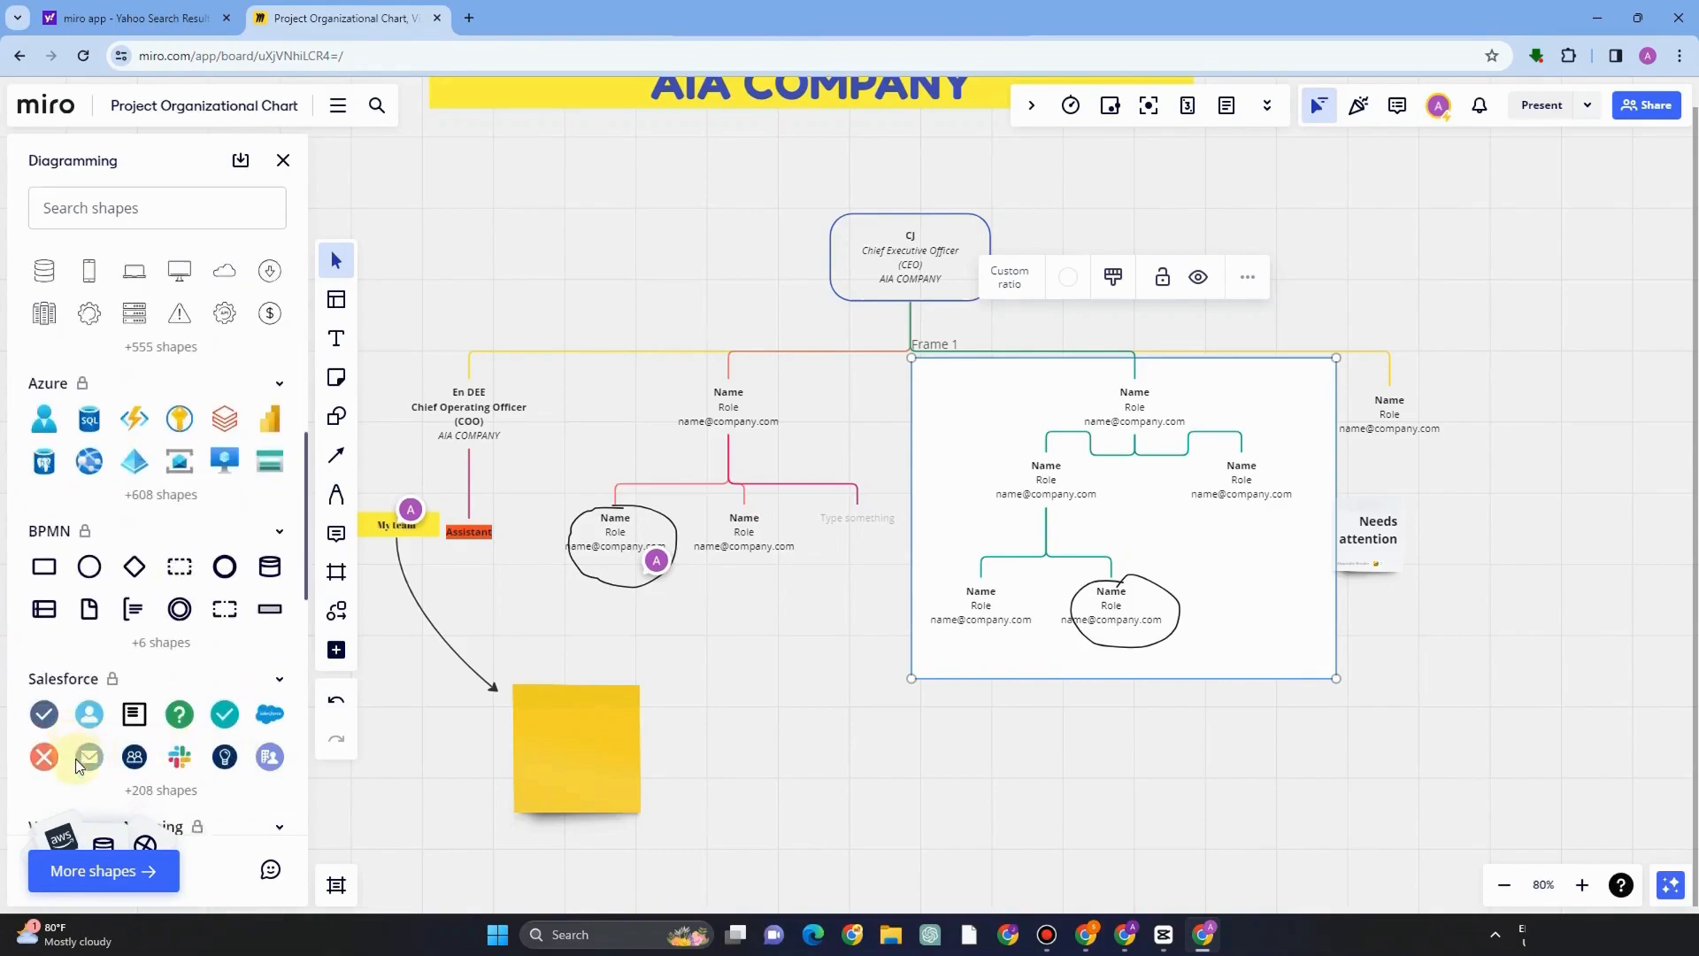
scroll(235, 748, down, 4)
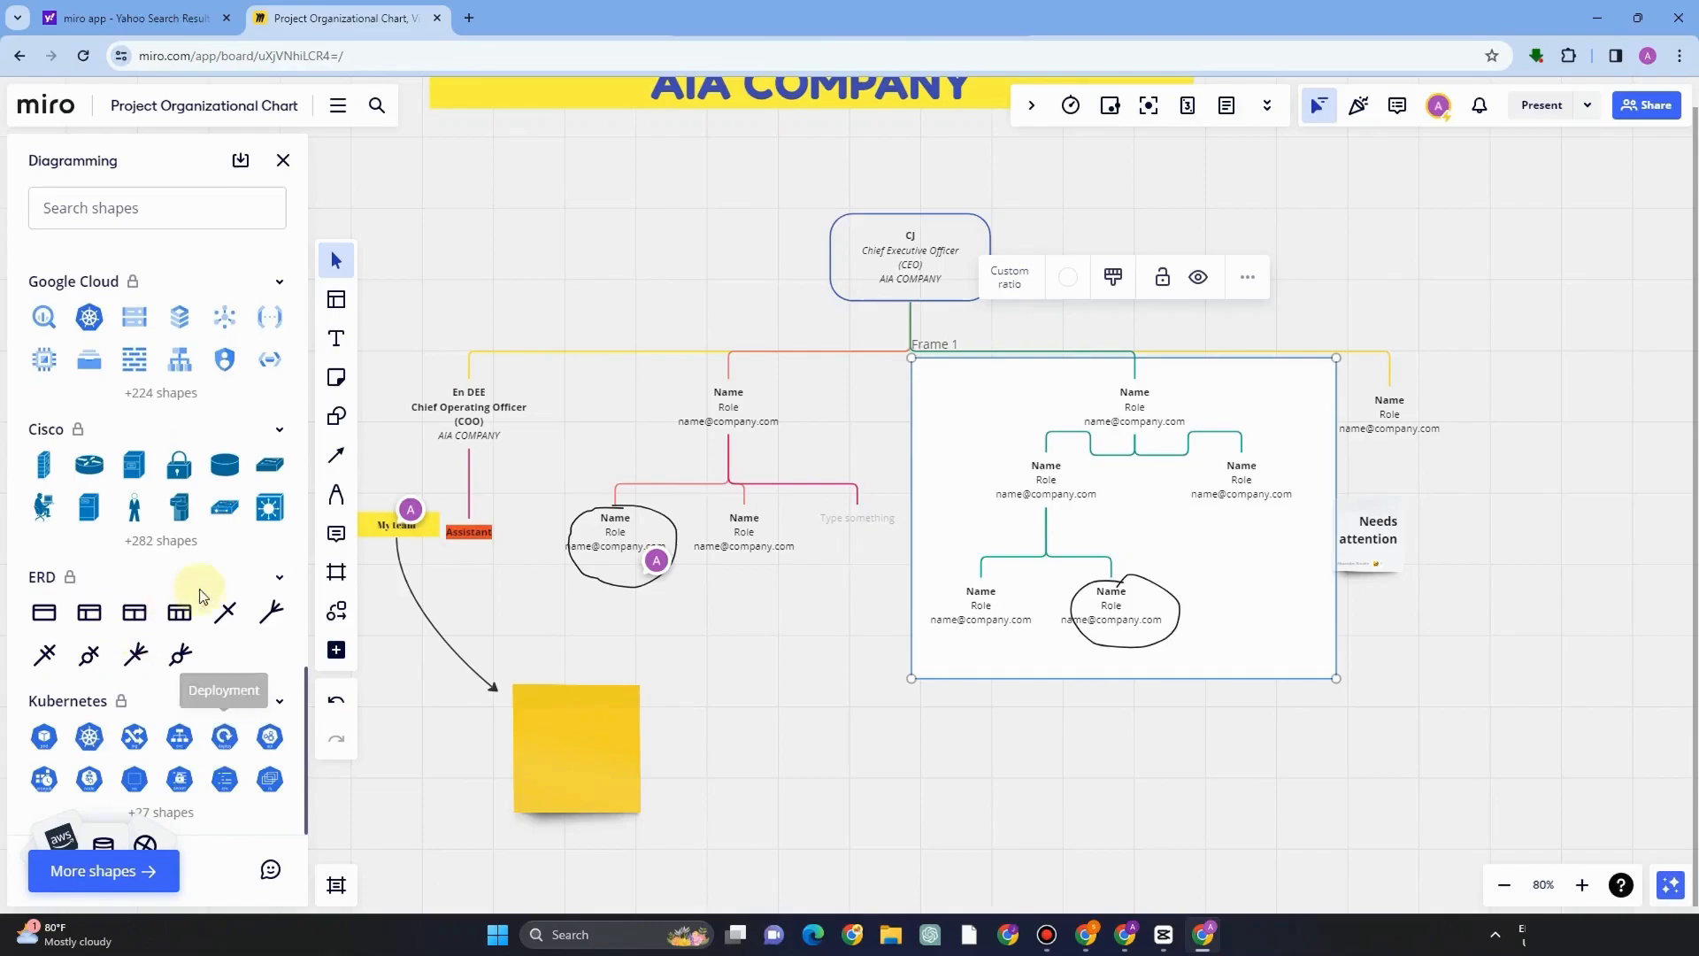
Open Images and Icons and search the image library for urgent.
click(337, 652)
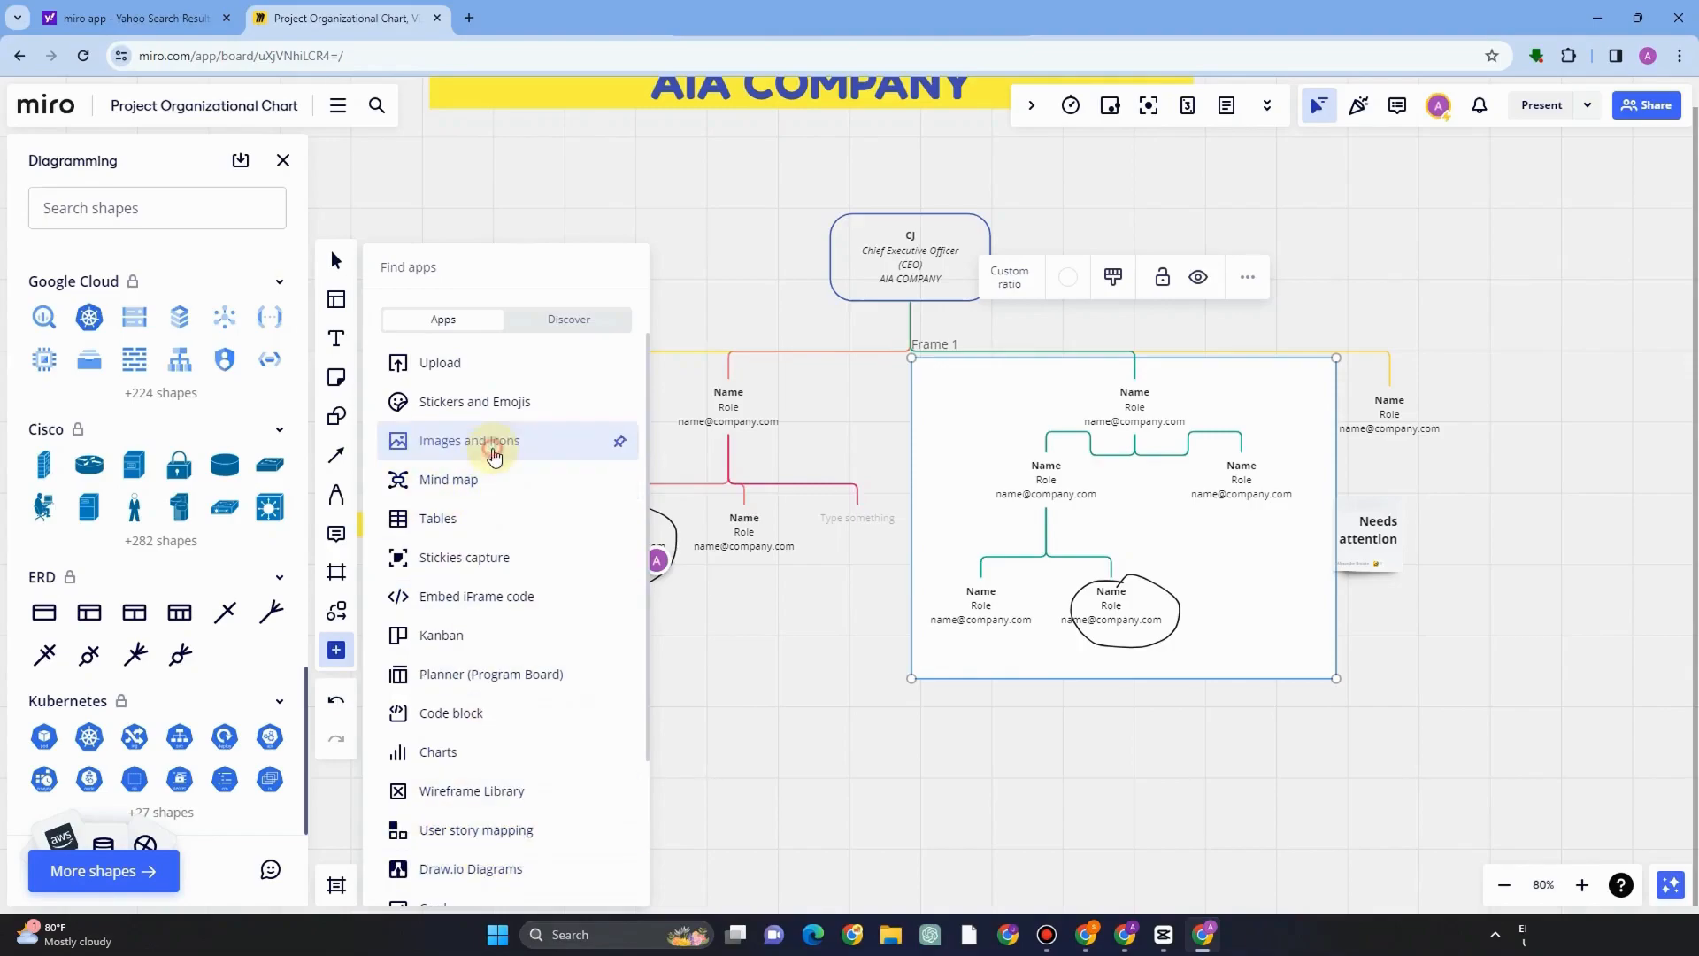
click(493, 455)
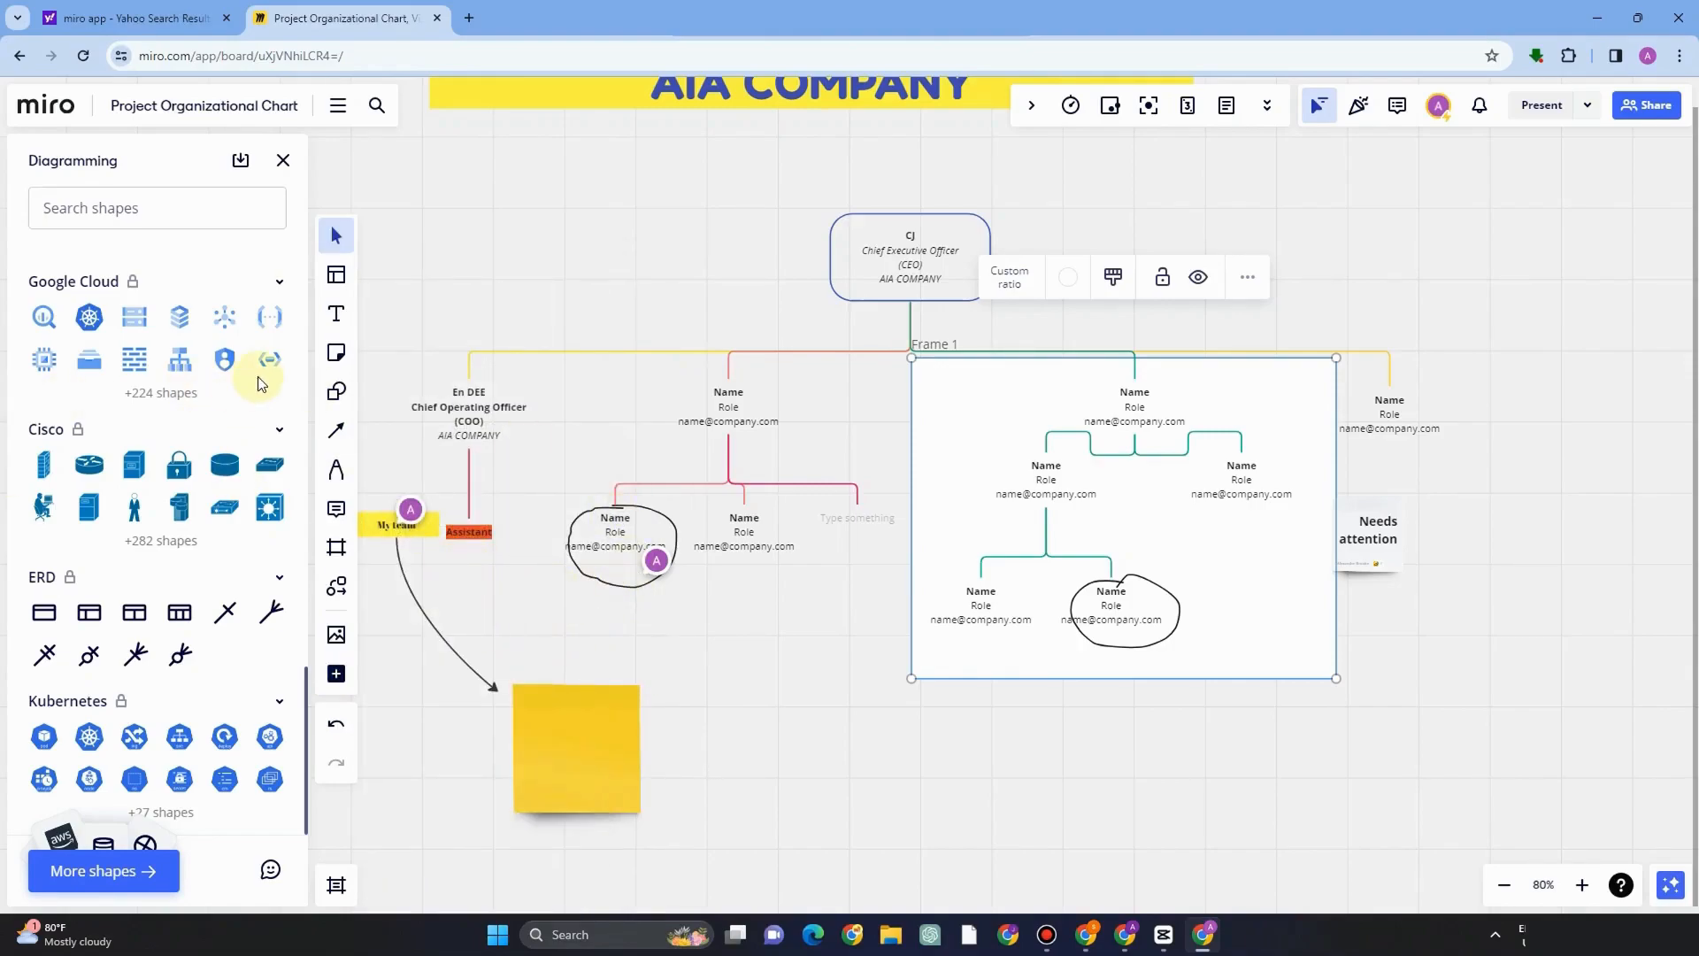
click(516, 170)
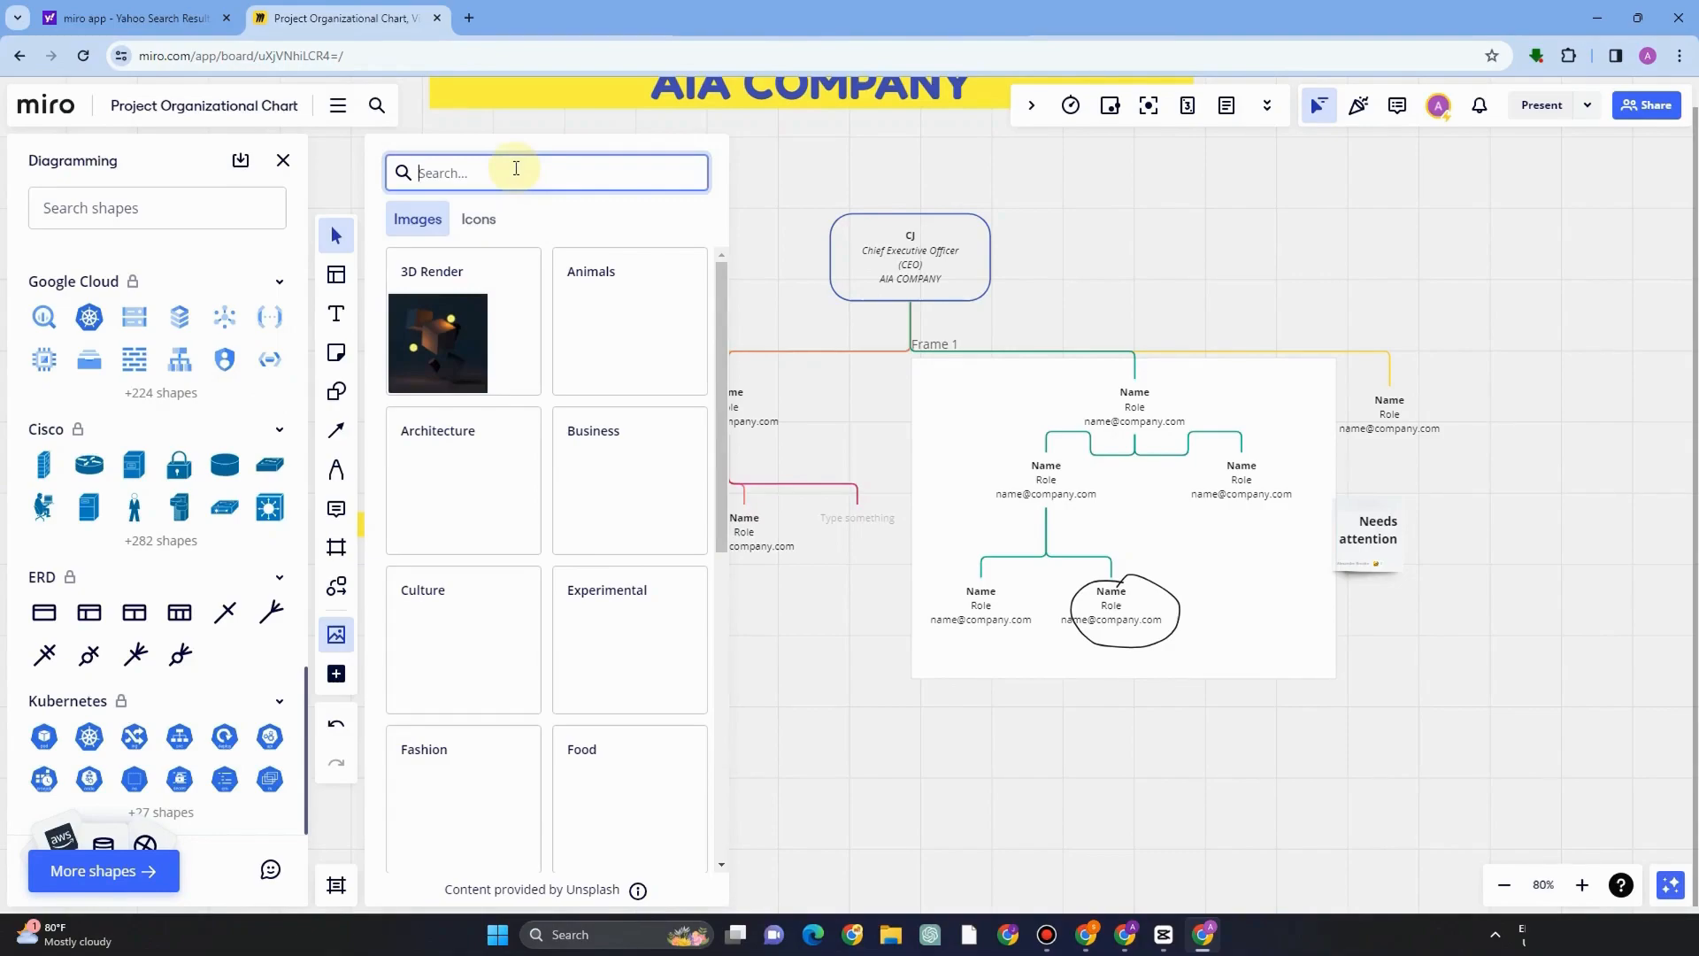
text(urgent)
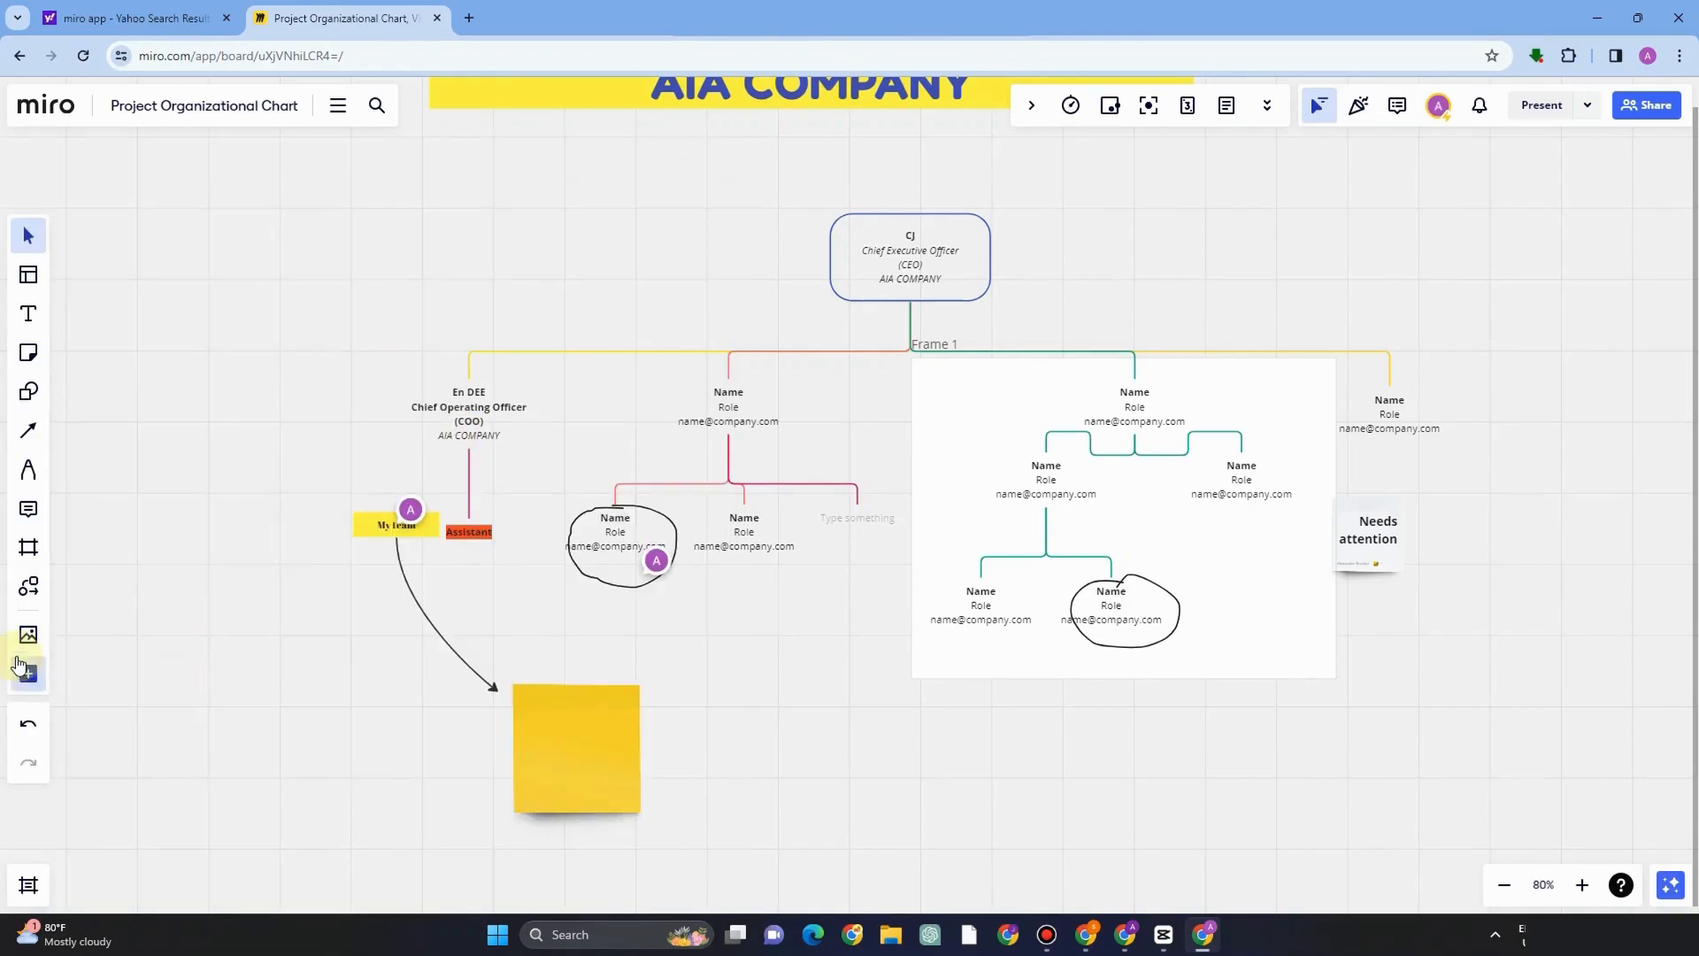
Insert an image from the Business category beside the yellow sticky note.
click(27, 634)
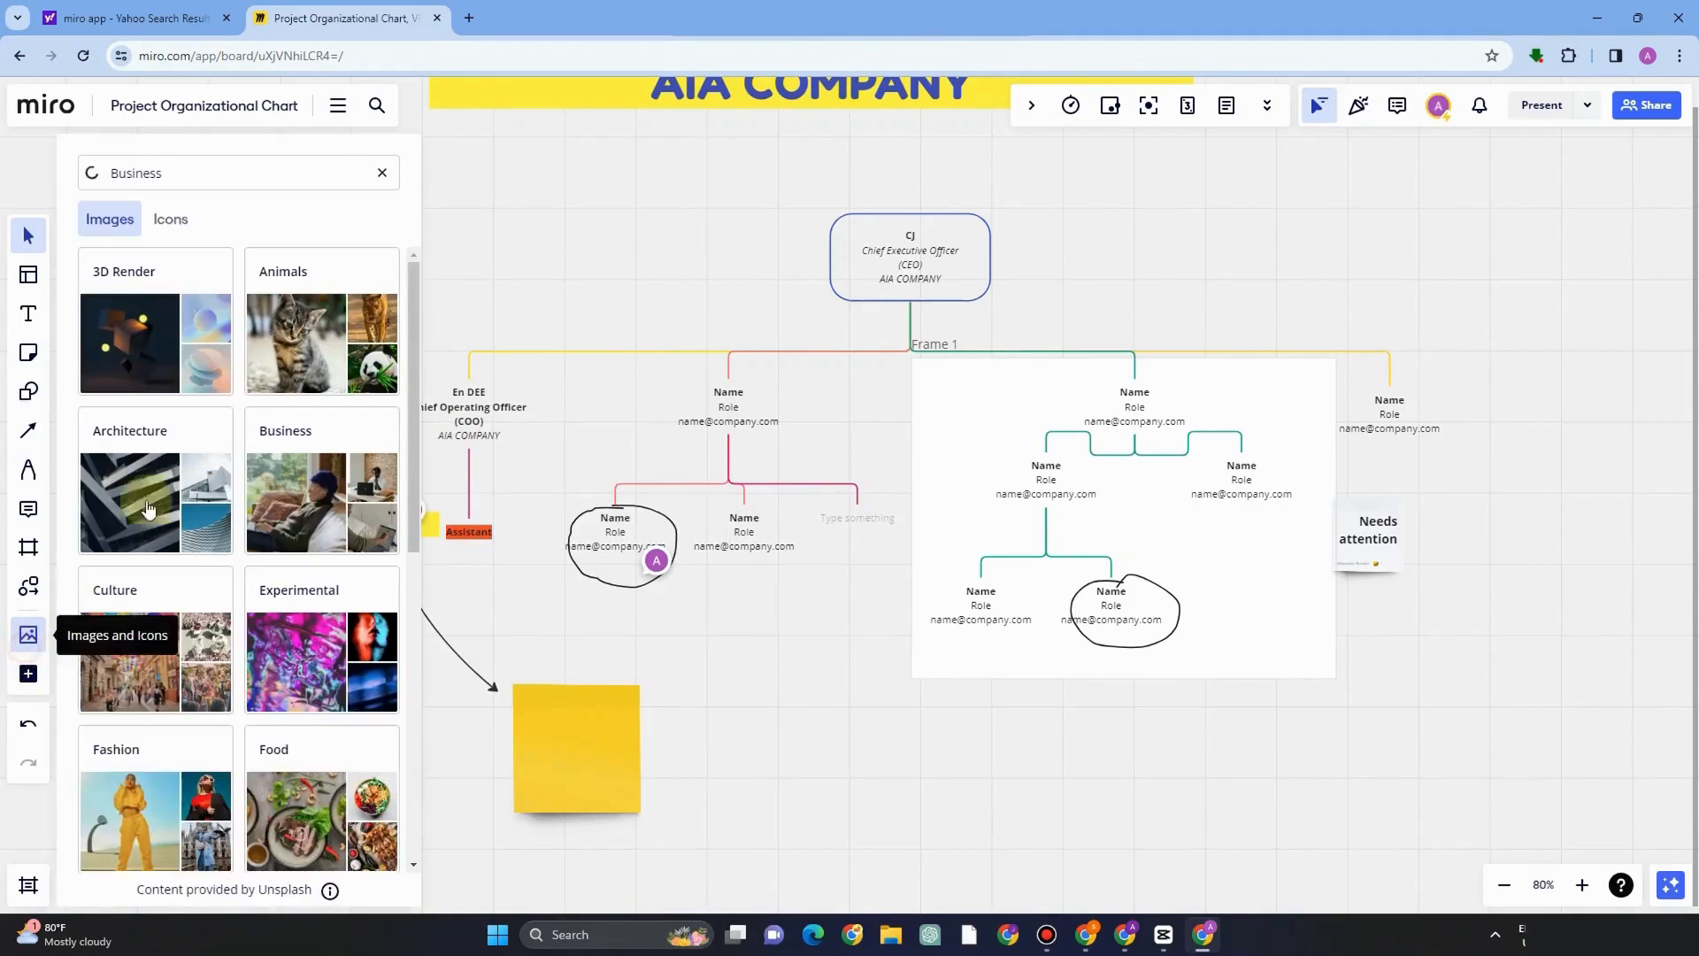
click(314, 434)
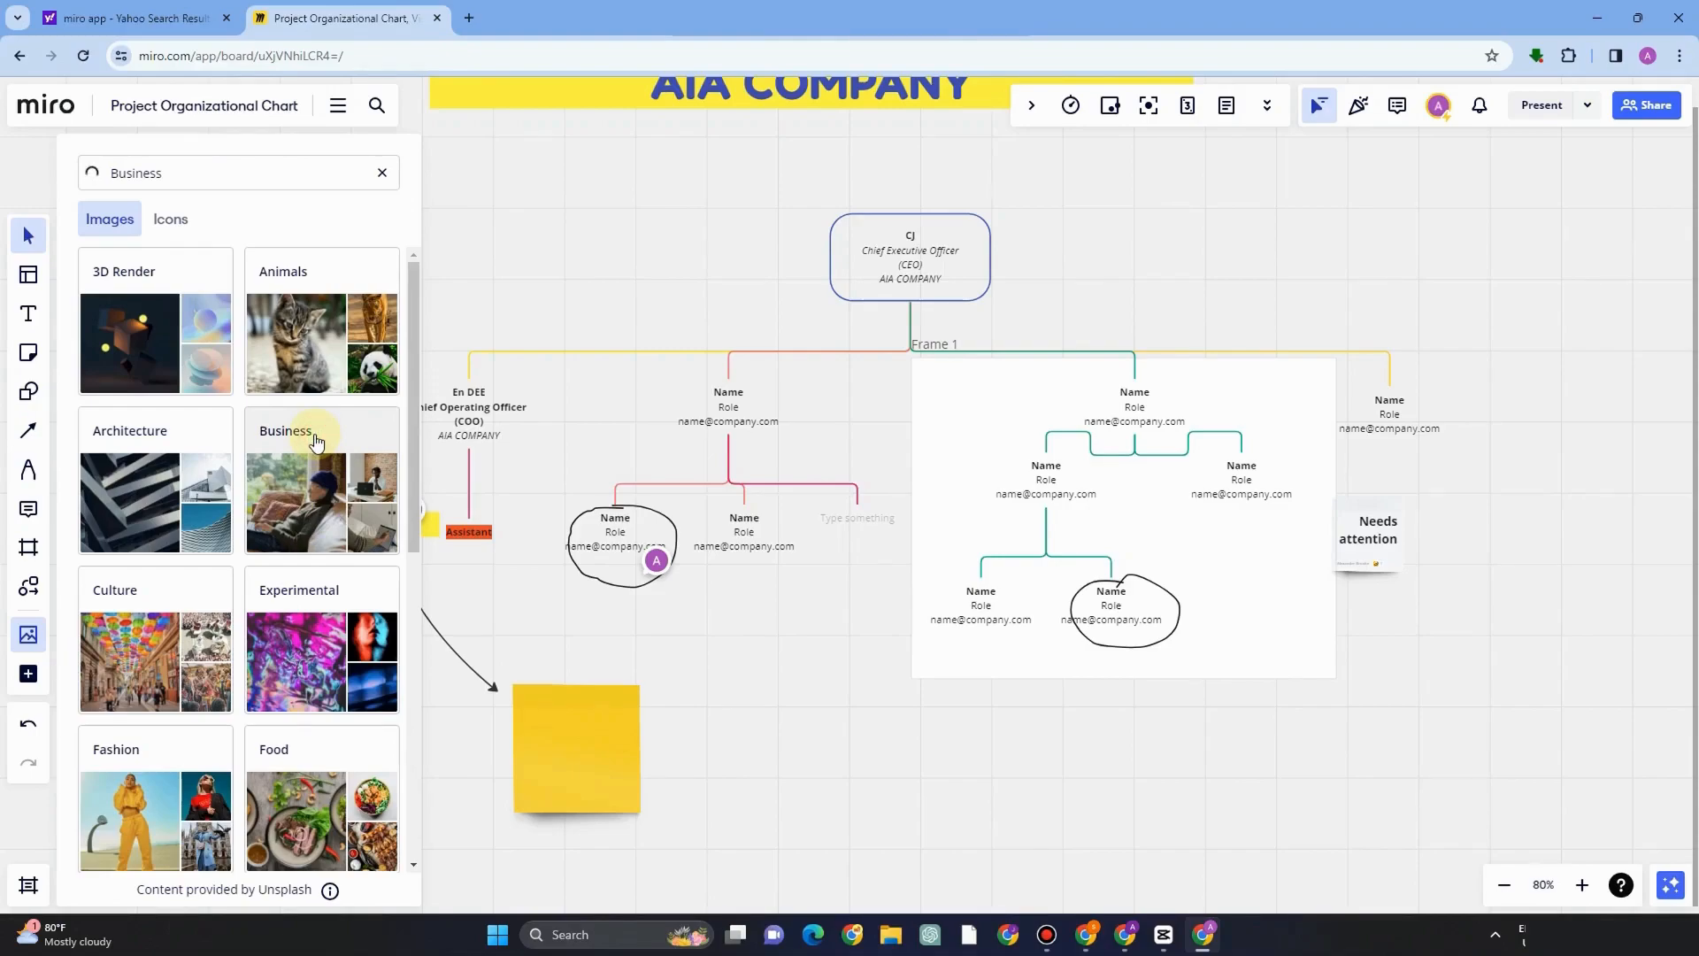
click(382, 172)
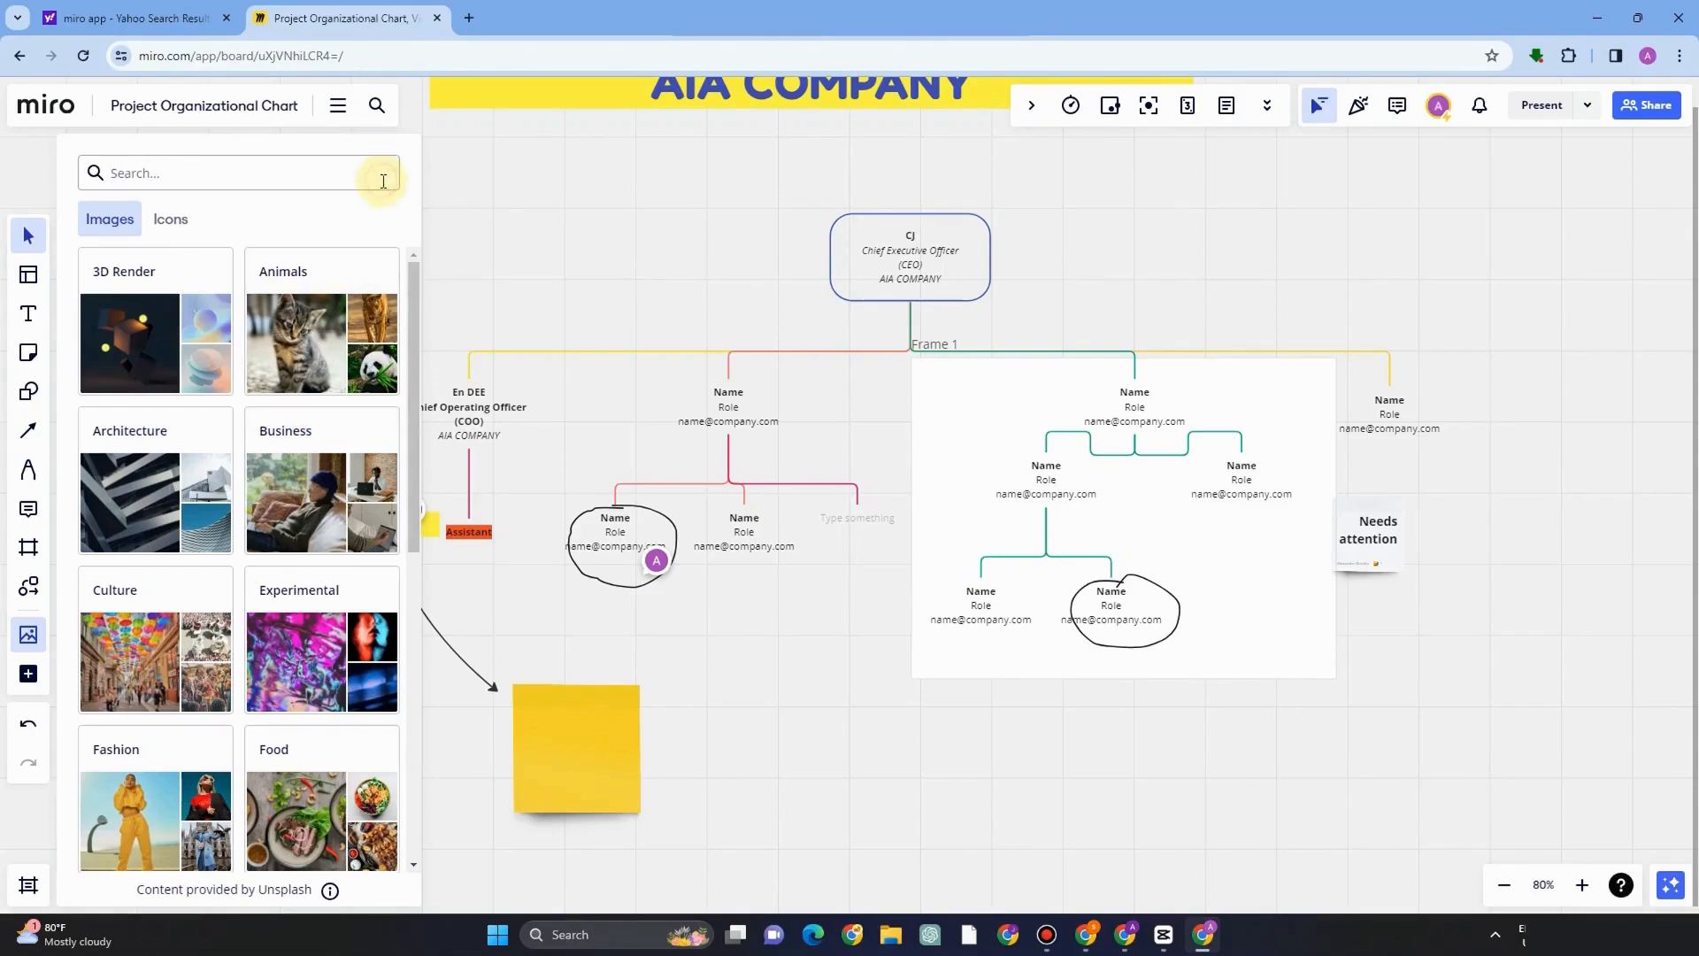
click(299, 547)
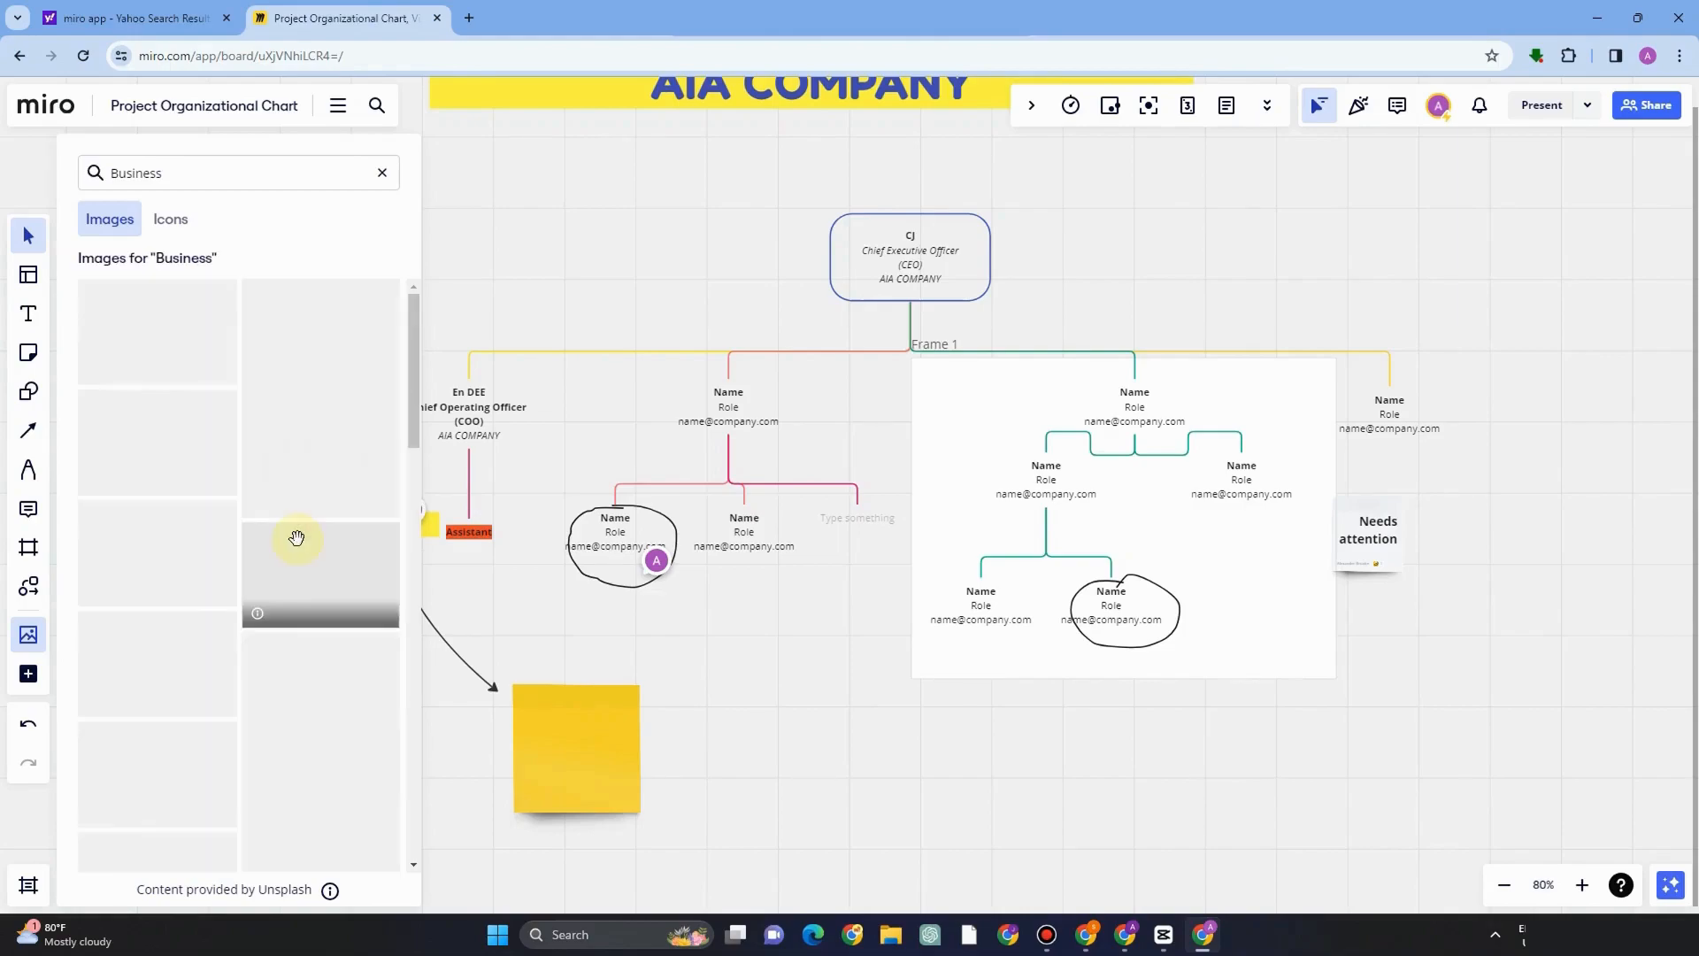
drag(169, 318, 686, 863)
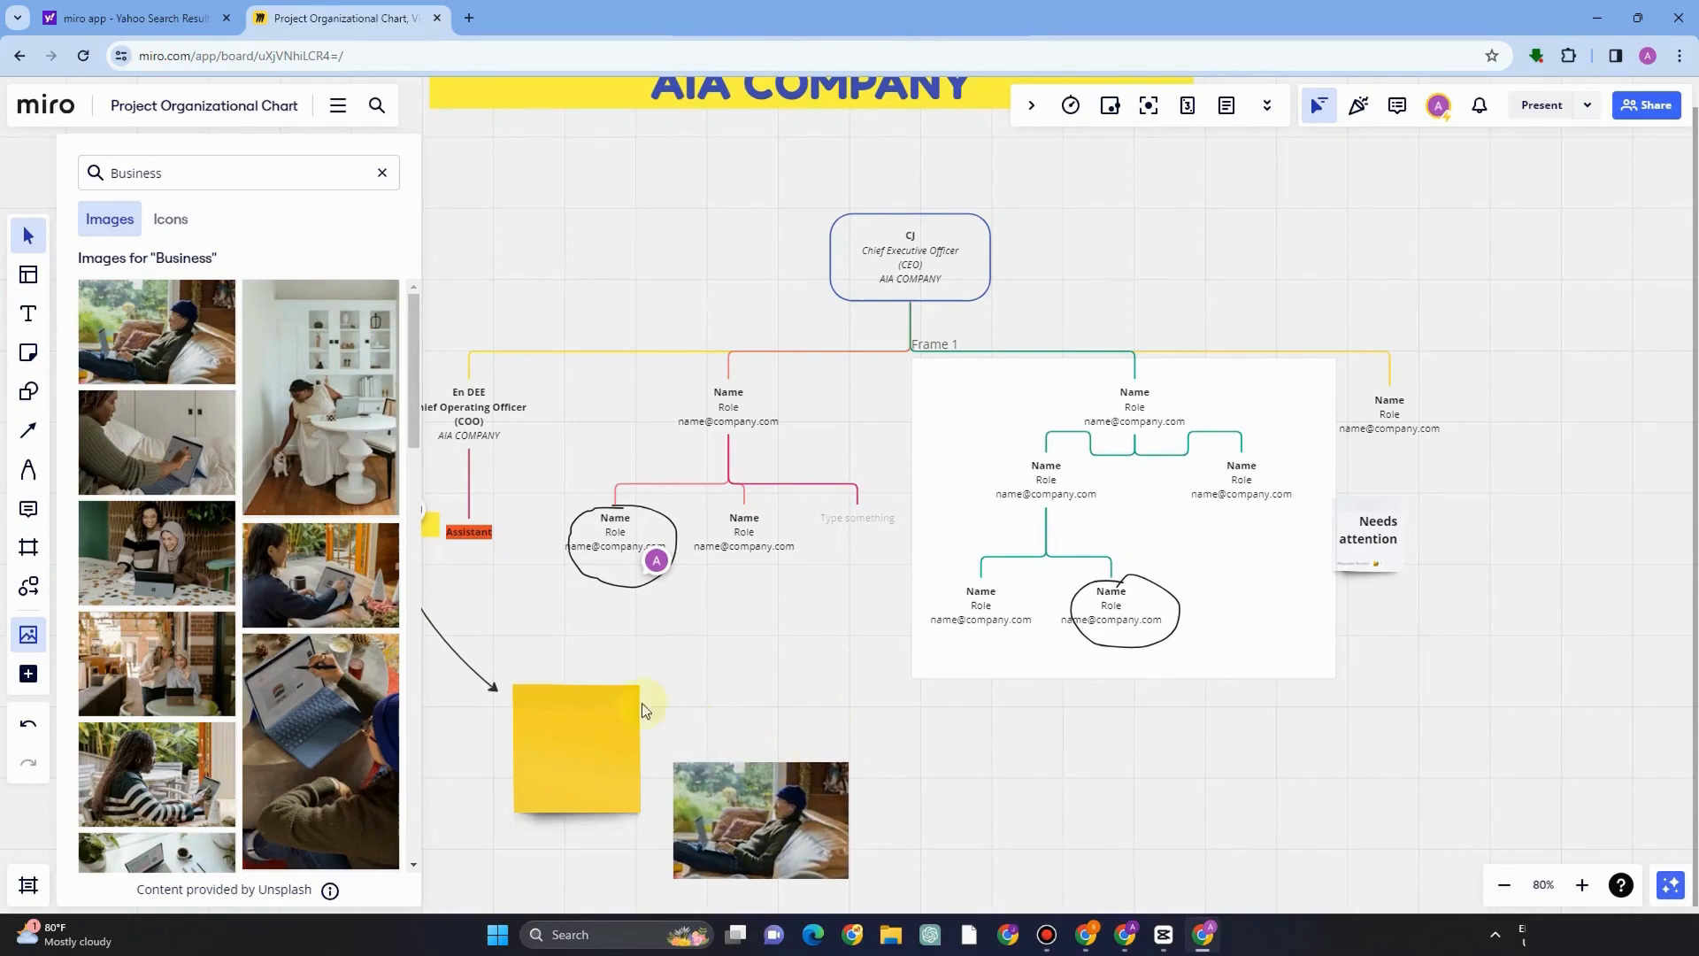
Insert a table below the frame, to the right of the image.
click(24, 683)
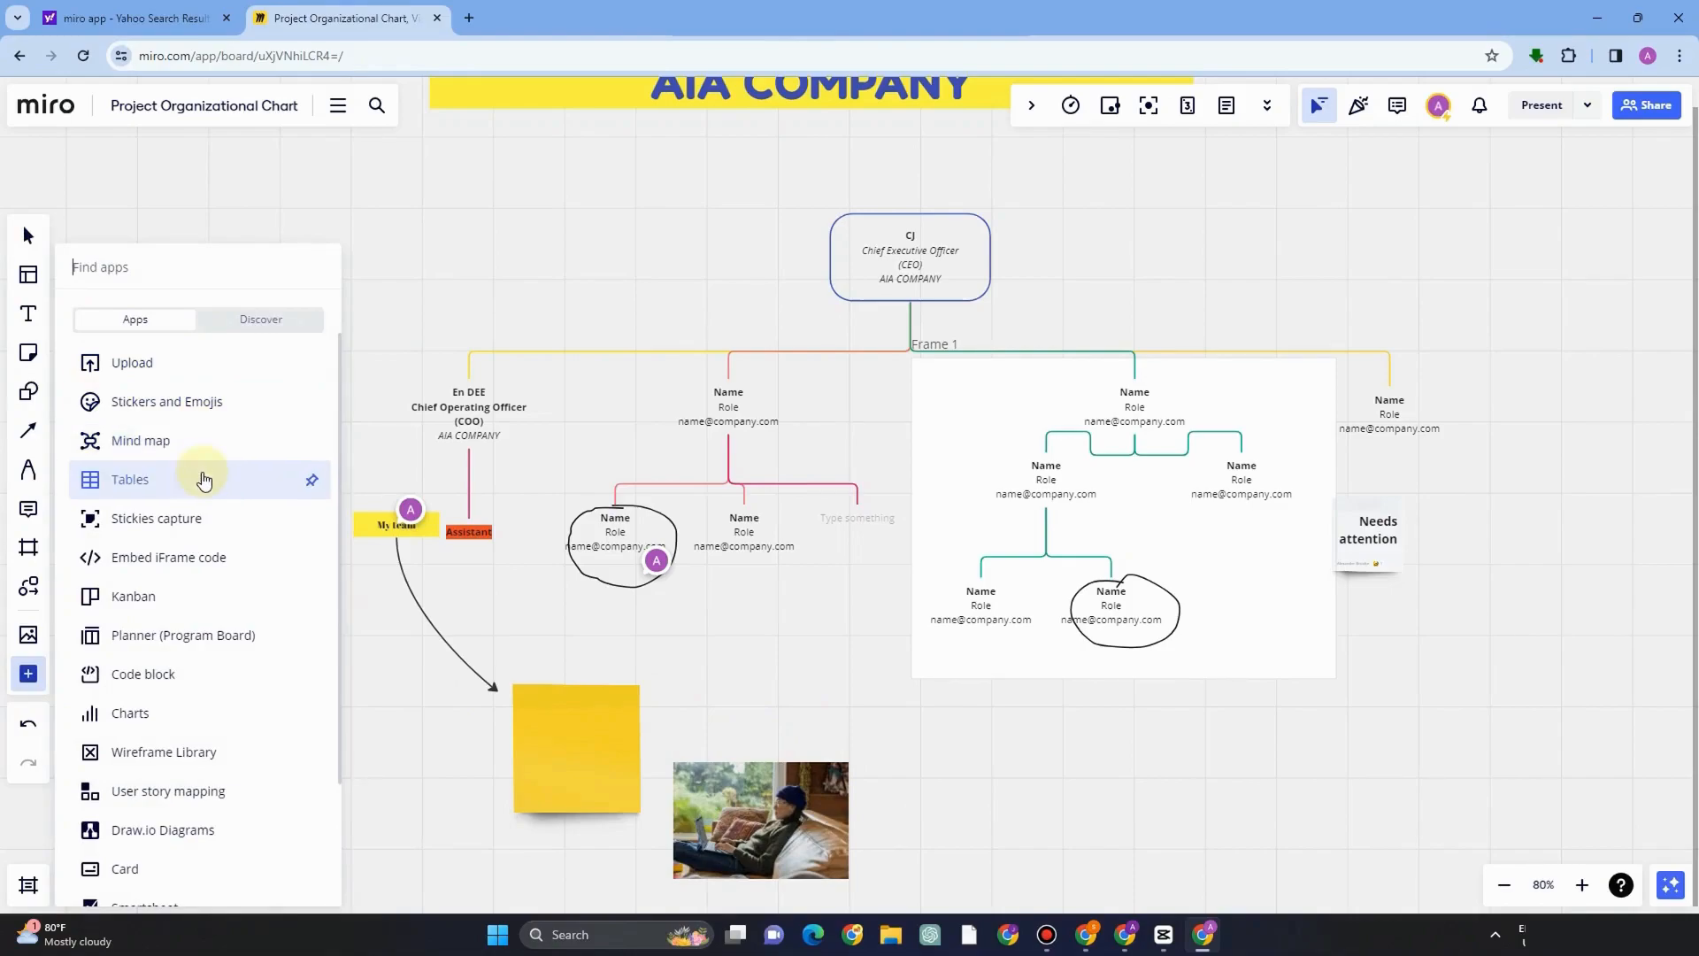
click(204, 479)
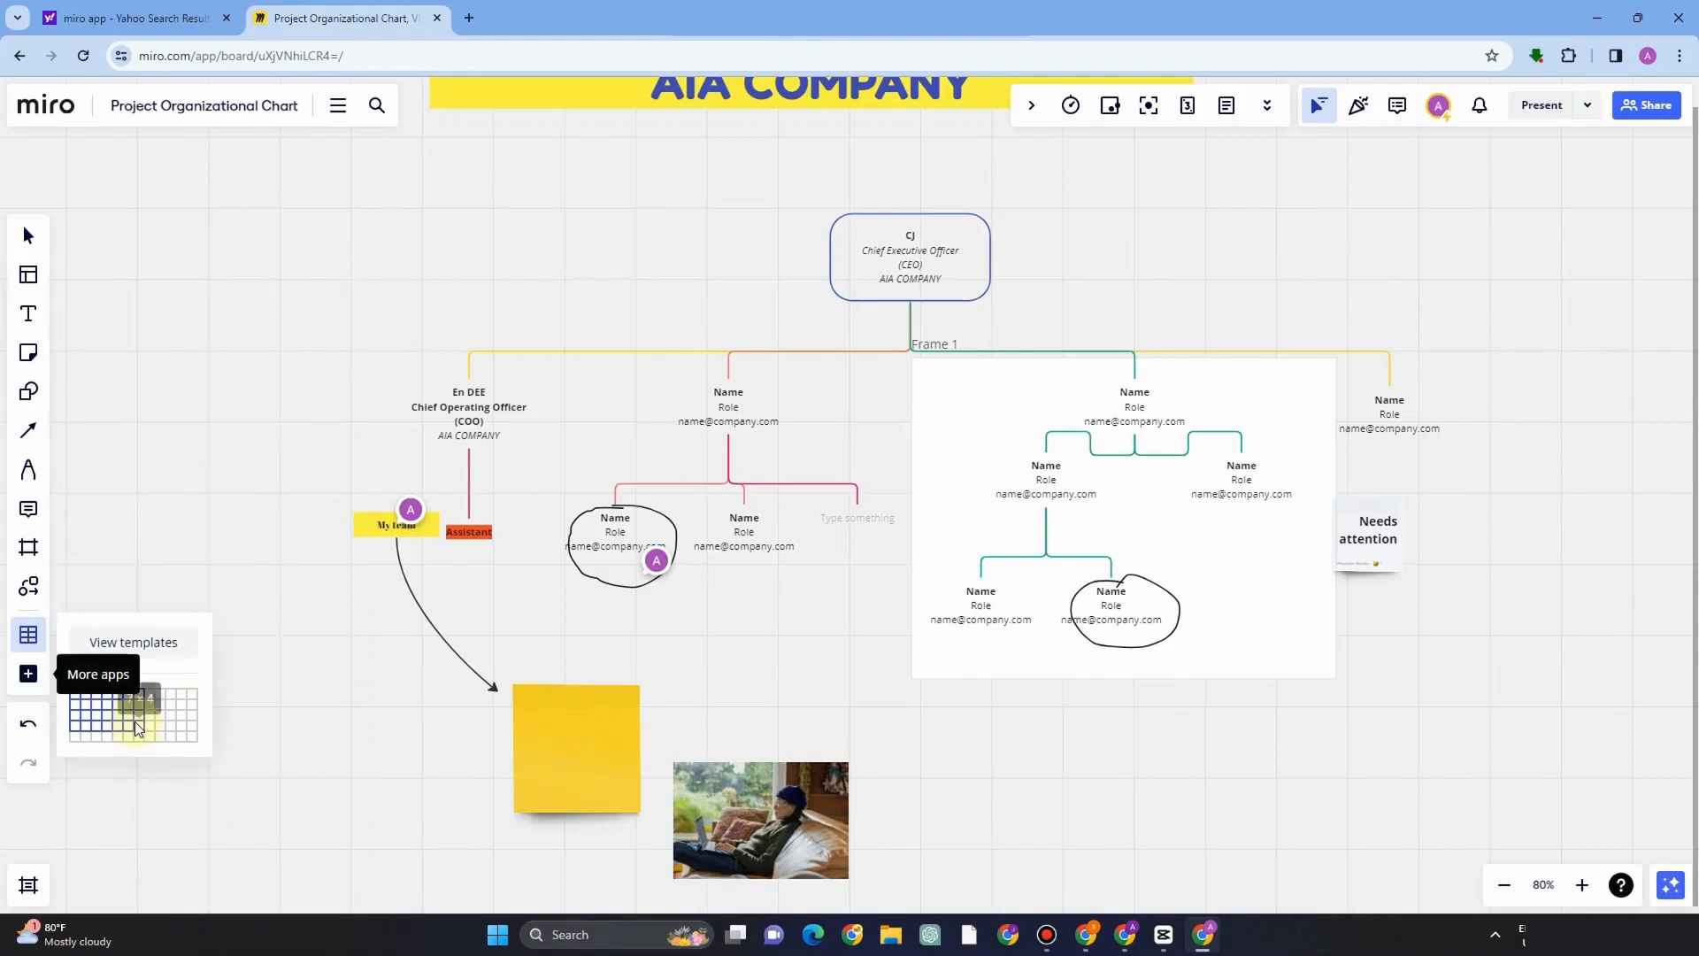
click(181, 734)
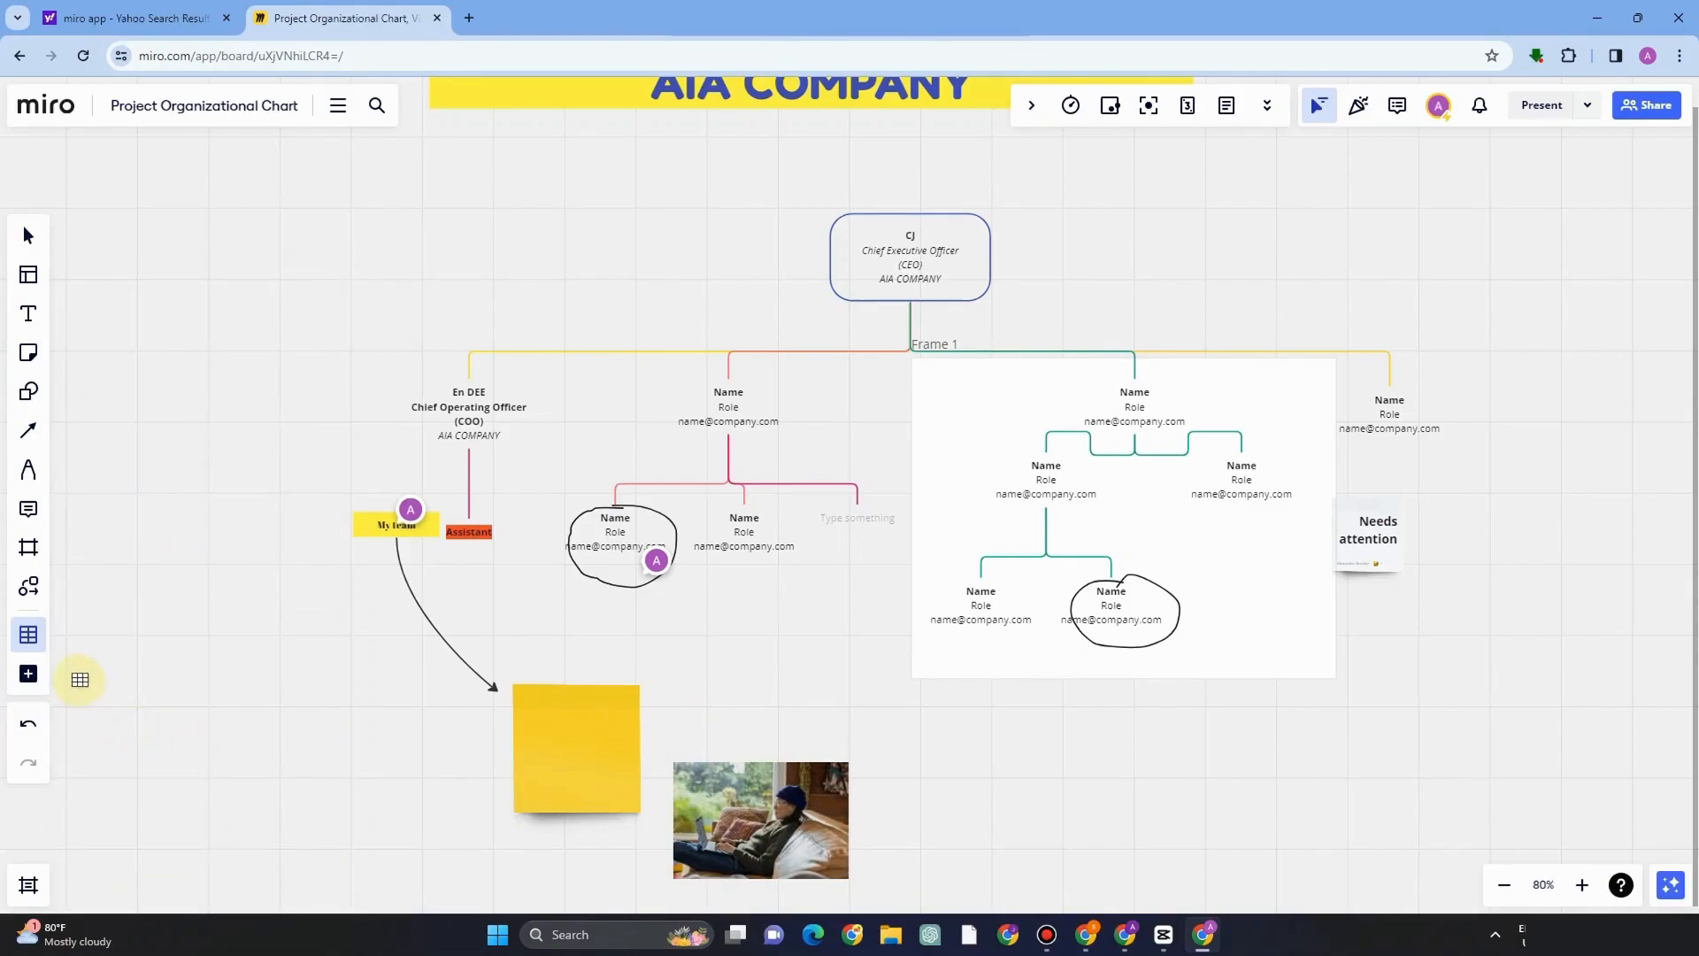
click(910, 818)
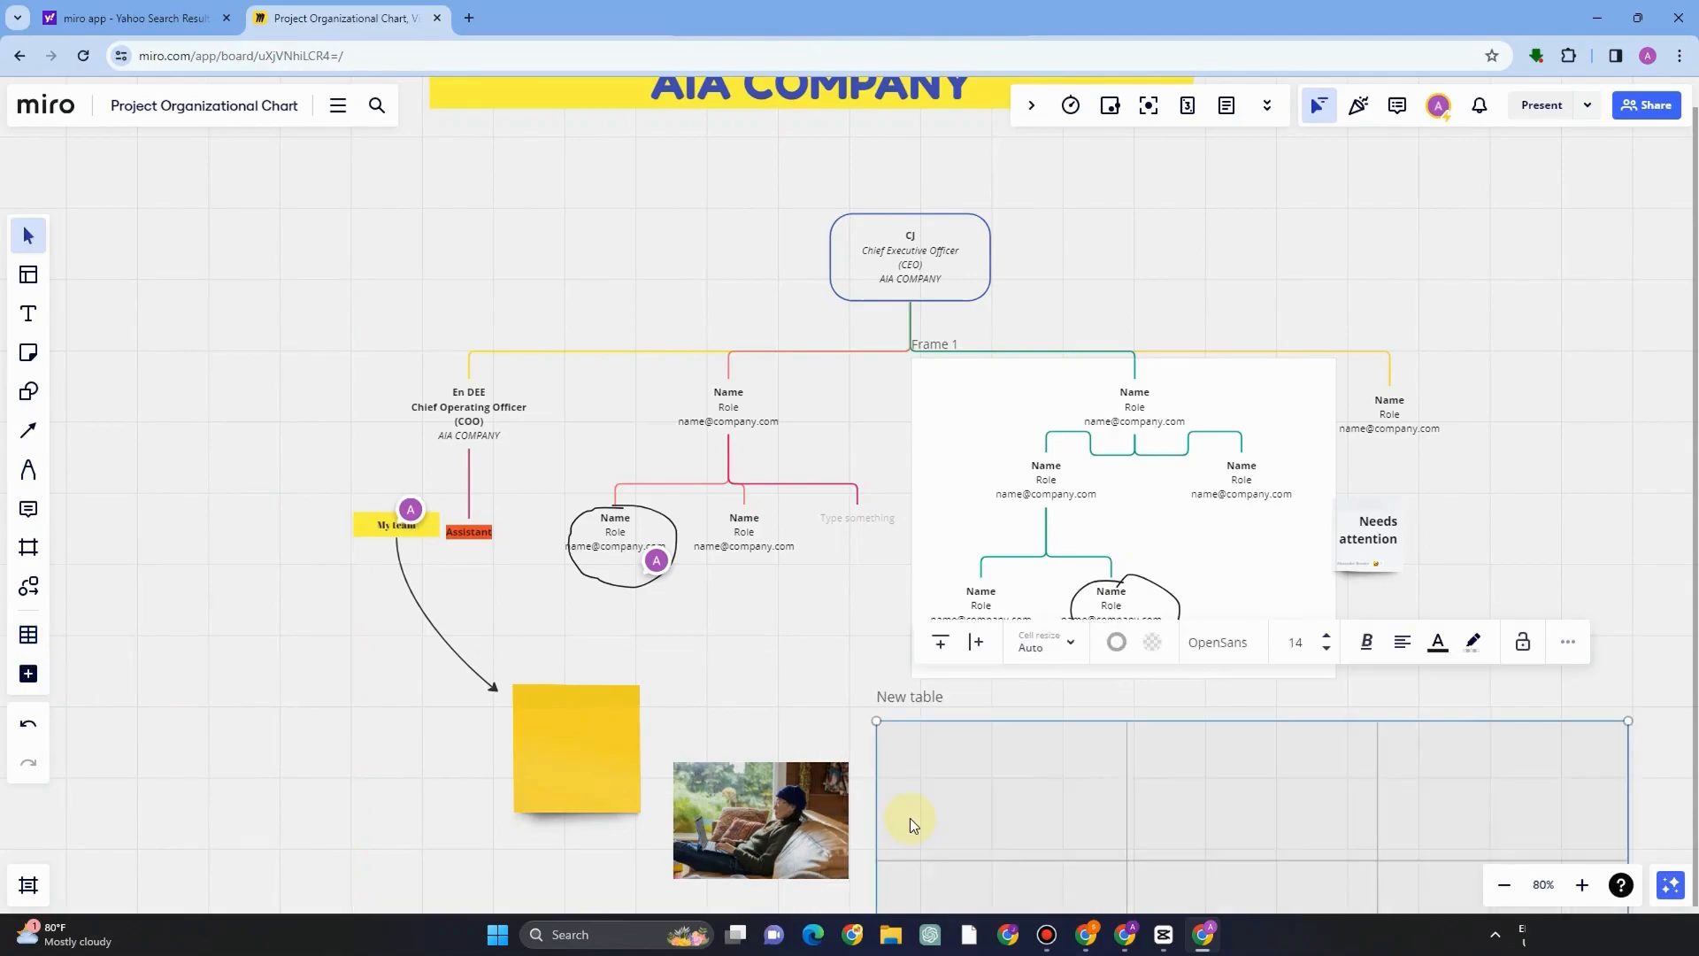
Open the Frames panel to review the board's frames, then close it.
scroll(1142, 673, down, 2)
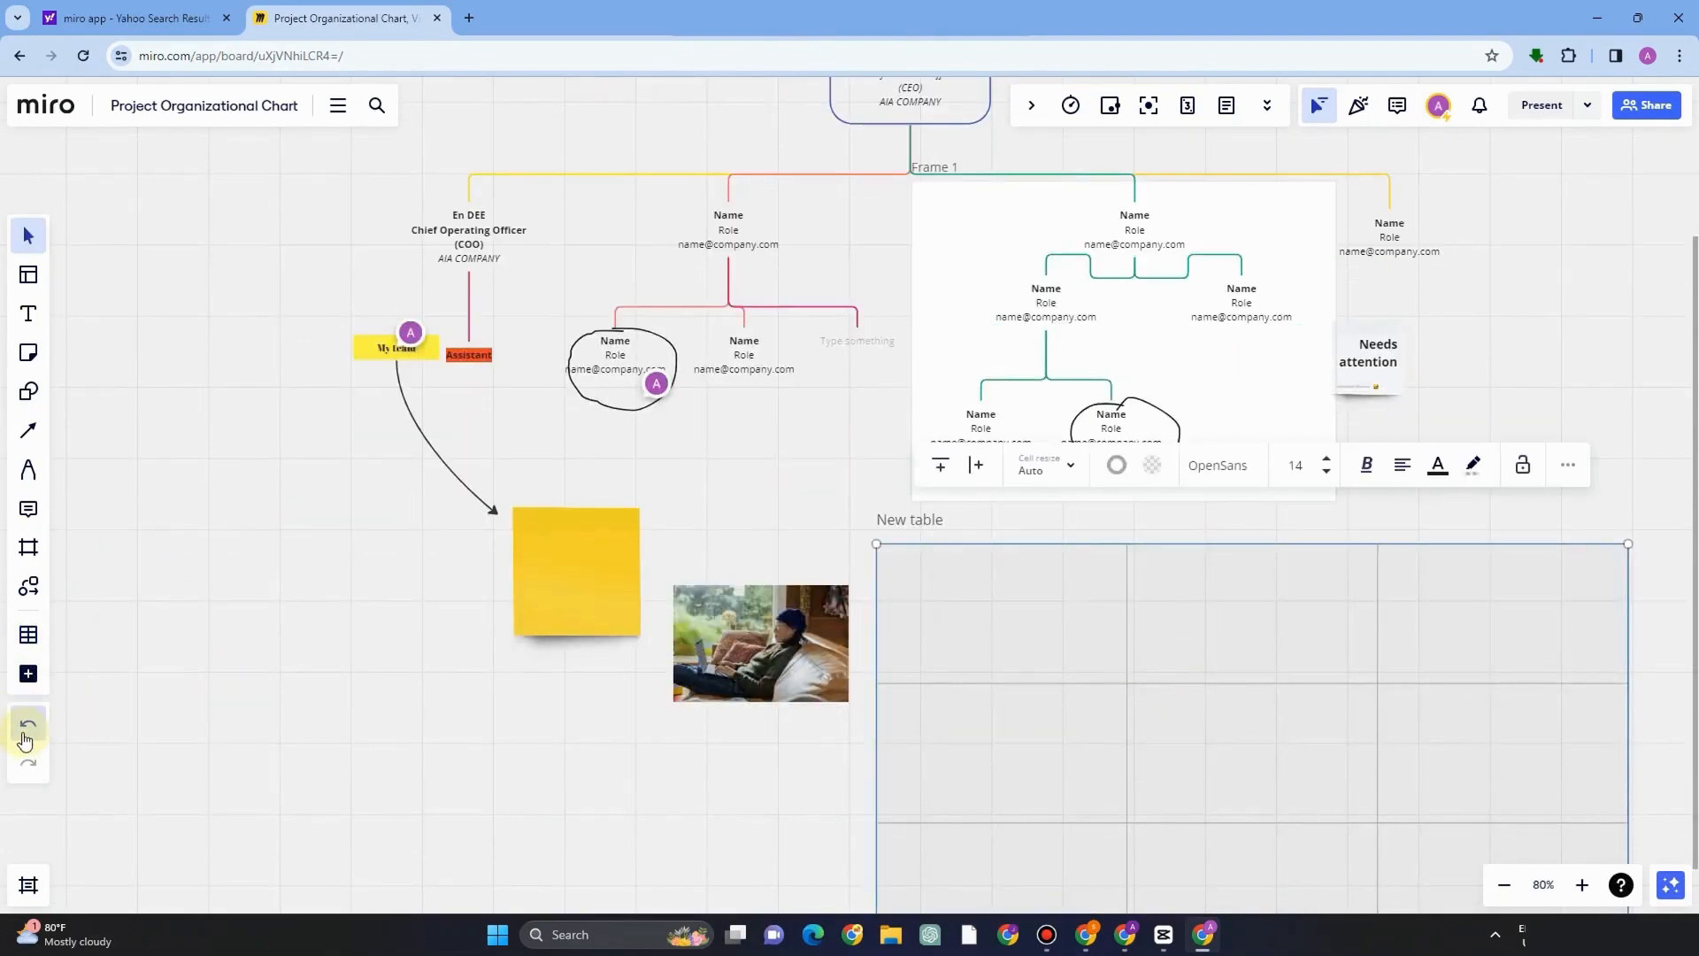
click(30, 885)
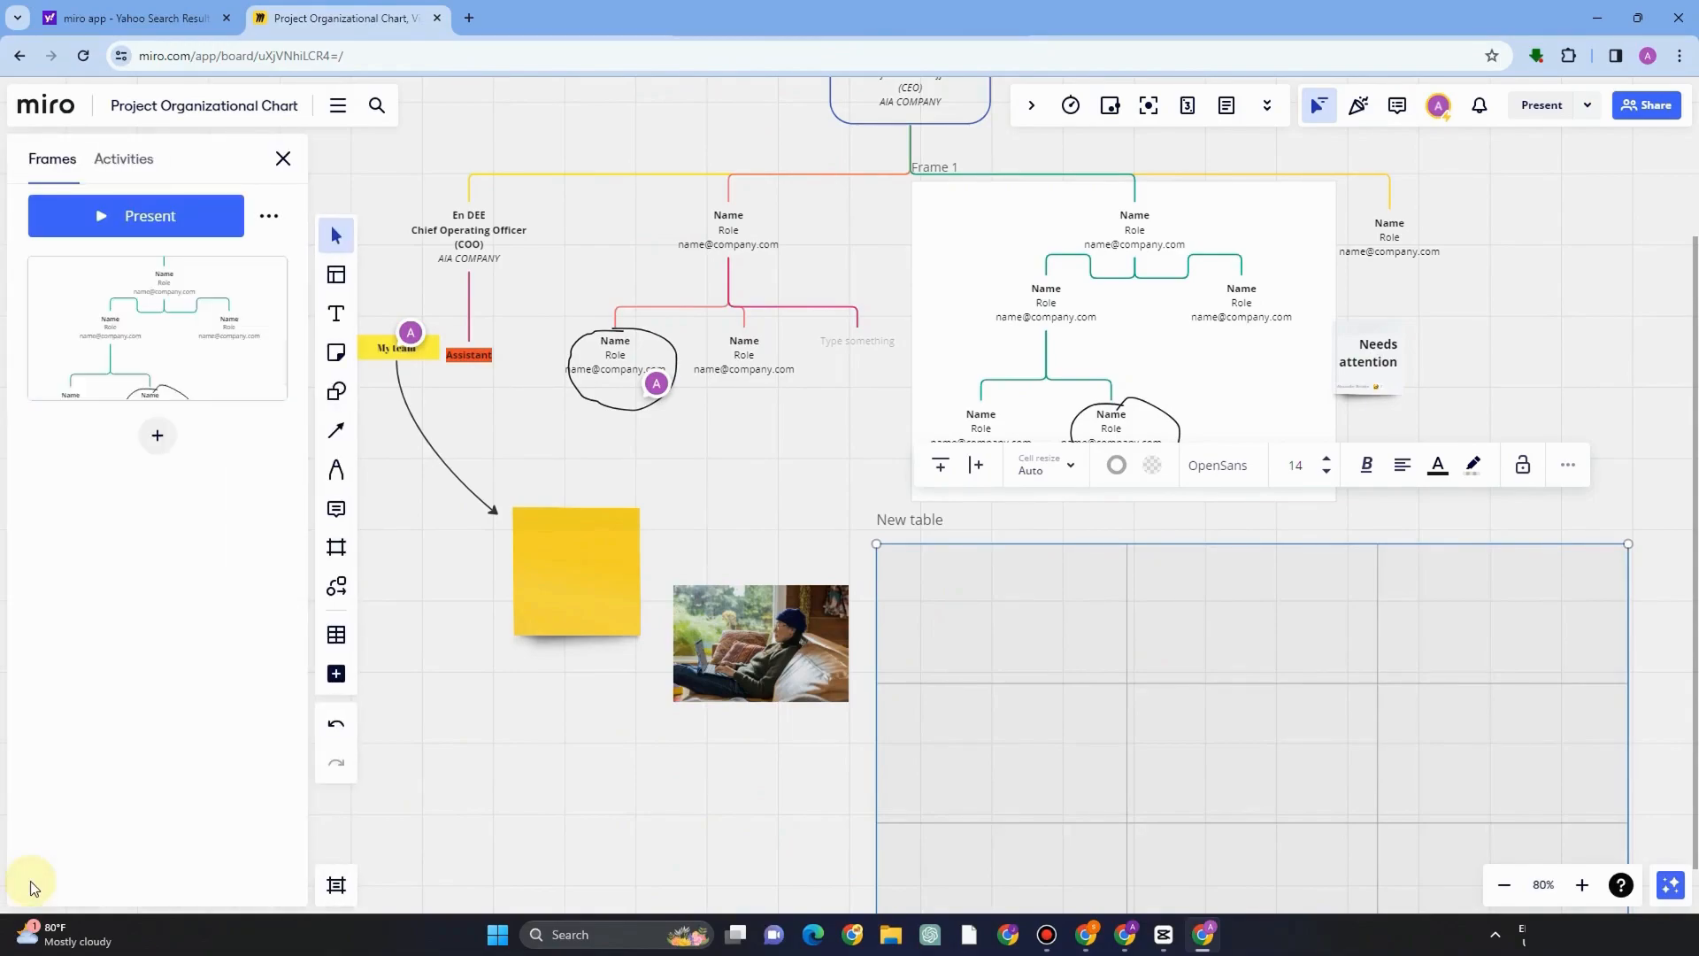
click(283, 160)
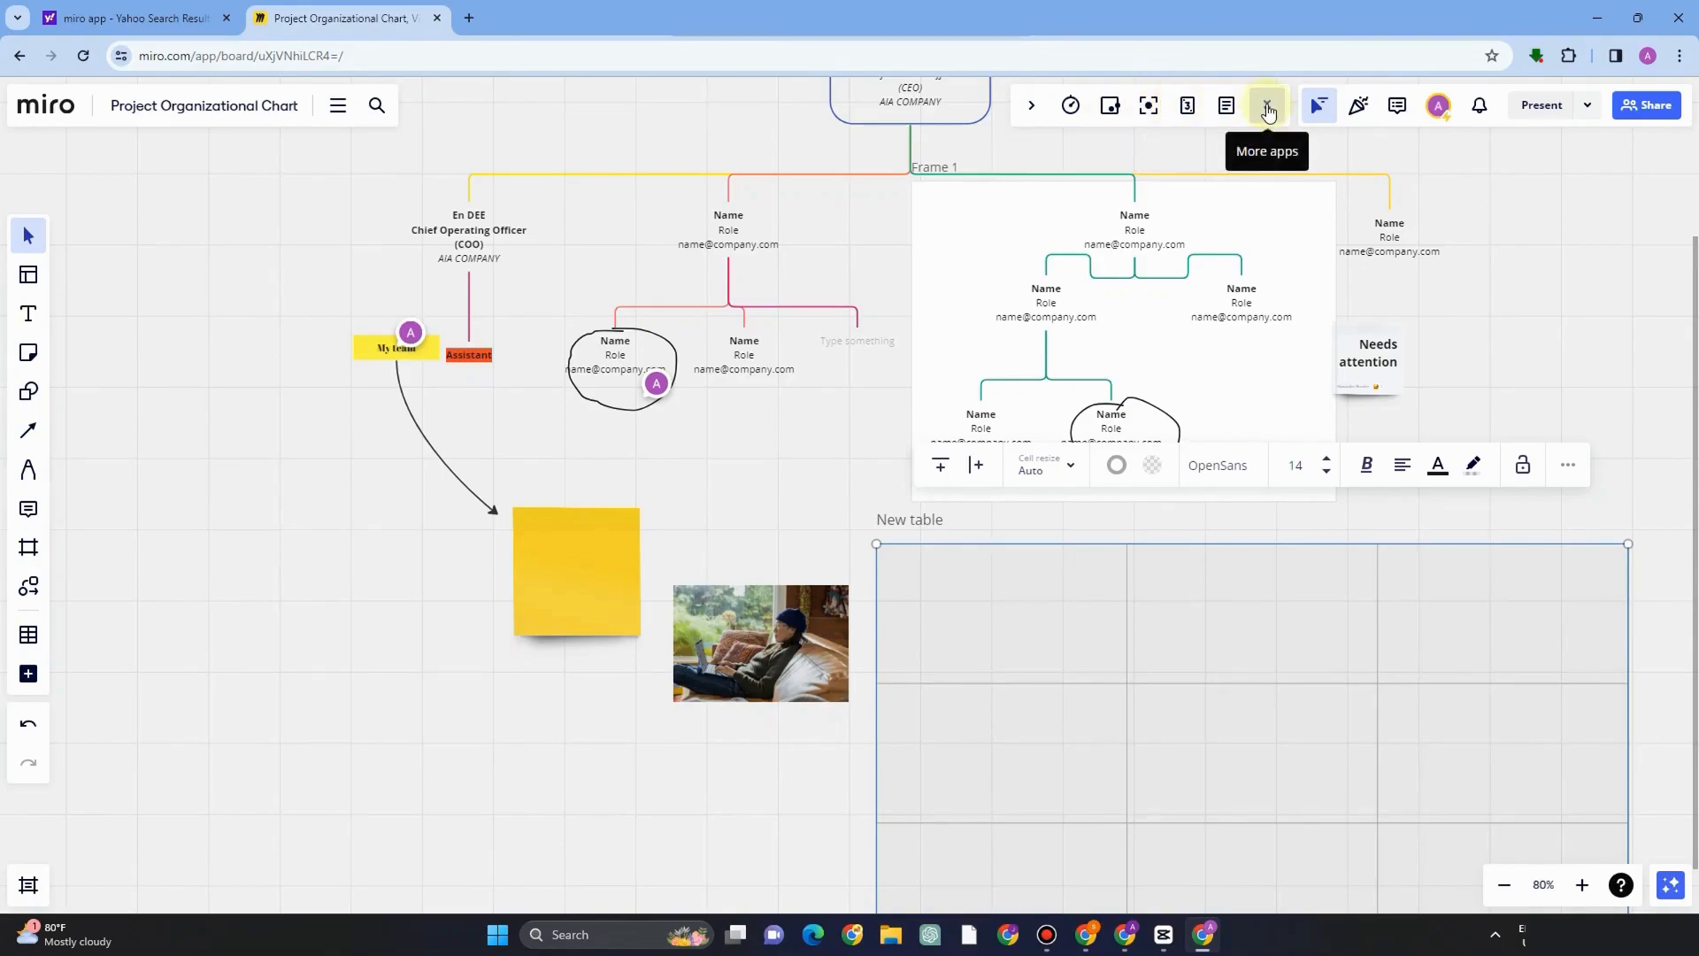
Send thumbs-up and fire reactions onto the board, checking the collaborator and comments panels along the way.
click(1361, 113)
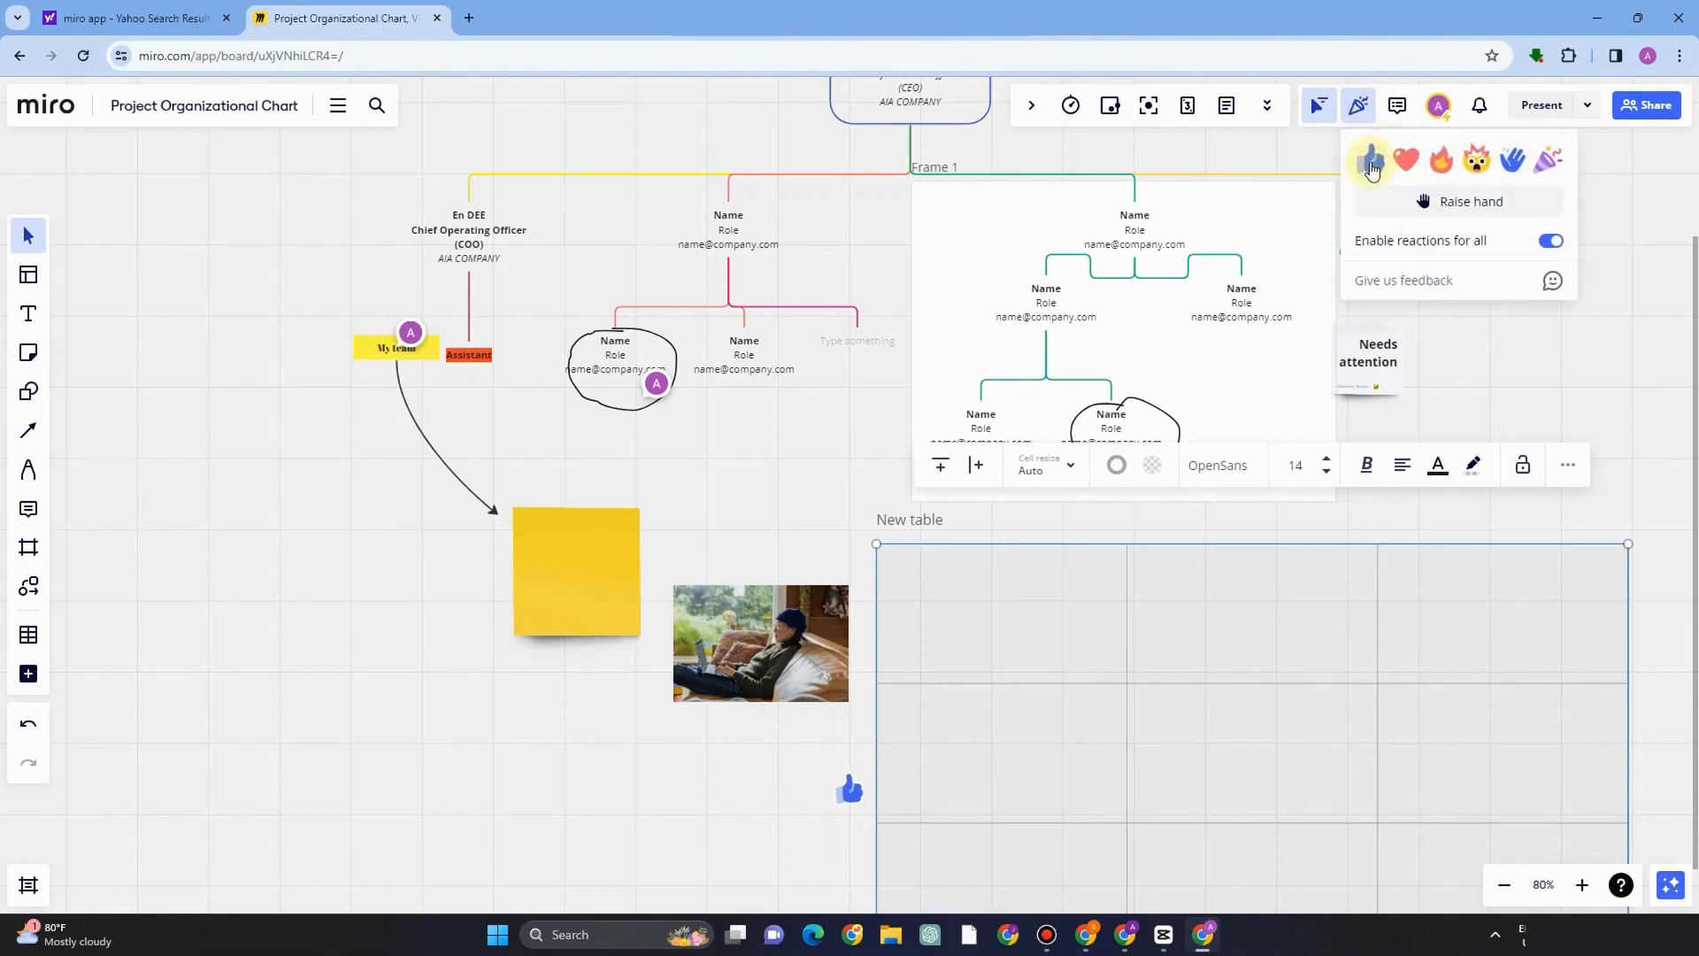
drag(860, 771, 868, 767)
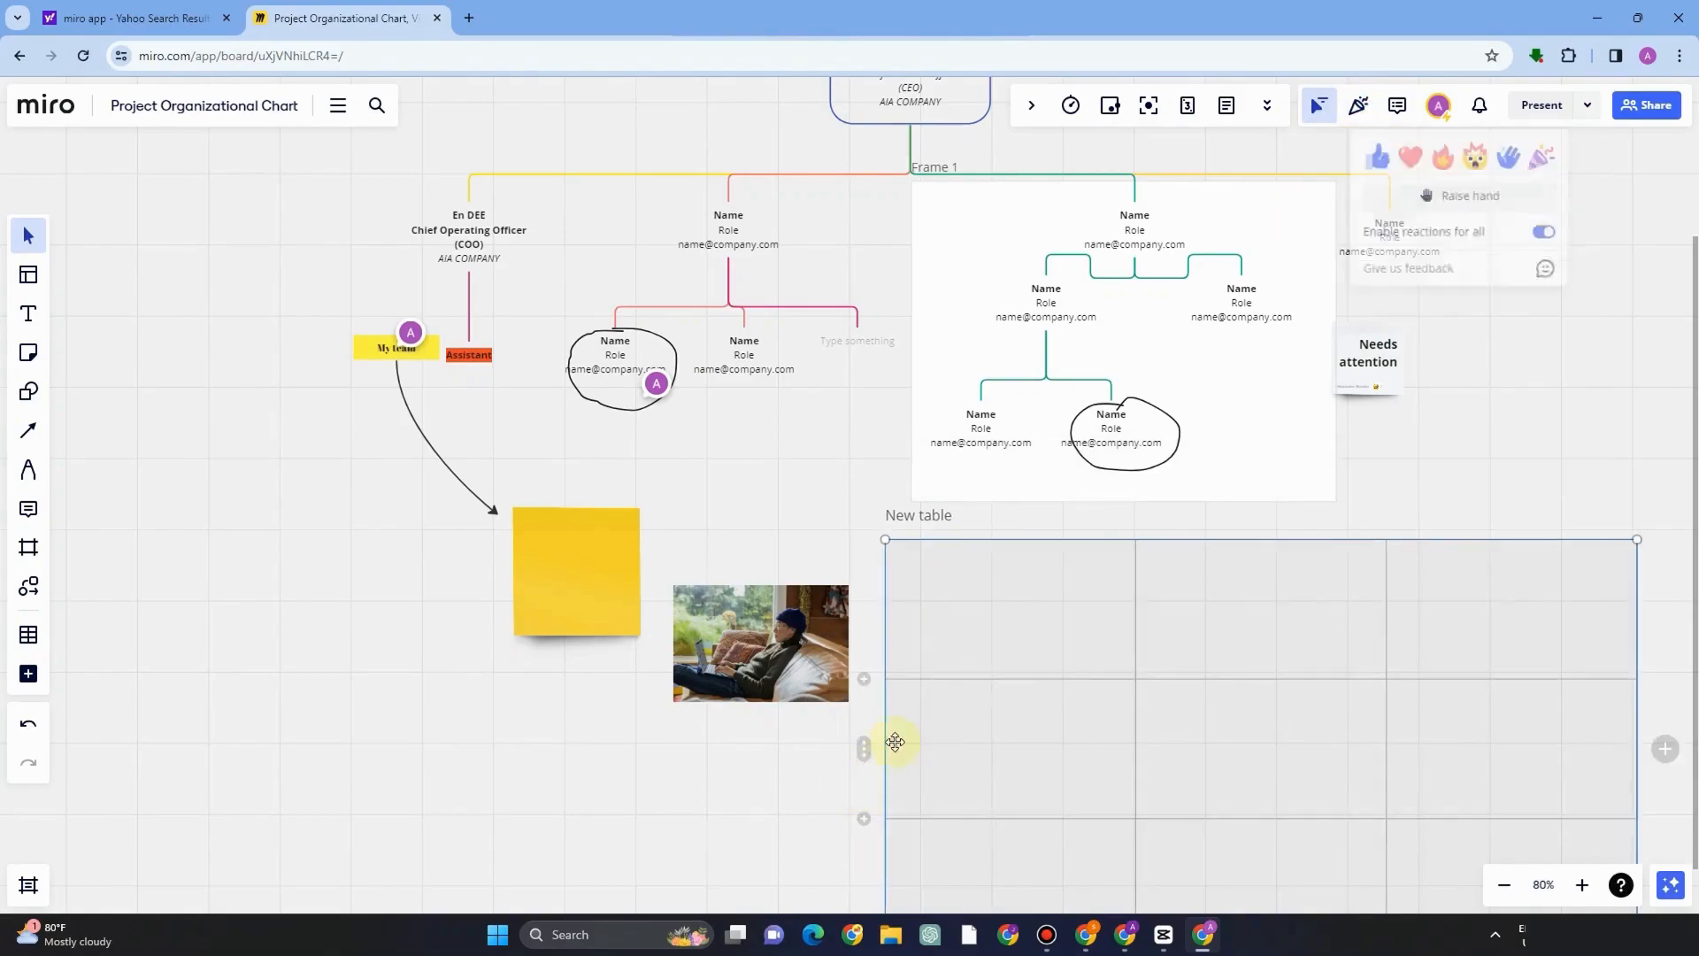
click(1437, 110)
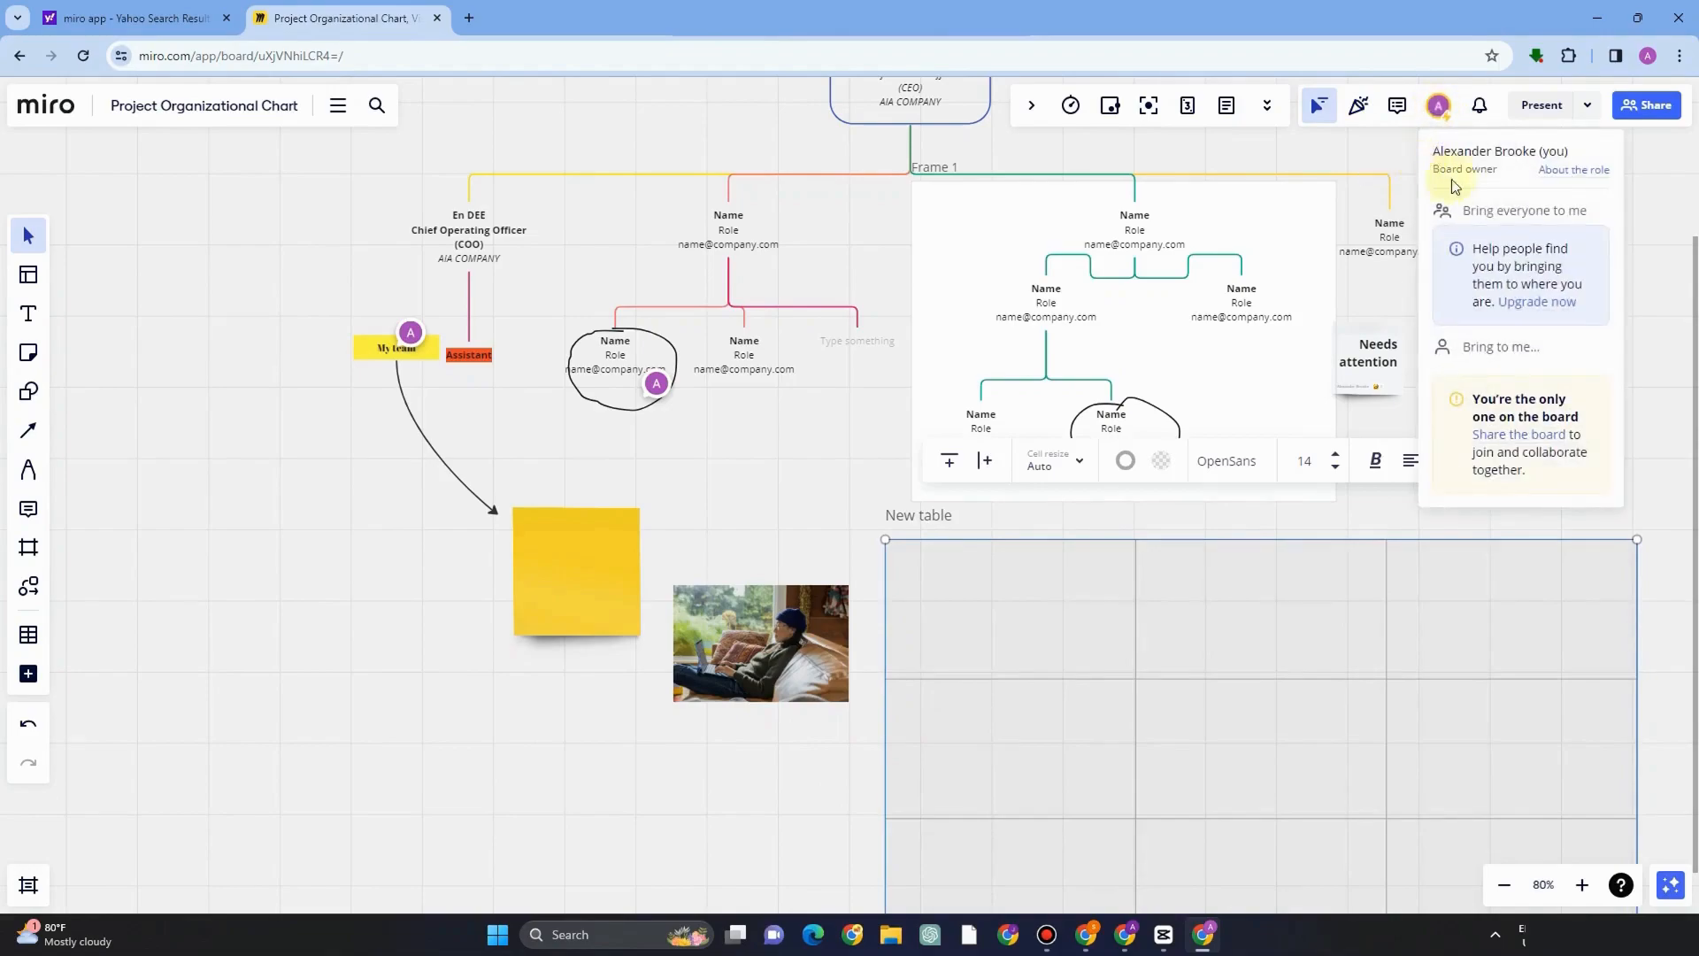
click(1358, 106)
click(1398, 105)
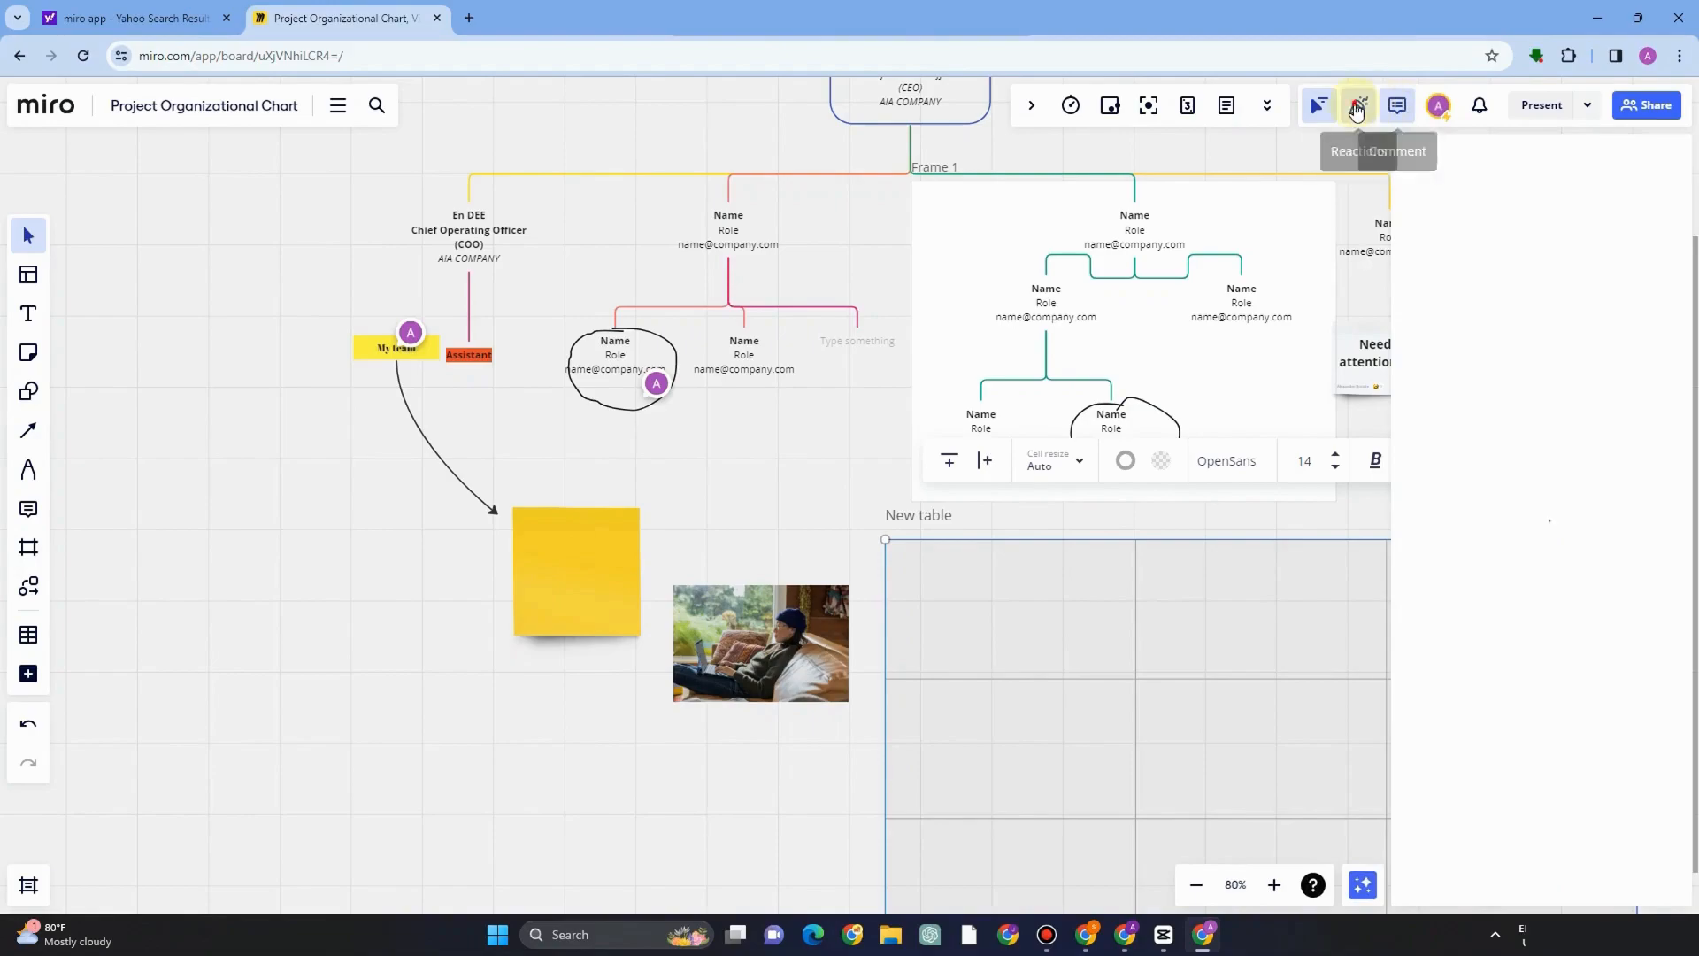
click(1357, 107)
click(1442, 164)
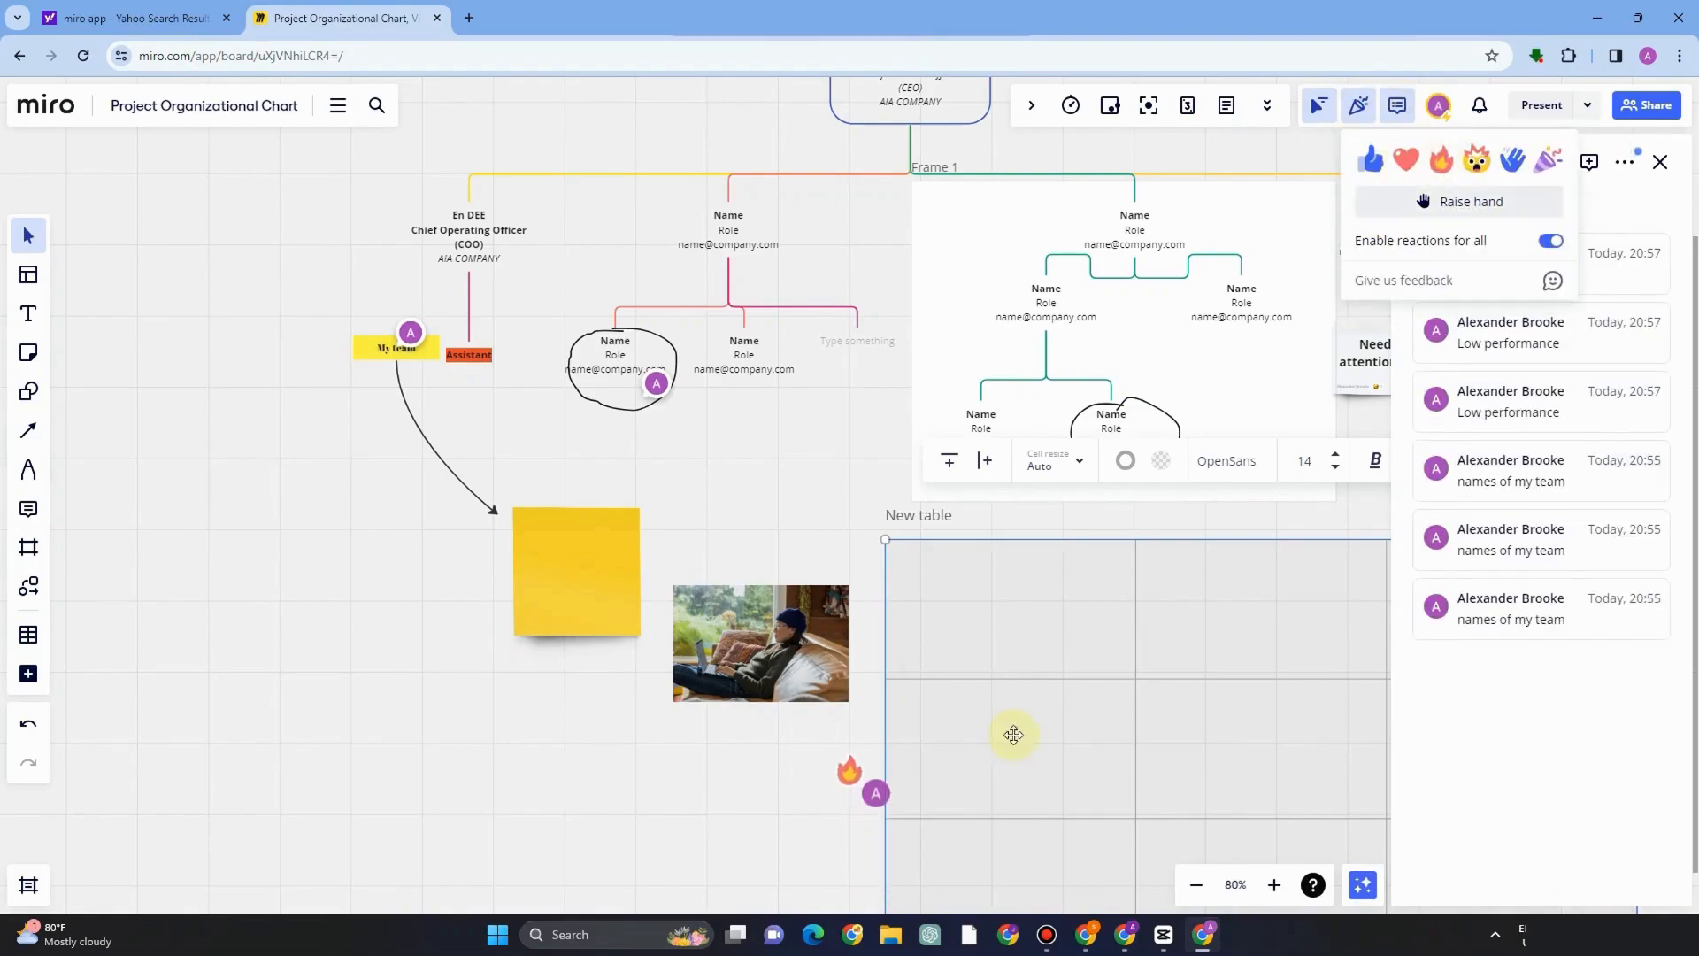
click(820, 542)
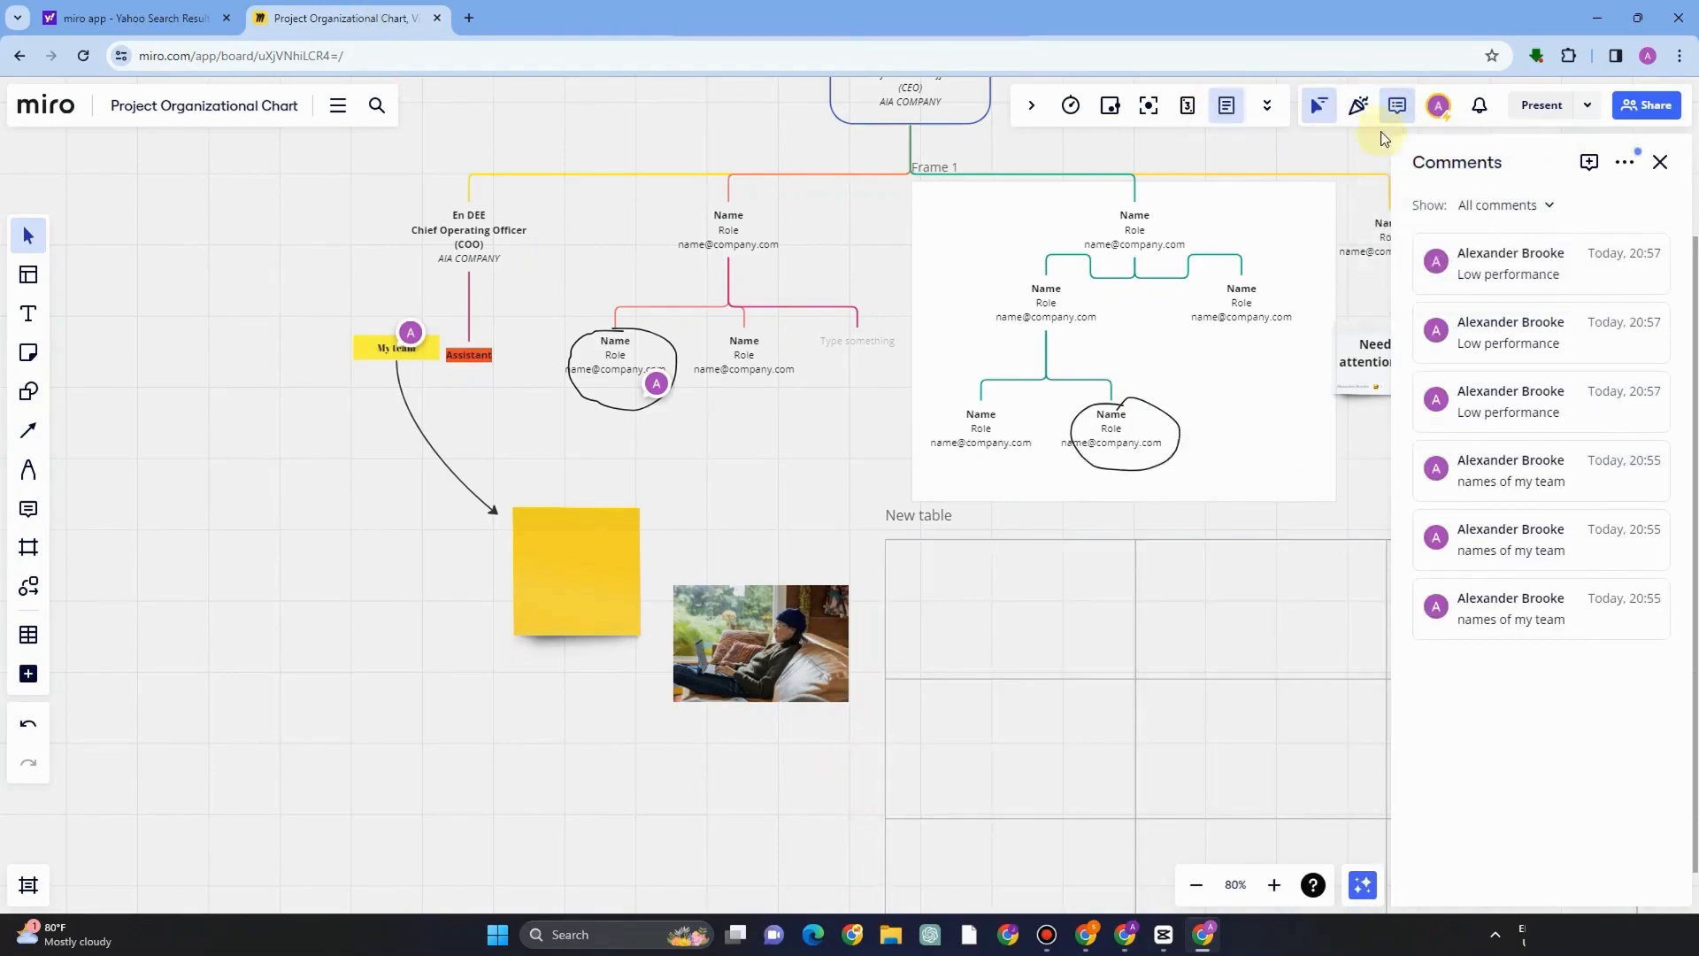
Open the board's activity feed and close it again.
click(1345, 44)
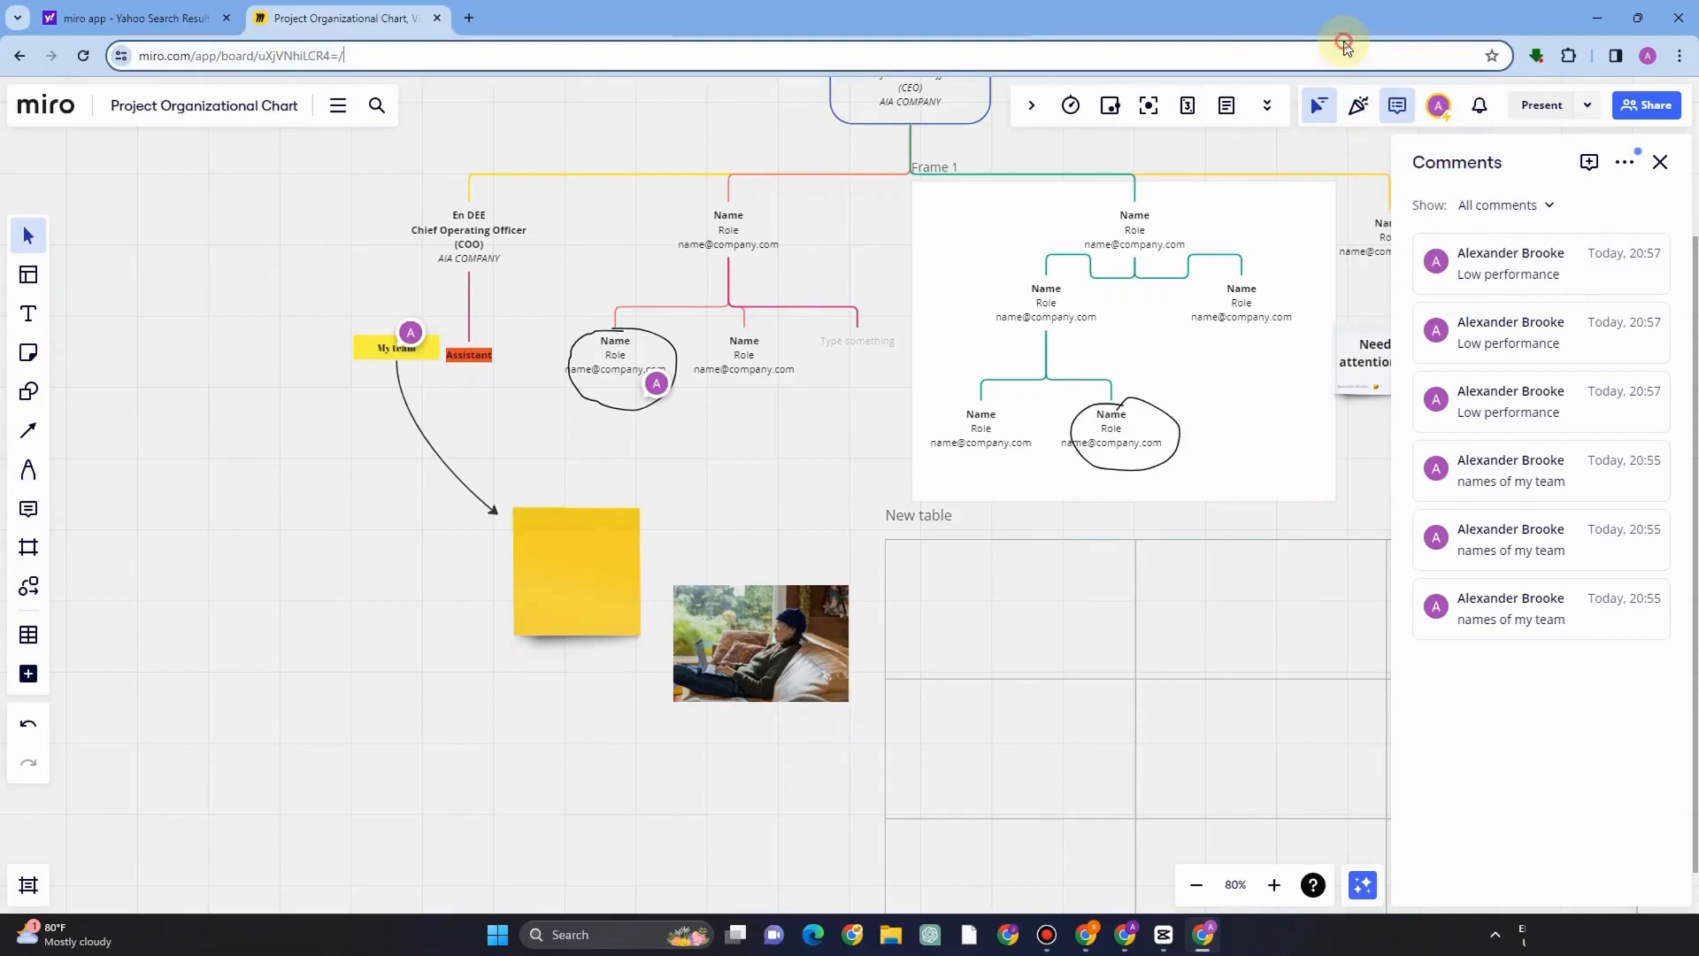
click(1480, 104)
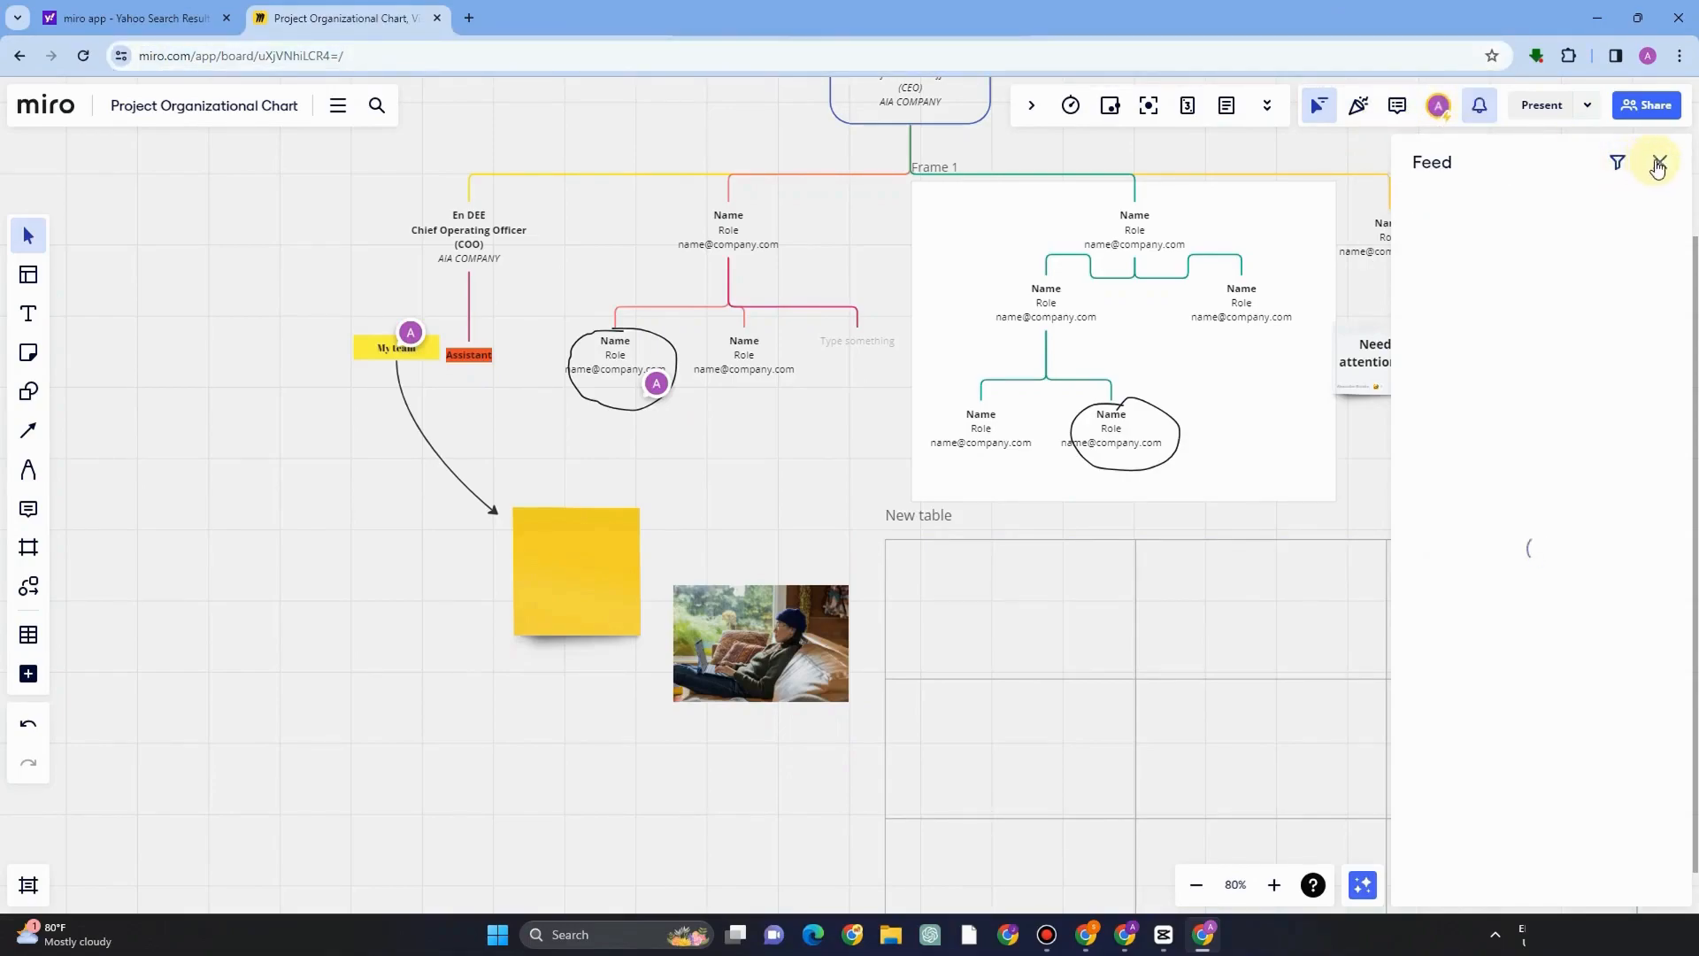
click(1657, 163)
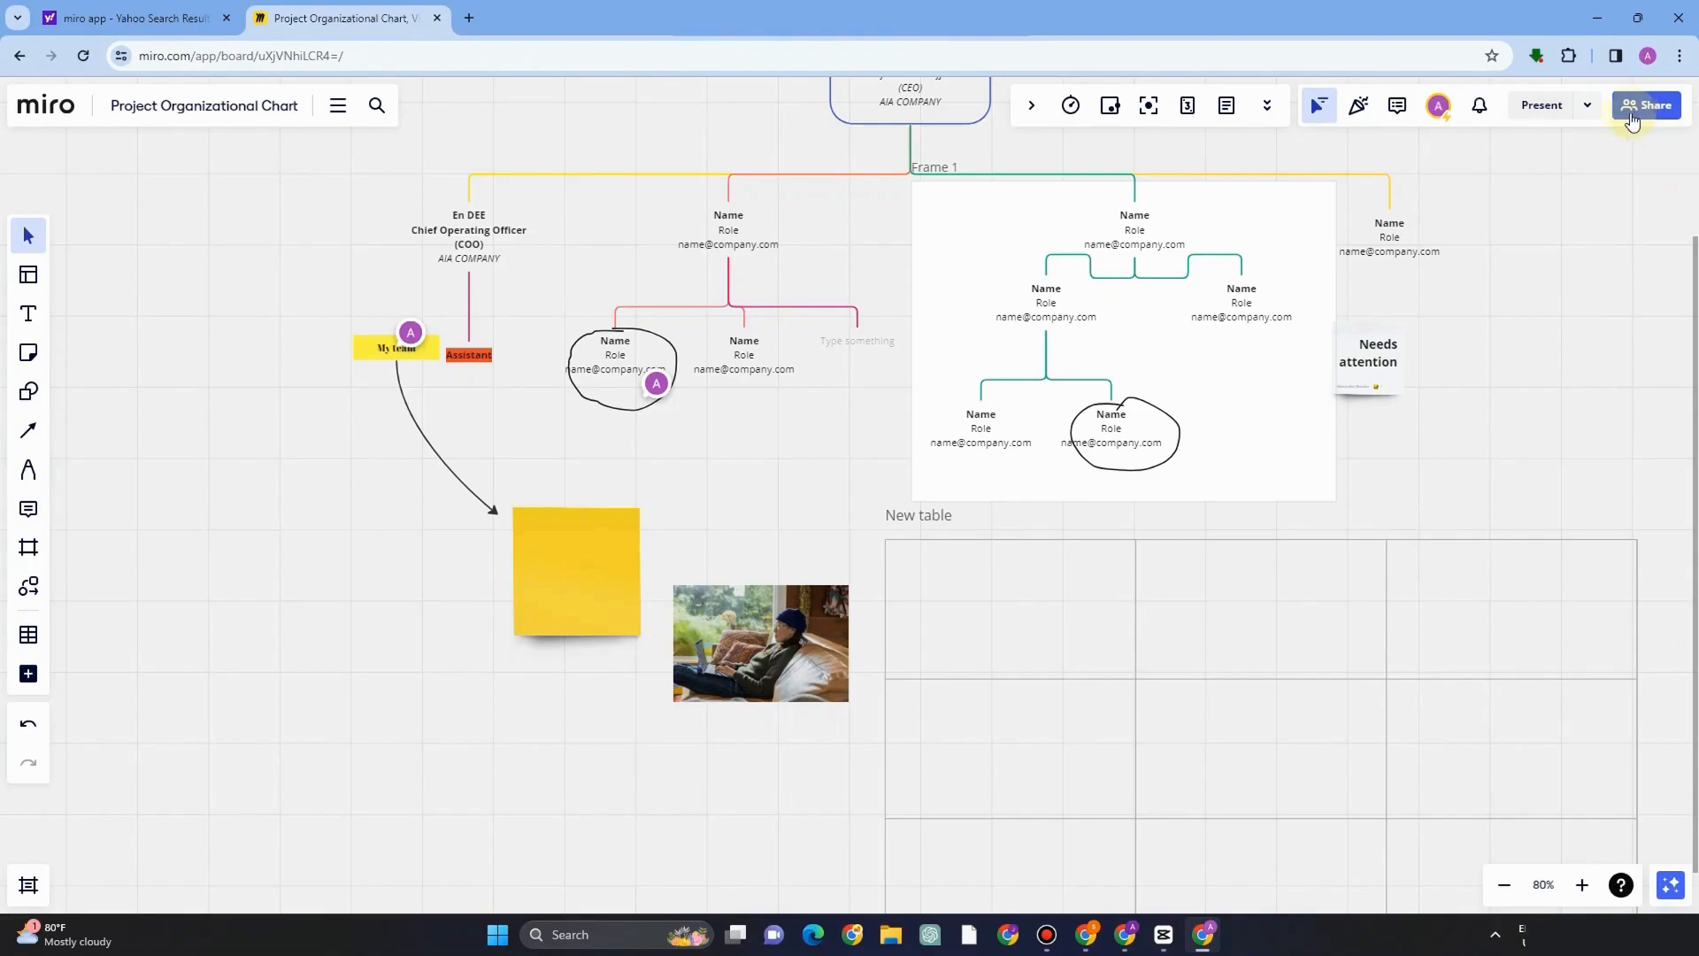
Open the Share dialog and browse its Invite, Embed, Publish and Export options.
click(1626, 102)
click(1635, 108)
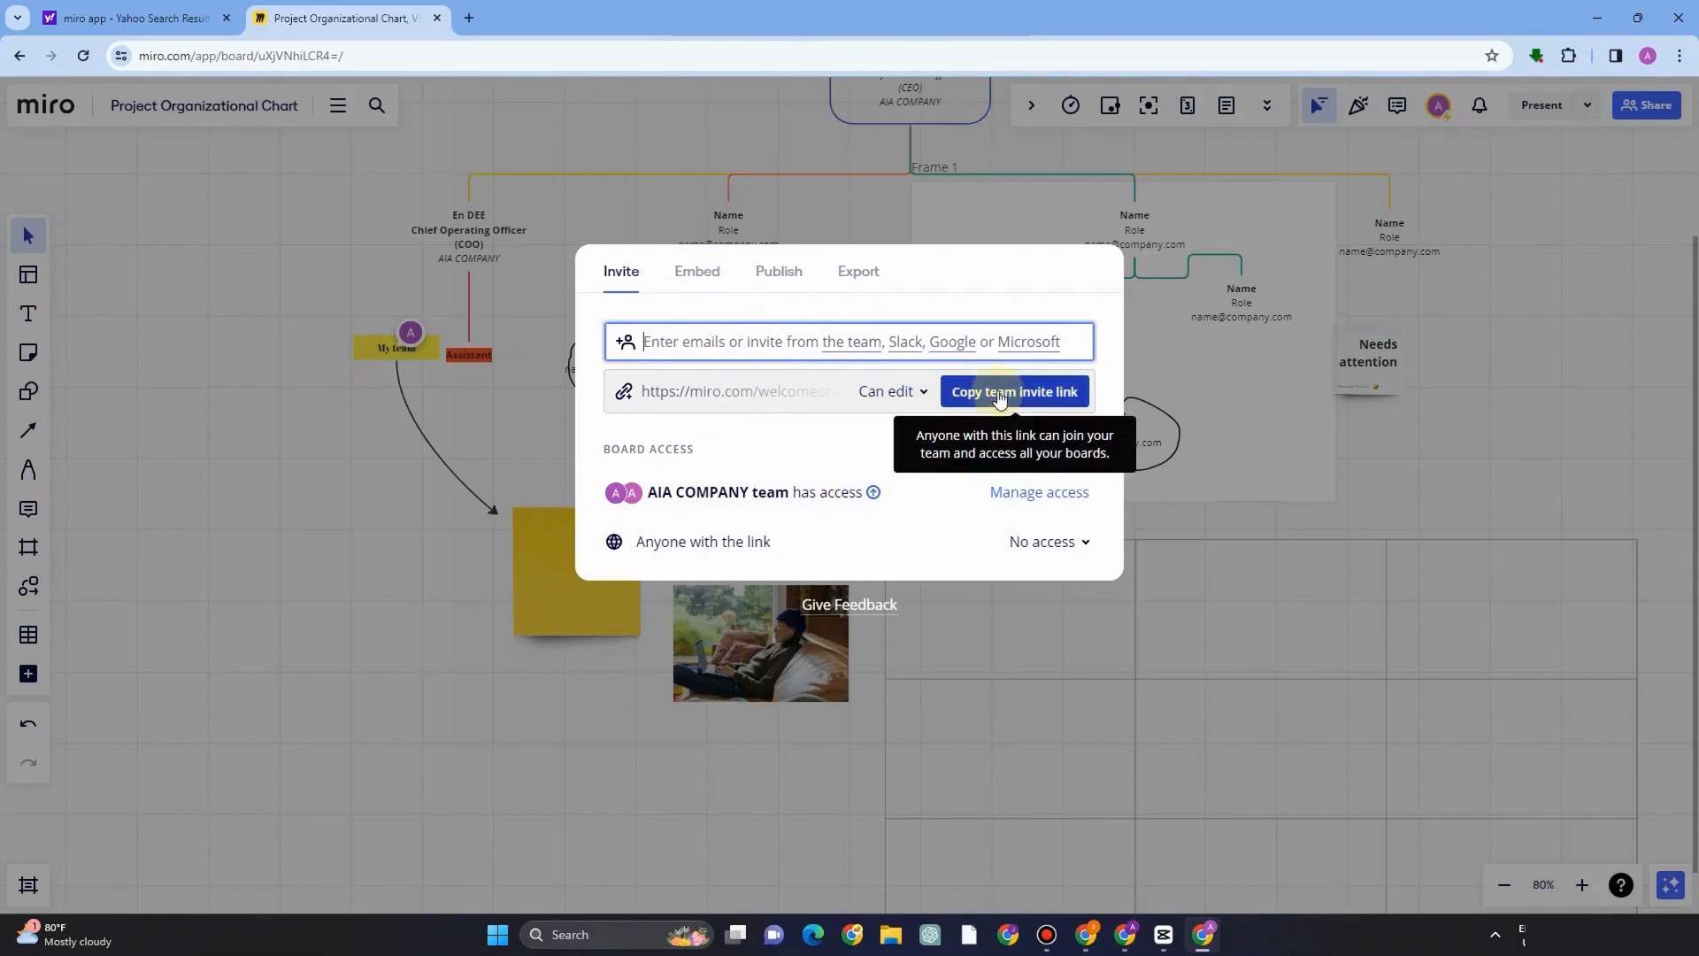
click(688, 272)
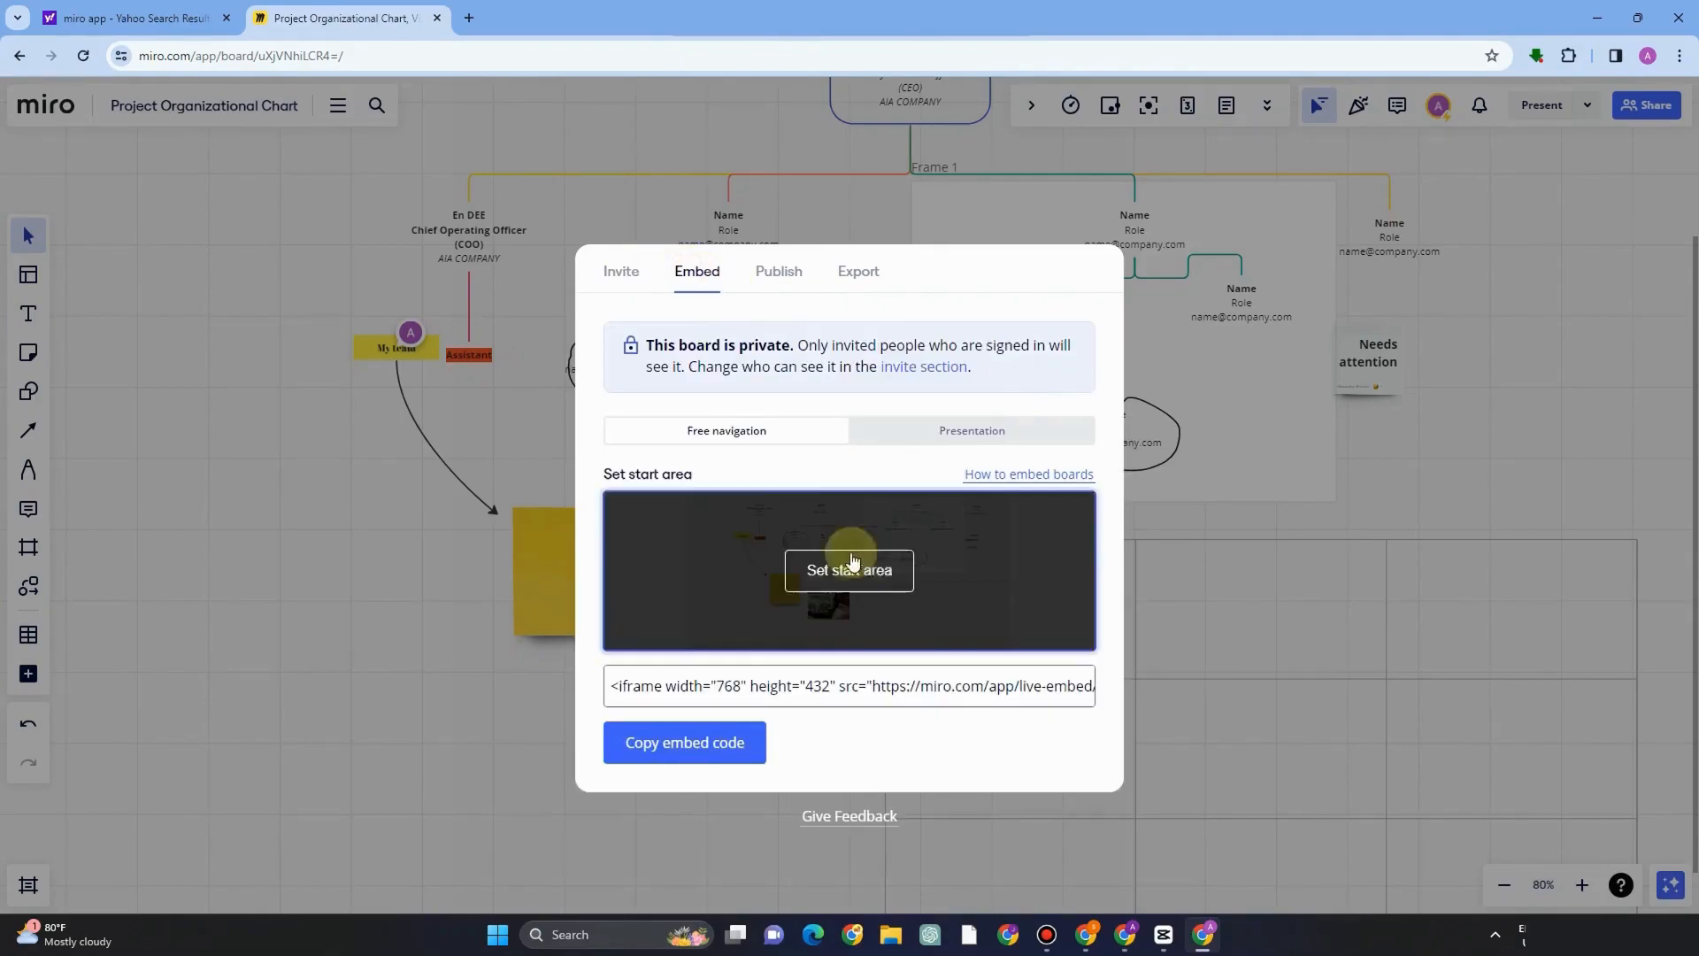
click(785, 274)
click(861, 275)
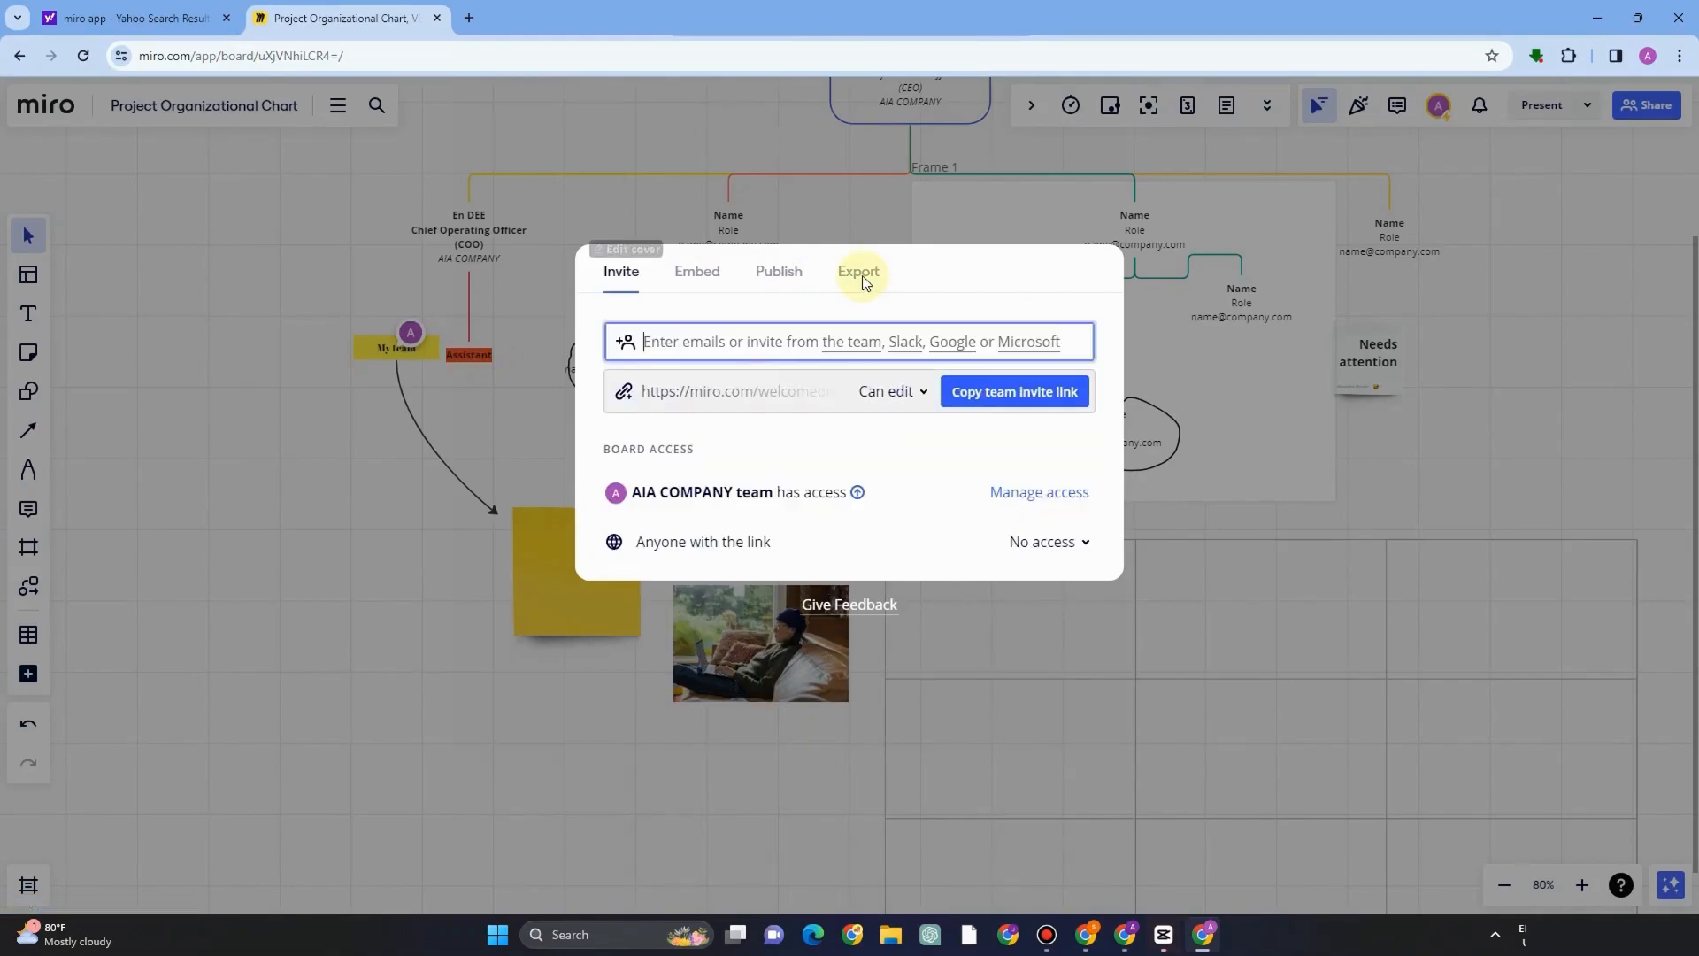